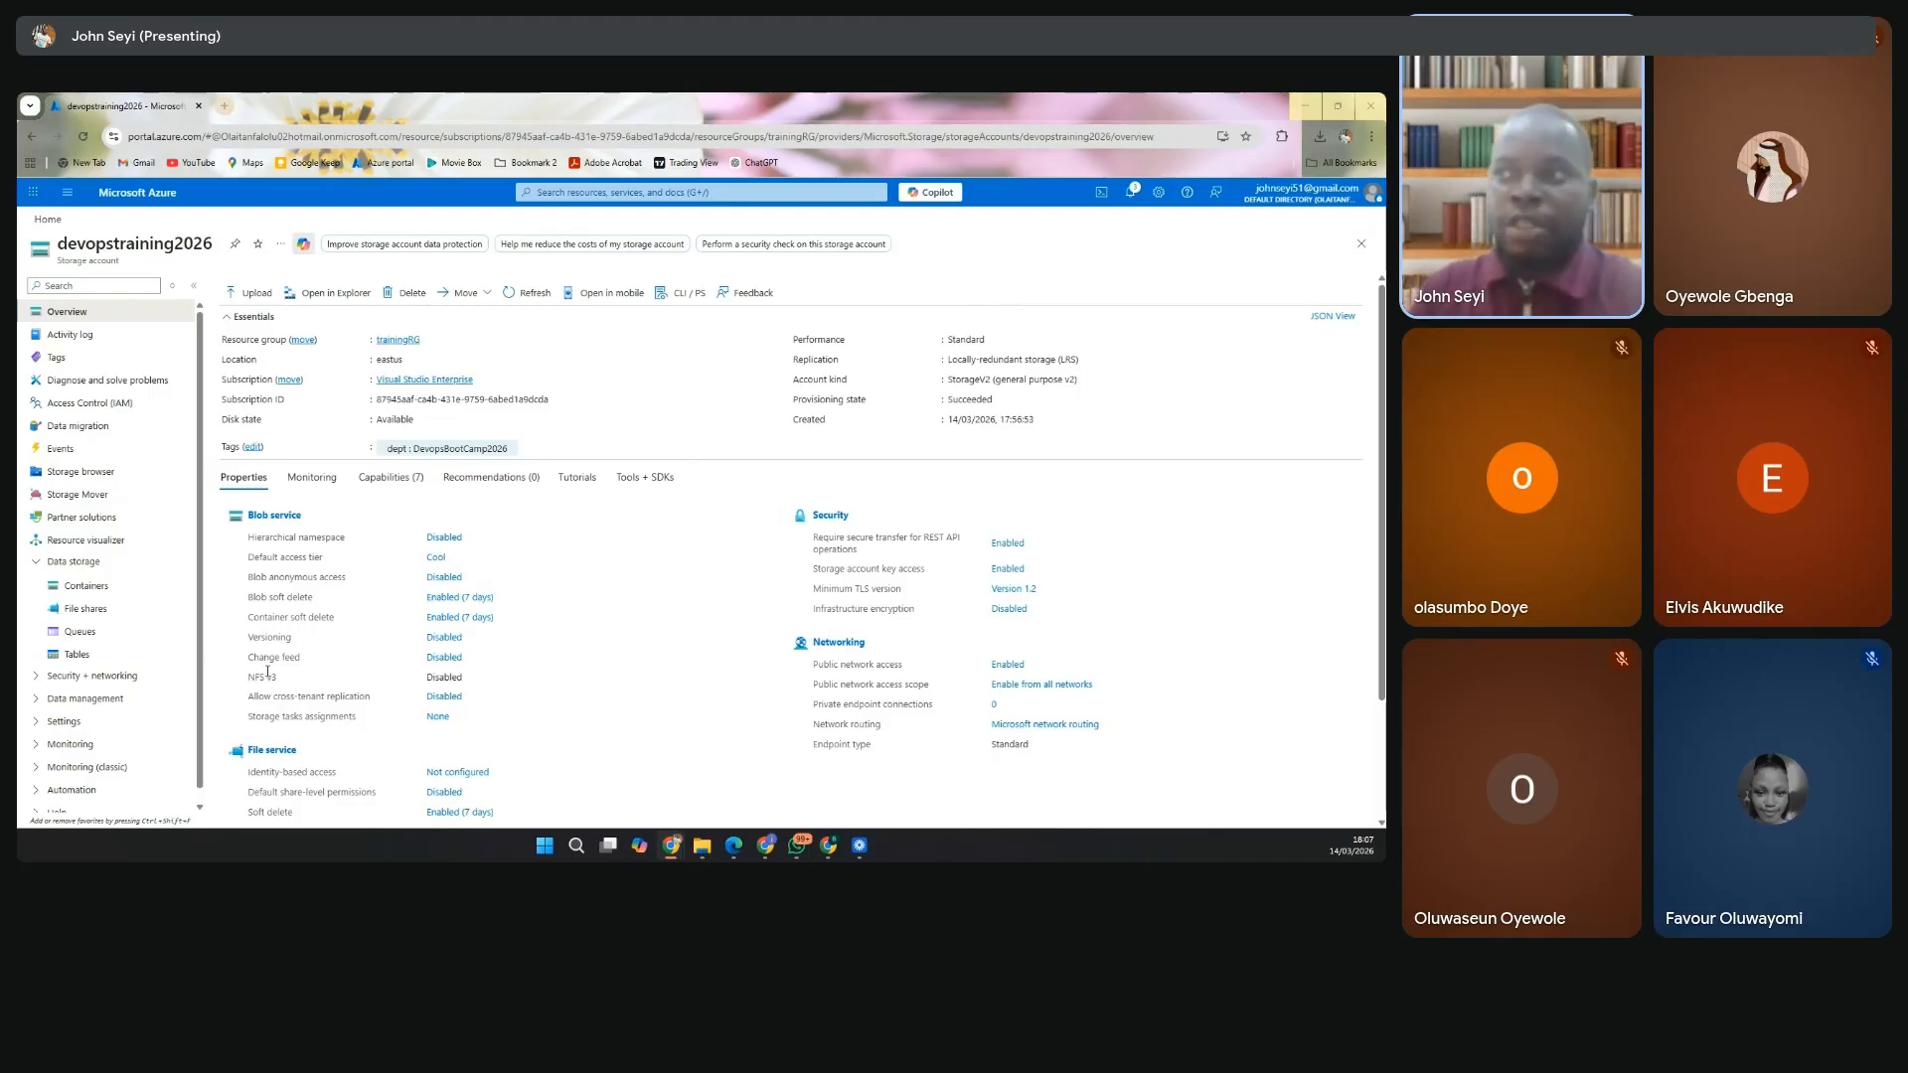
Open the Roles tab of devopstraining2026's Access Control (IAM) to list built-in roles like Owner and Reader.
click(79, 402)
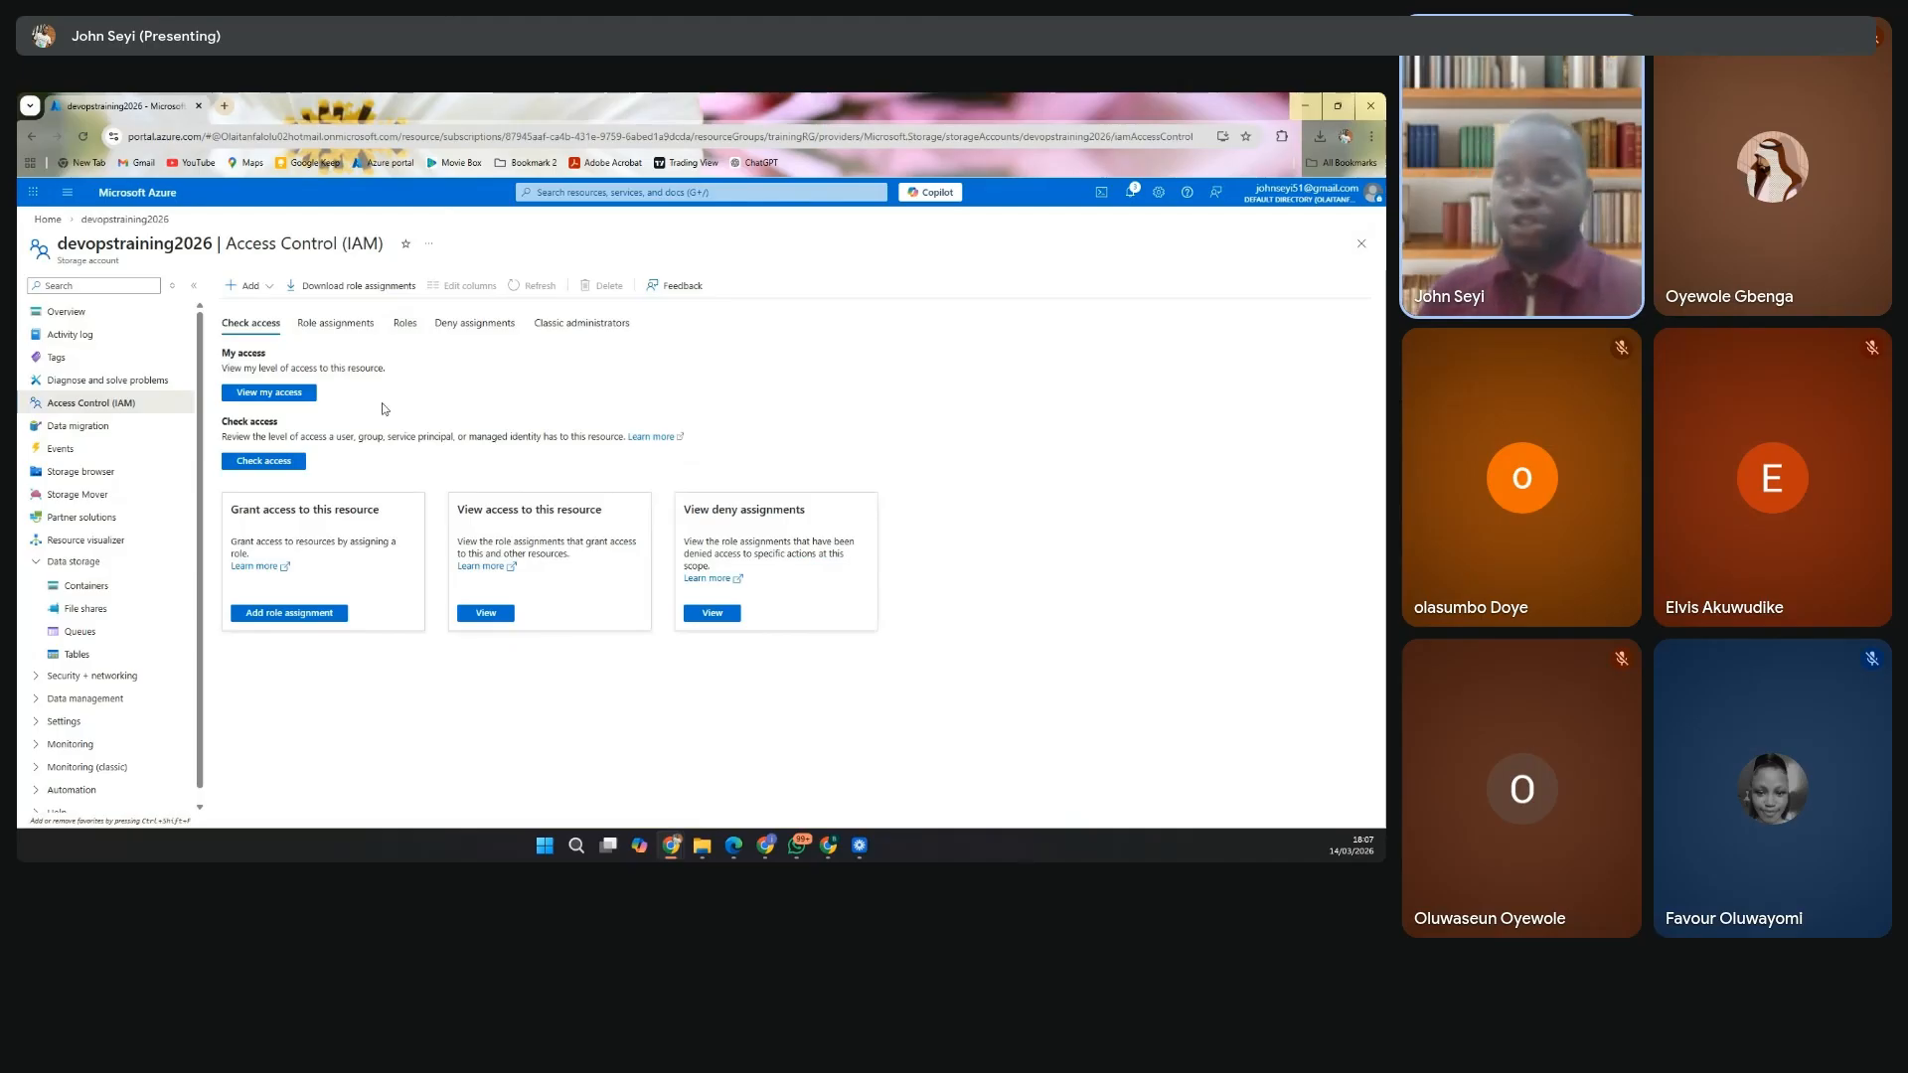
click(405, 325)
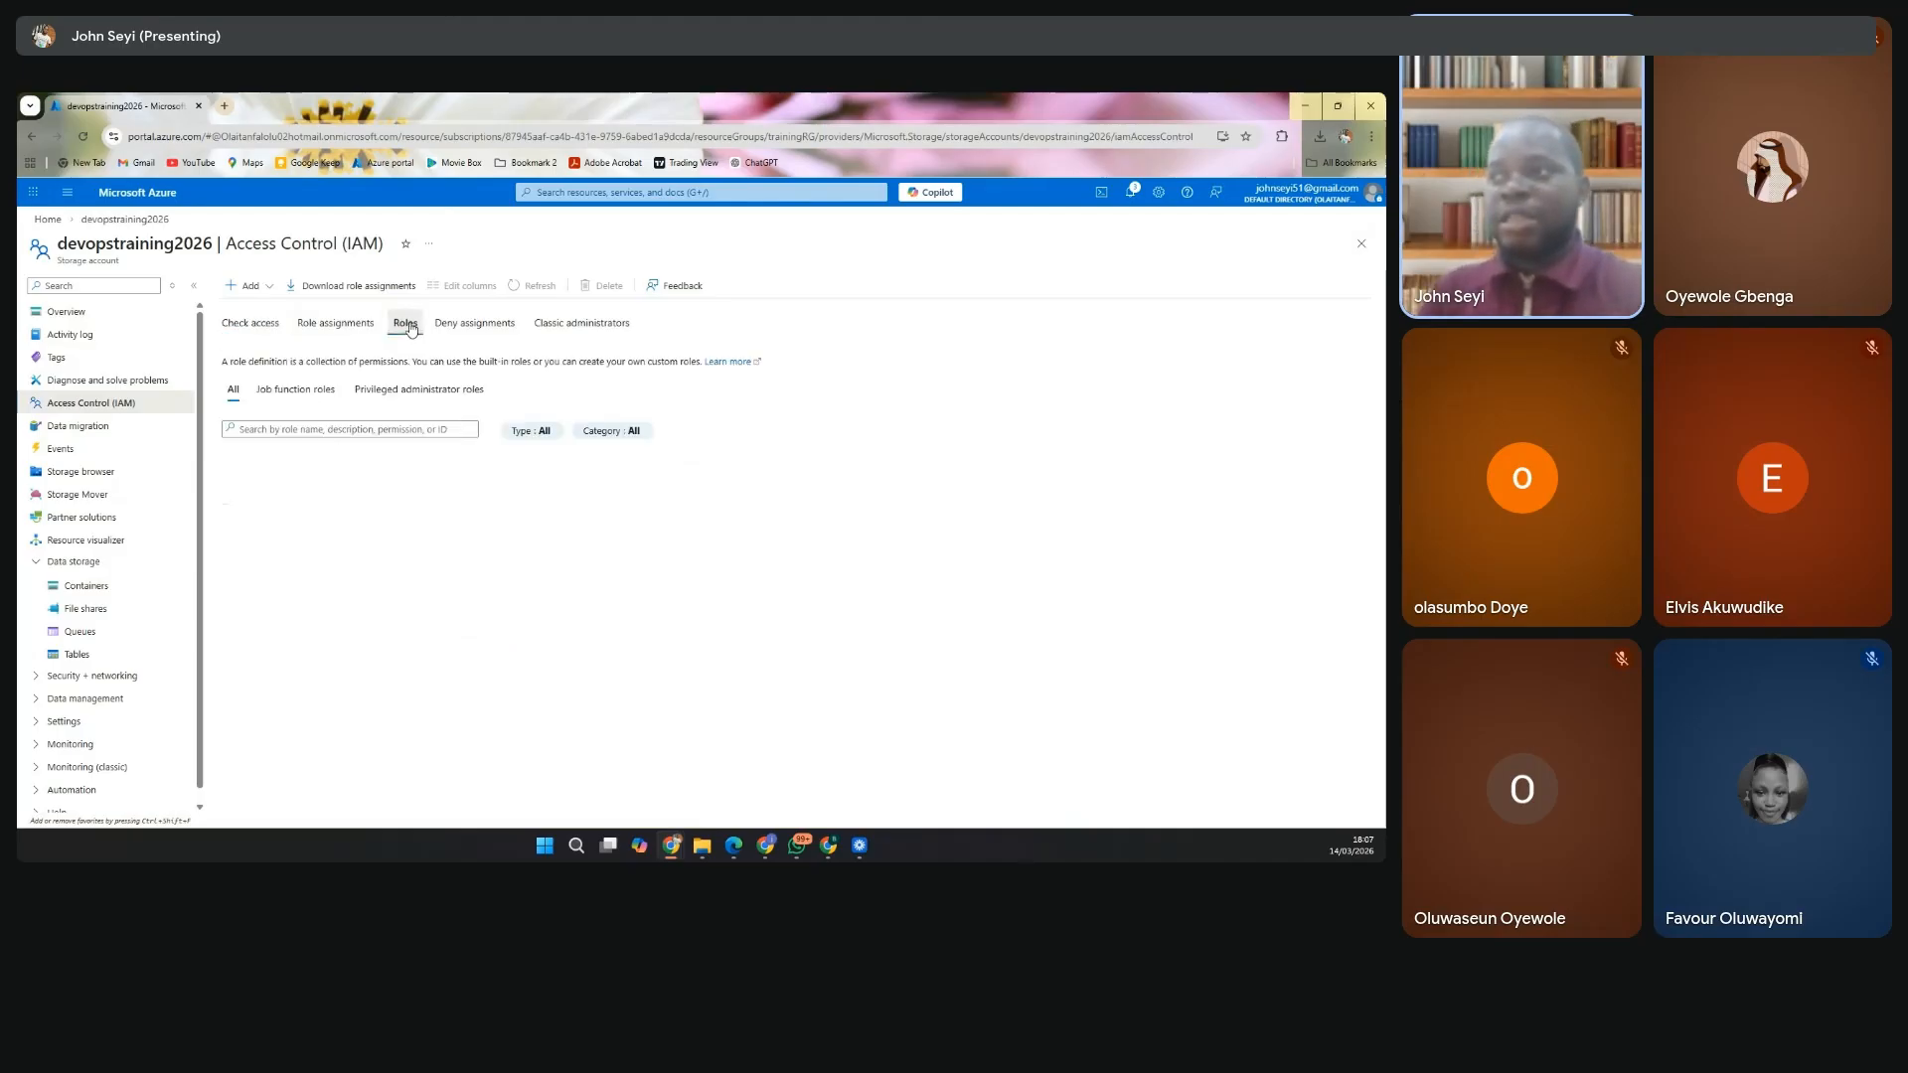
click(357, 433)
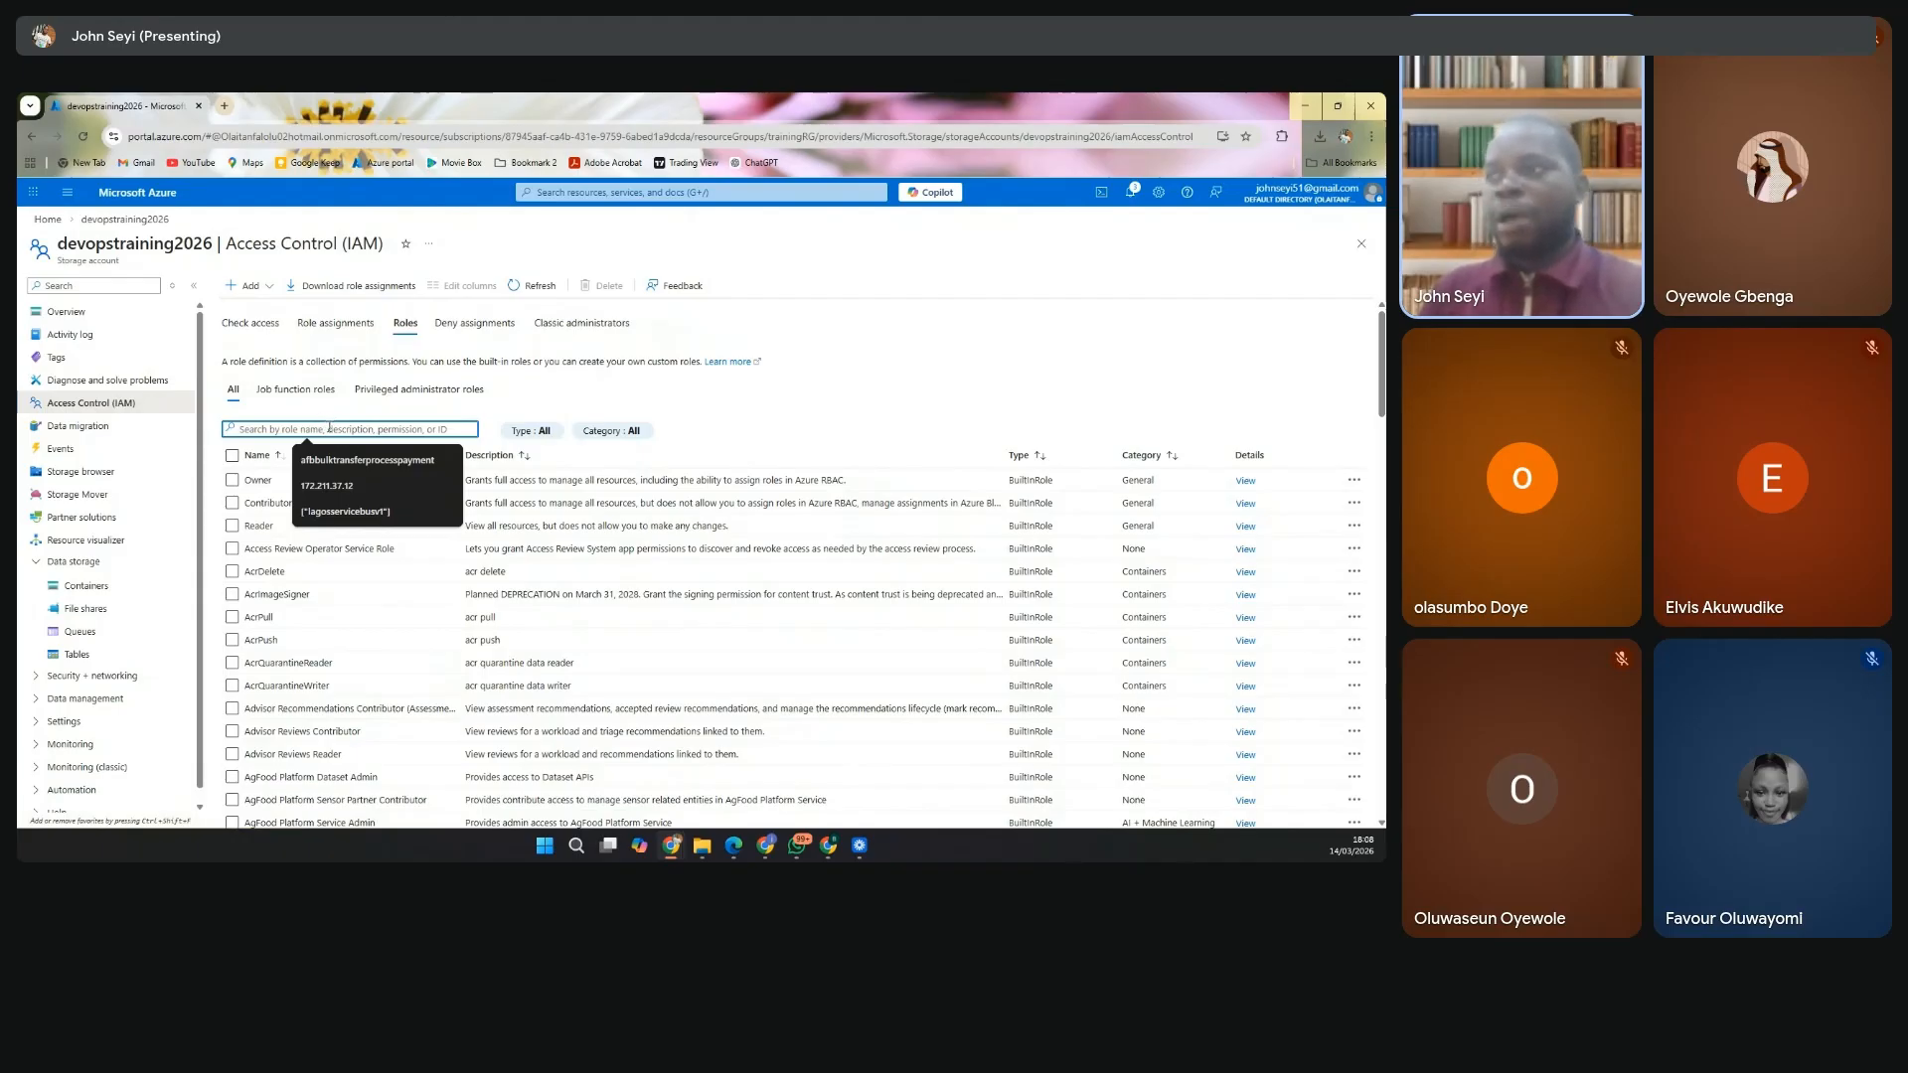
click(927, 314)
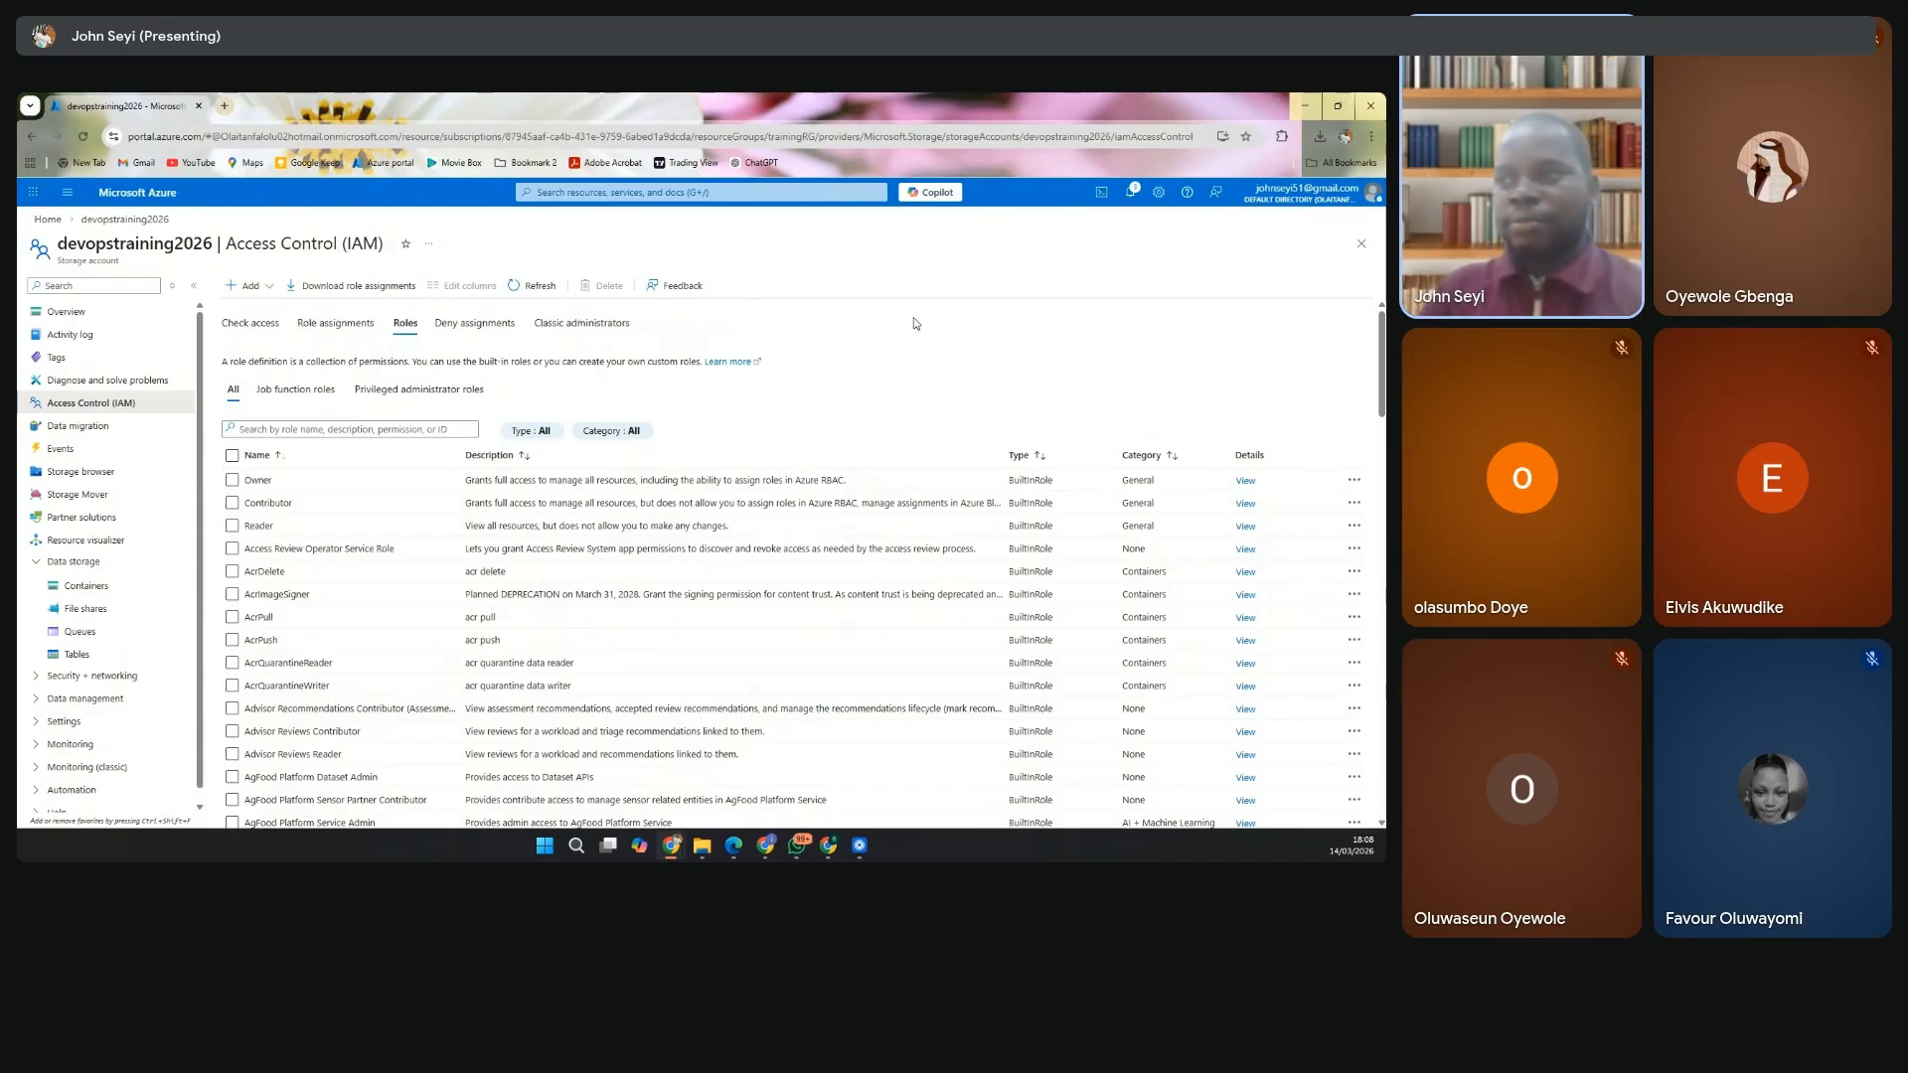
Open the storage account's Networking page and review Private endpoints and Network routing before returning to Public access.
click(51, 568)
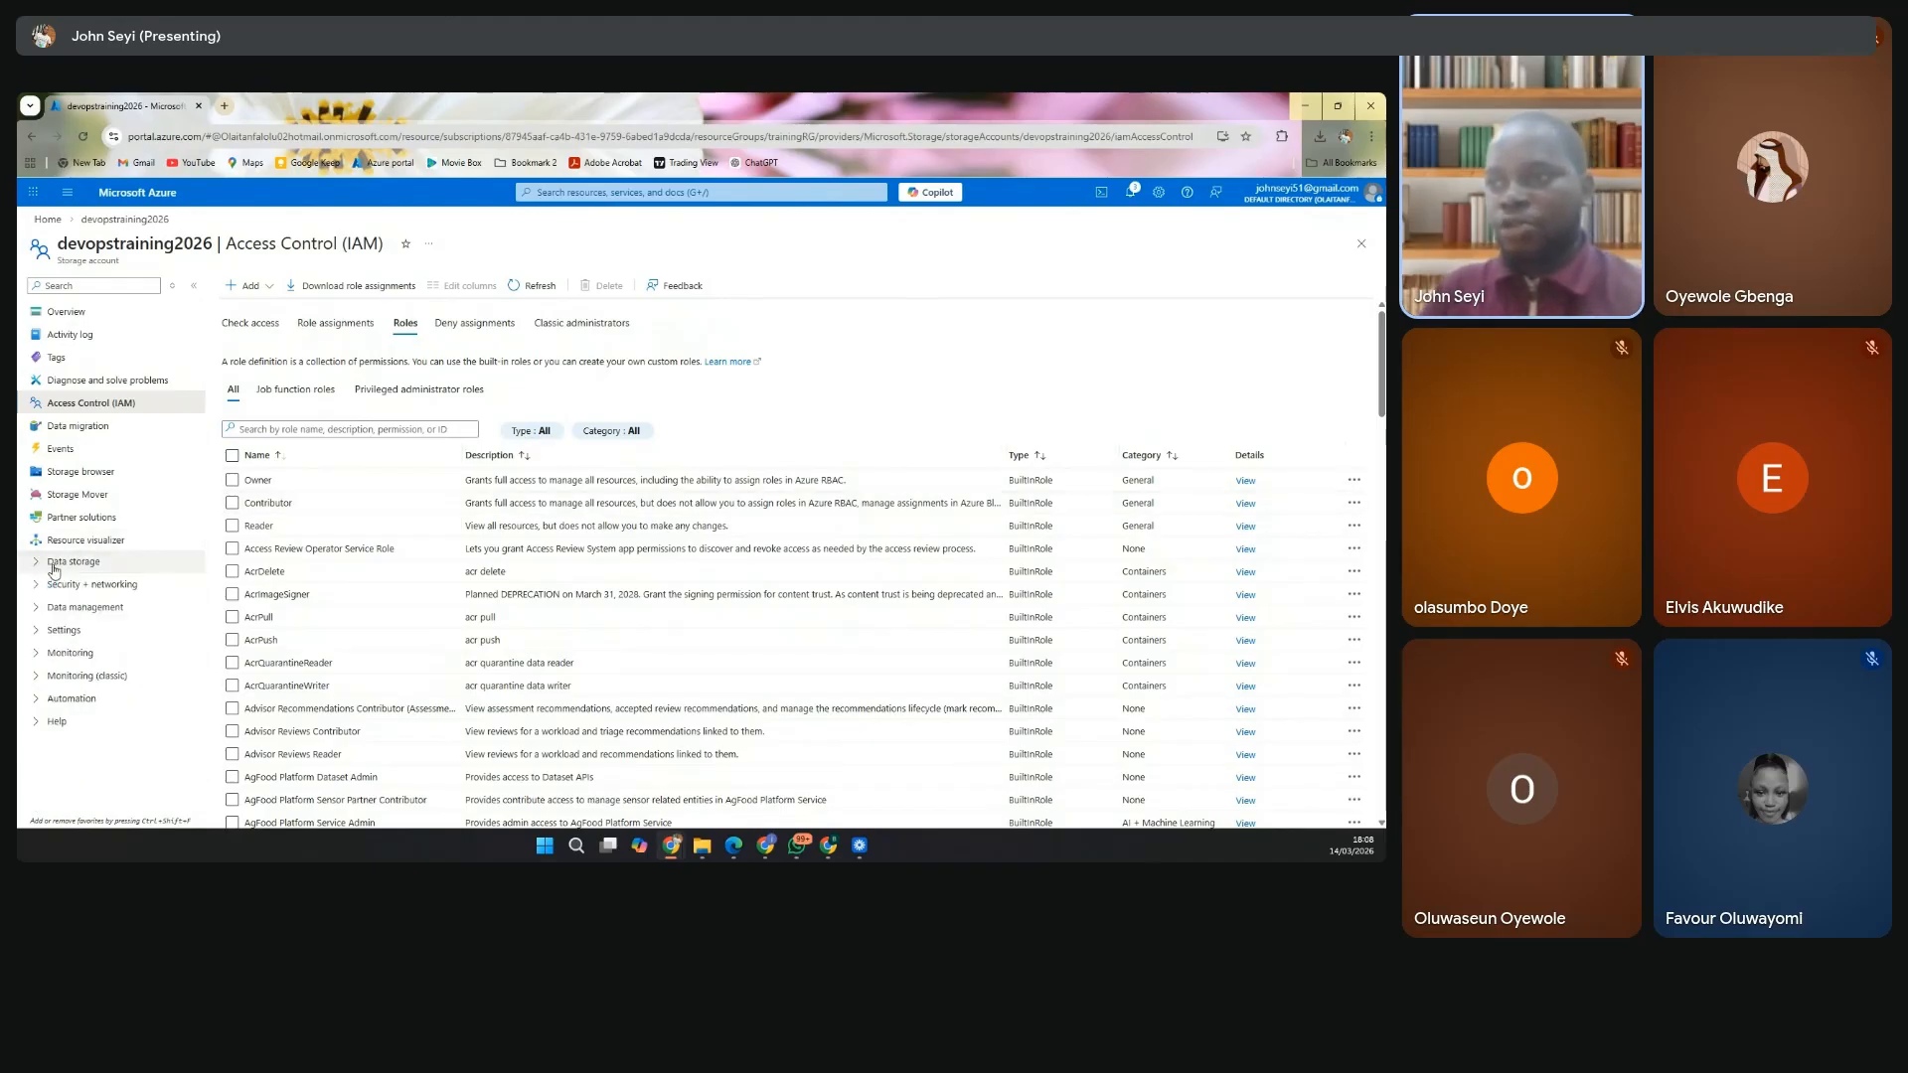
click(104, 586)
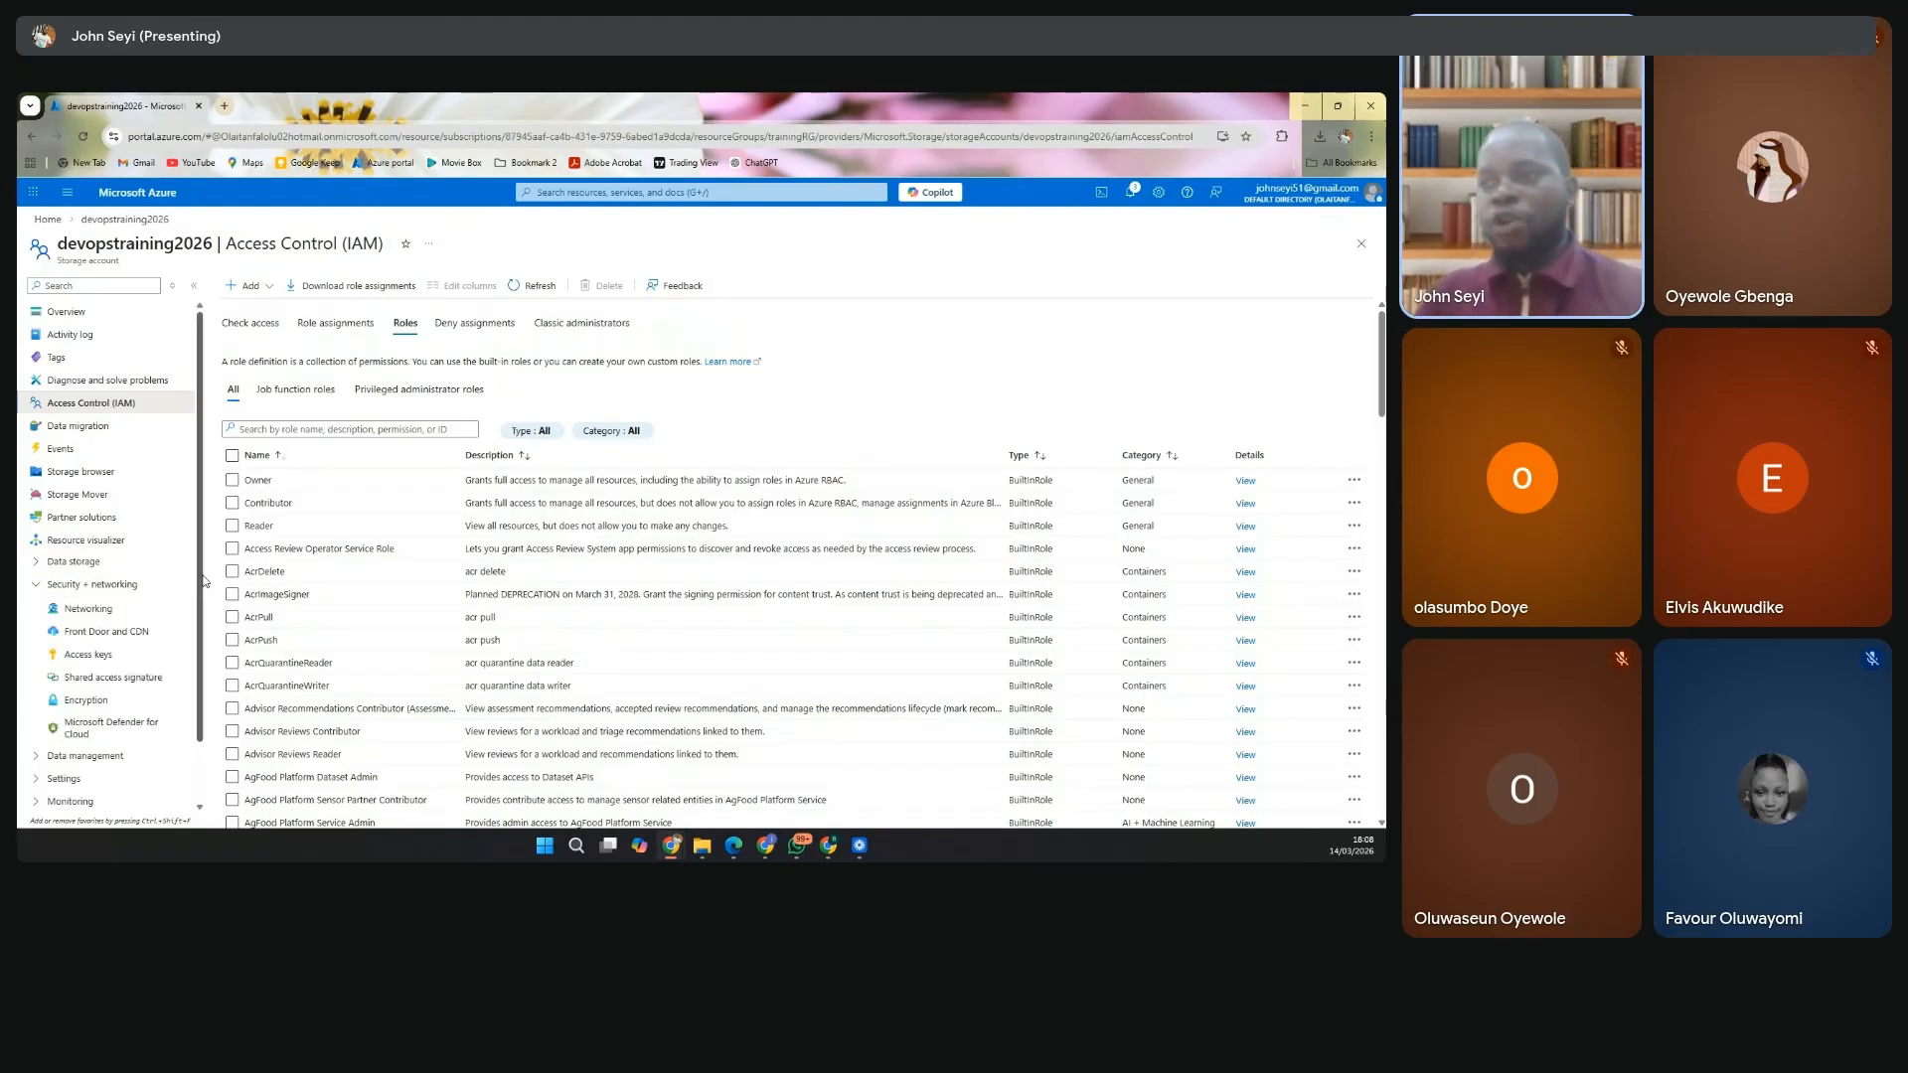
click(82, 613)
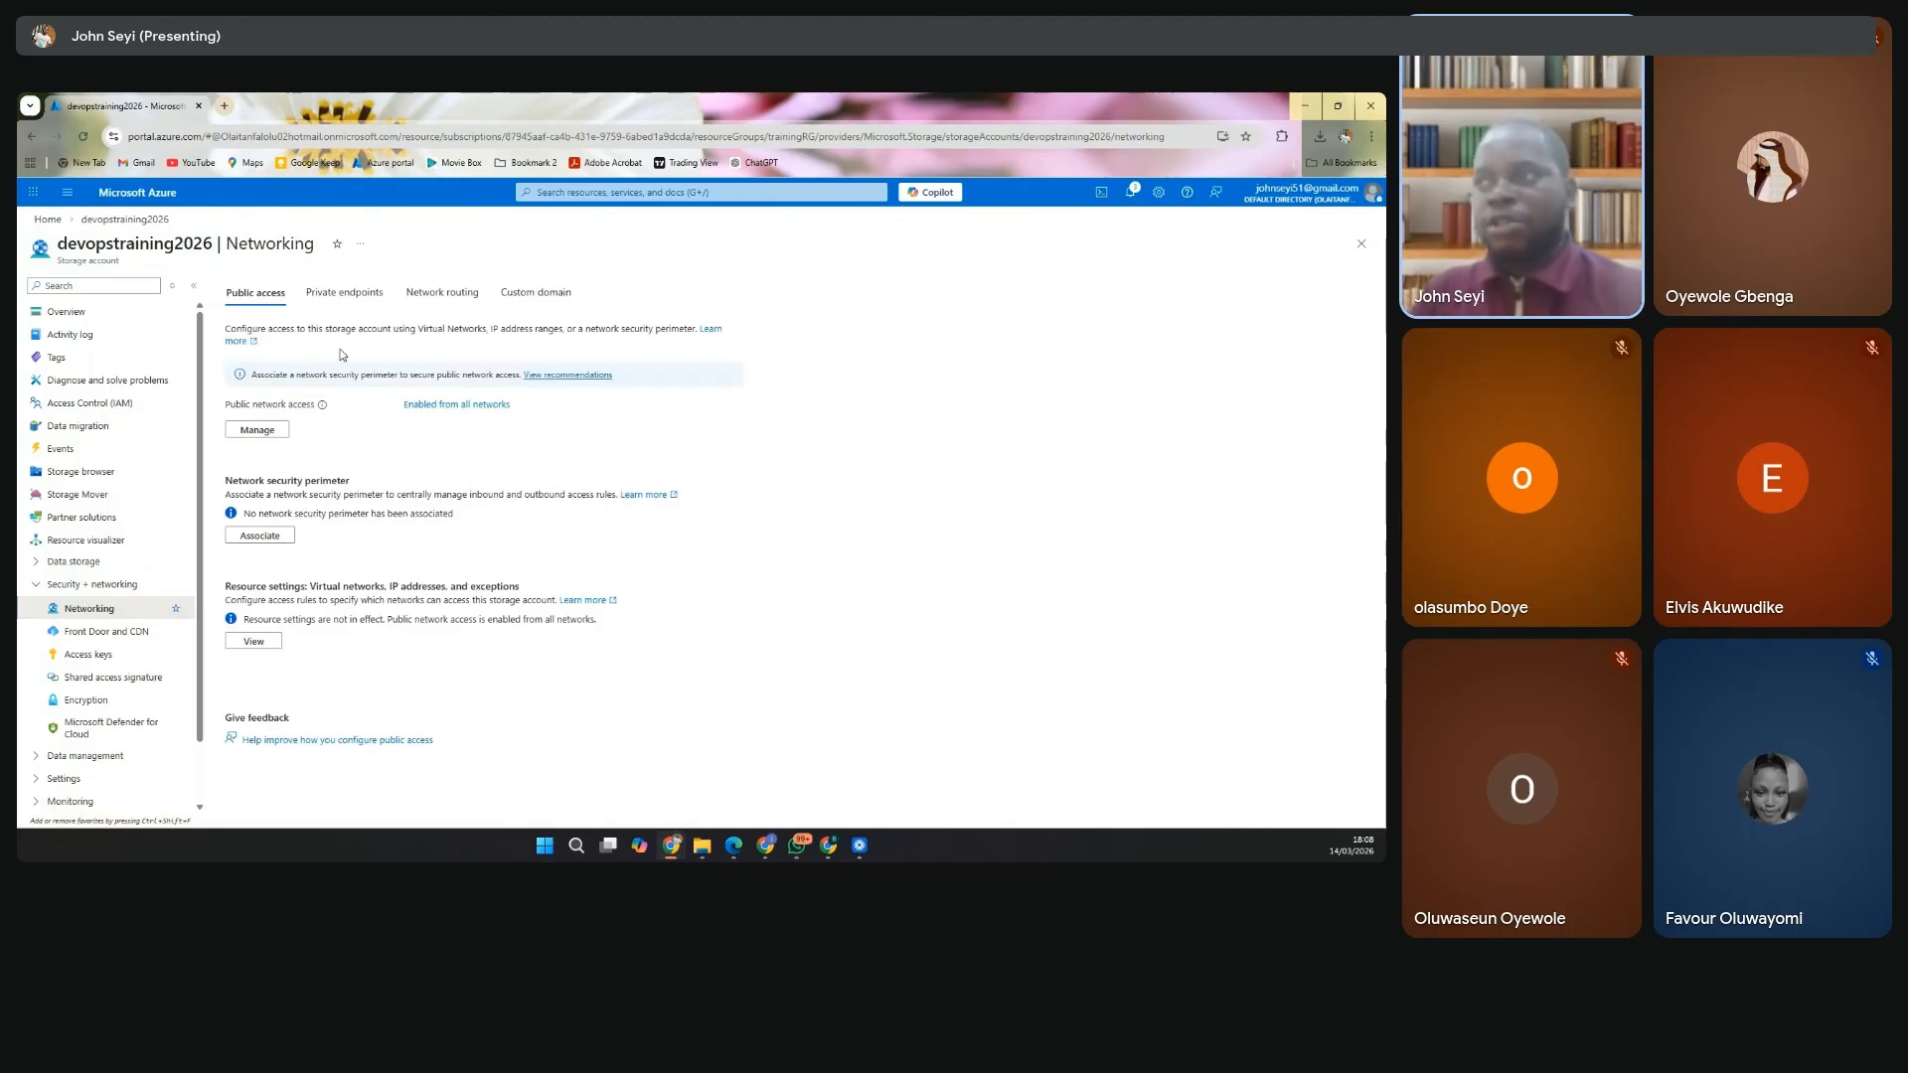
click(356, 300)
click(430, 295)
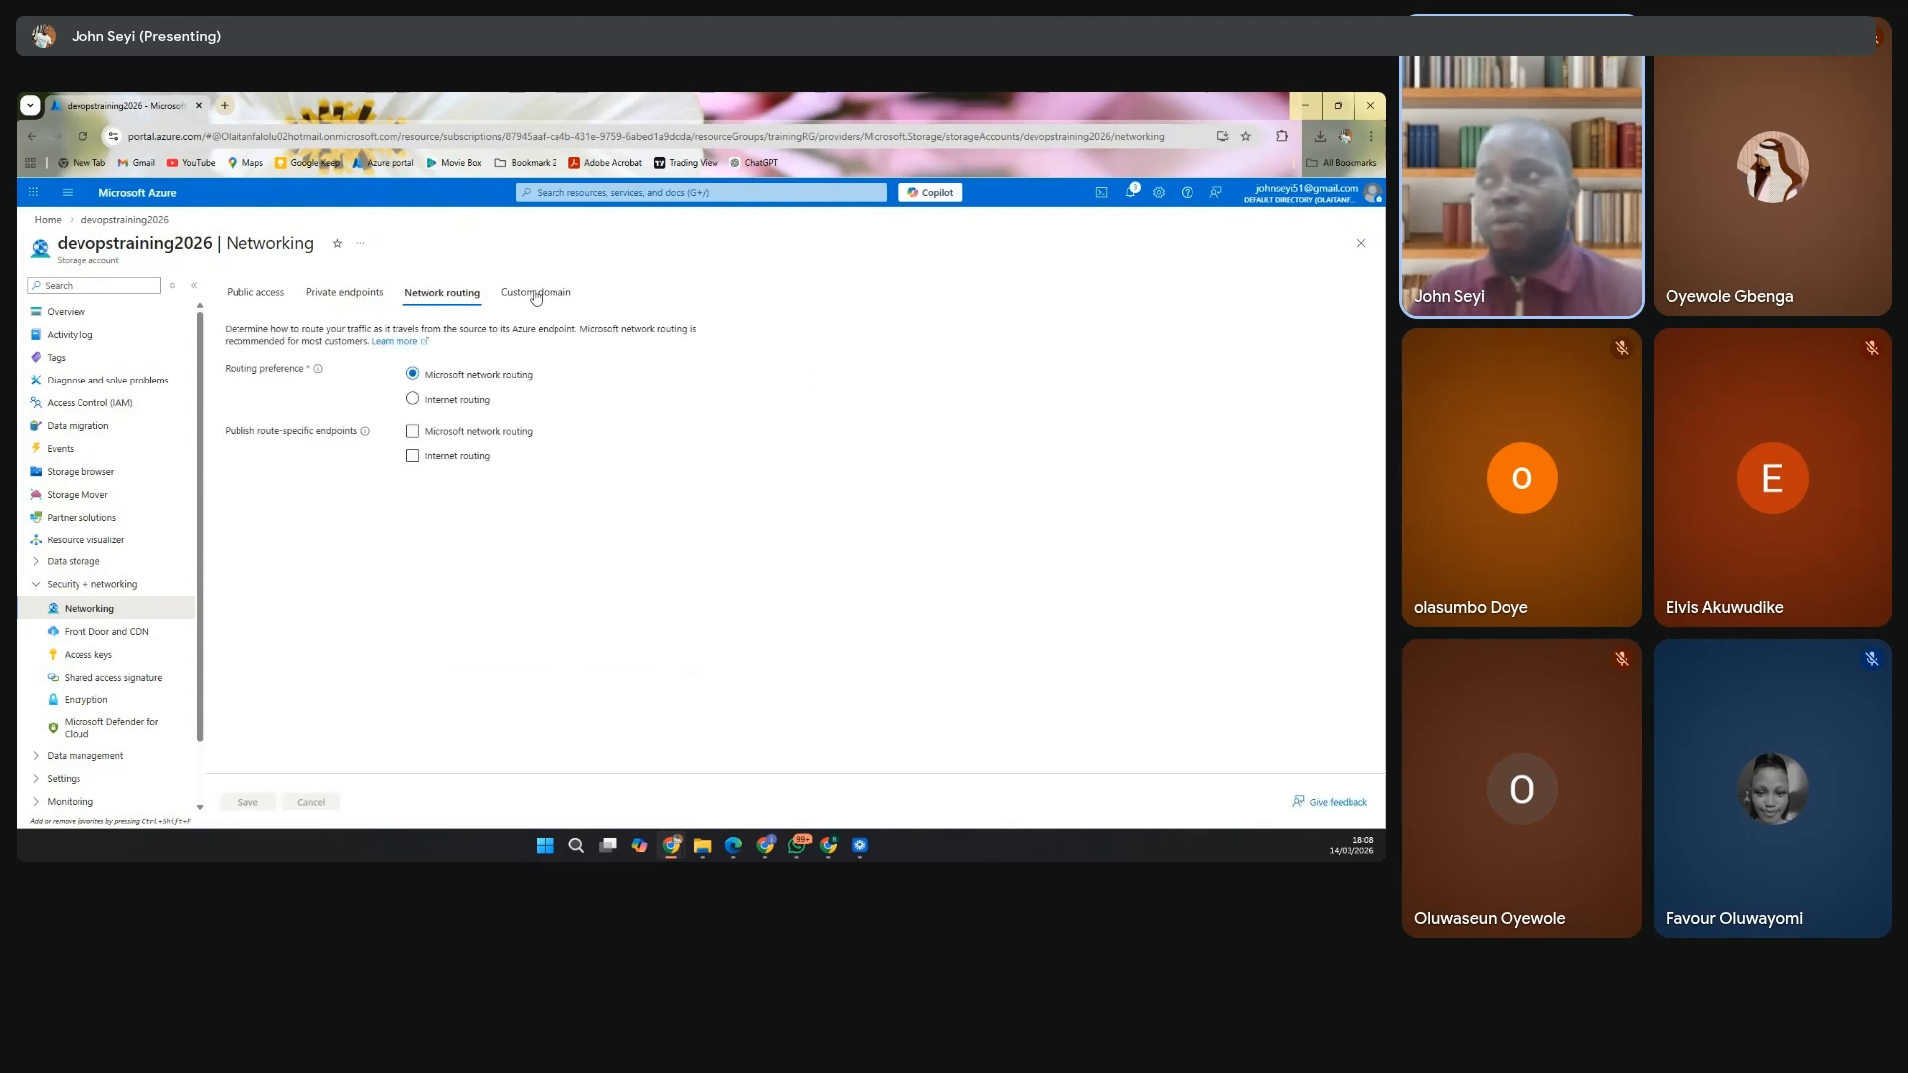
click(240, 296)
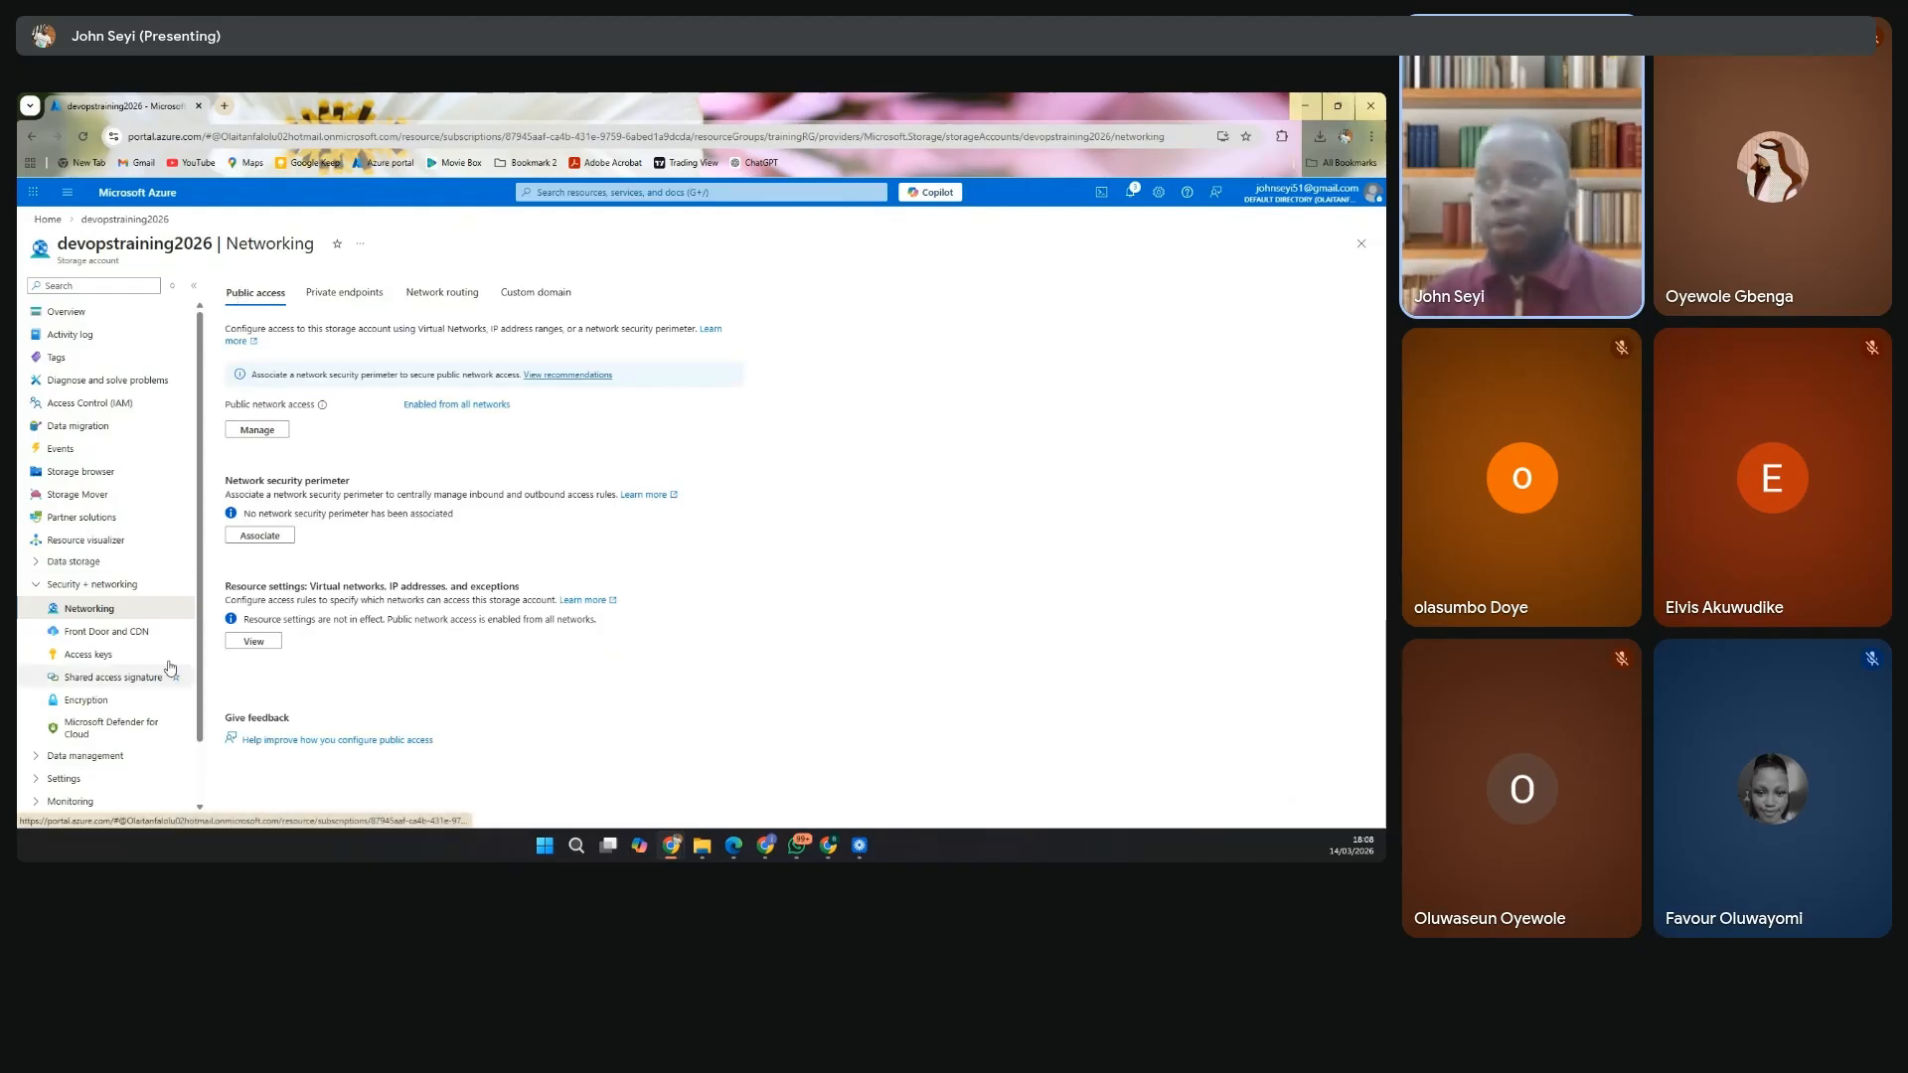
Show the Access keys page with key1 and key2, and expand the Data storage settings group.
click(117, 658)
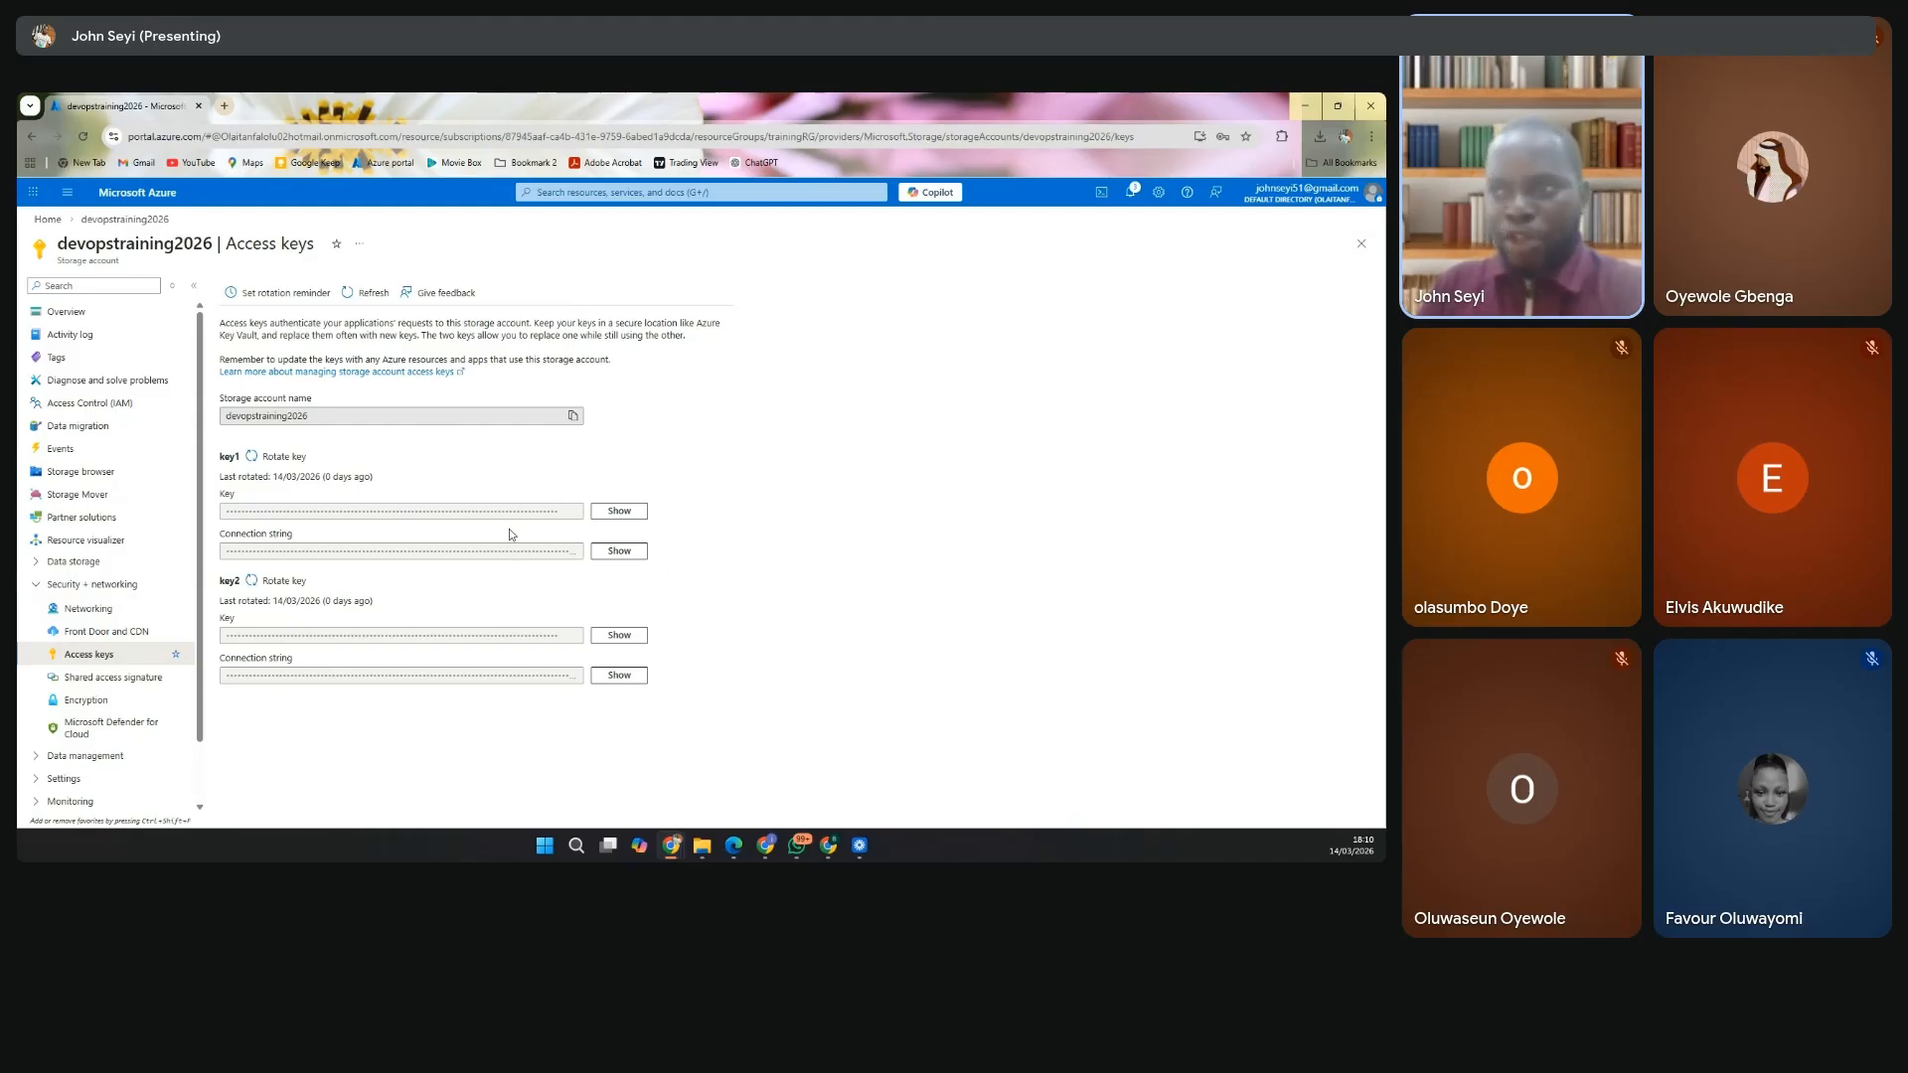
click(36, 559)
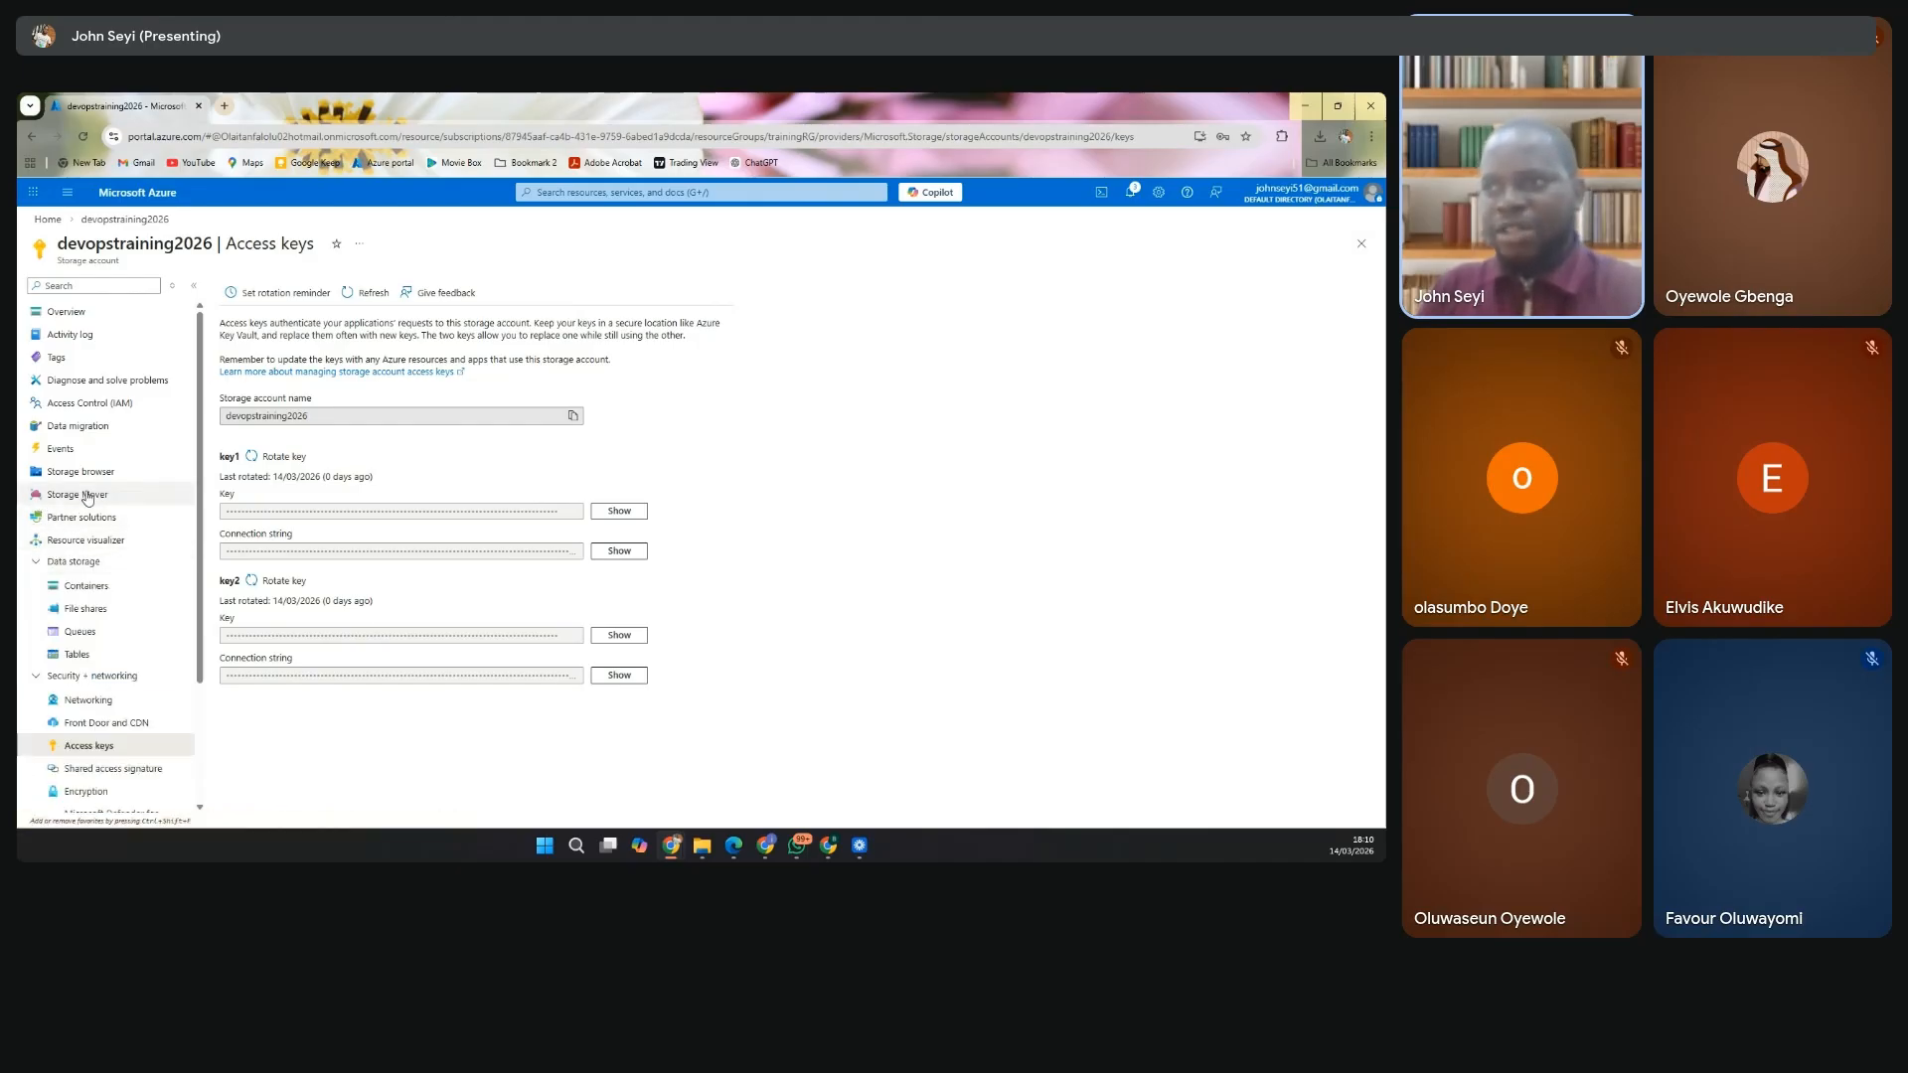
scroll(109, 507, down, 2)
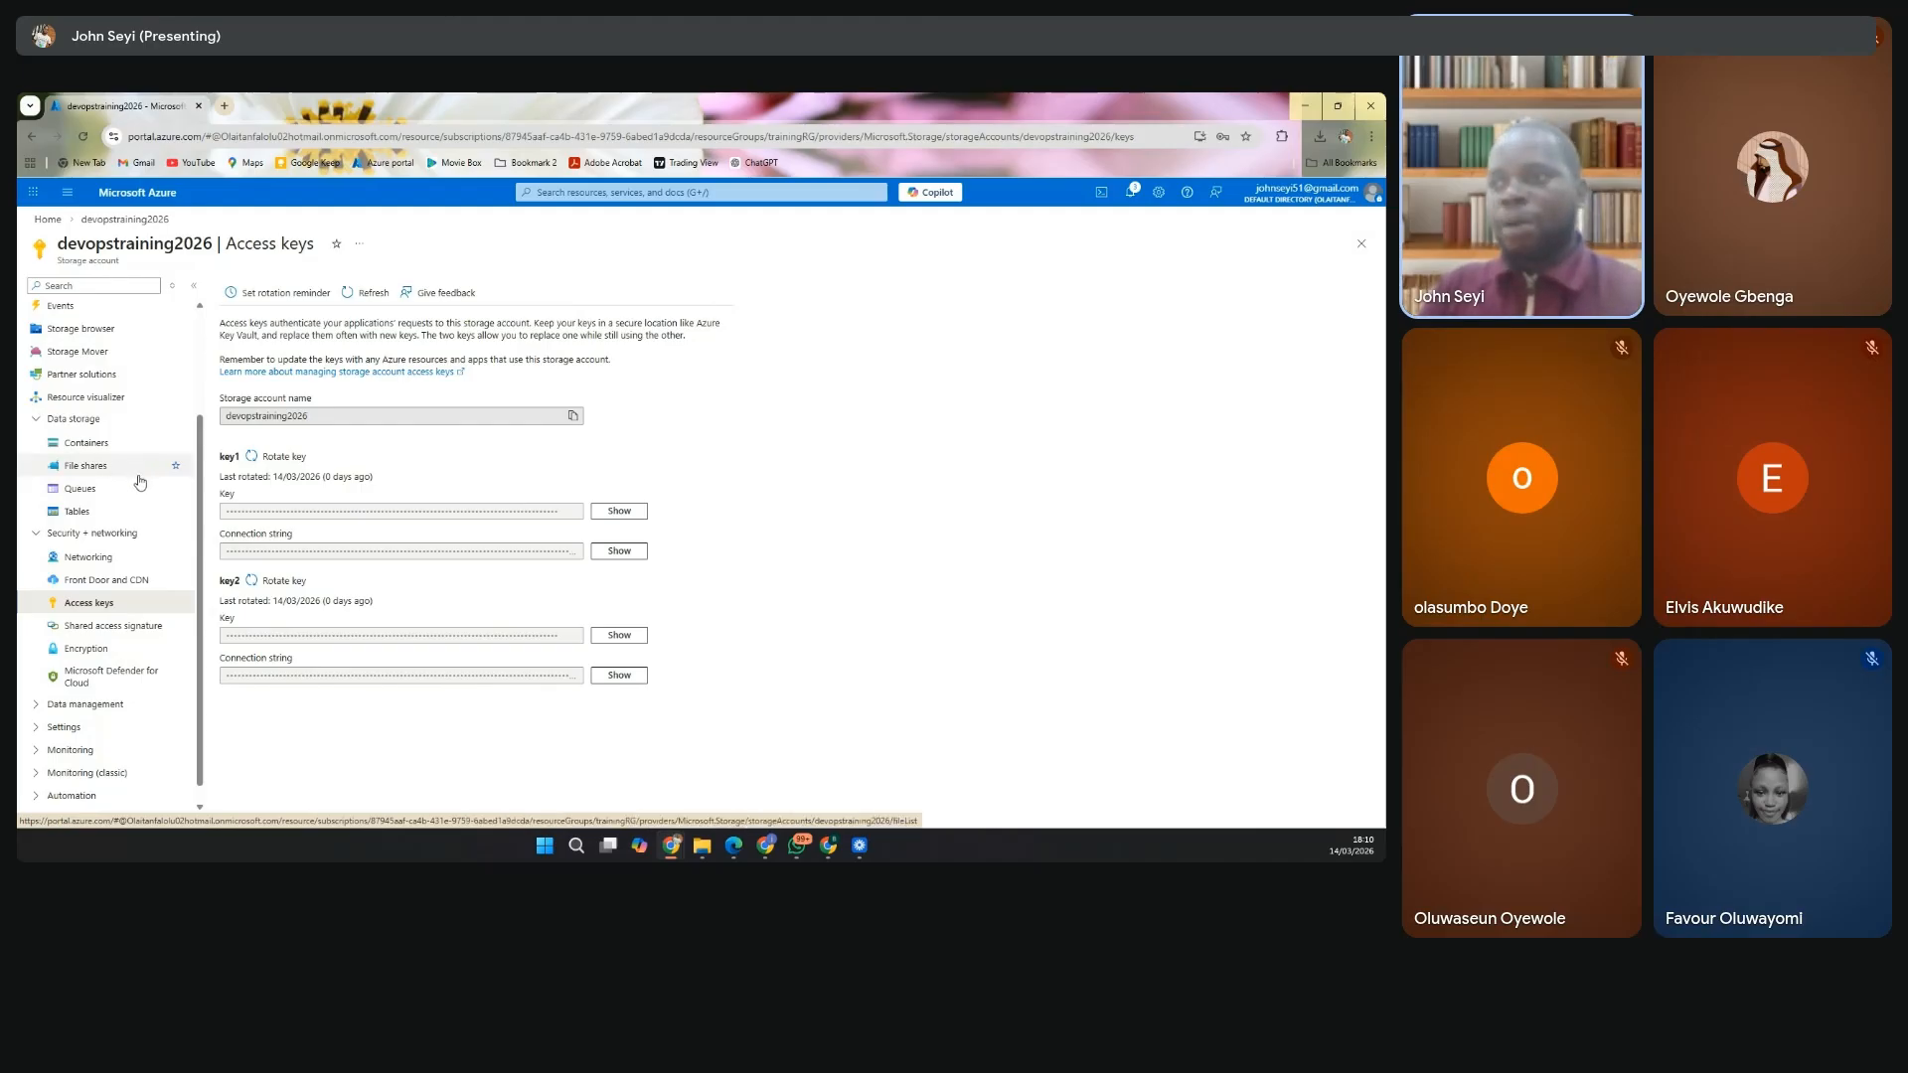
Open the Shared access signature page and scroll through the SAS form.
click(104, 626)
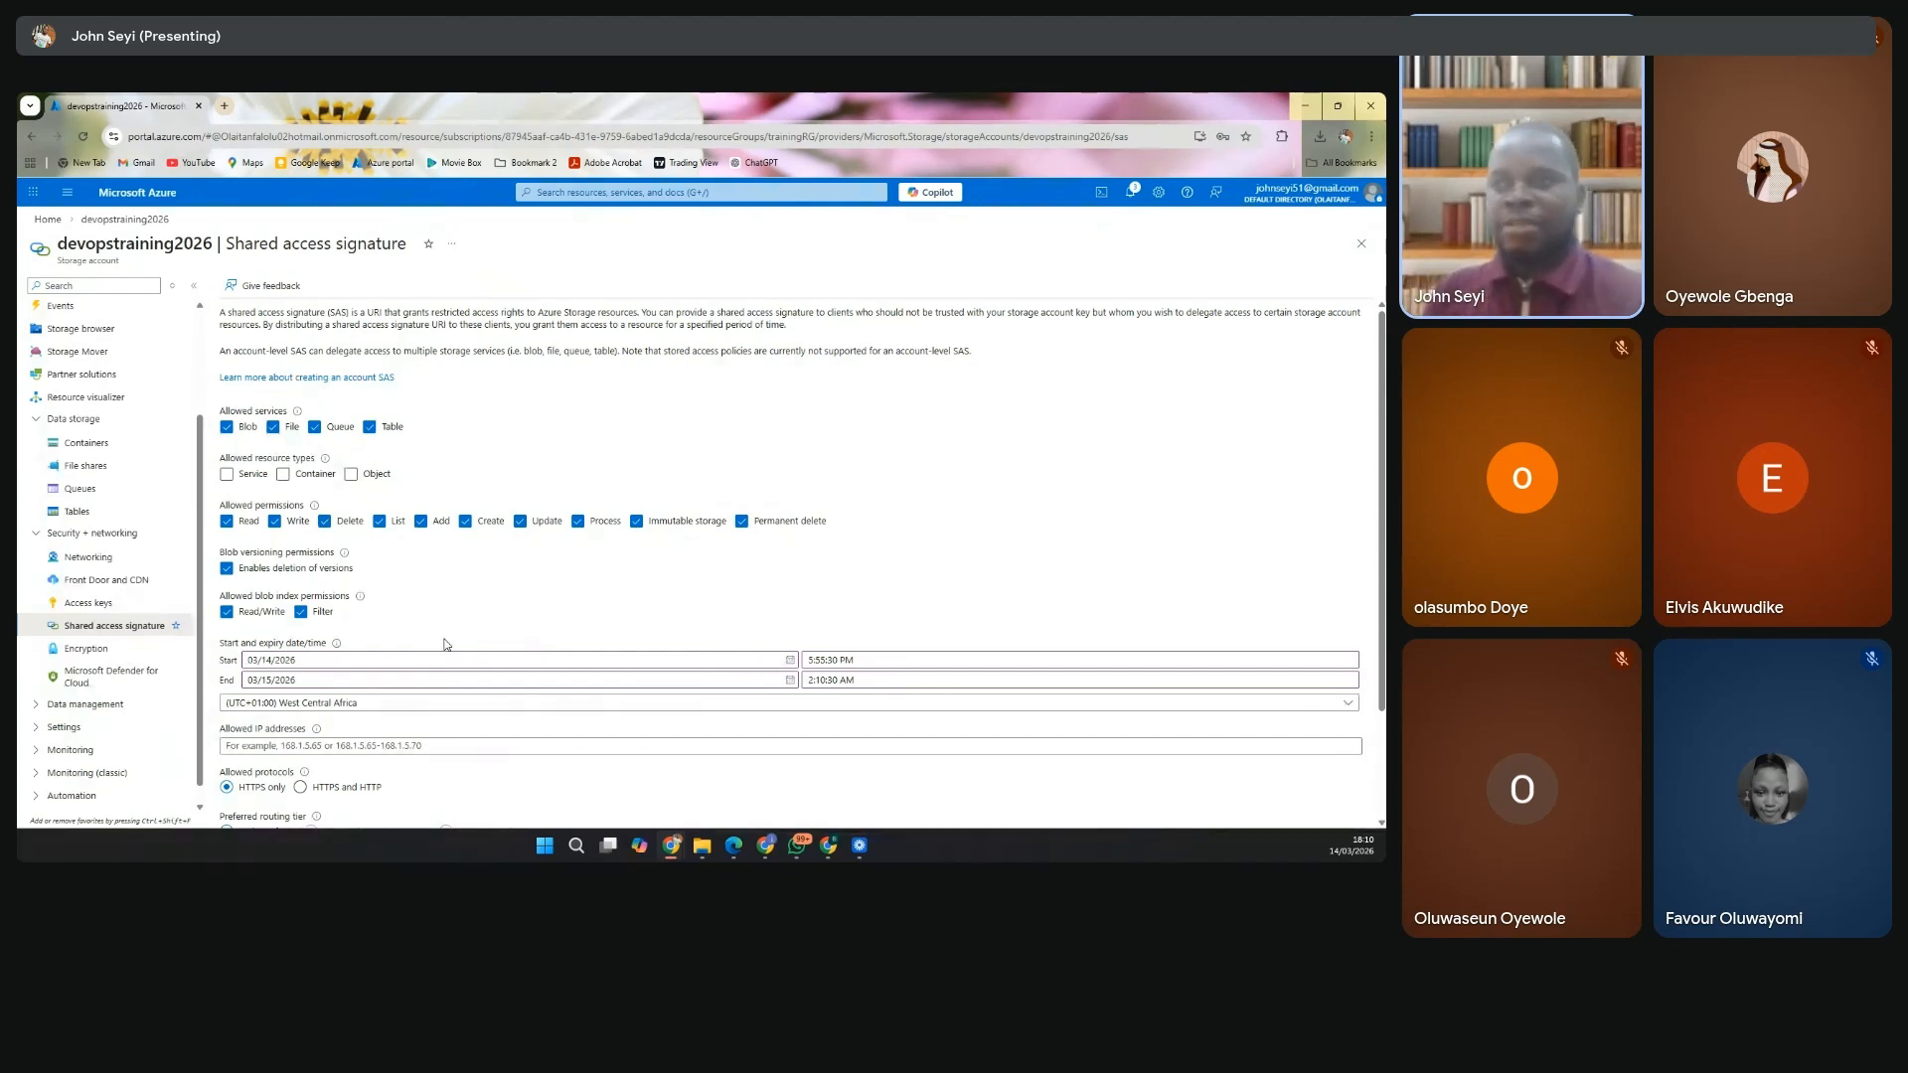
scroll(447, 646, down, 3)
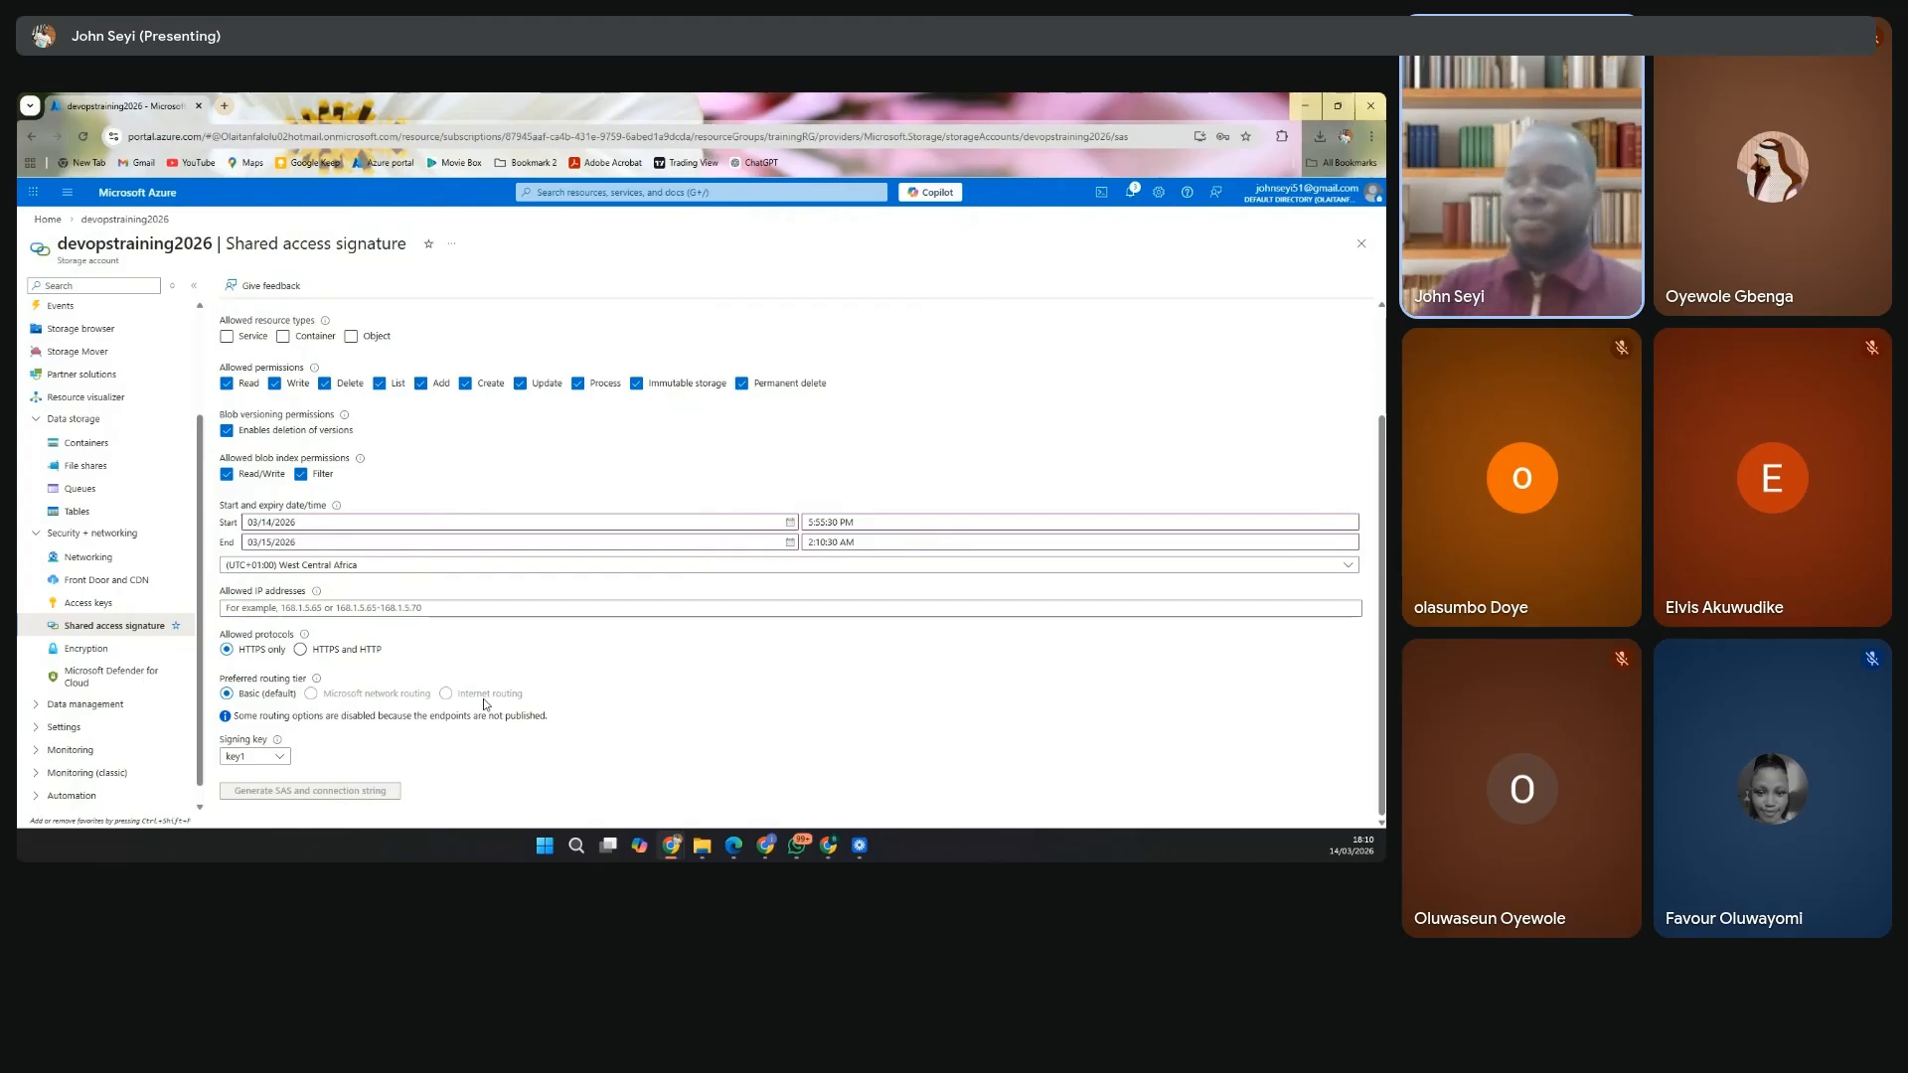
scroll(624, 663, up, 3)
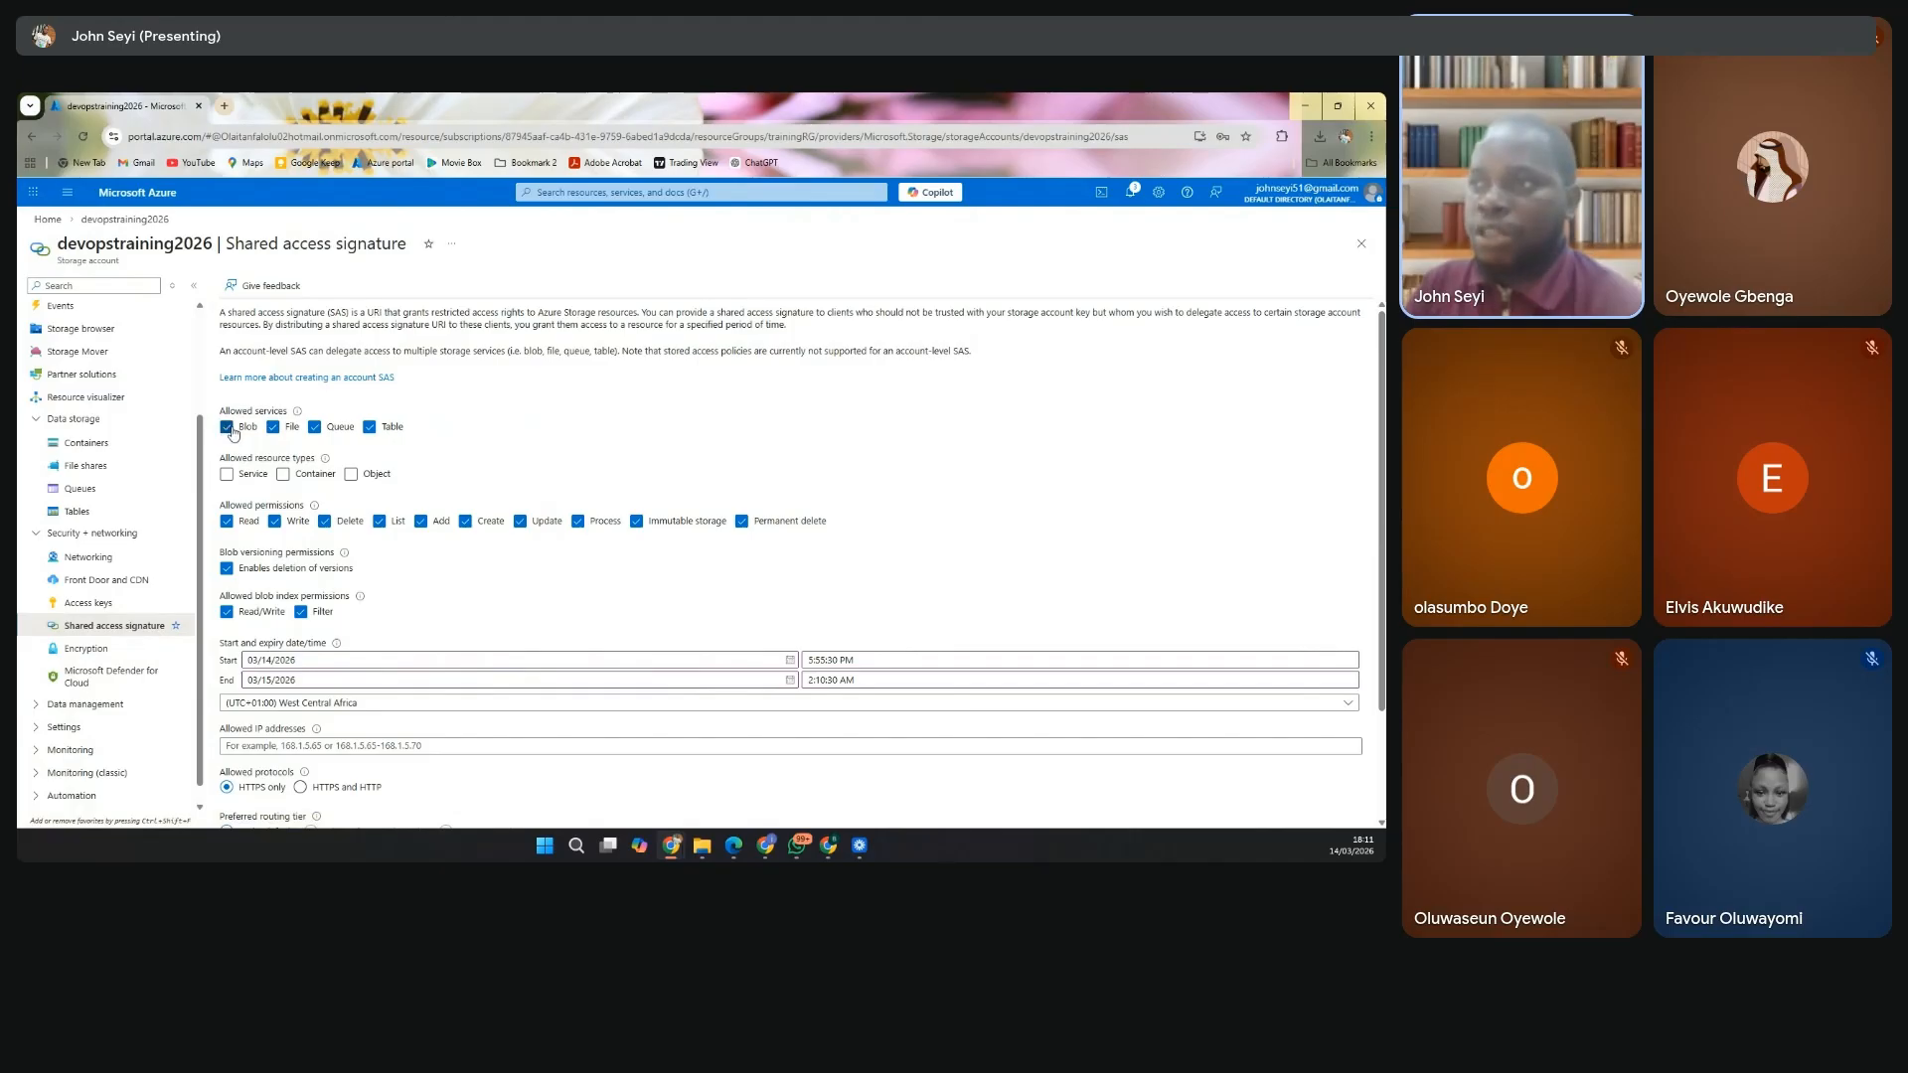
Limit the SAS to the Blob service and Container resources, dropping Delete and Permanent delete permissions.
click(273, 428)
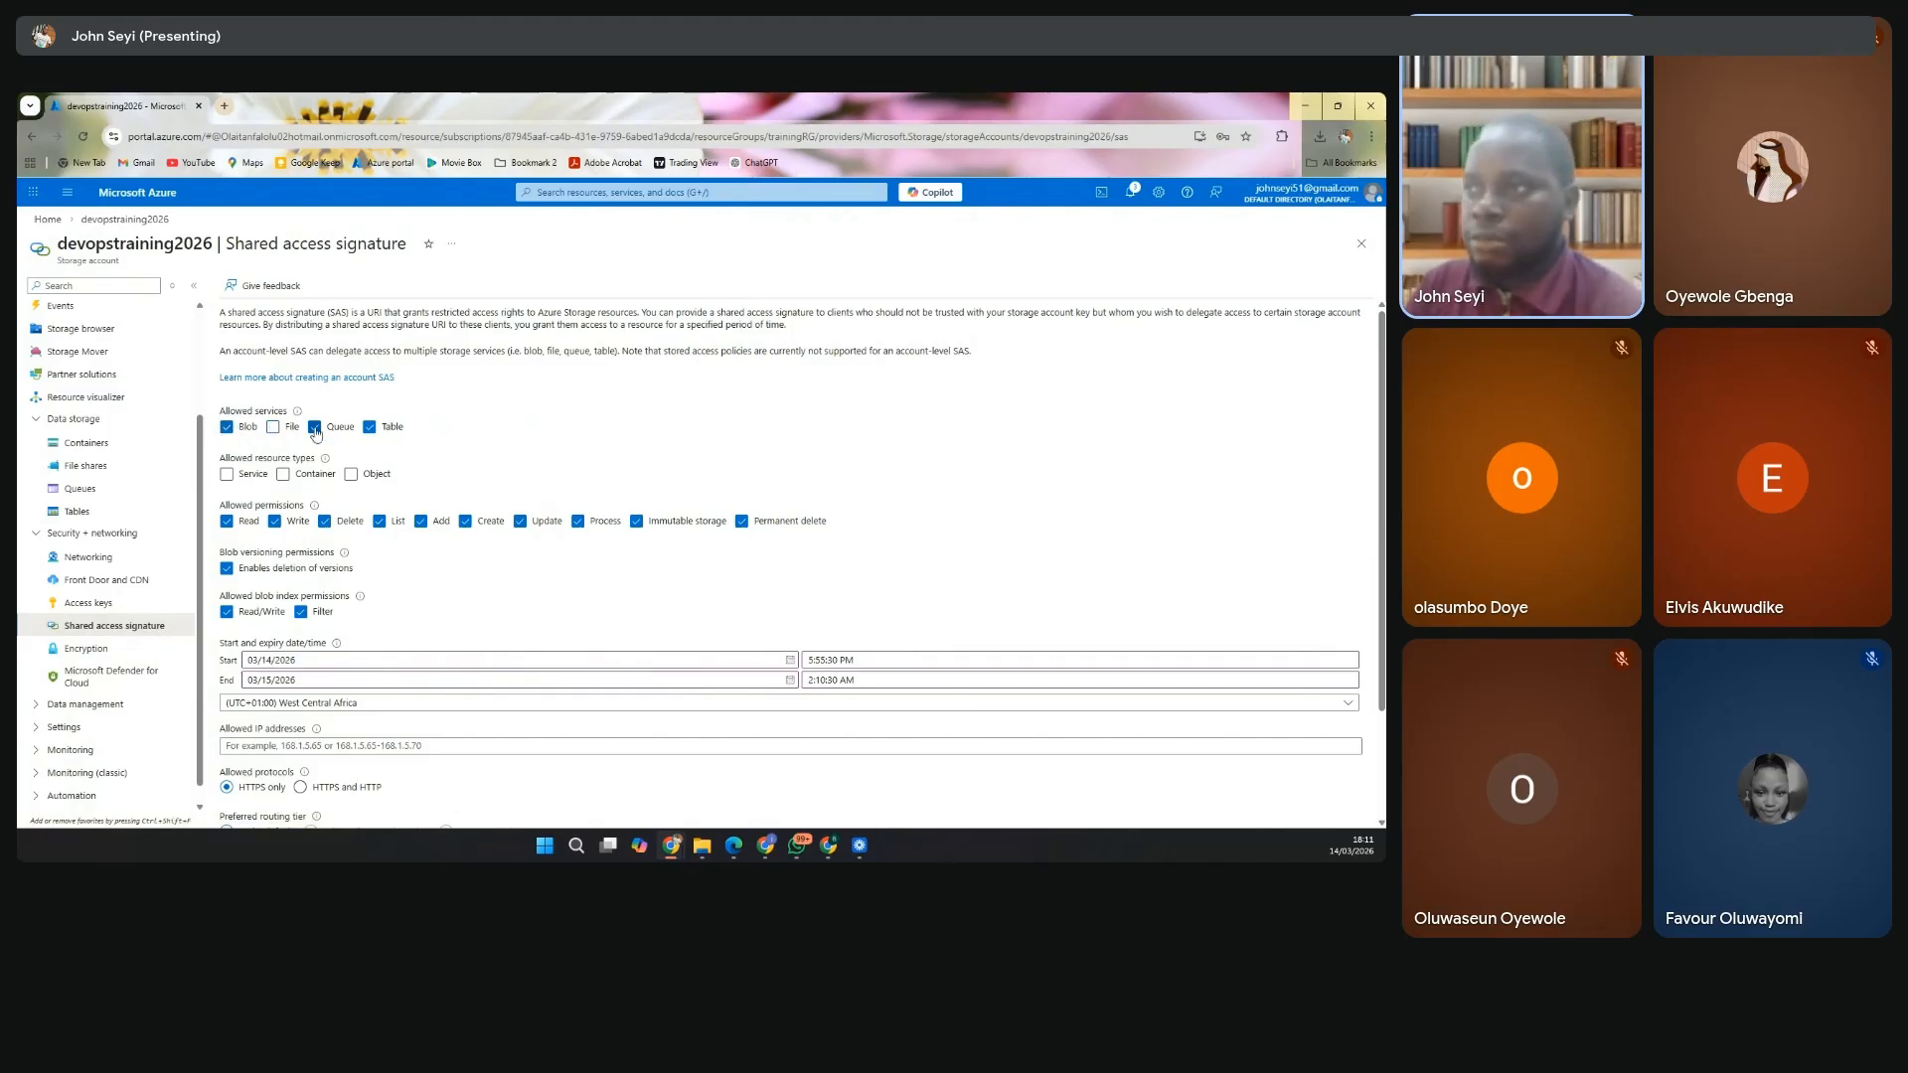
click(314, 428)
click(368, 427)
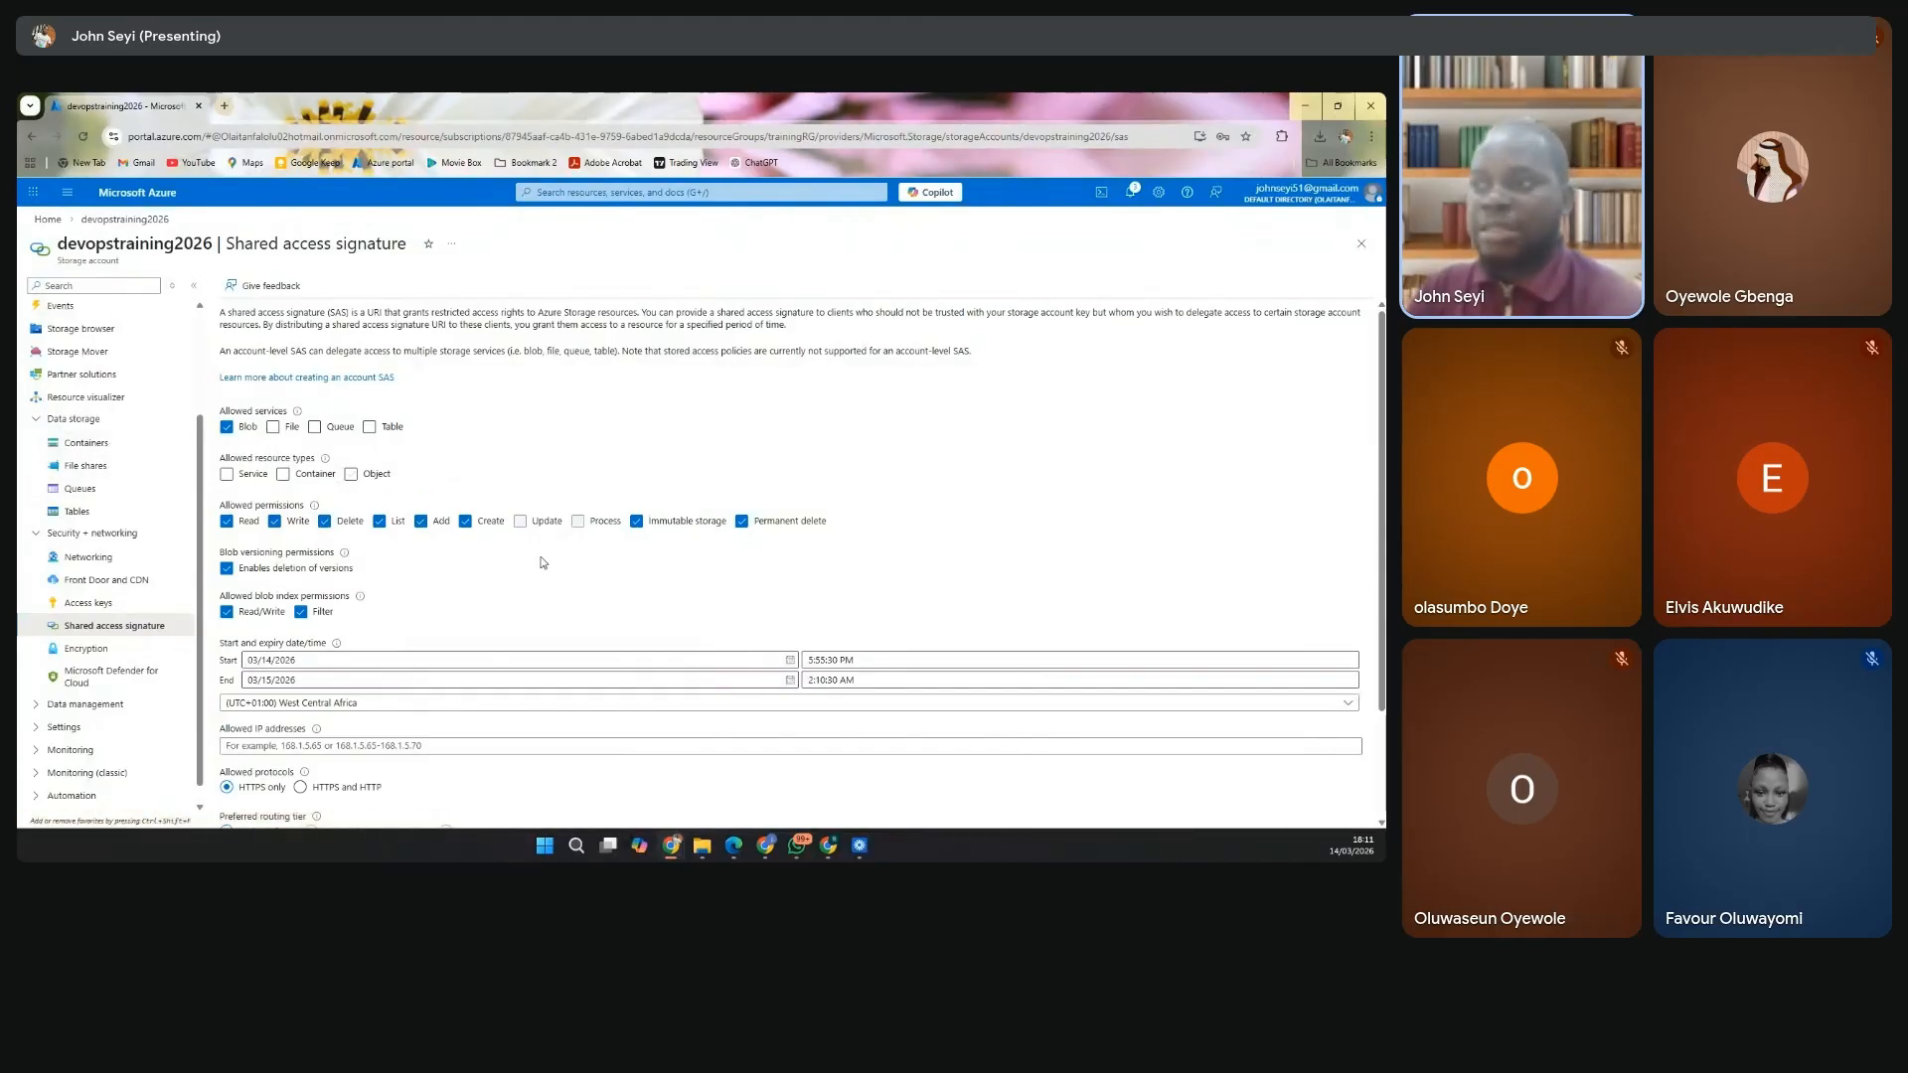
click(284, 478)
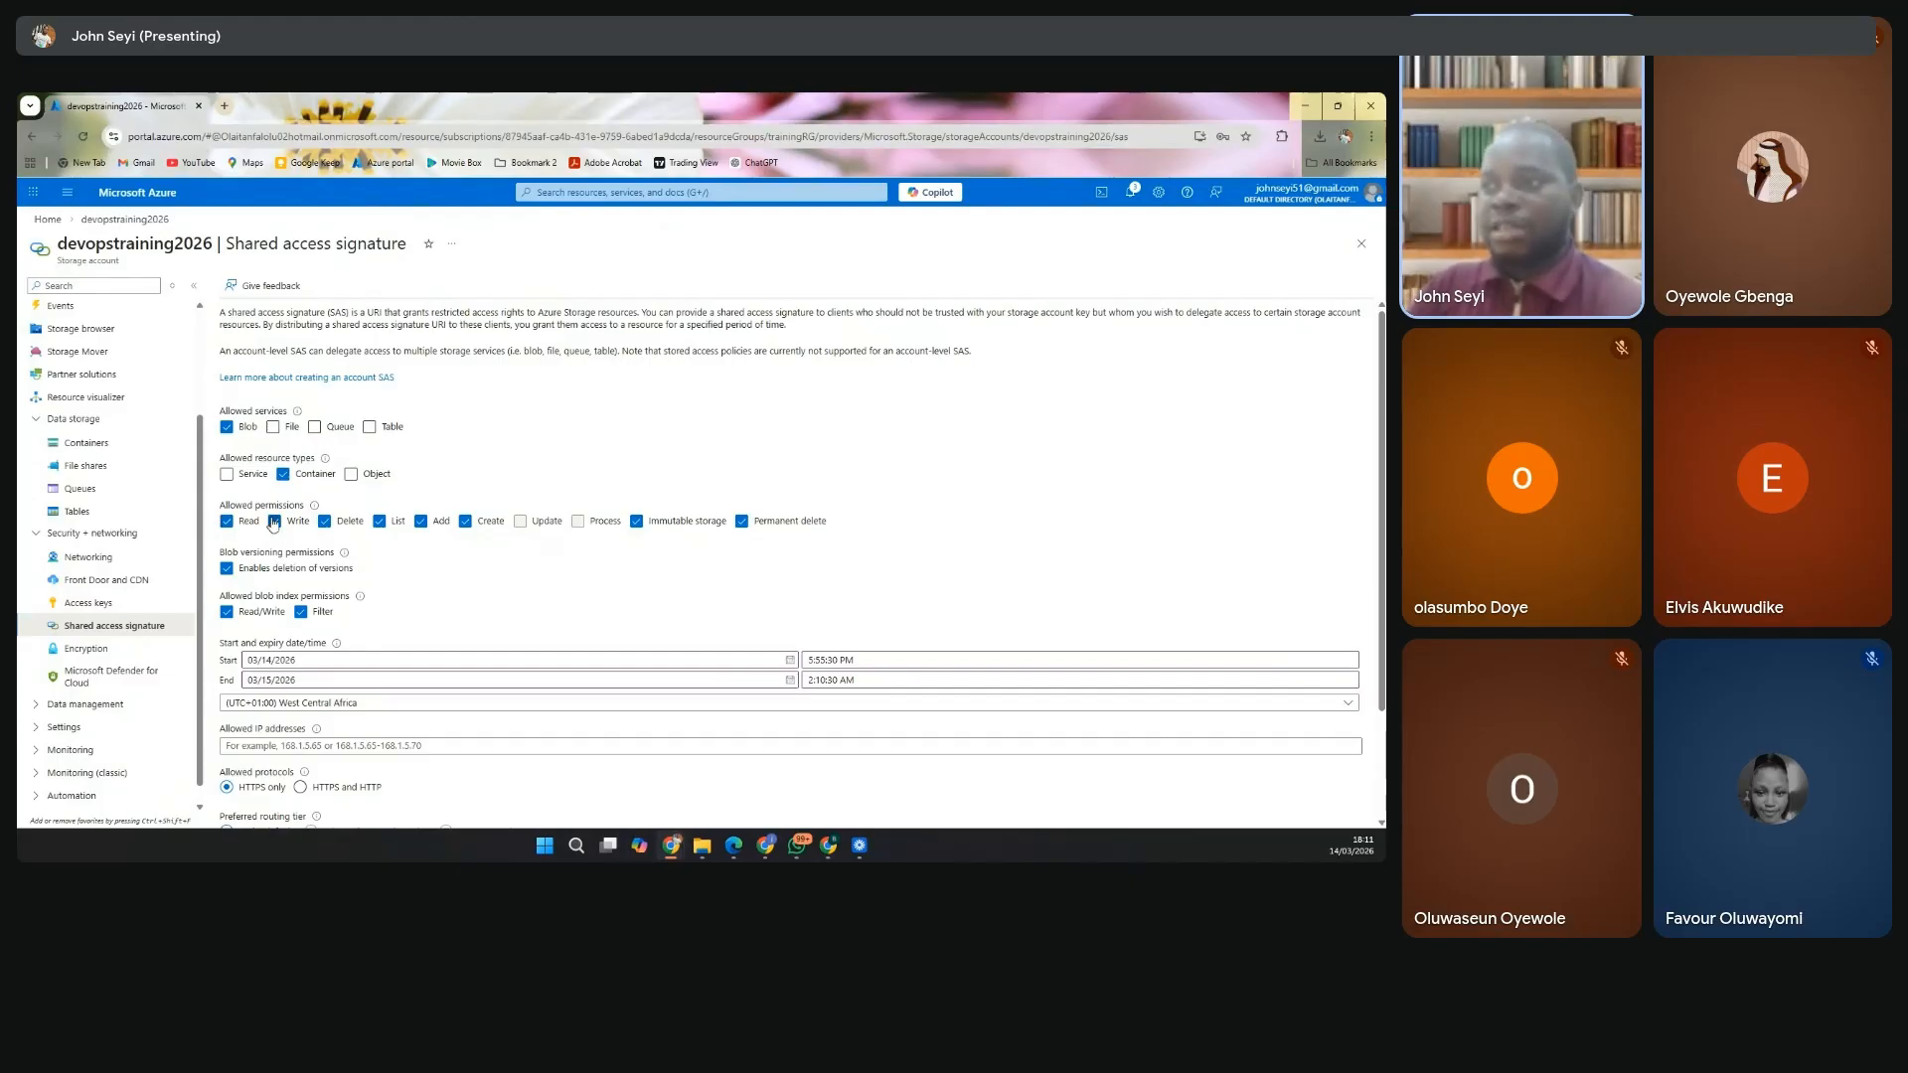
click(324, 522)
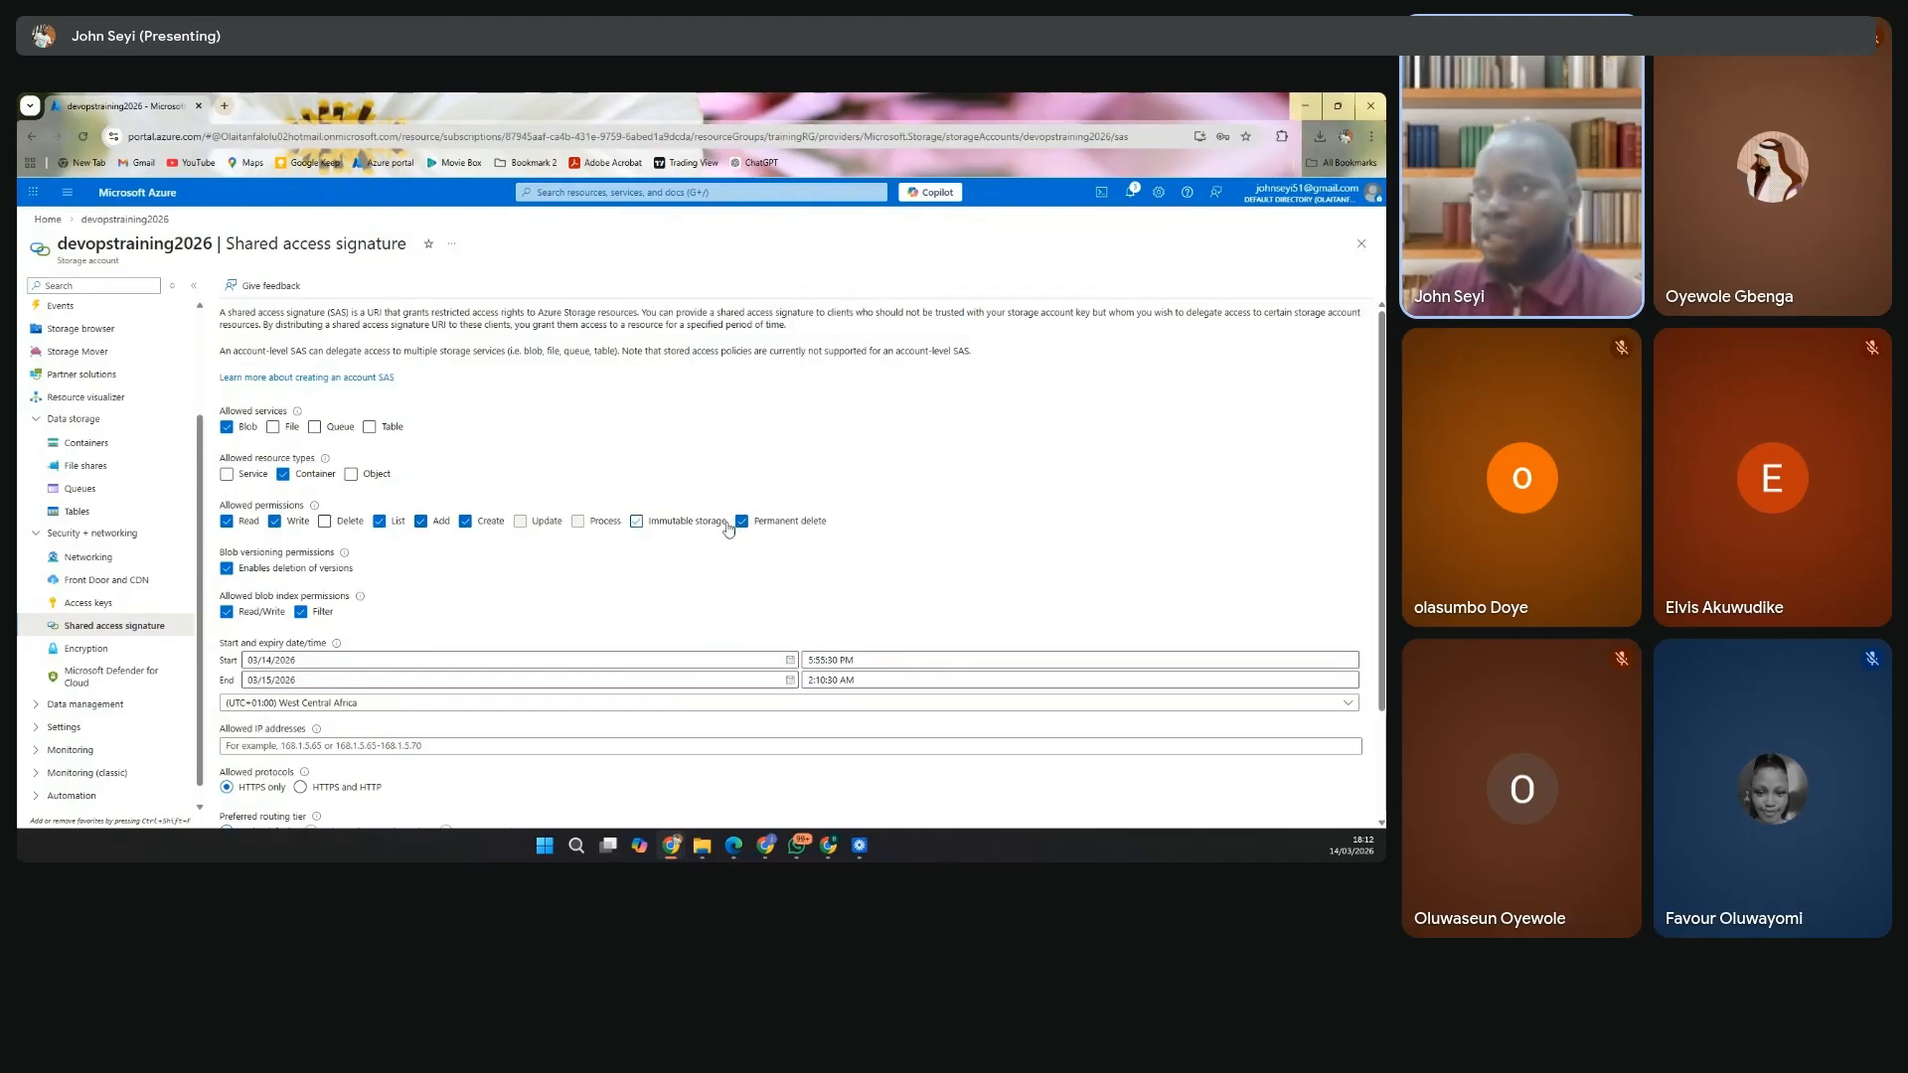
click(741, 521)
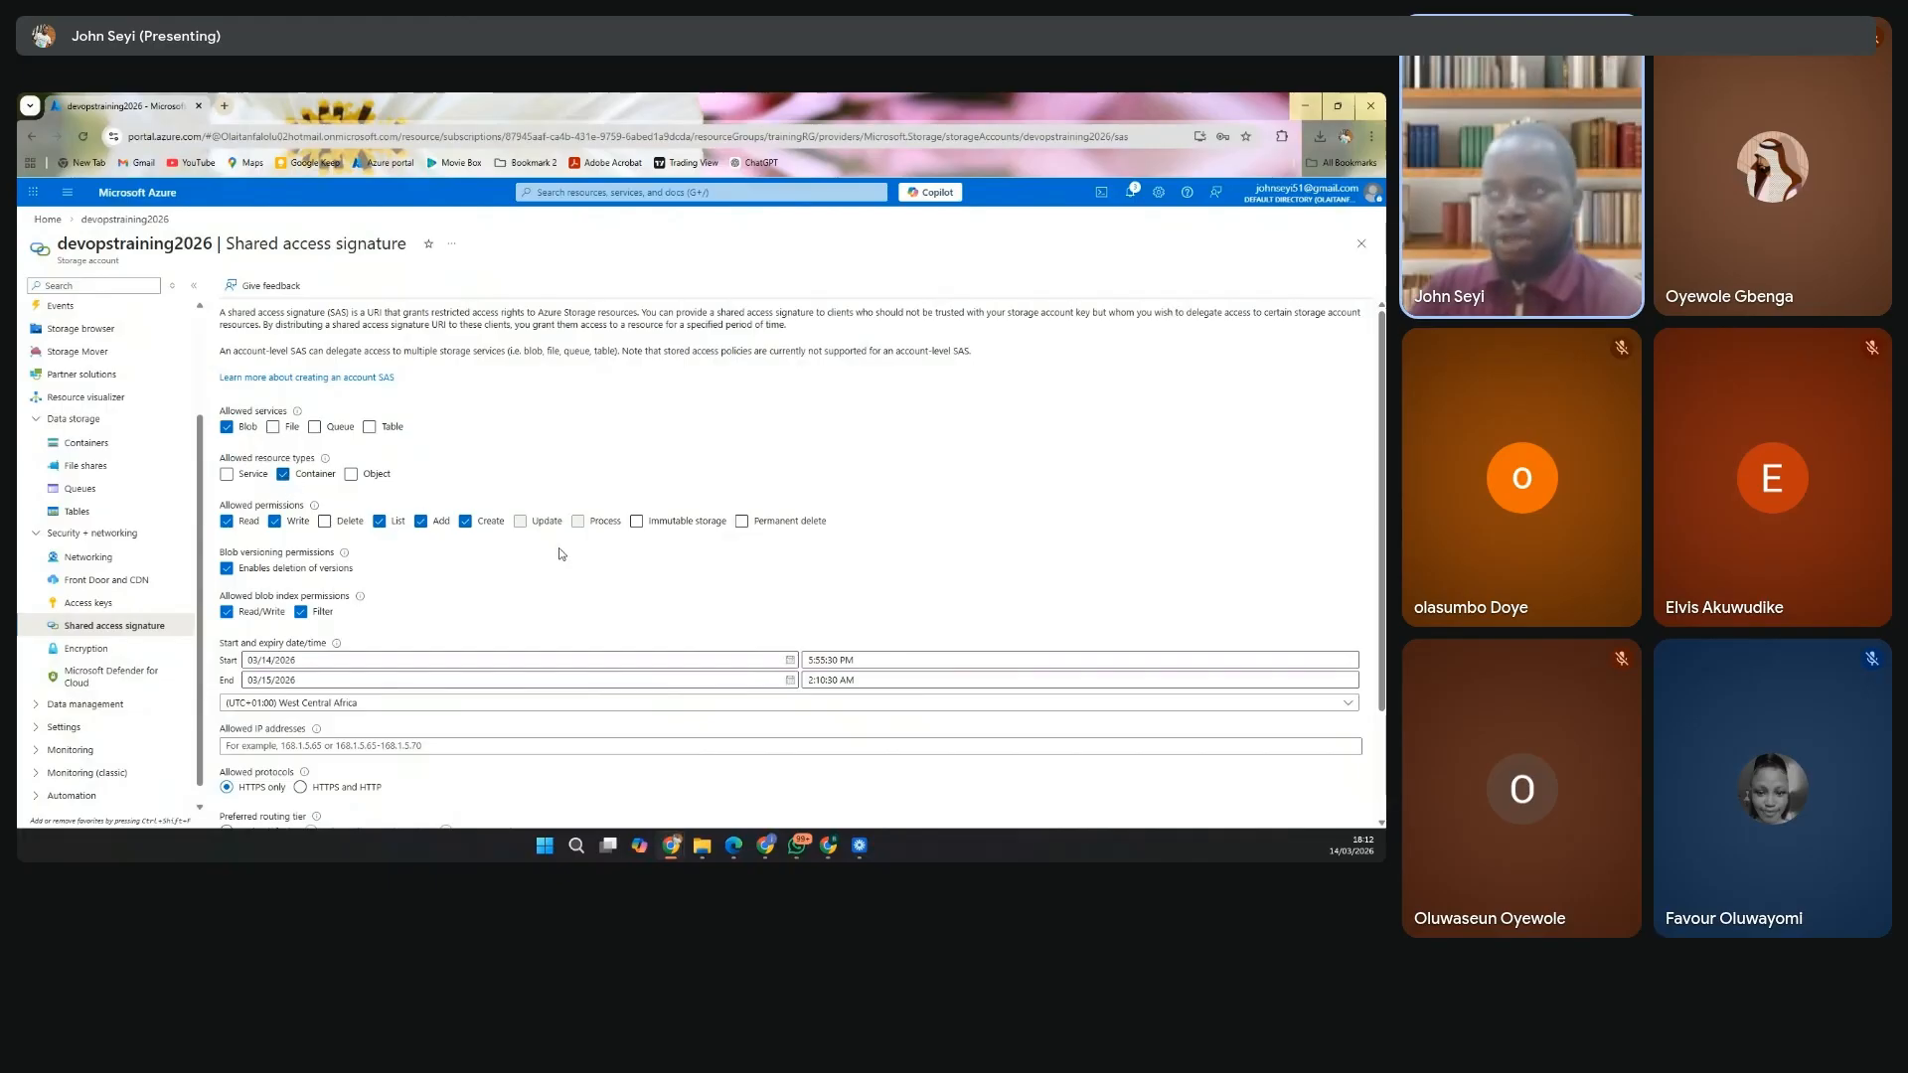
scroll(545, 566, down, 3)
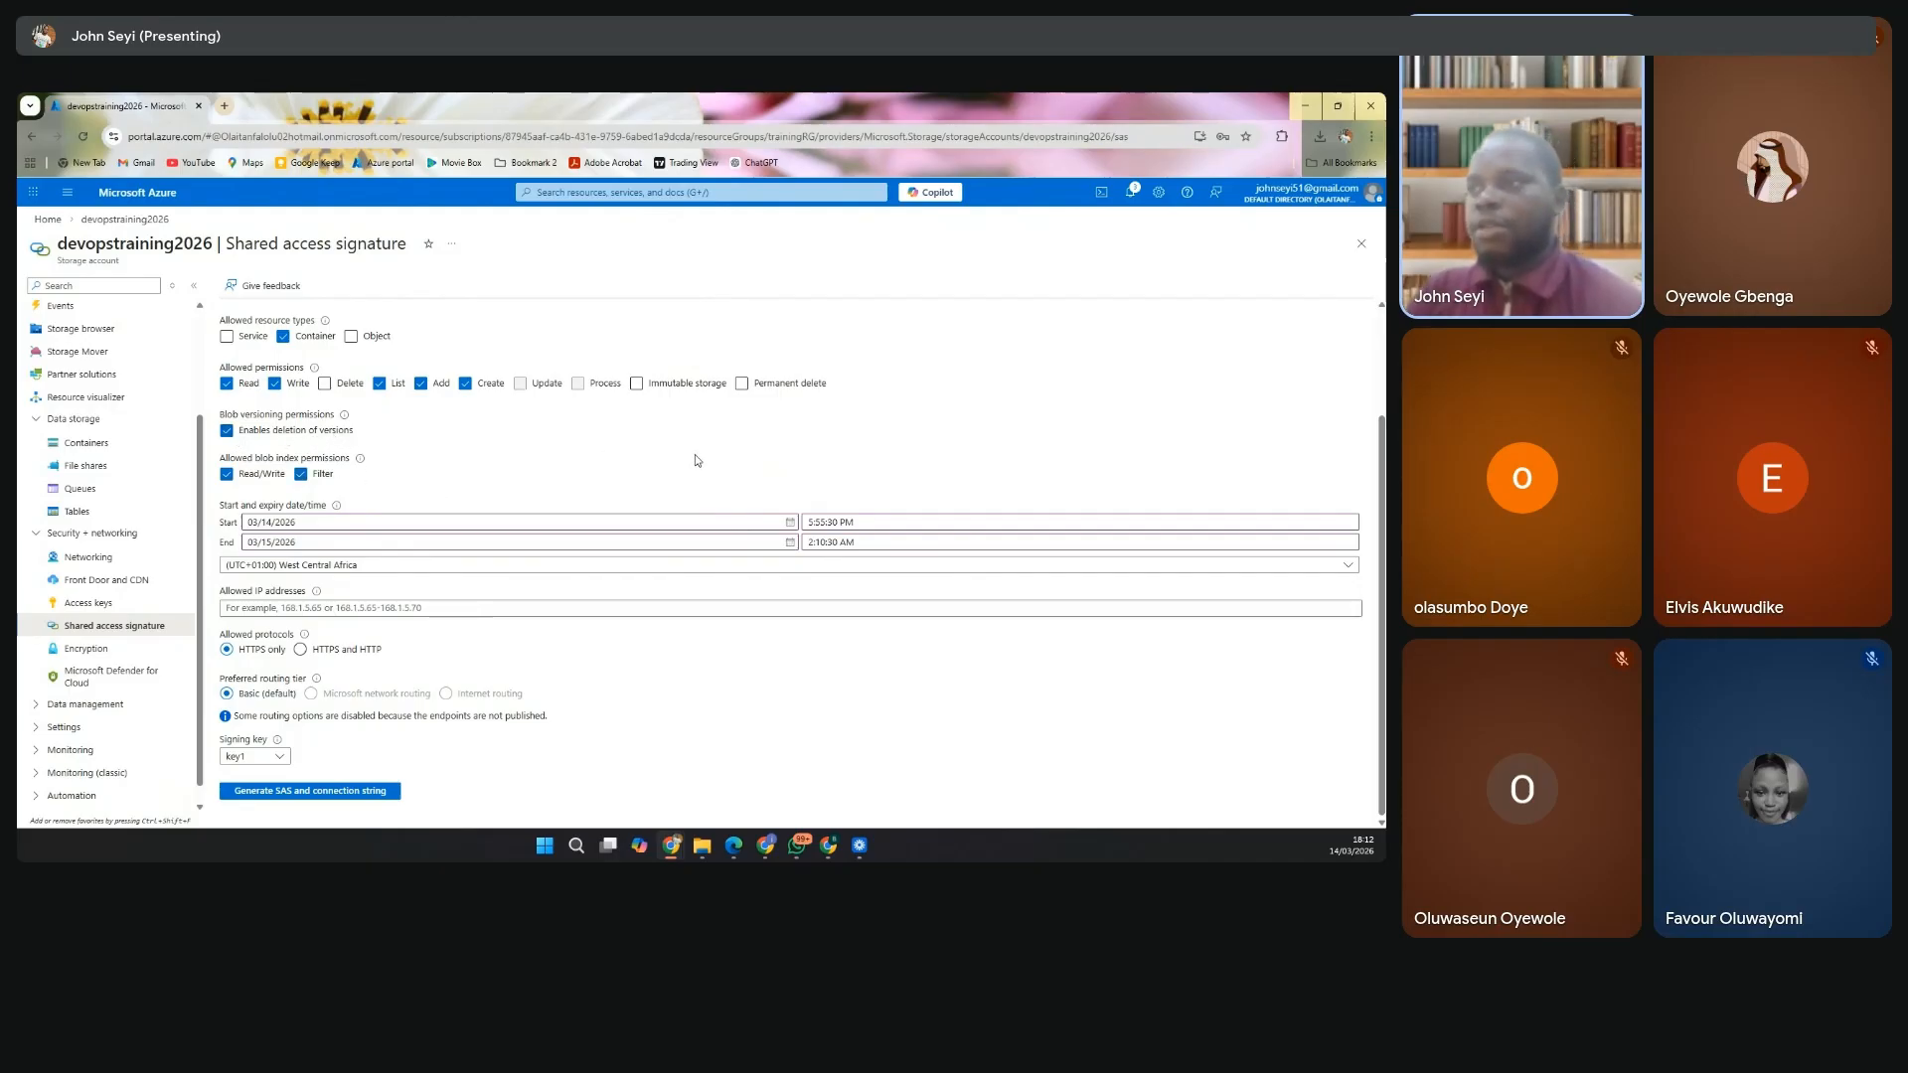
Turn off blob version deletion and set the SAS expiry to 03/21/2026 at 8:00:30 PM.
click(226, 430)
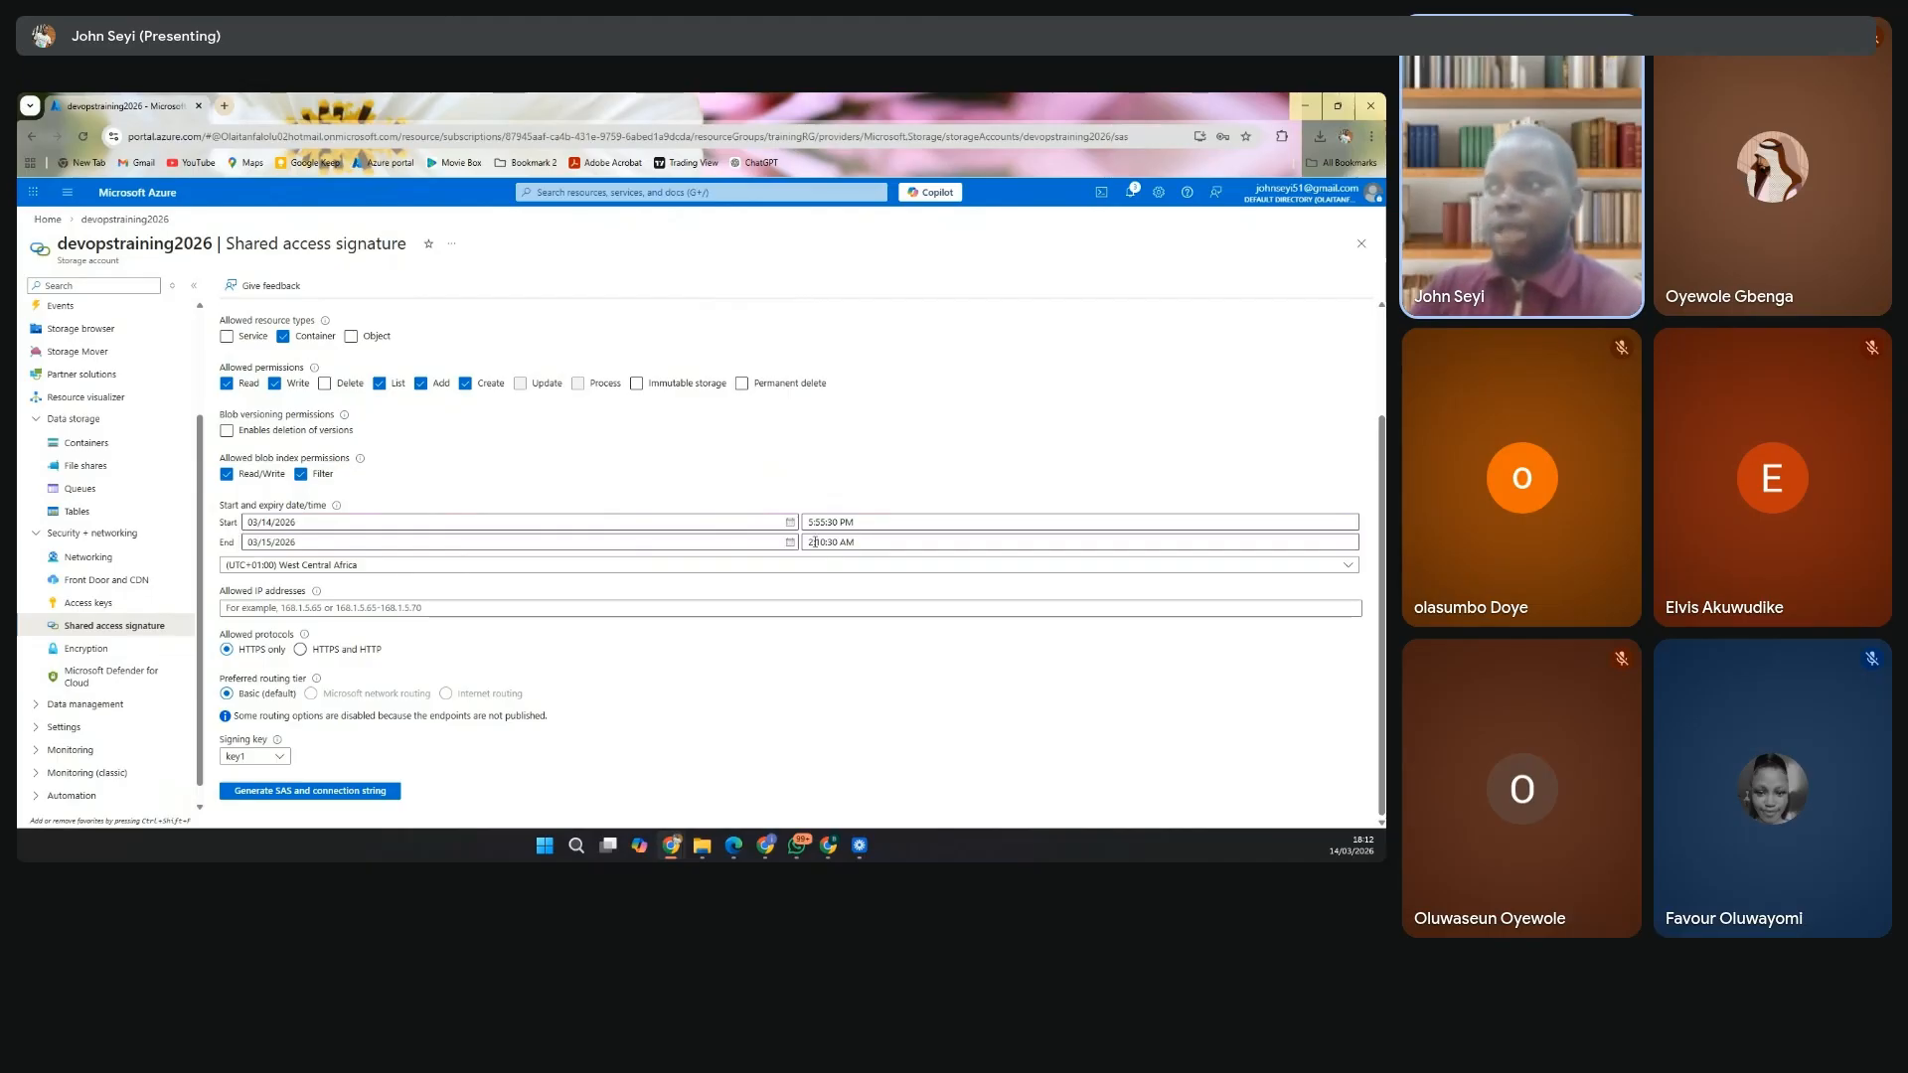
click(775, 548)
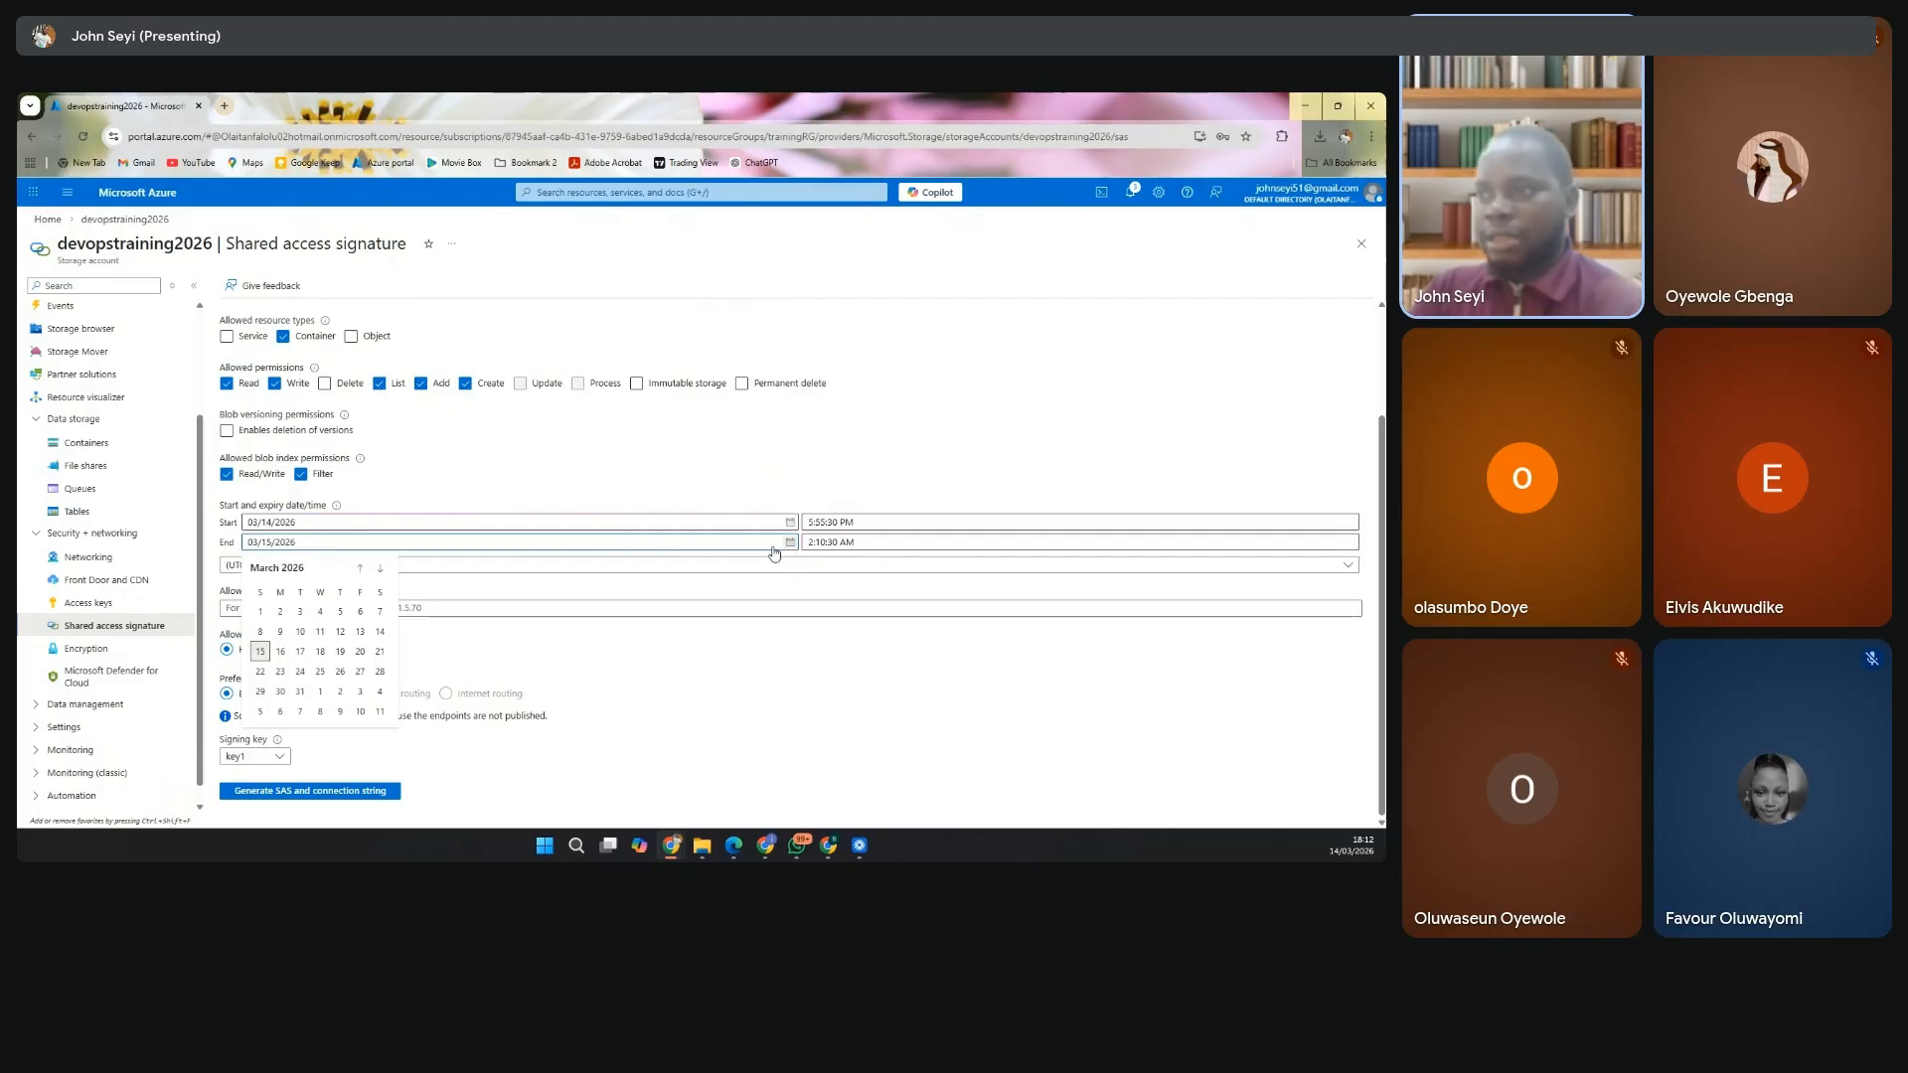
click(381, 652)
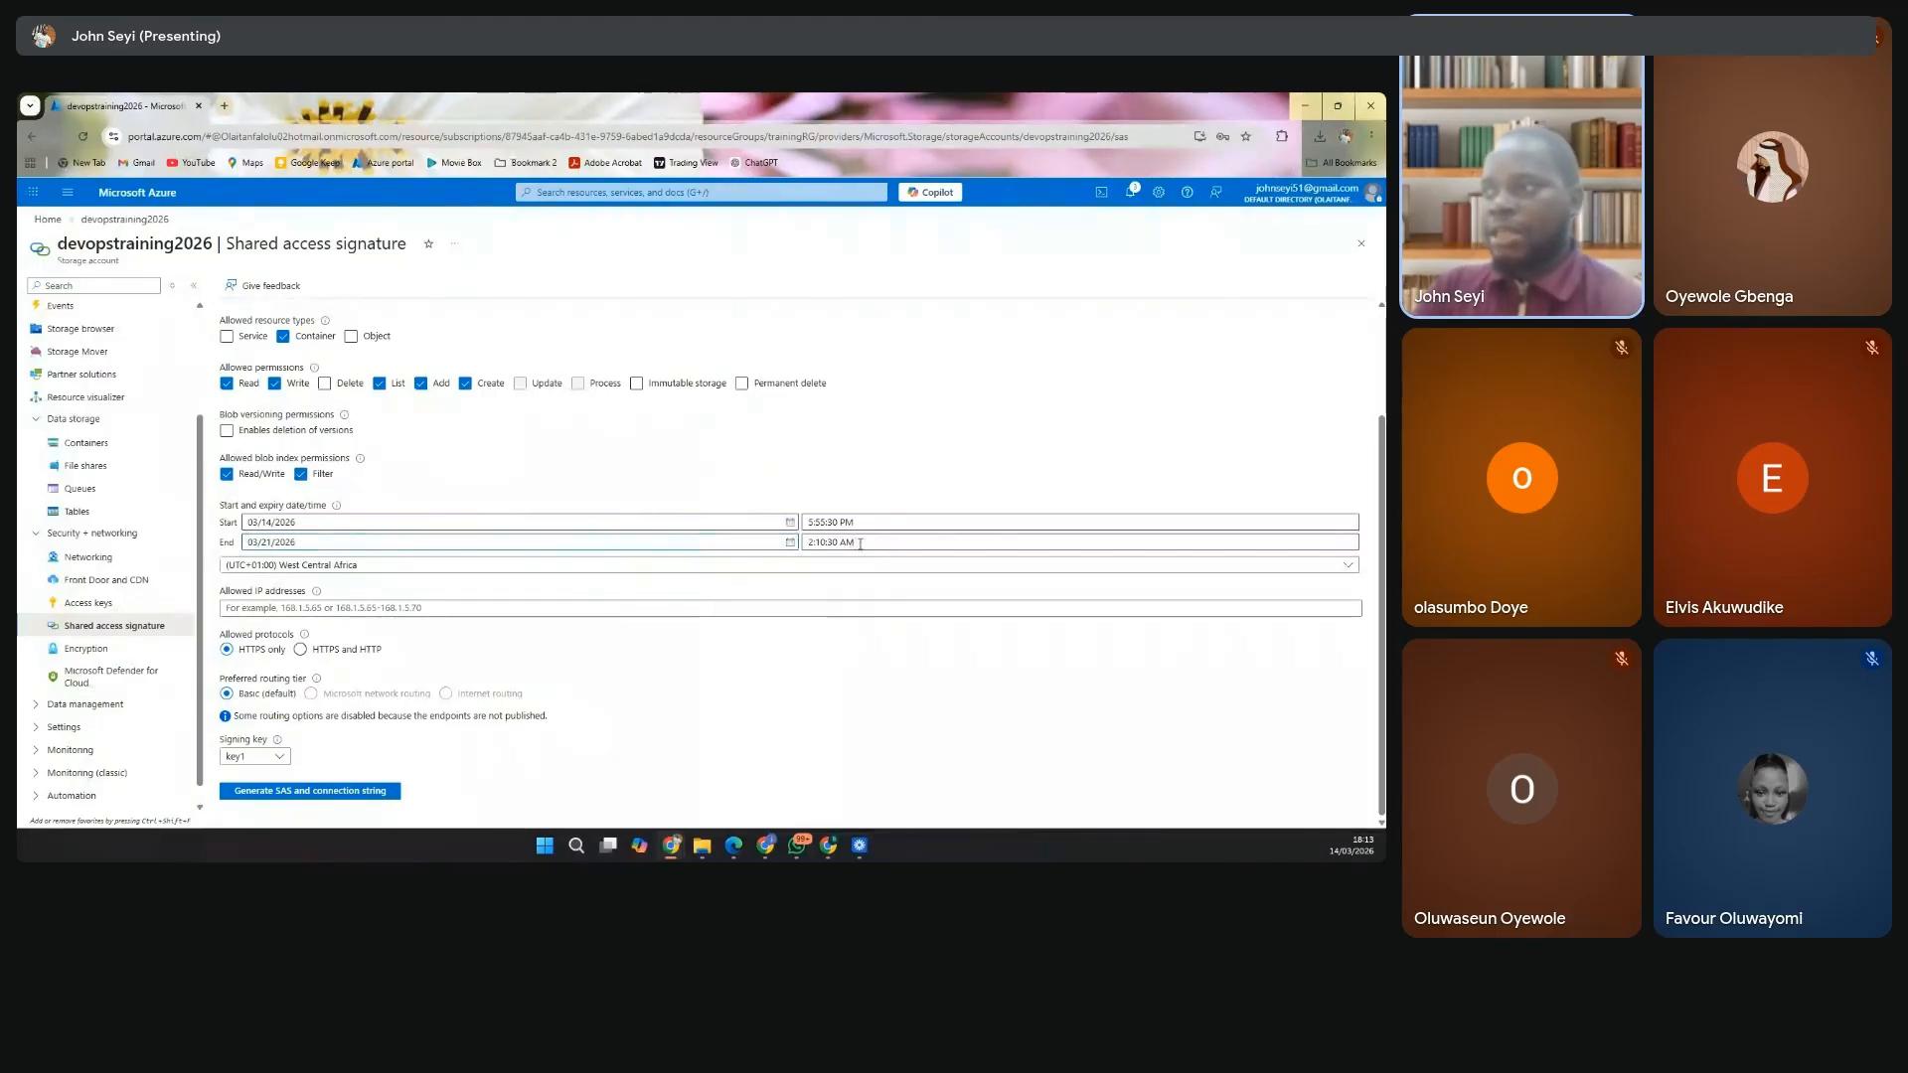
click(810, 544)
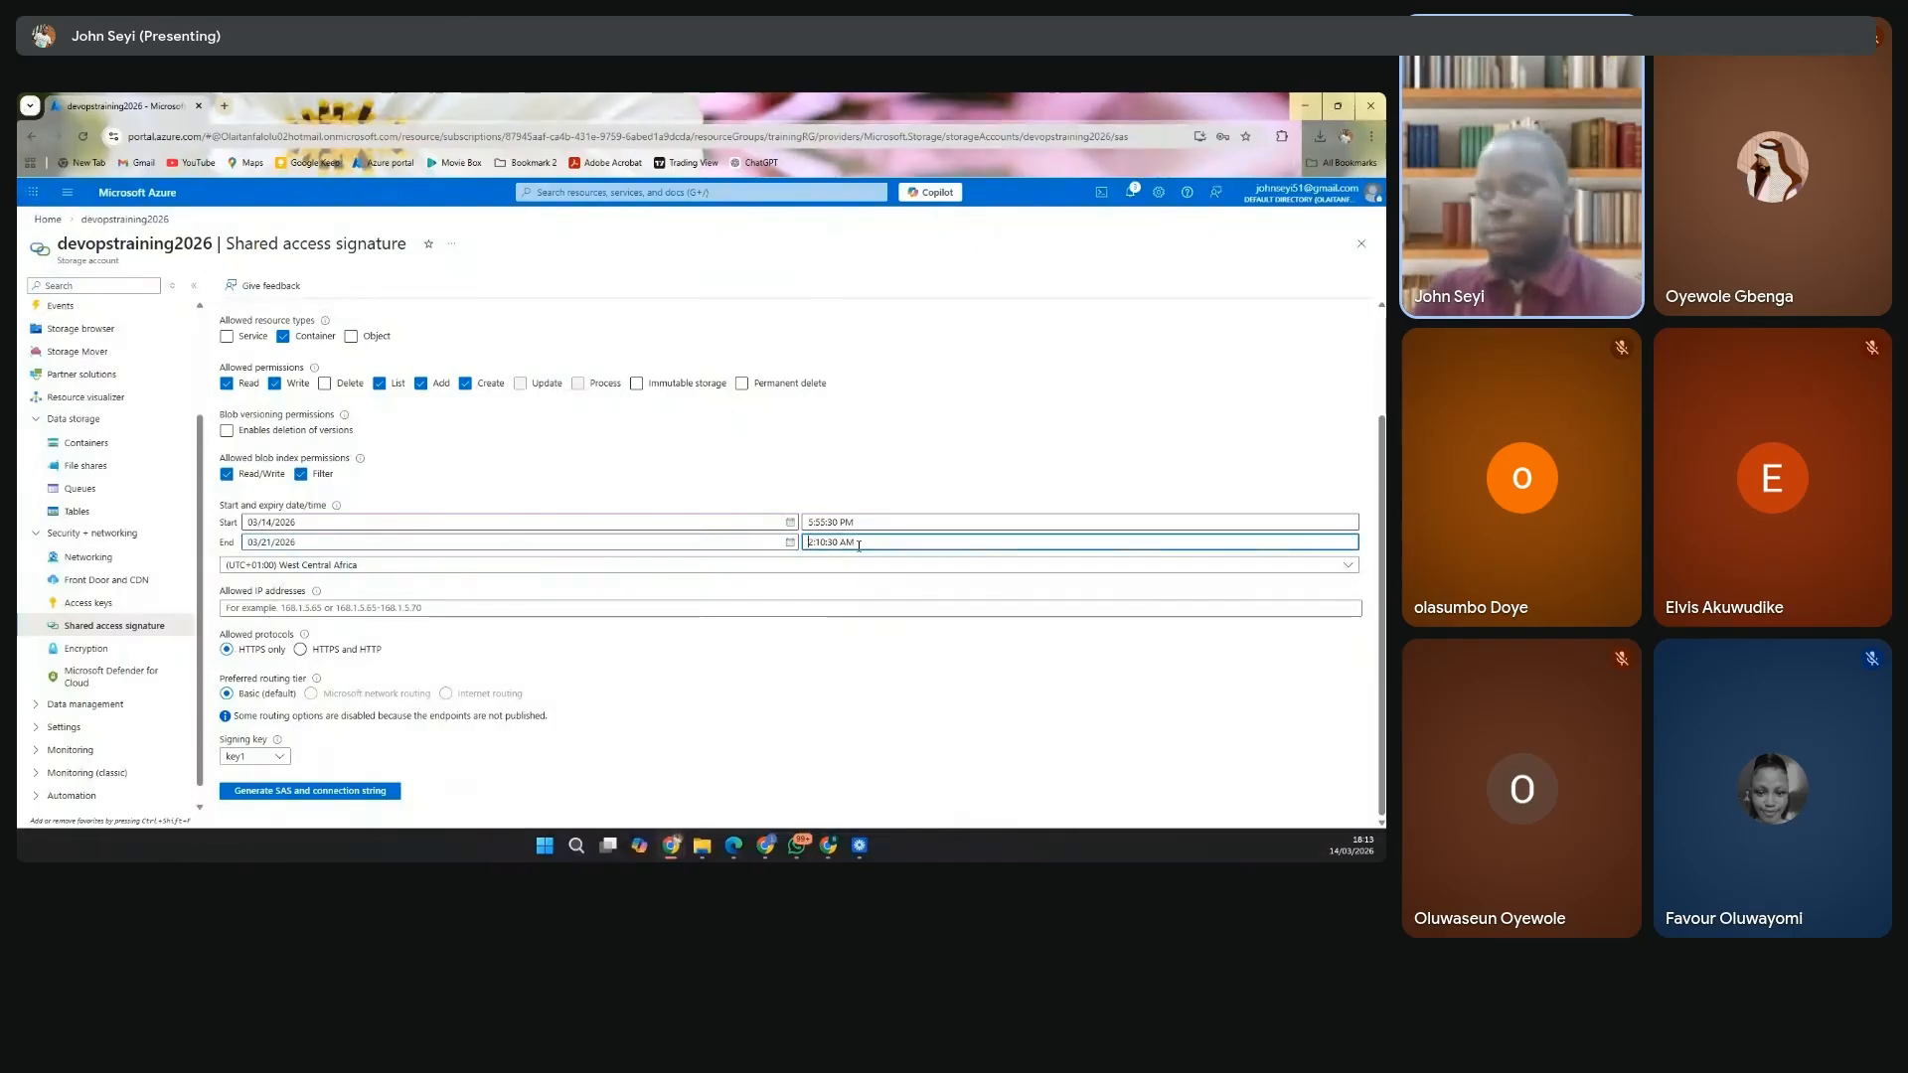
key(Delete)
text(8)
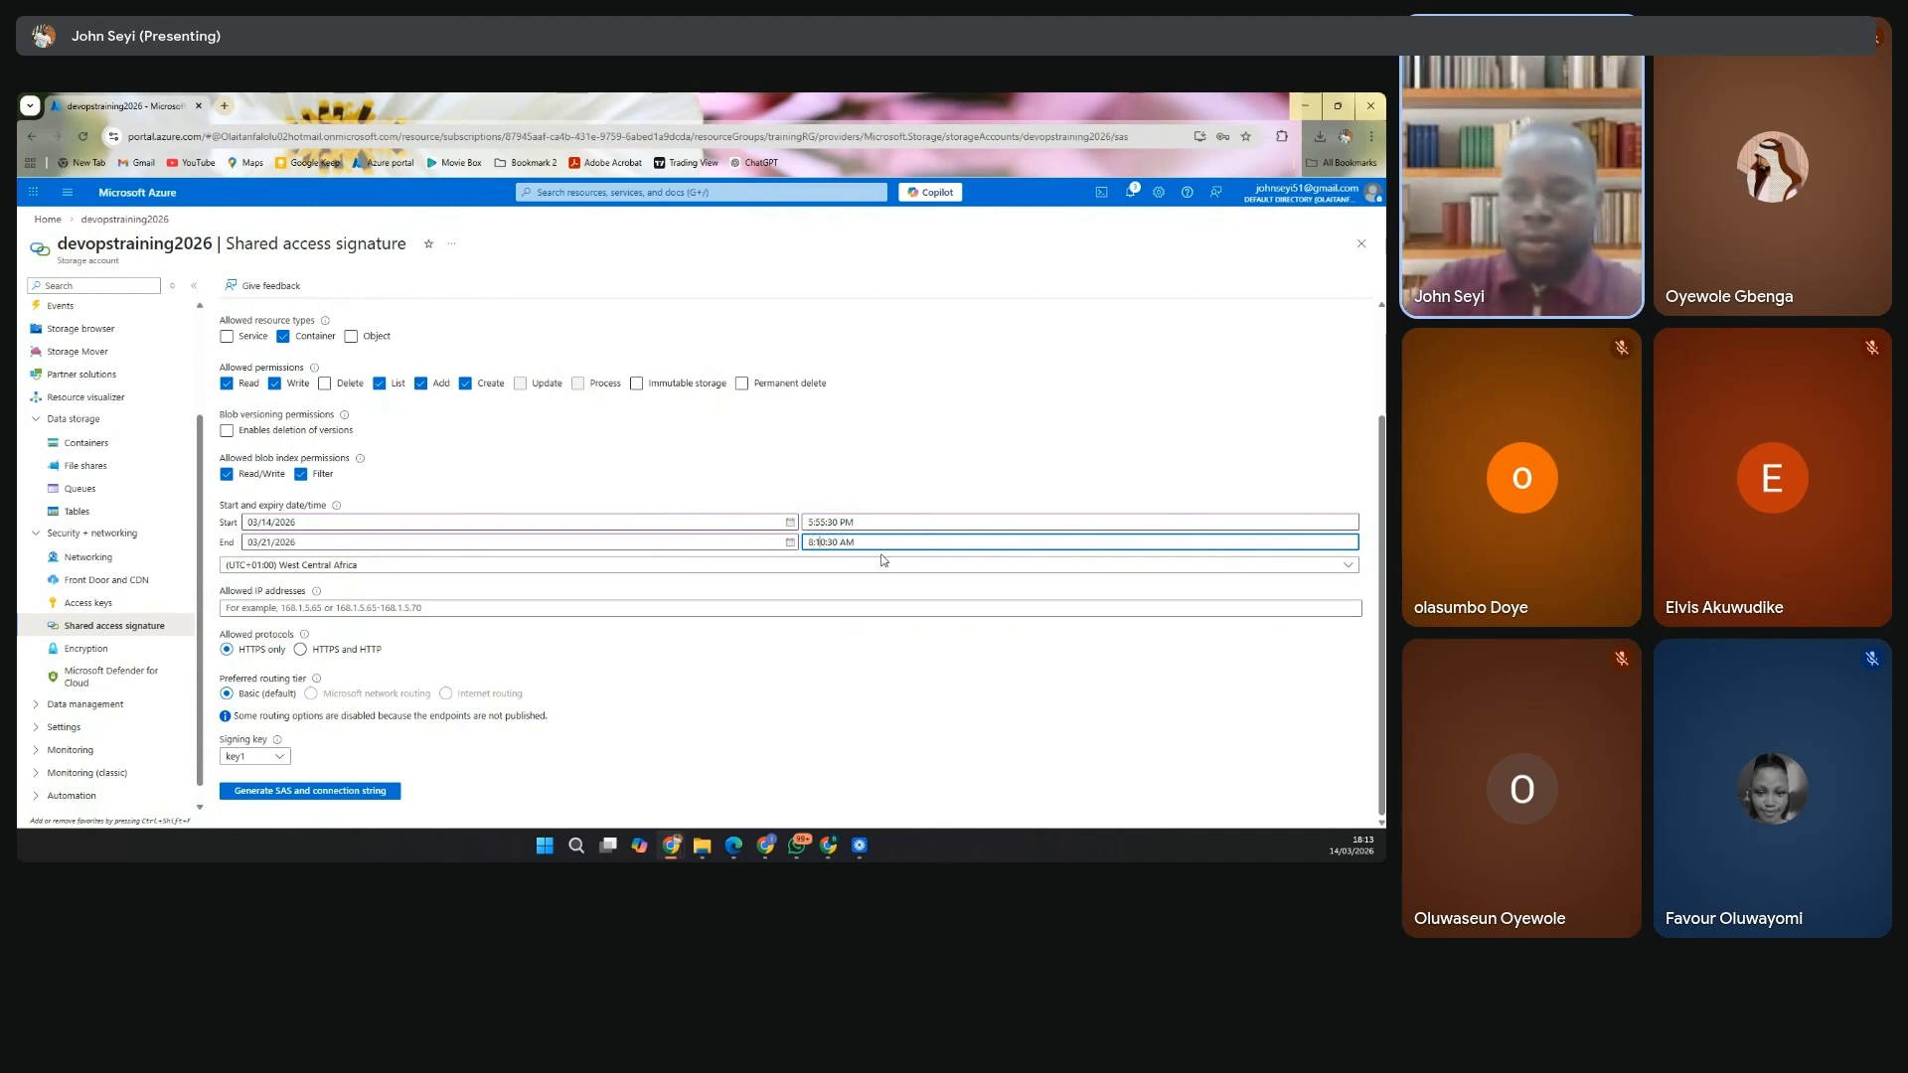
key(Delete)
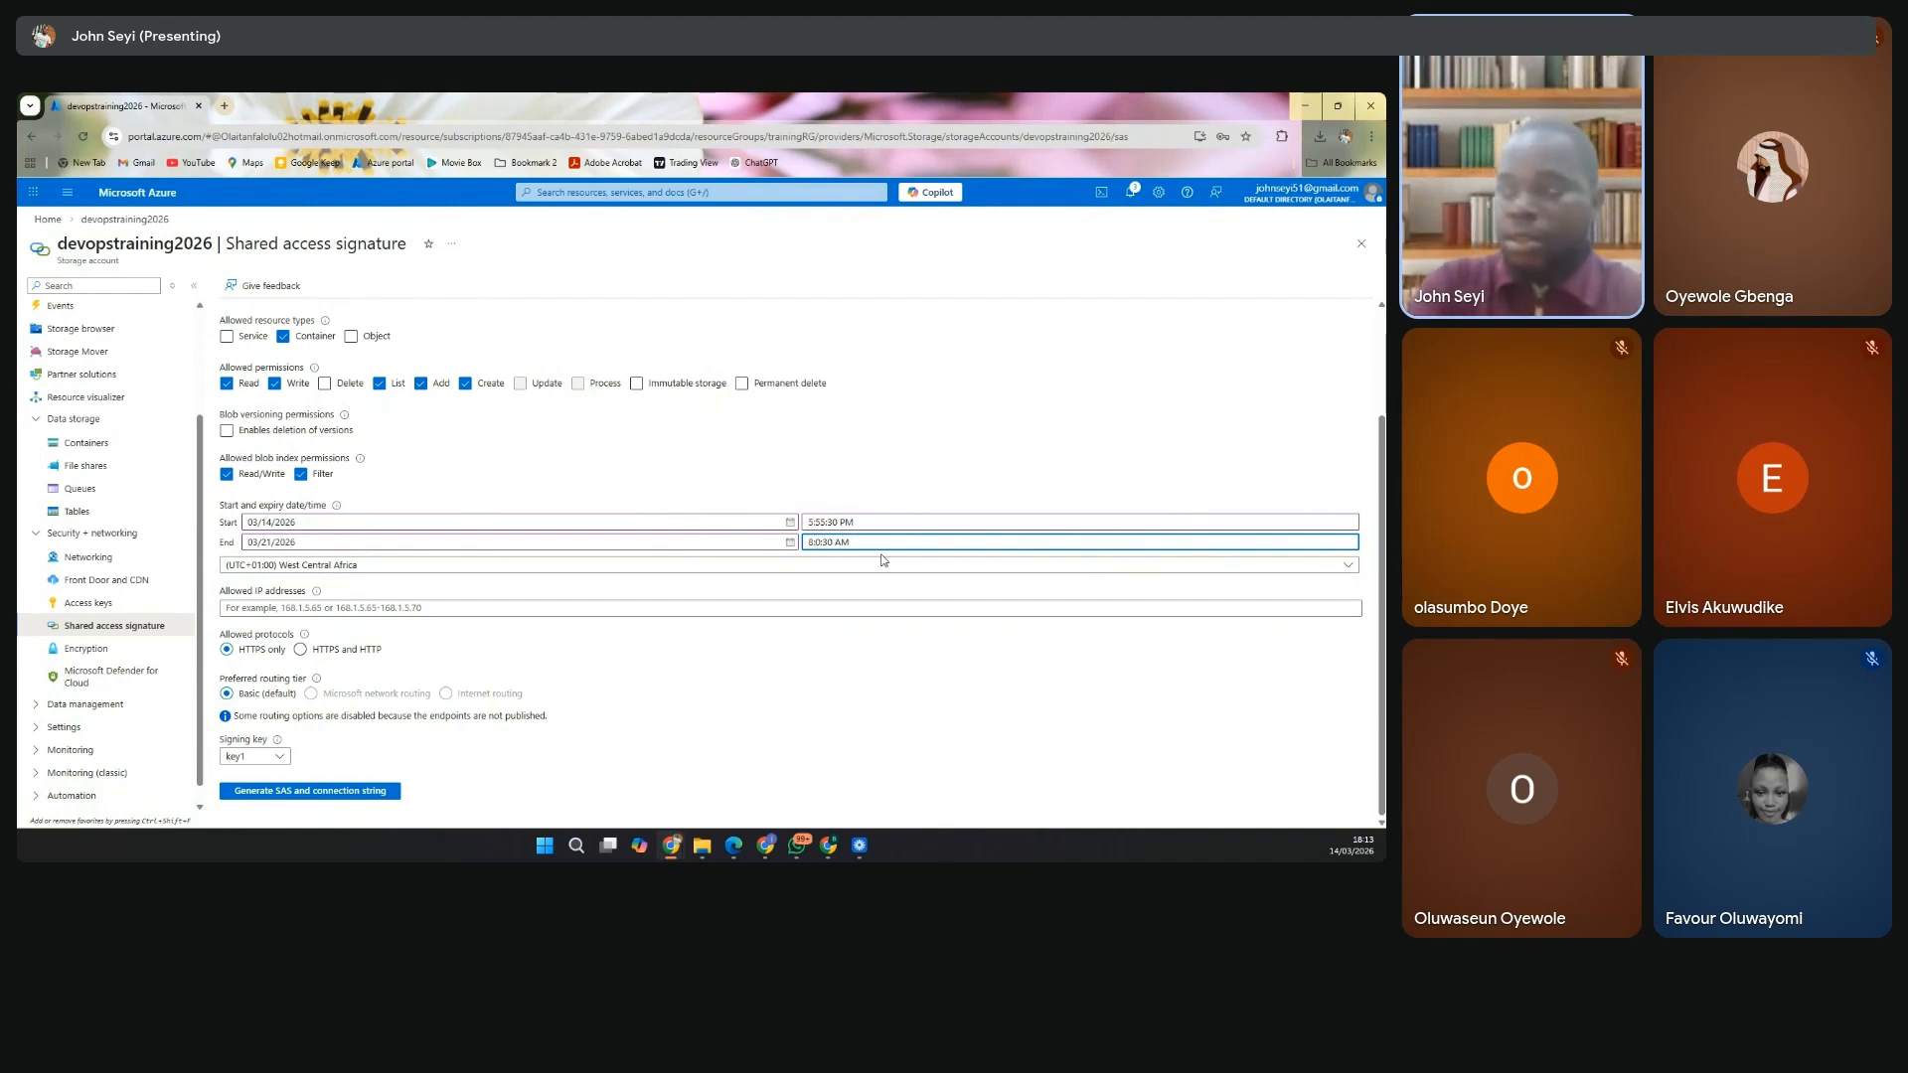
text(0)
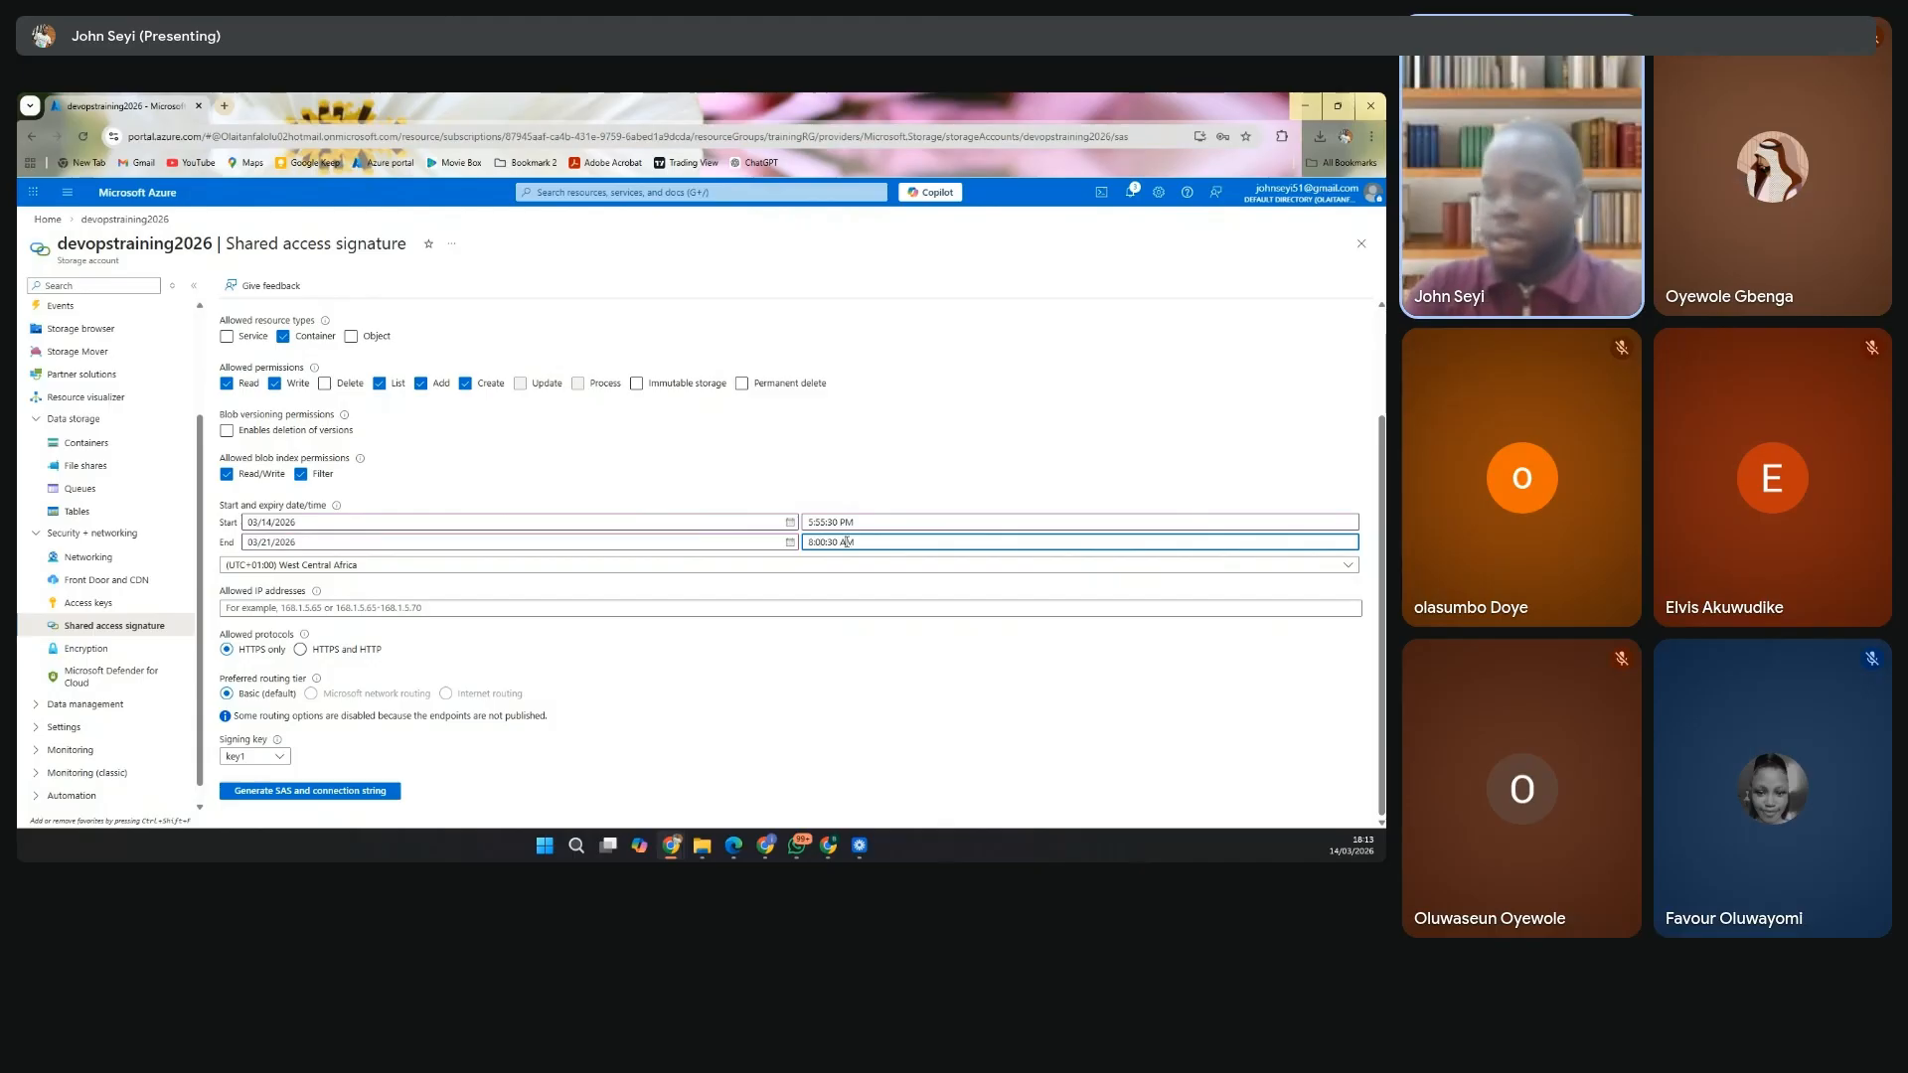
double_click(845, 542)
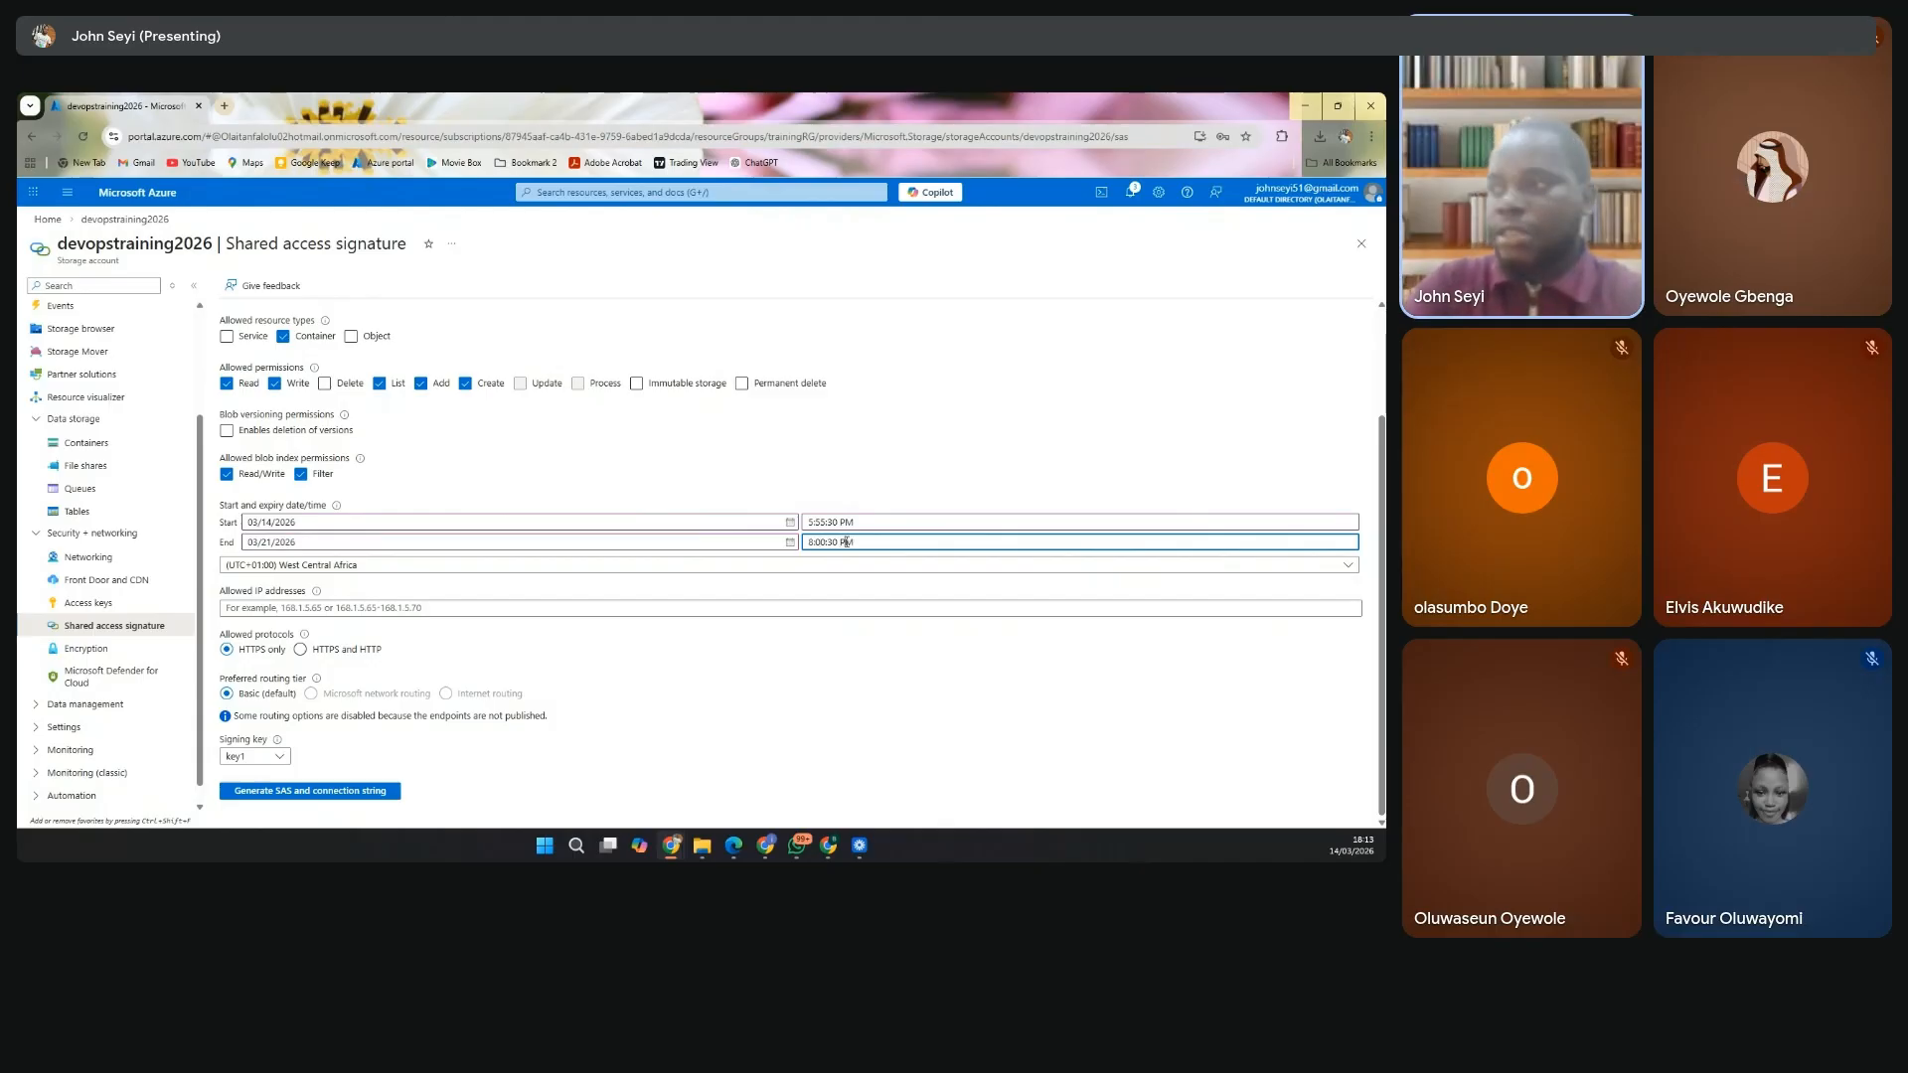
text(PM)
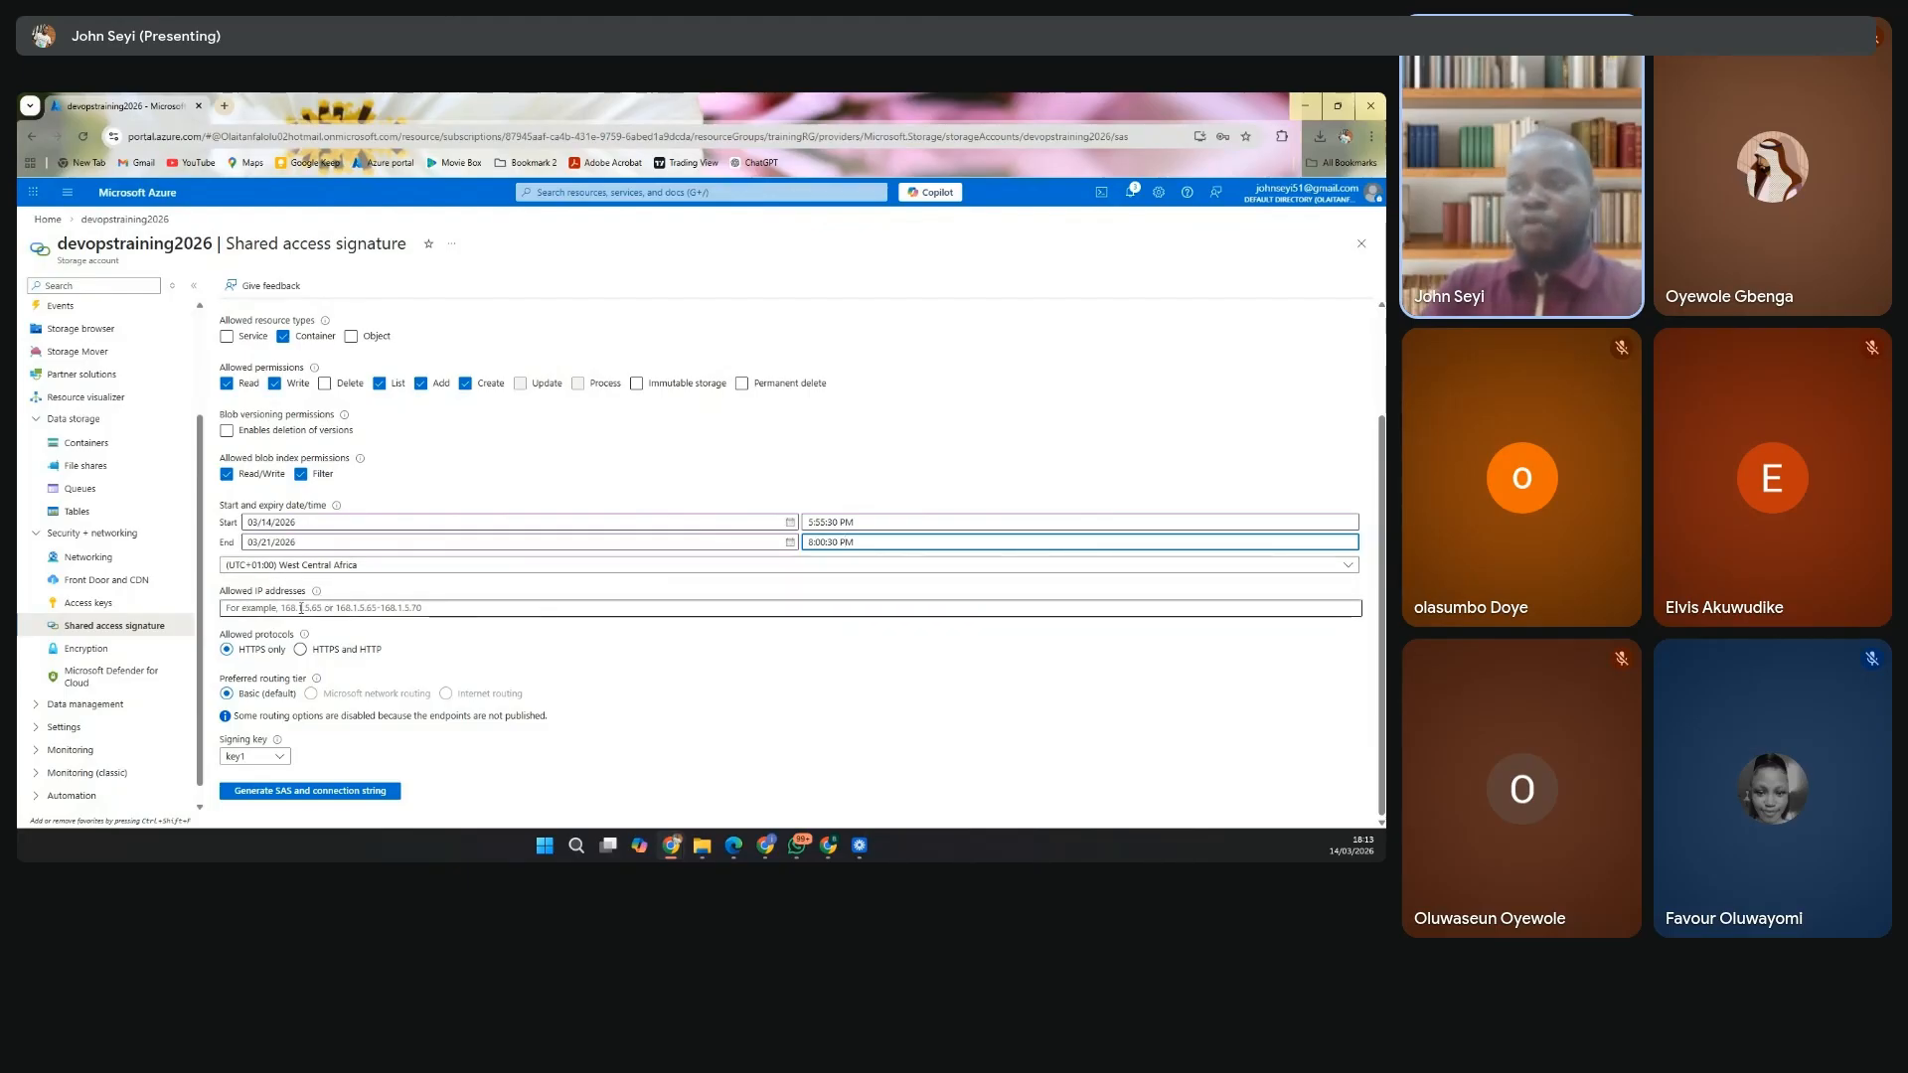
click(301, 608)
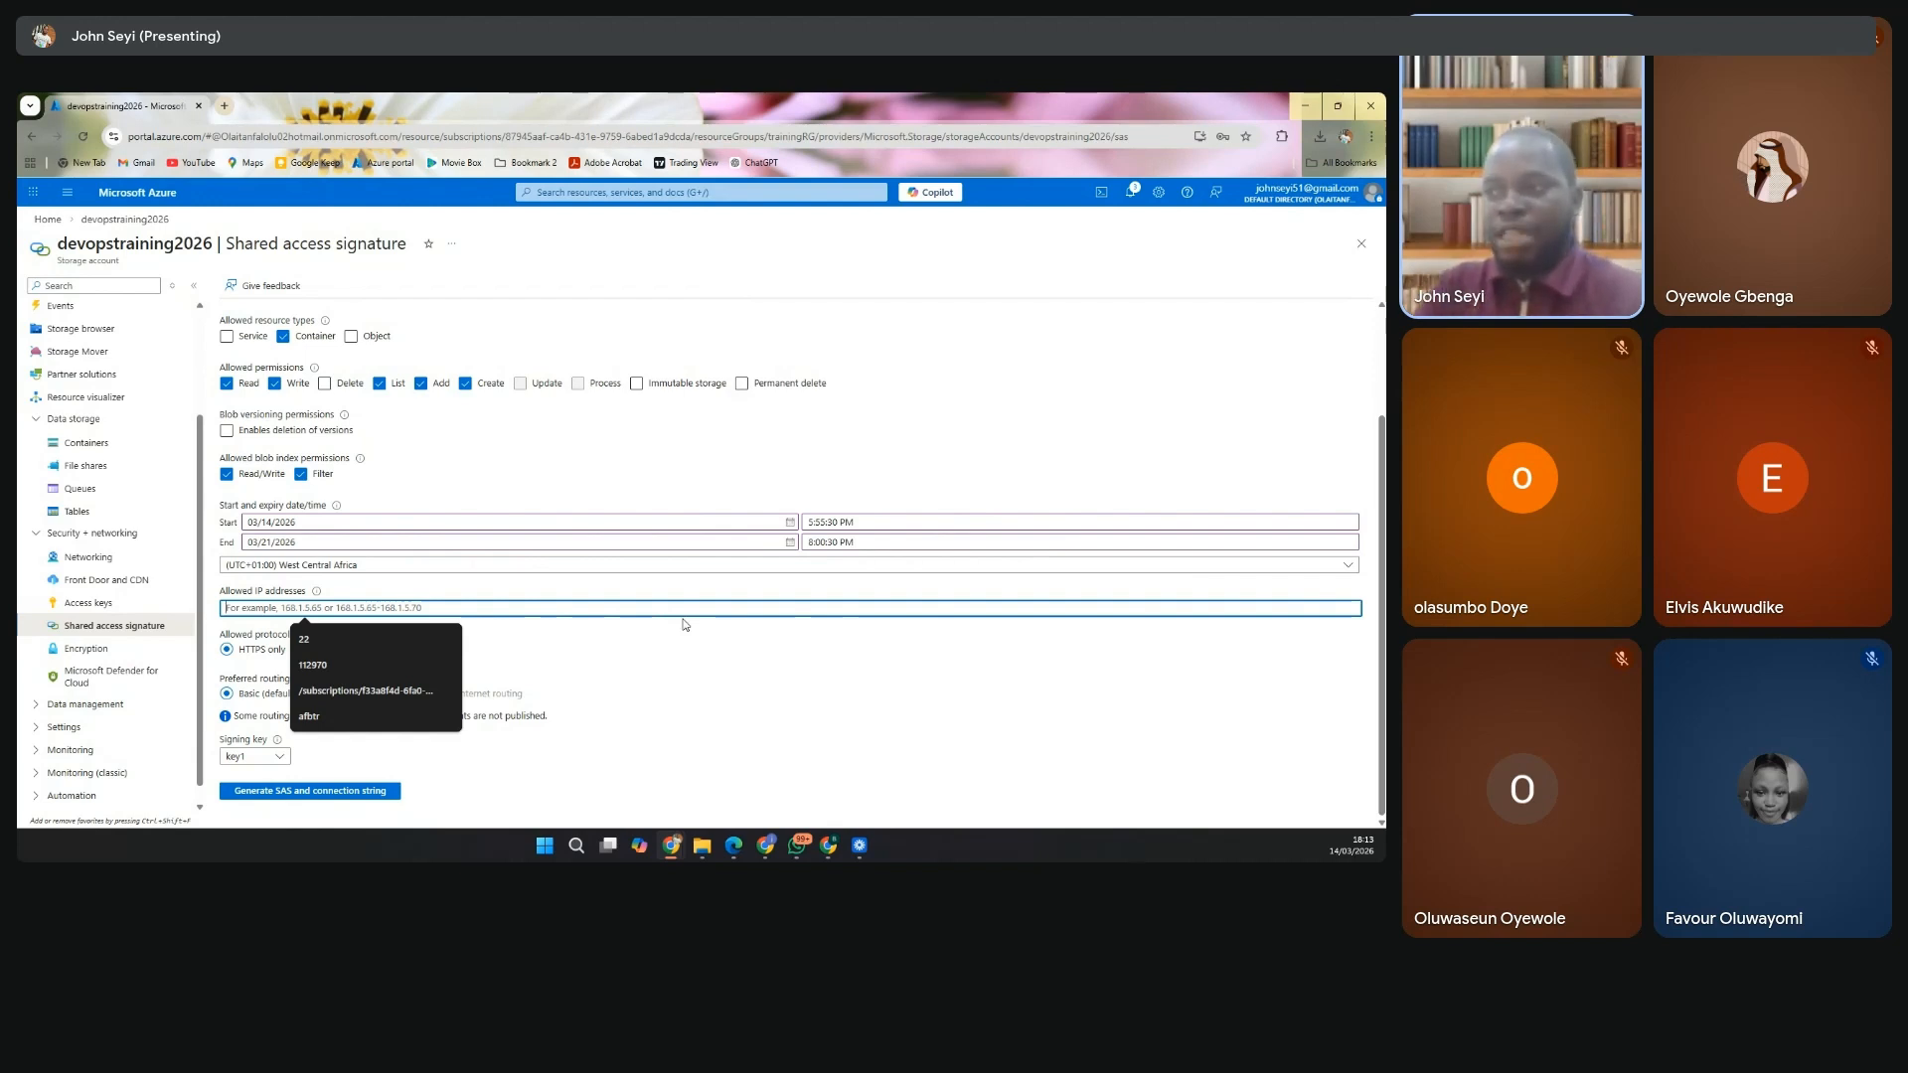
Choose the HTTPS only protocol and generate the SAS token, connection string and Blob service SAS URL.
click(557, 654)
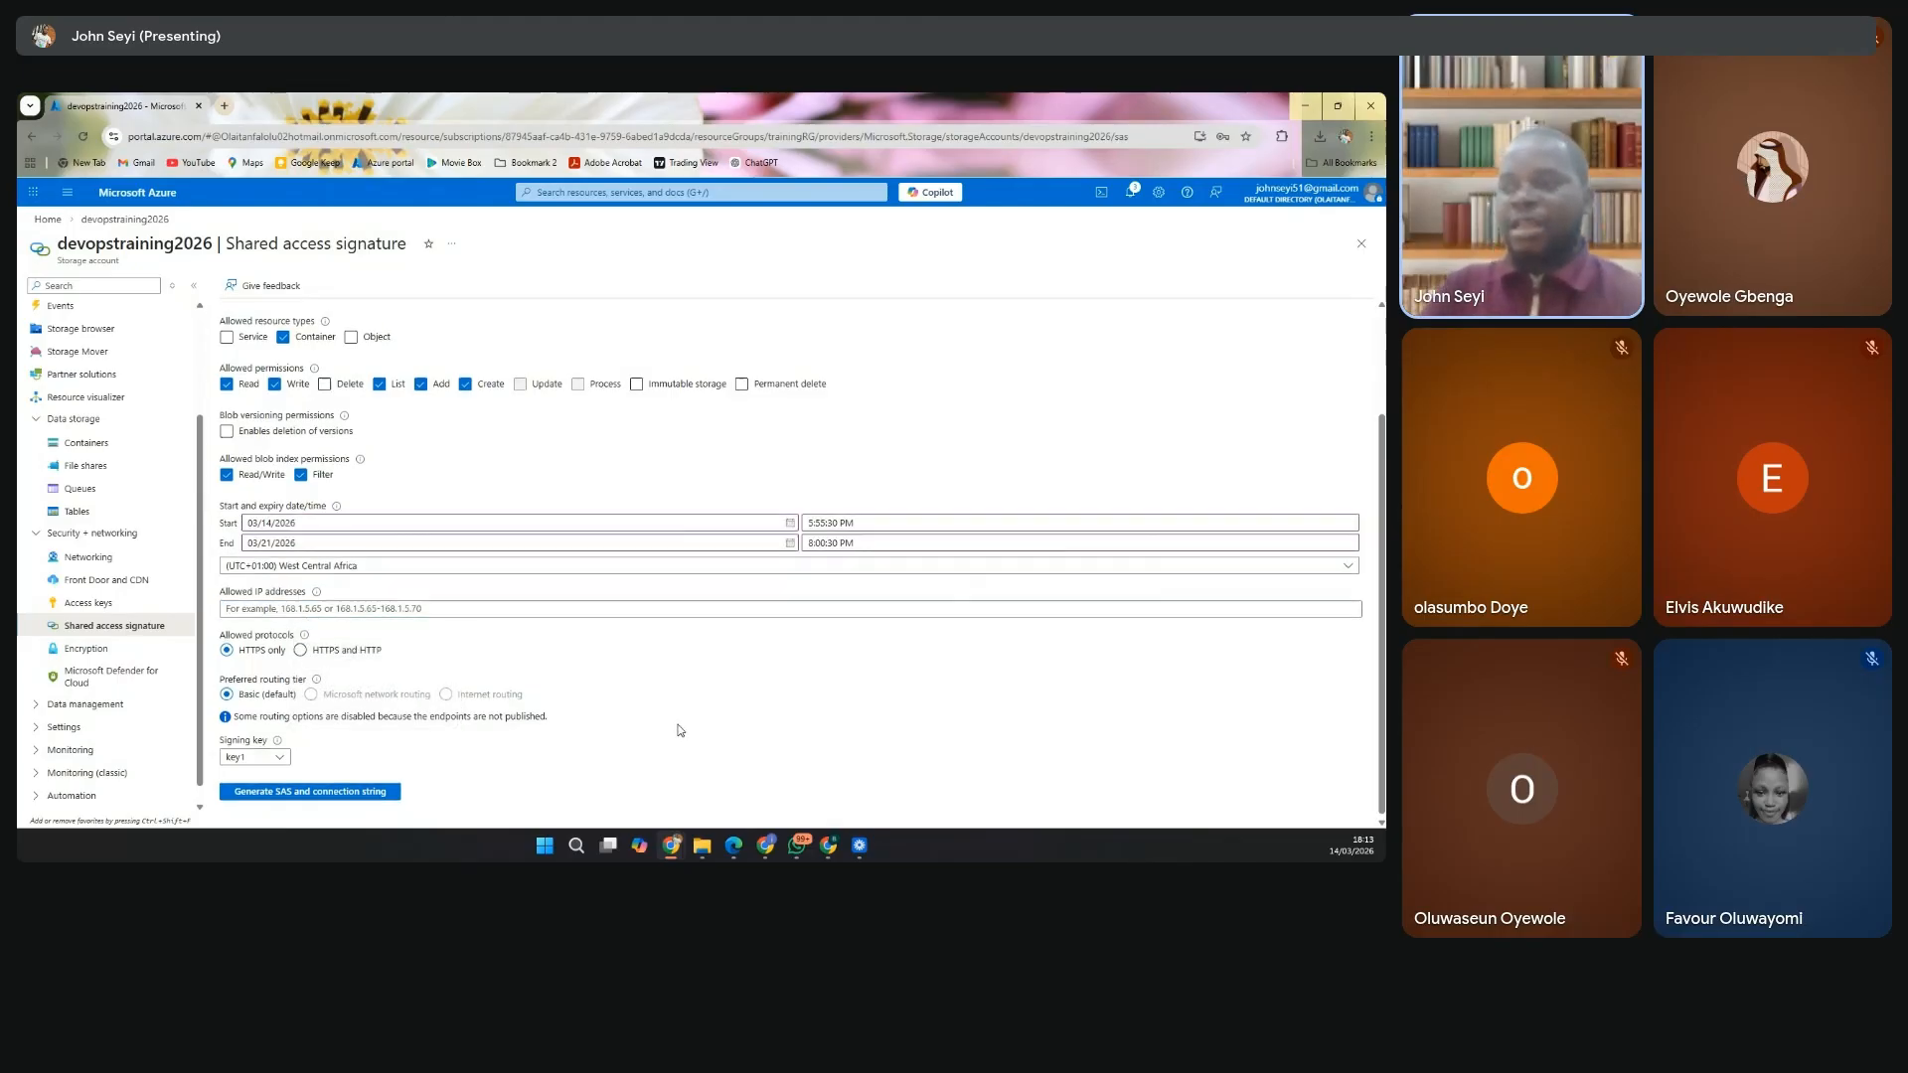
scroll(677, 730, up, 1)
scroll(288, 768, down, 1)
scroll(340, 660, up, 1)
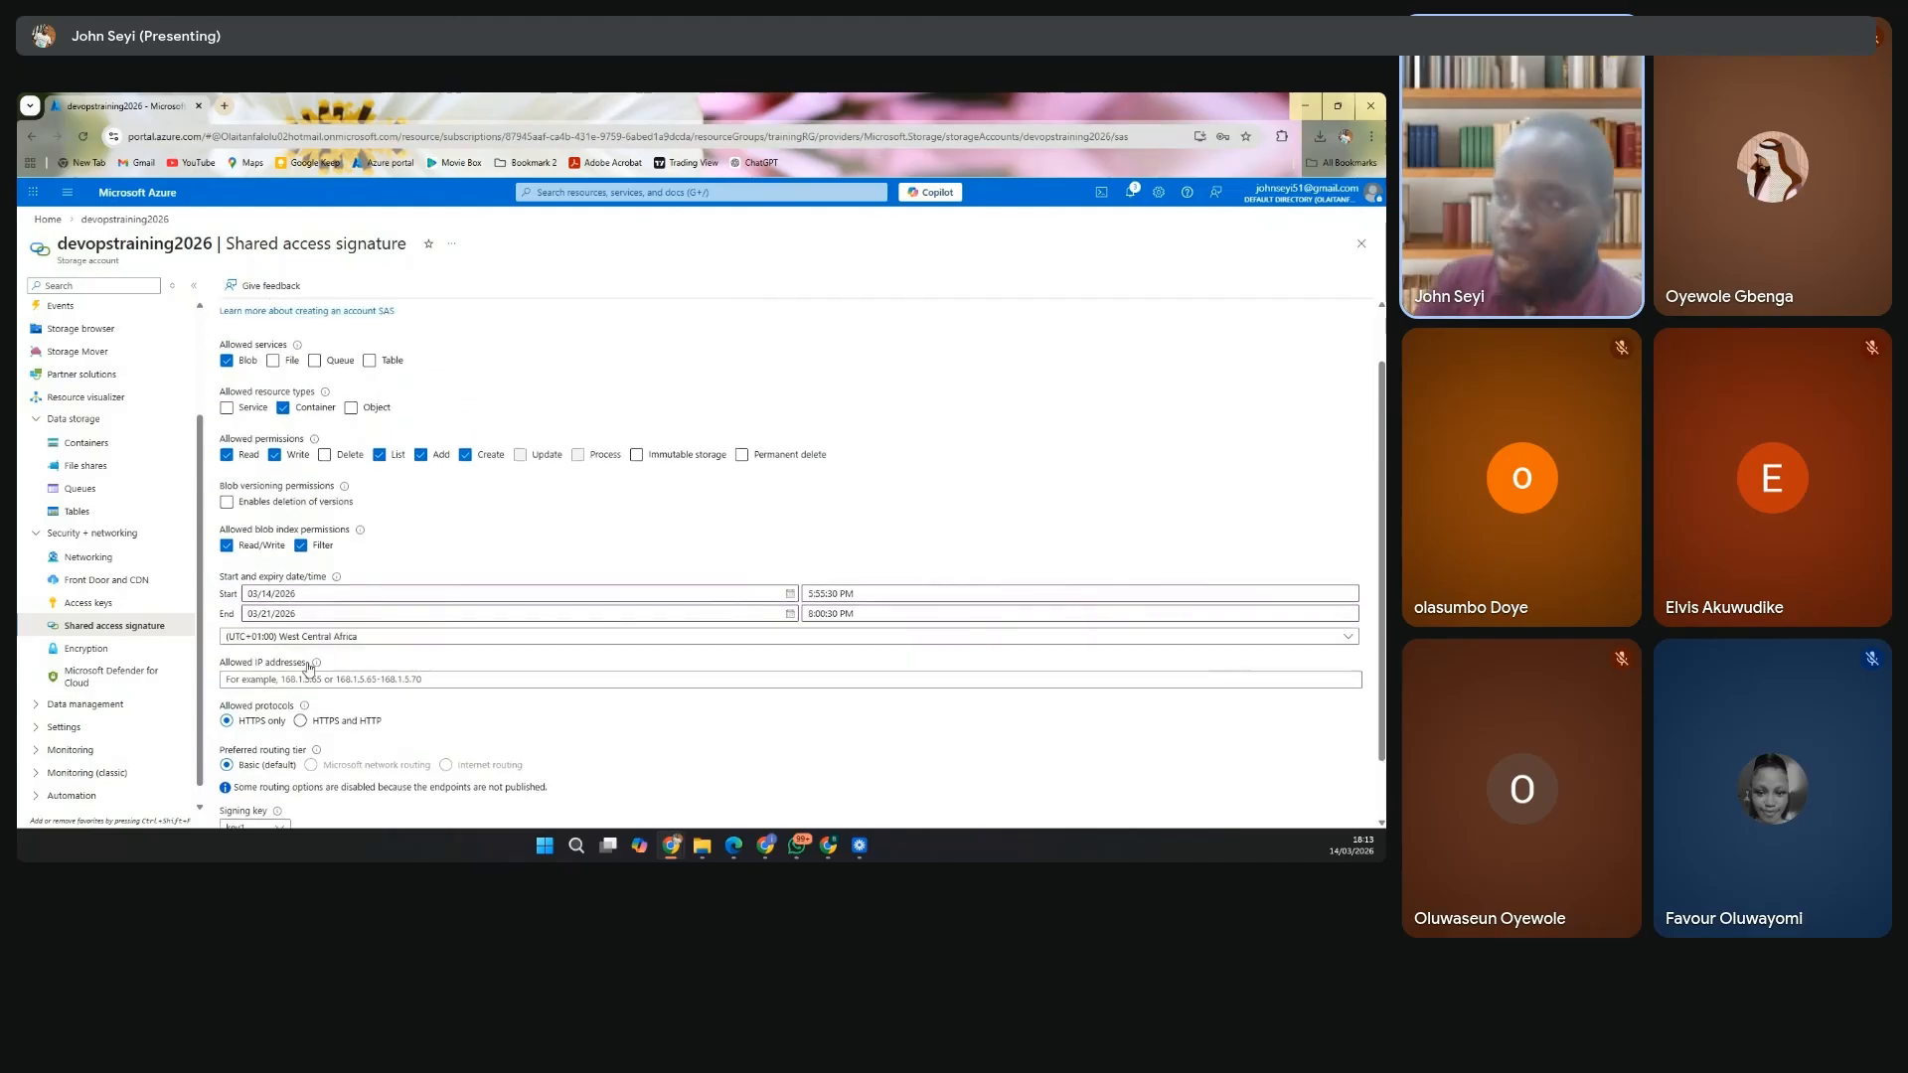
scroll(304, 666, down, 1)
click(226, 651)
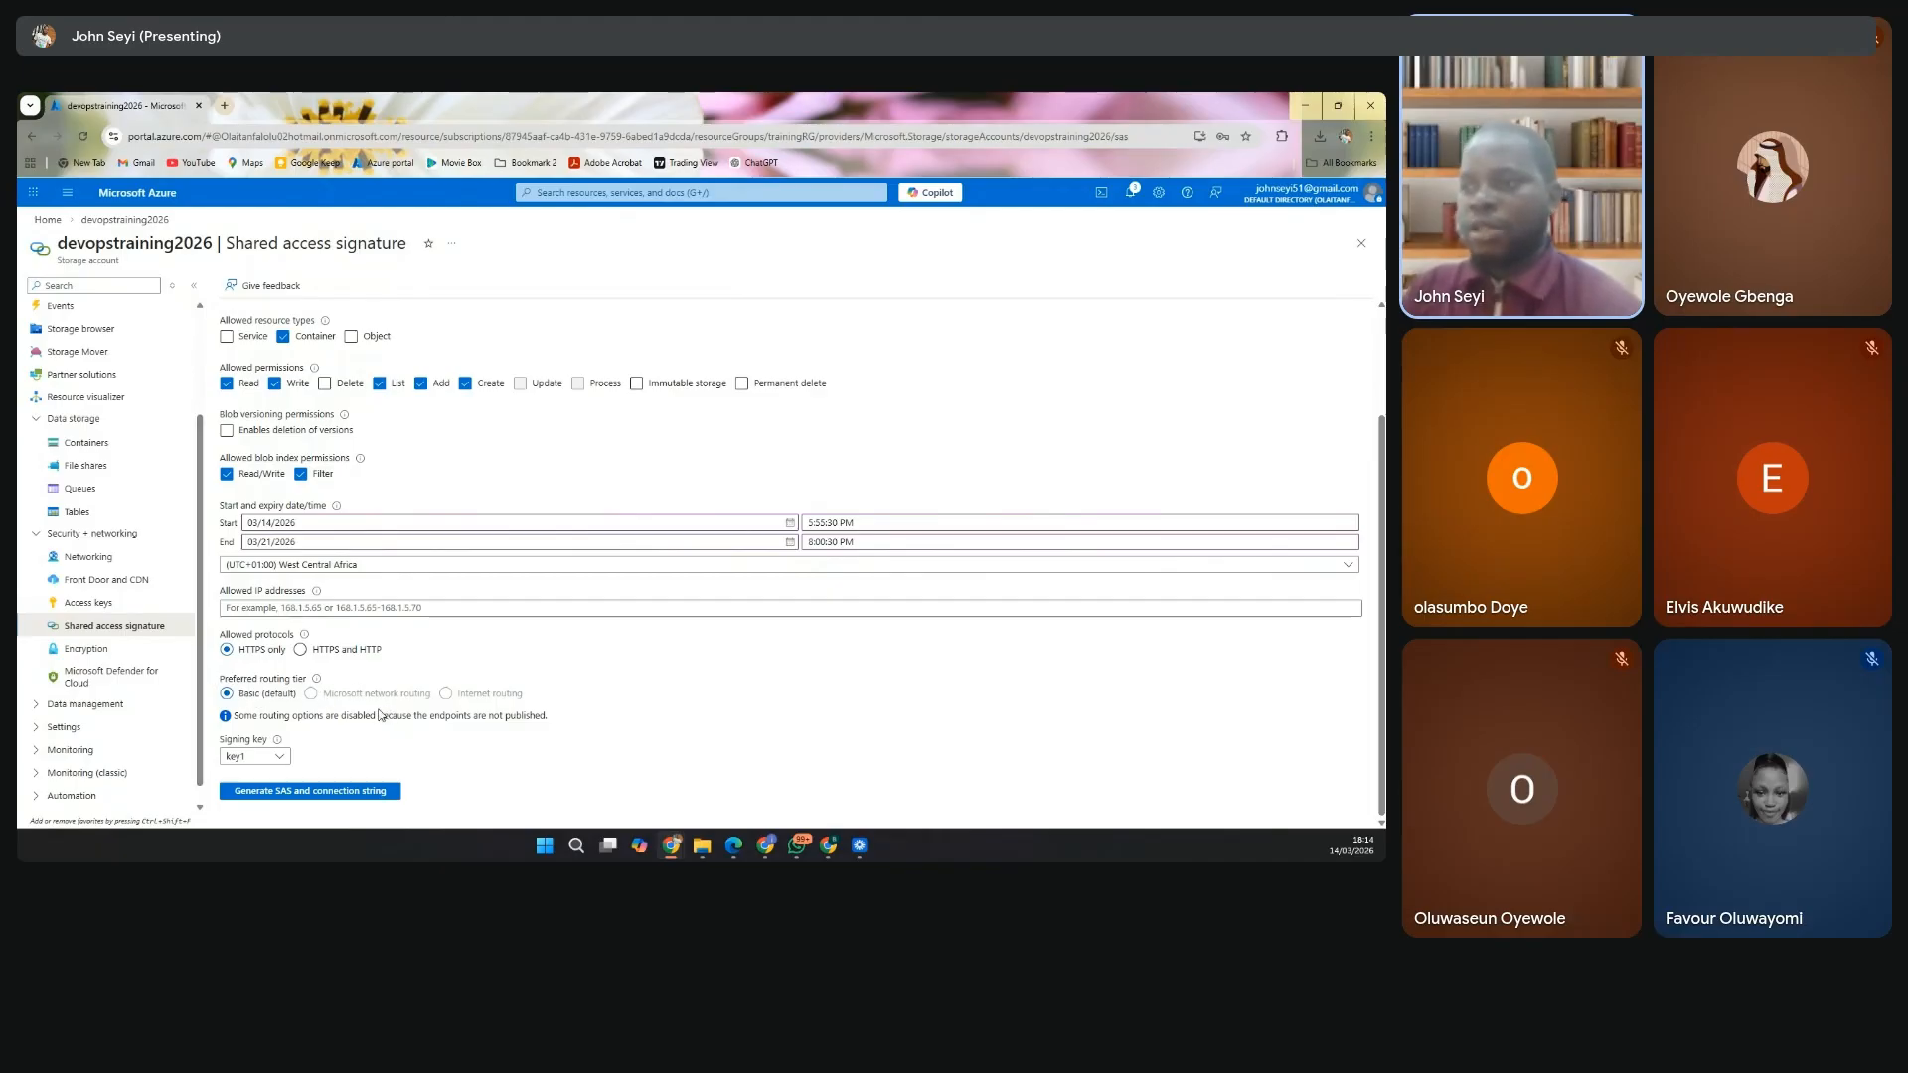
scroll(348, 695, up, 3)
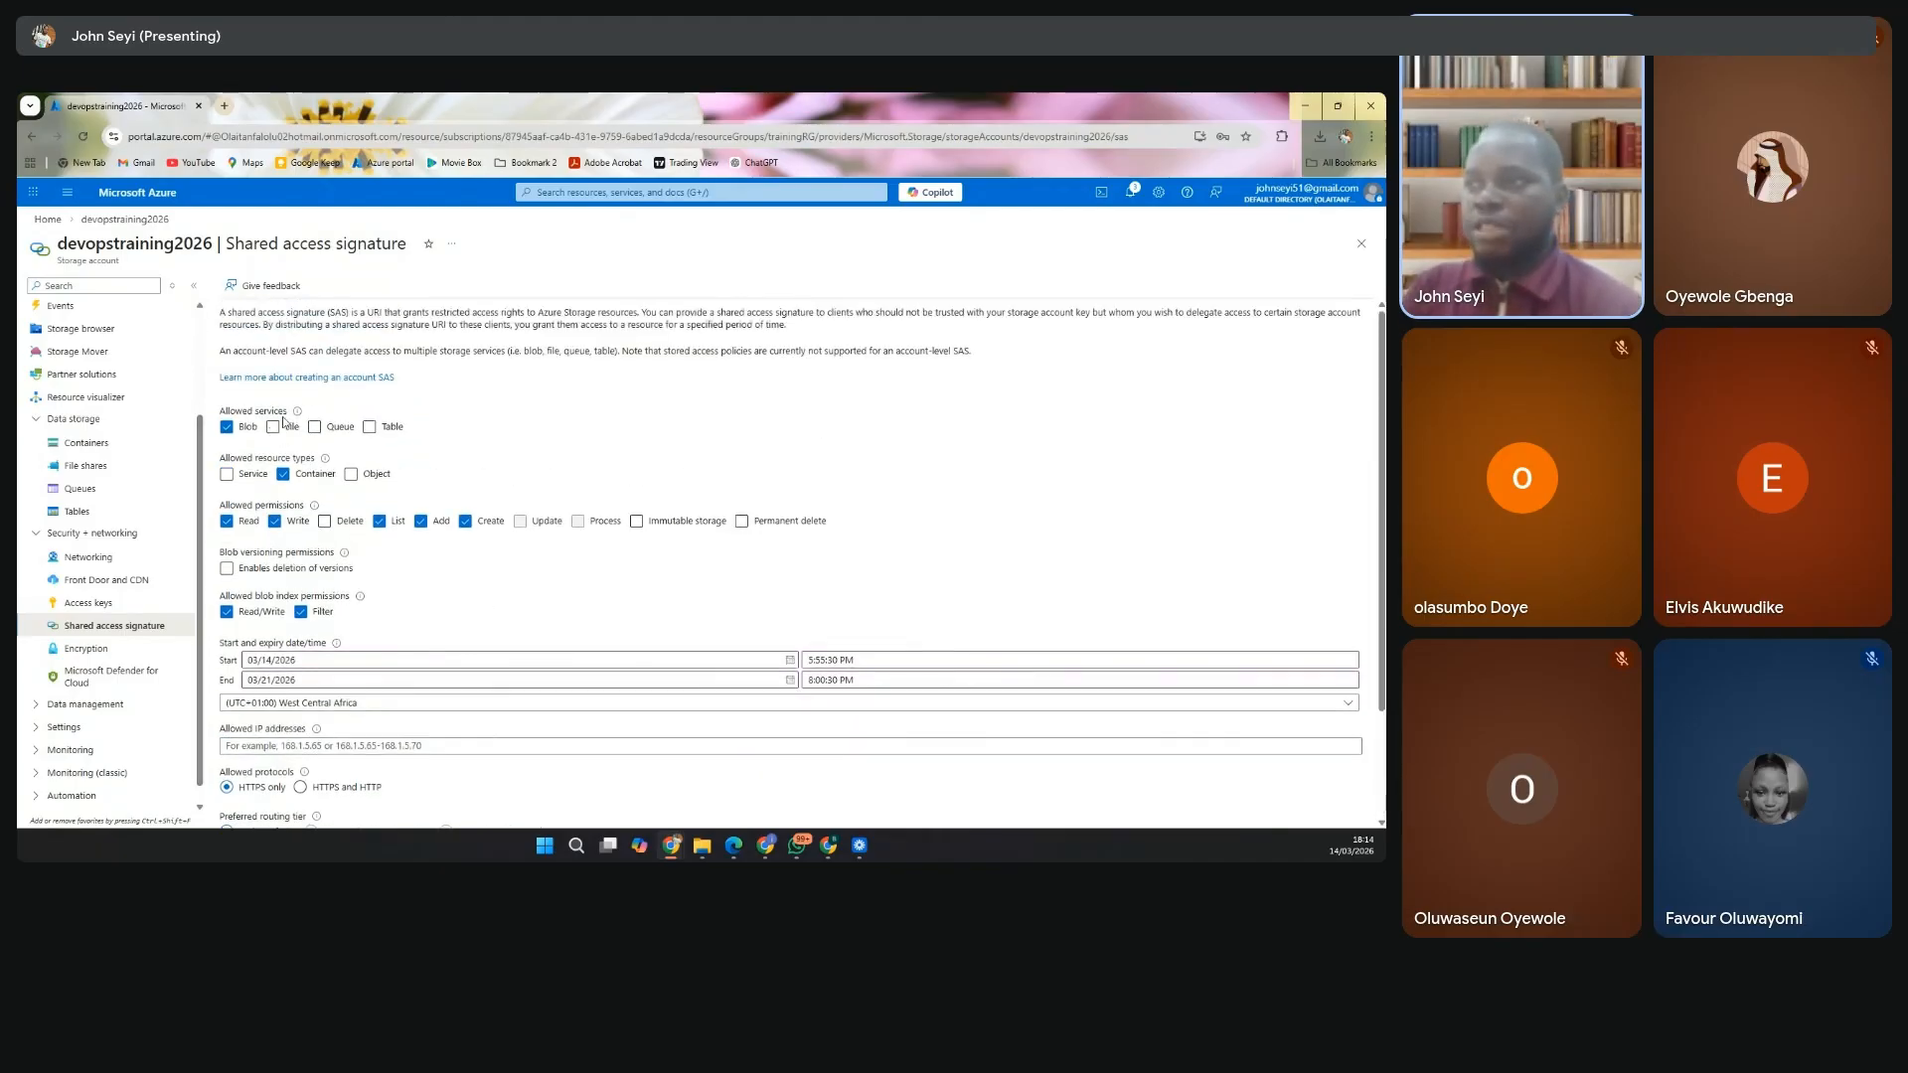
scroll(407, 696, down, 3)
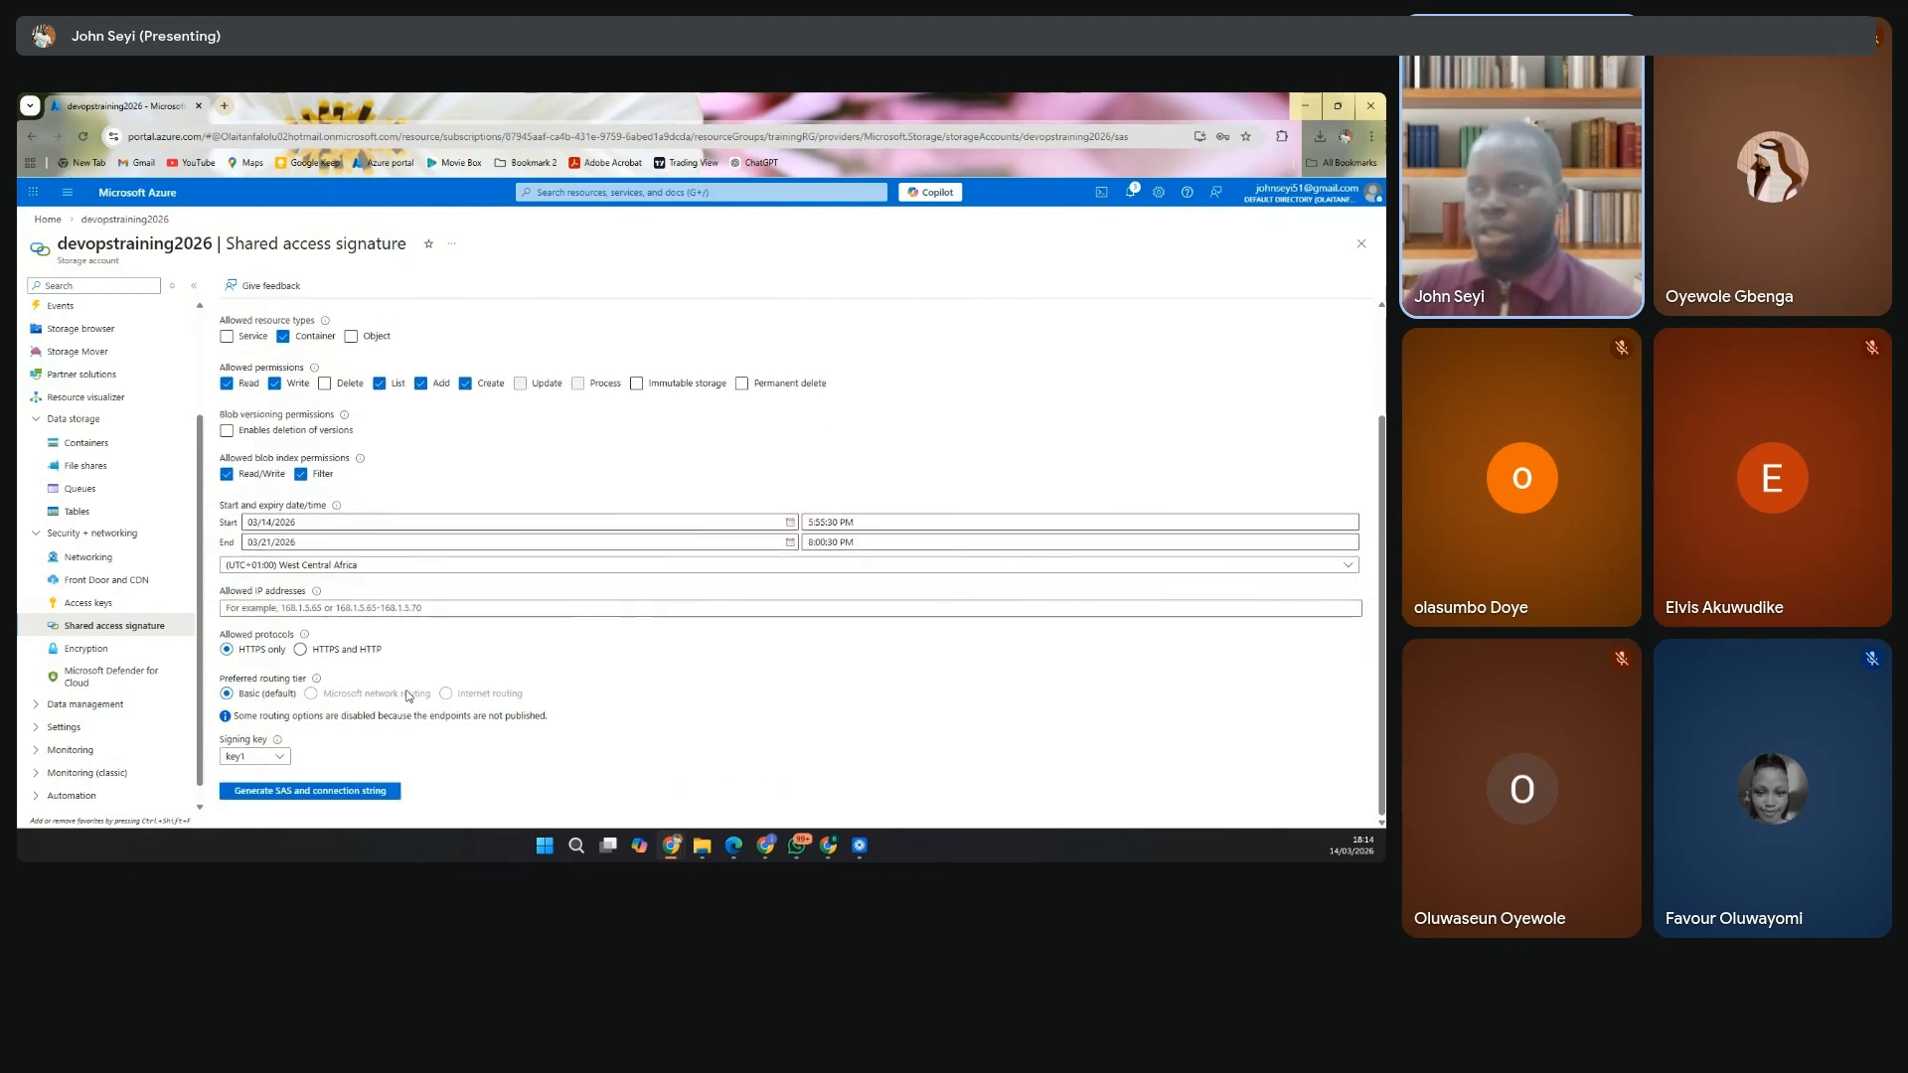
click(345, 795)
scroll(437, 730, down, 3)
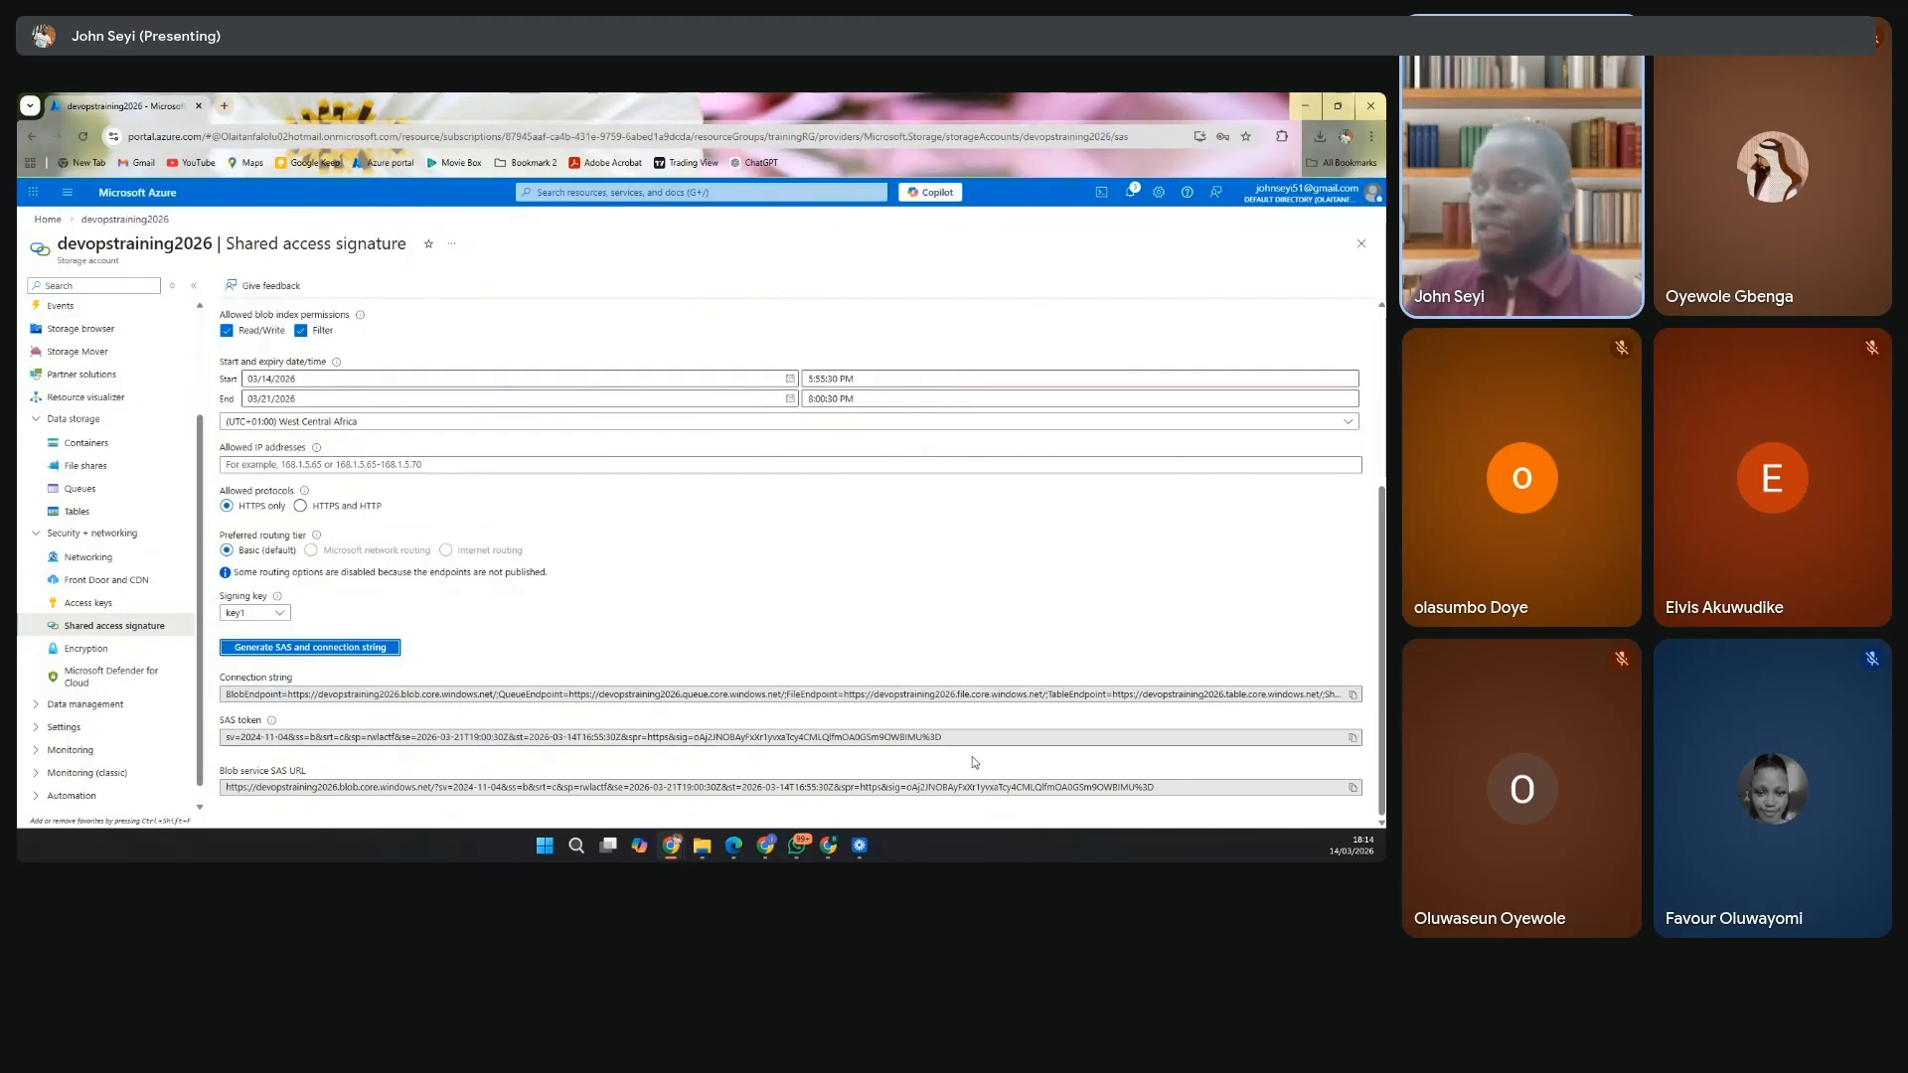
Copy the Blob service SAS URL and the connection string to the clipboard.
click(1353, 789)
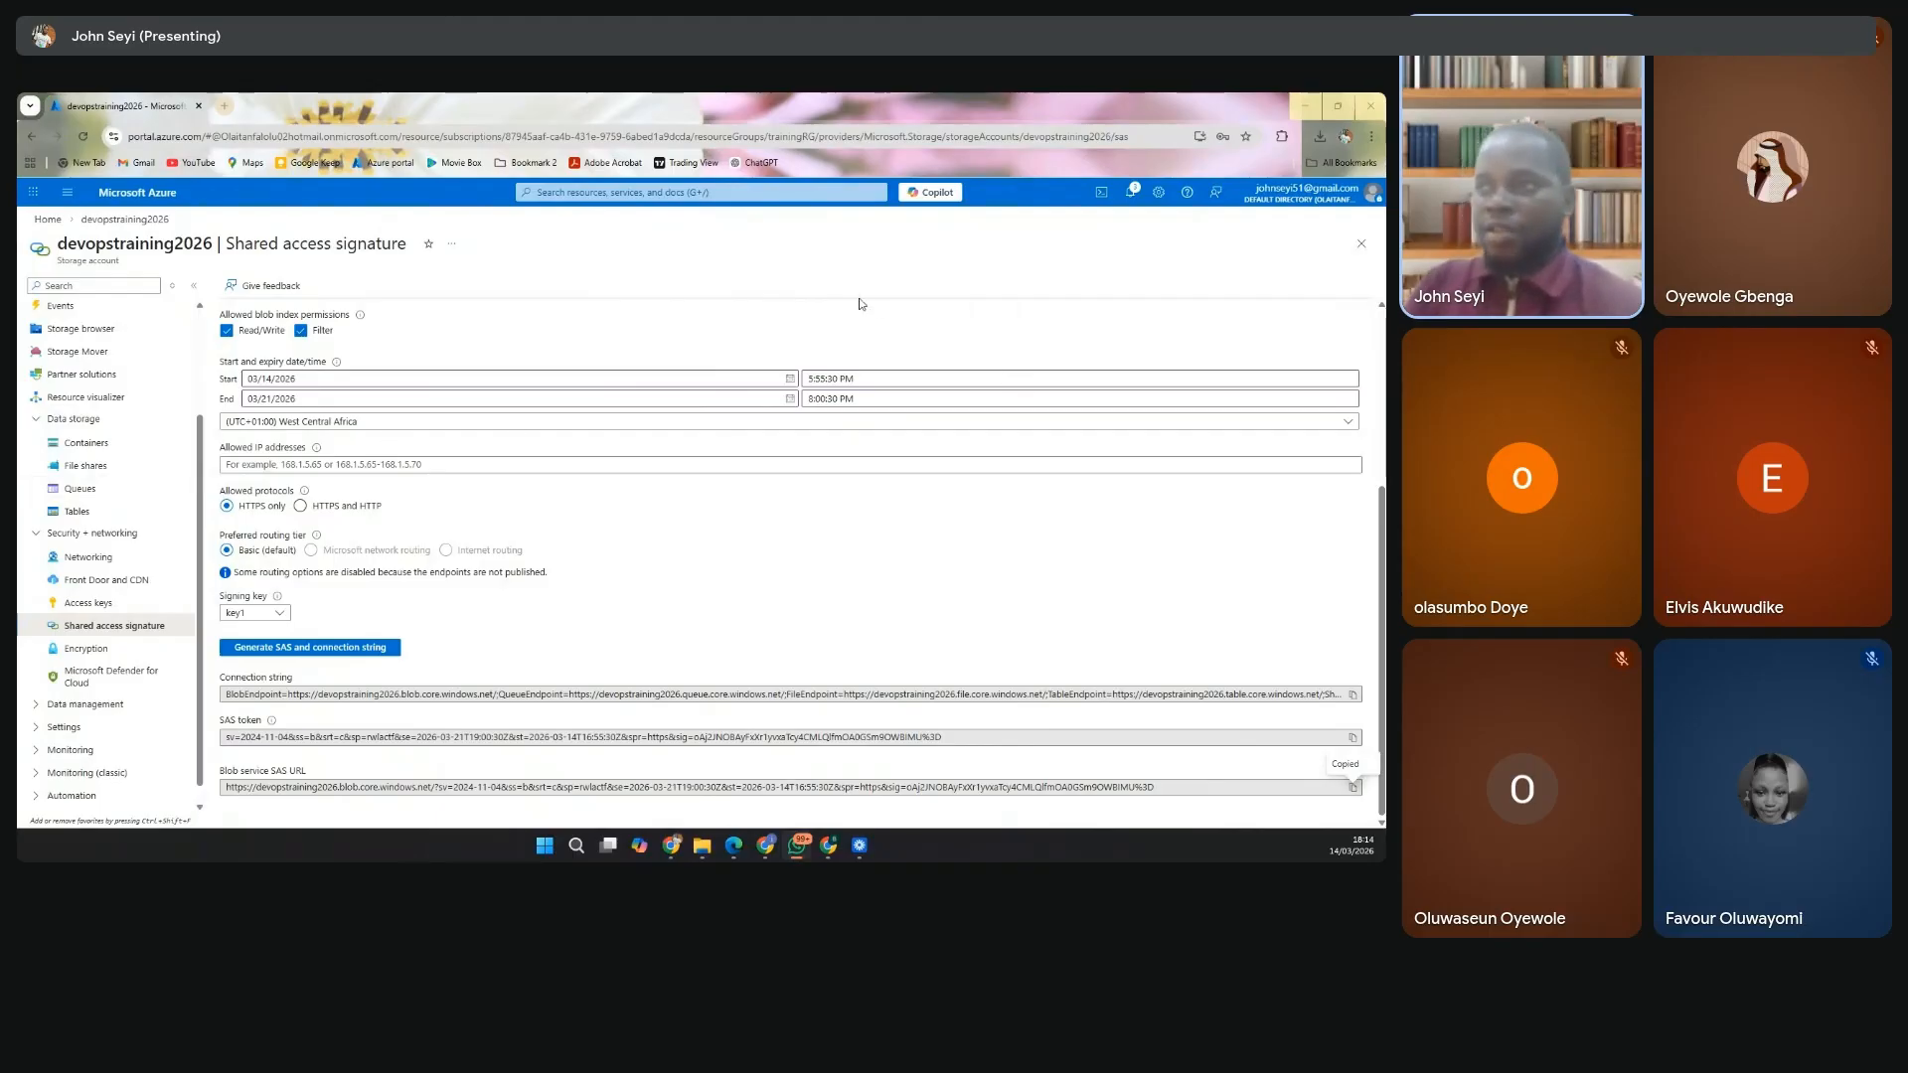
scroll(544, 390, up, 3)
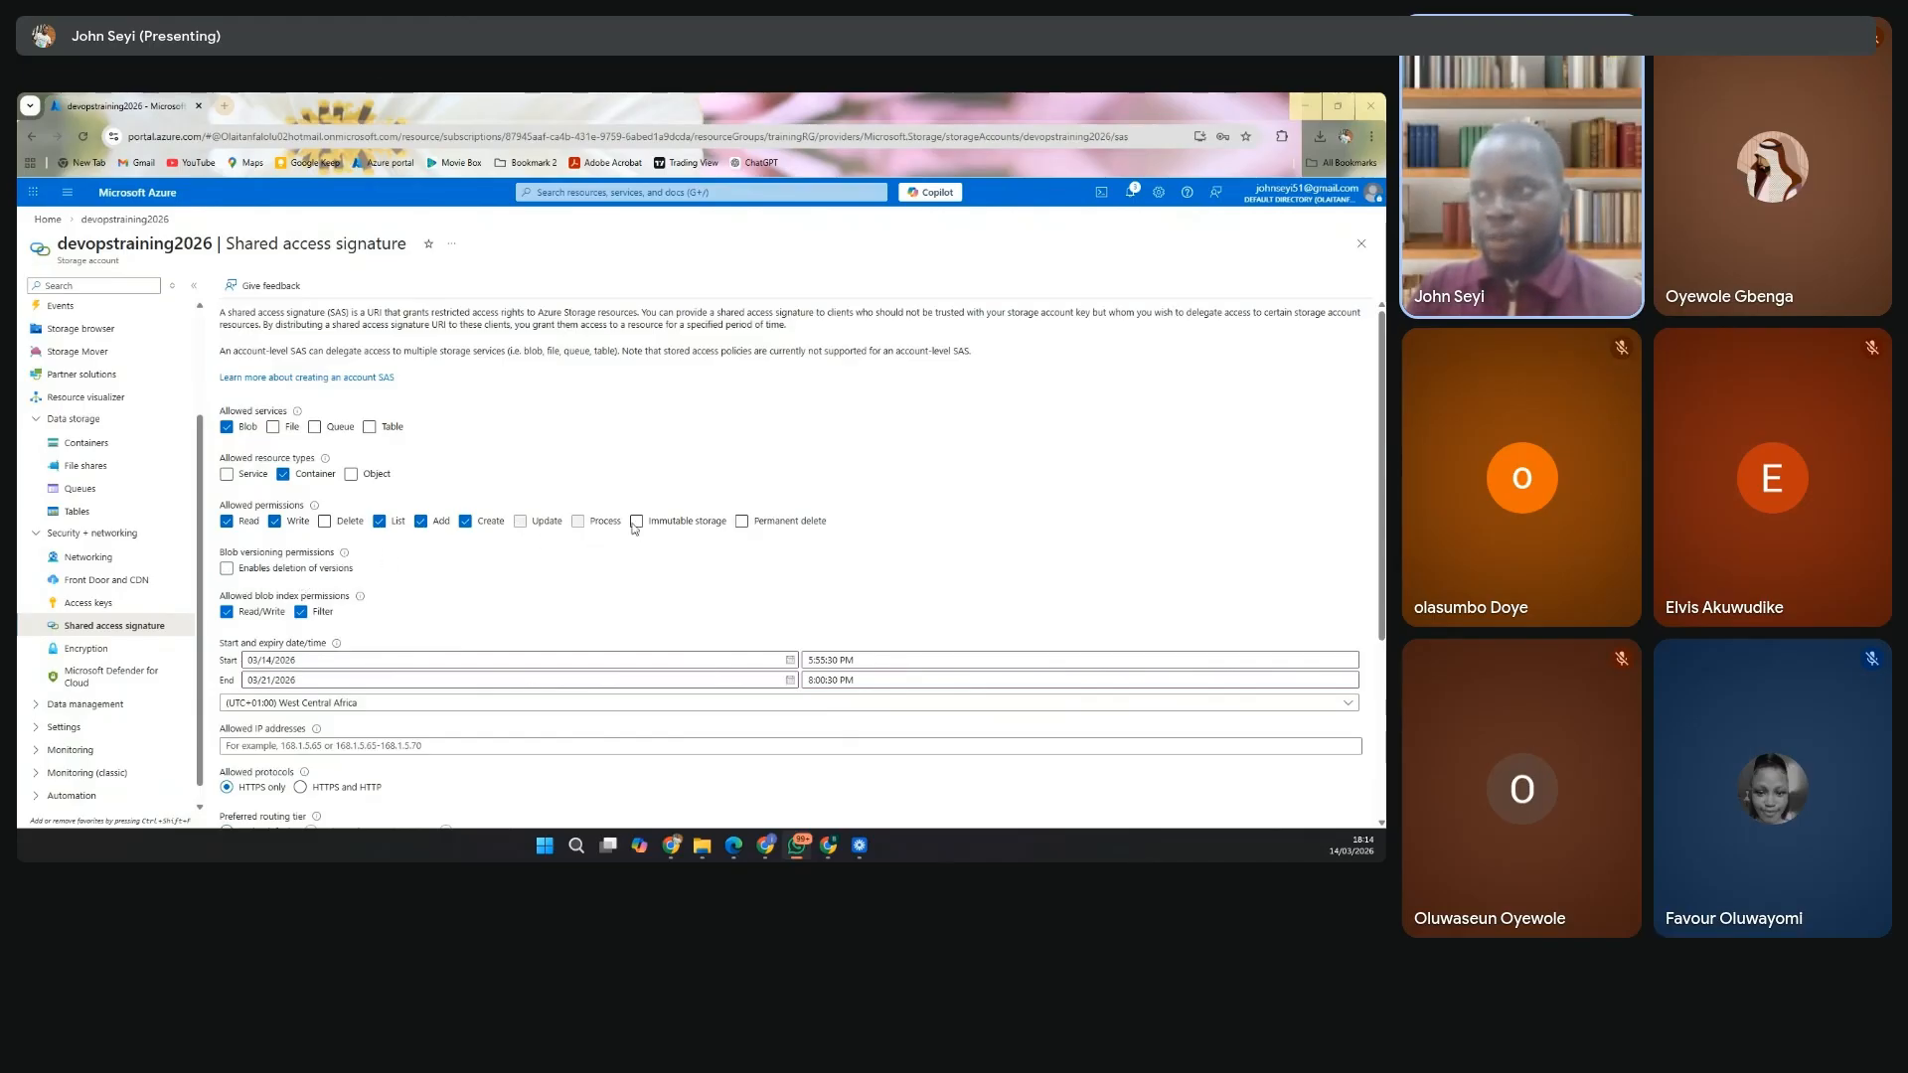
scroll(393, 543, down, 2)
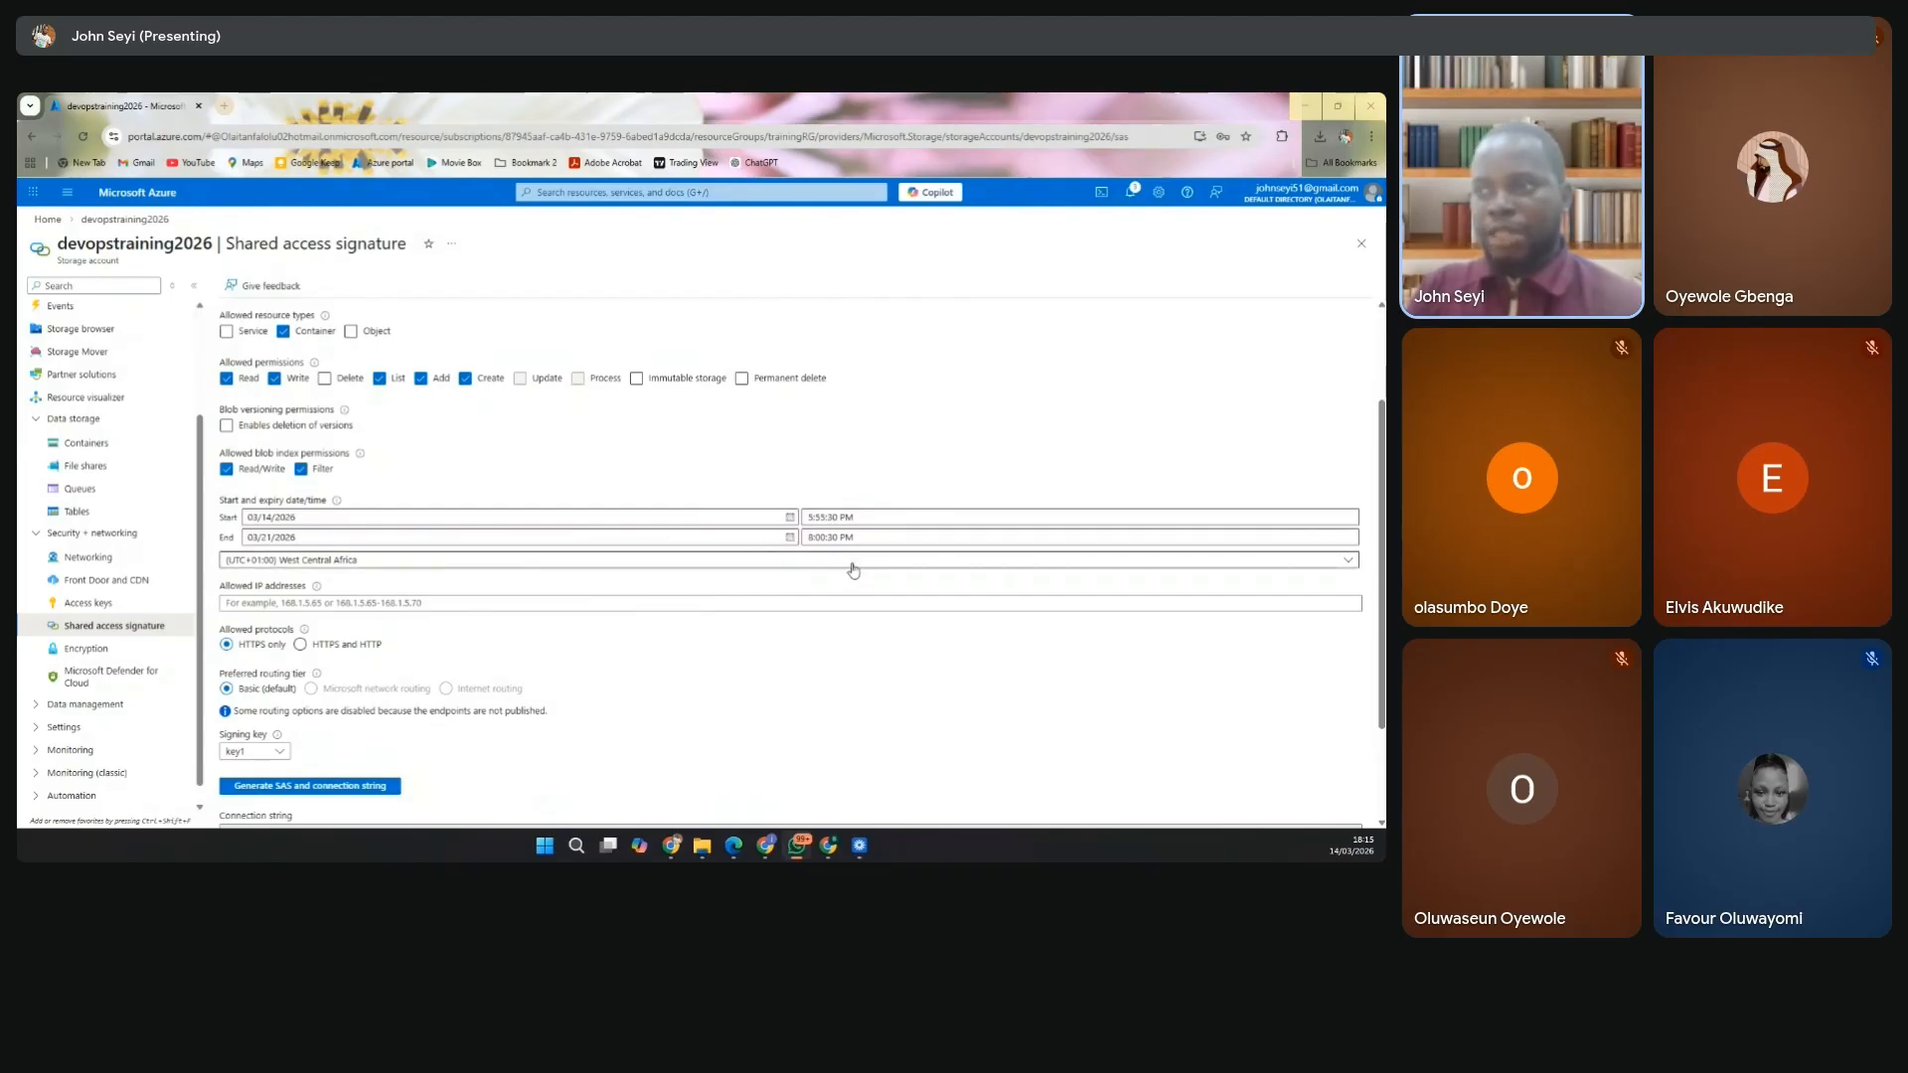
scroll(692, 620, down, 2)
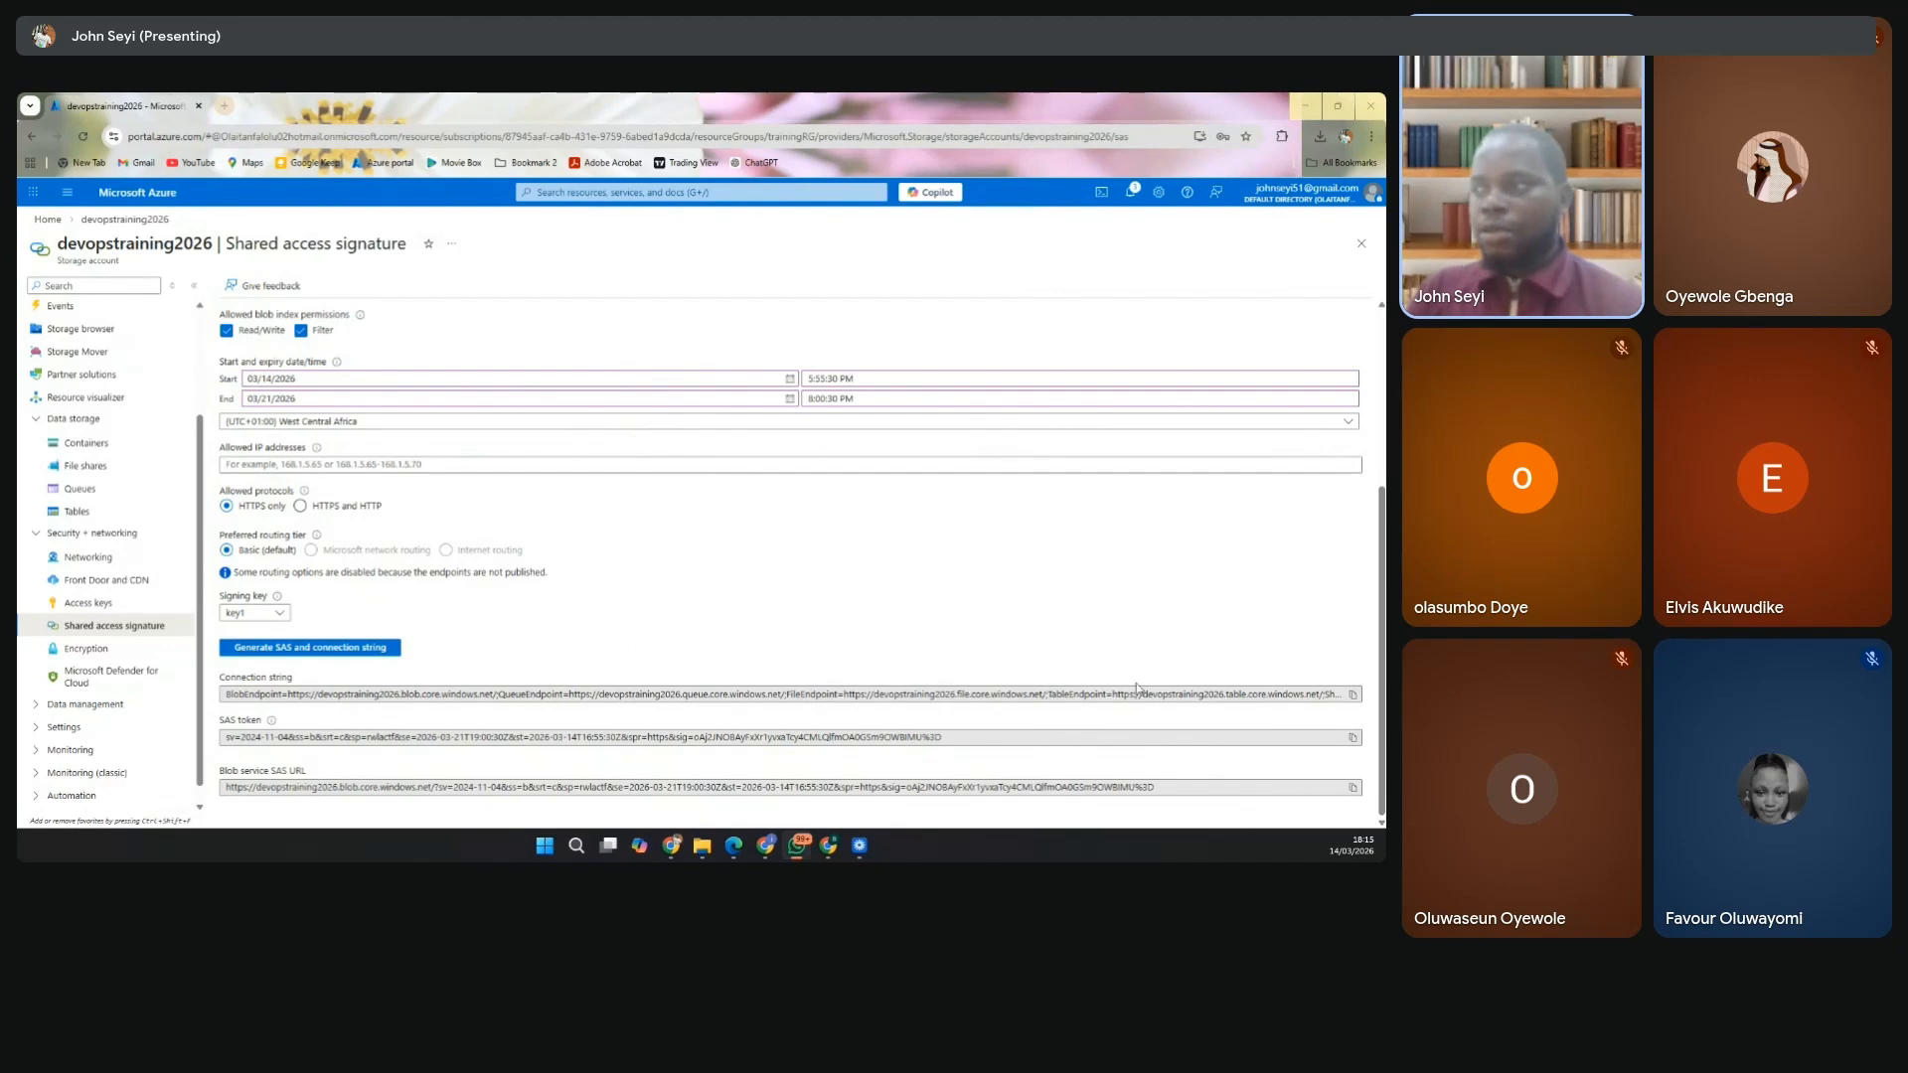
click(1353, 693)
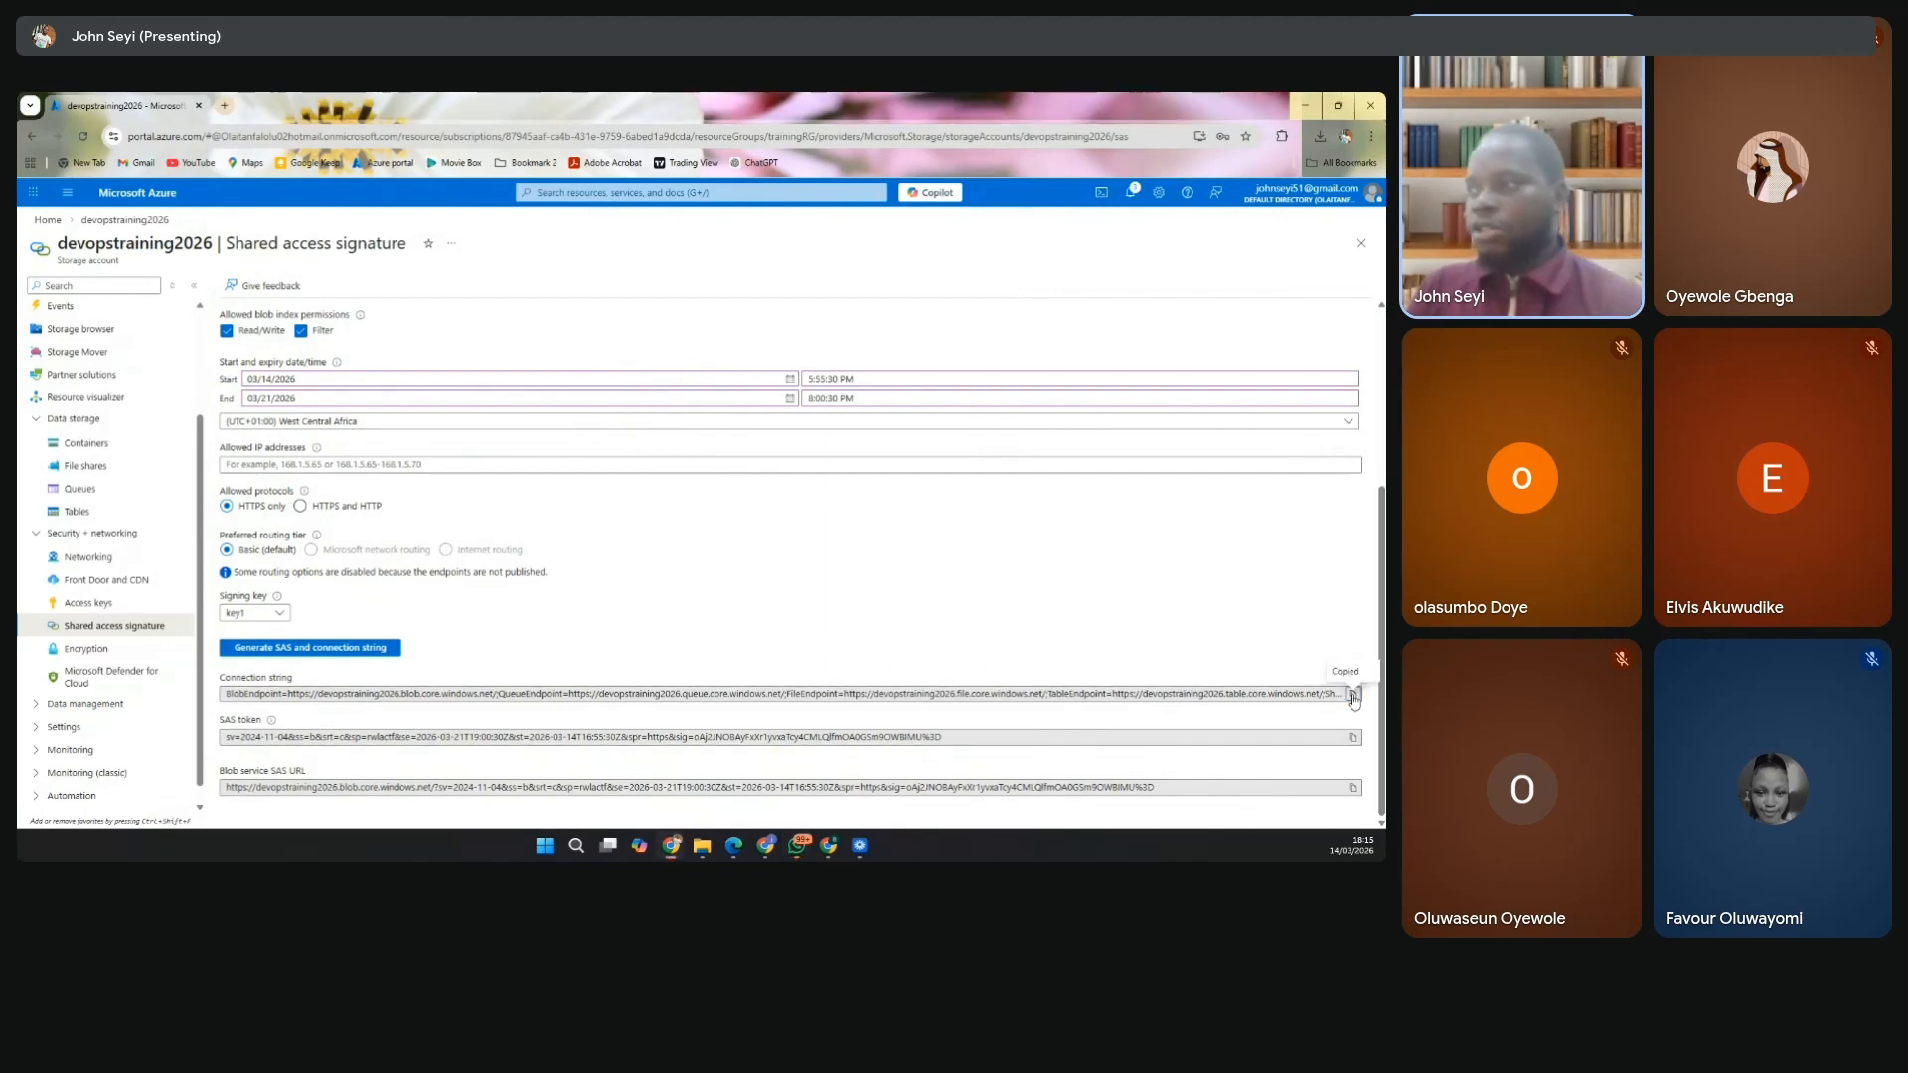
click(797, 845)
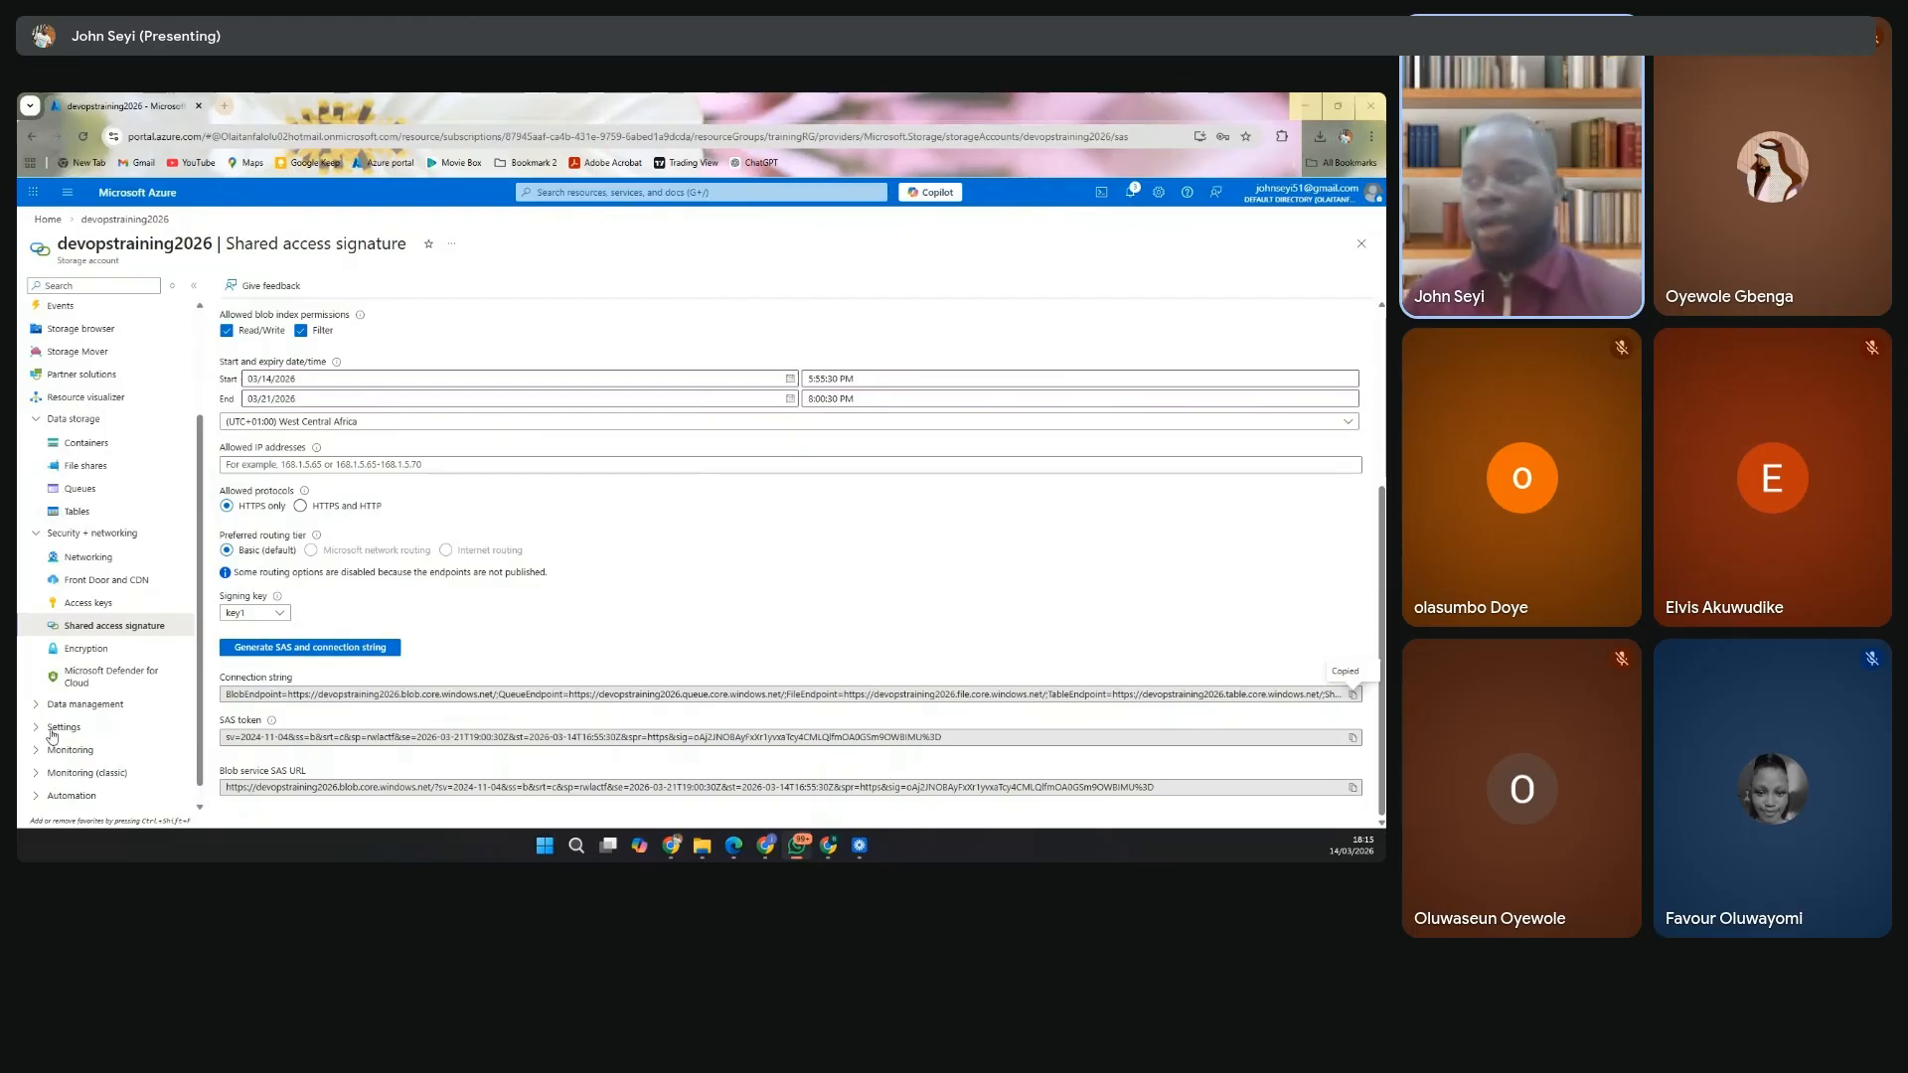
Launch Remote Desktop Connection and connect to the VM at 20.82.177.220.
click(585, 848)
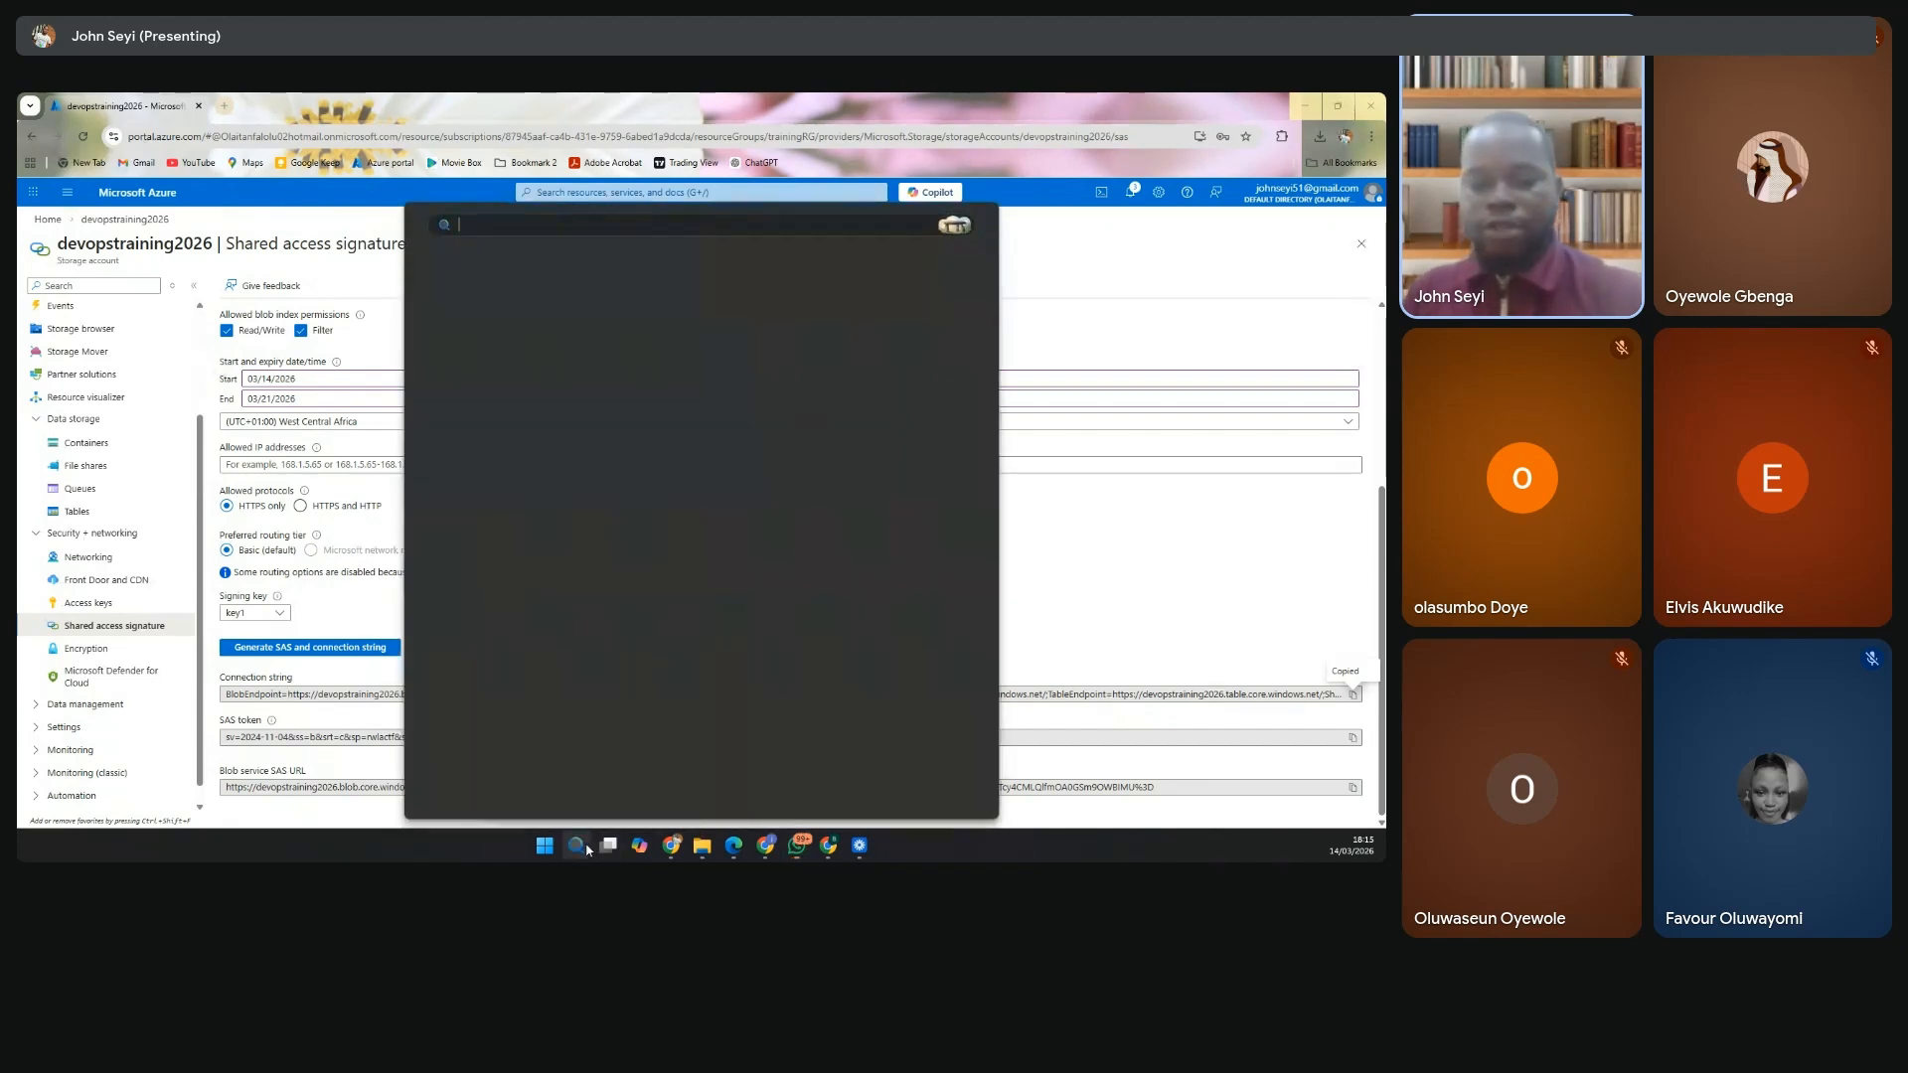
text(REmote Desktop Connection)
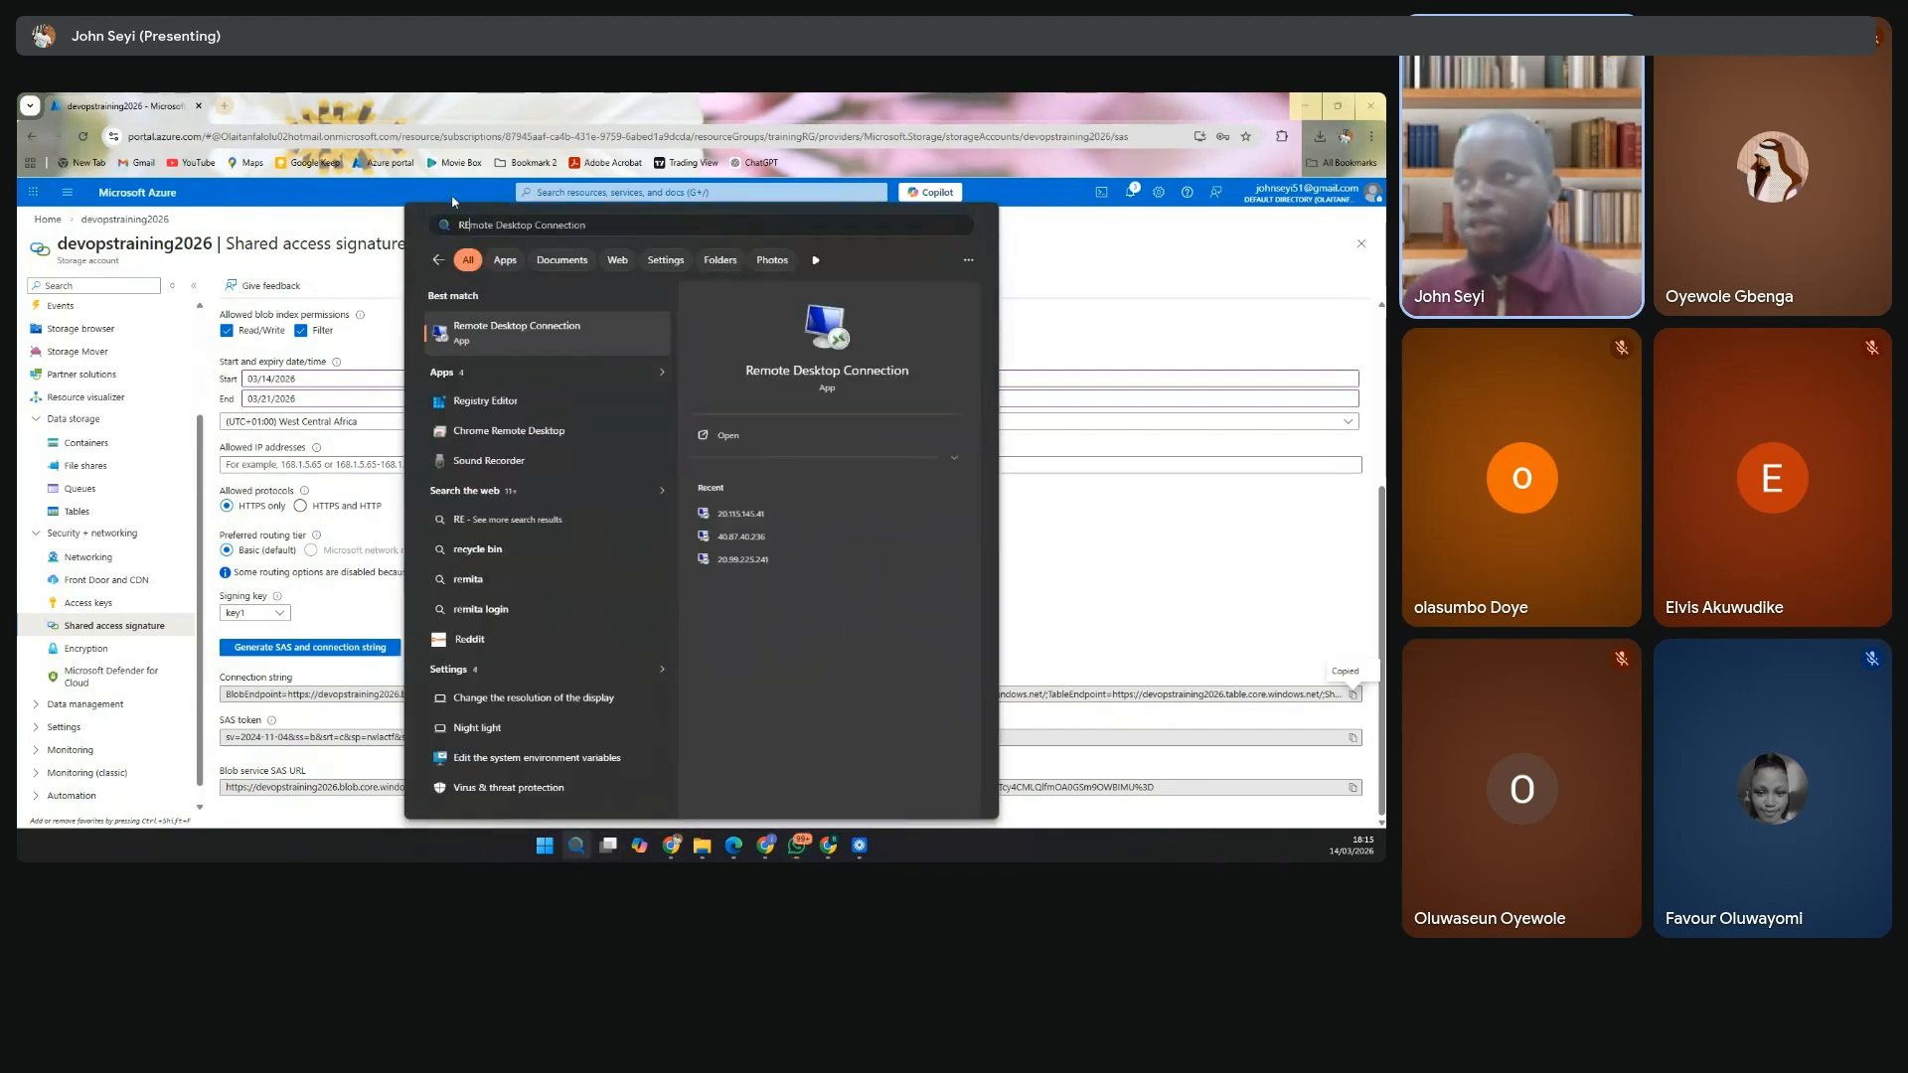
click(532, 340)
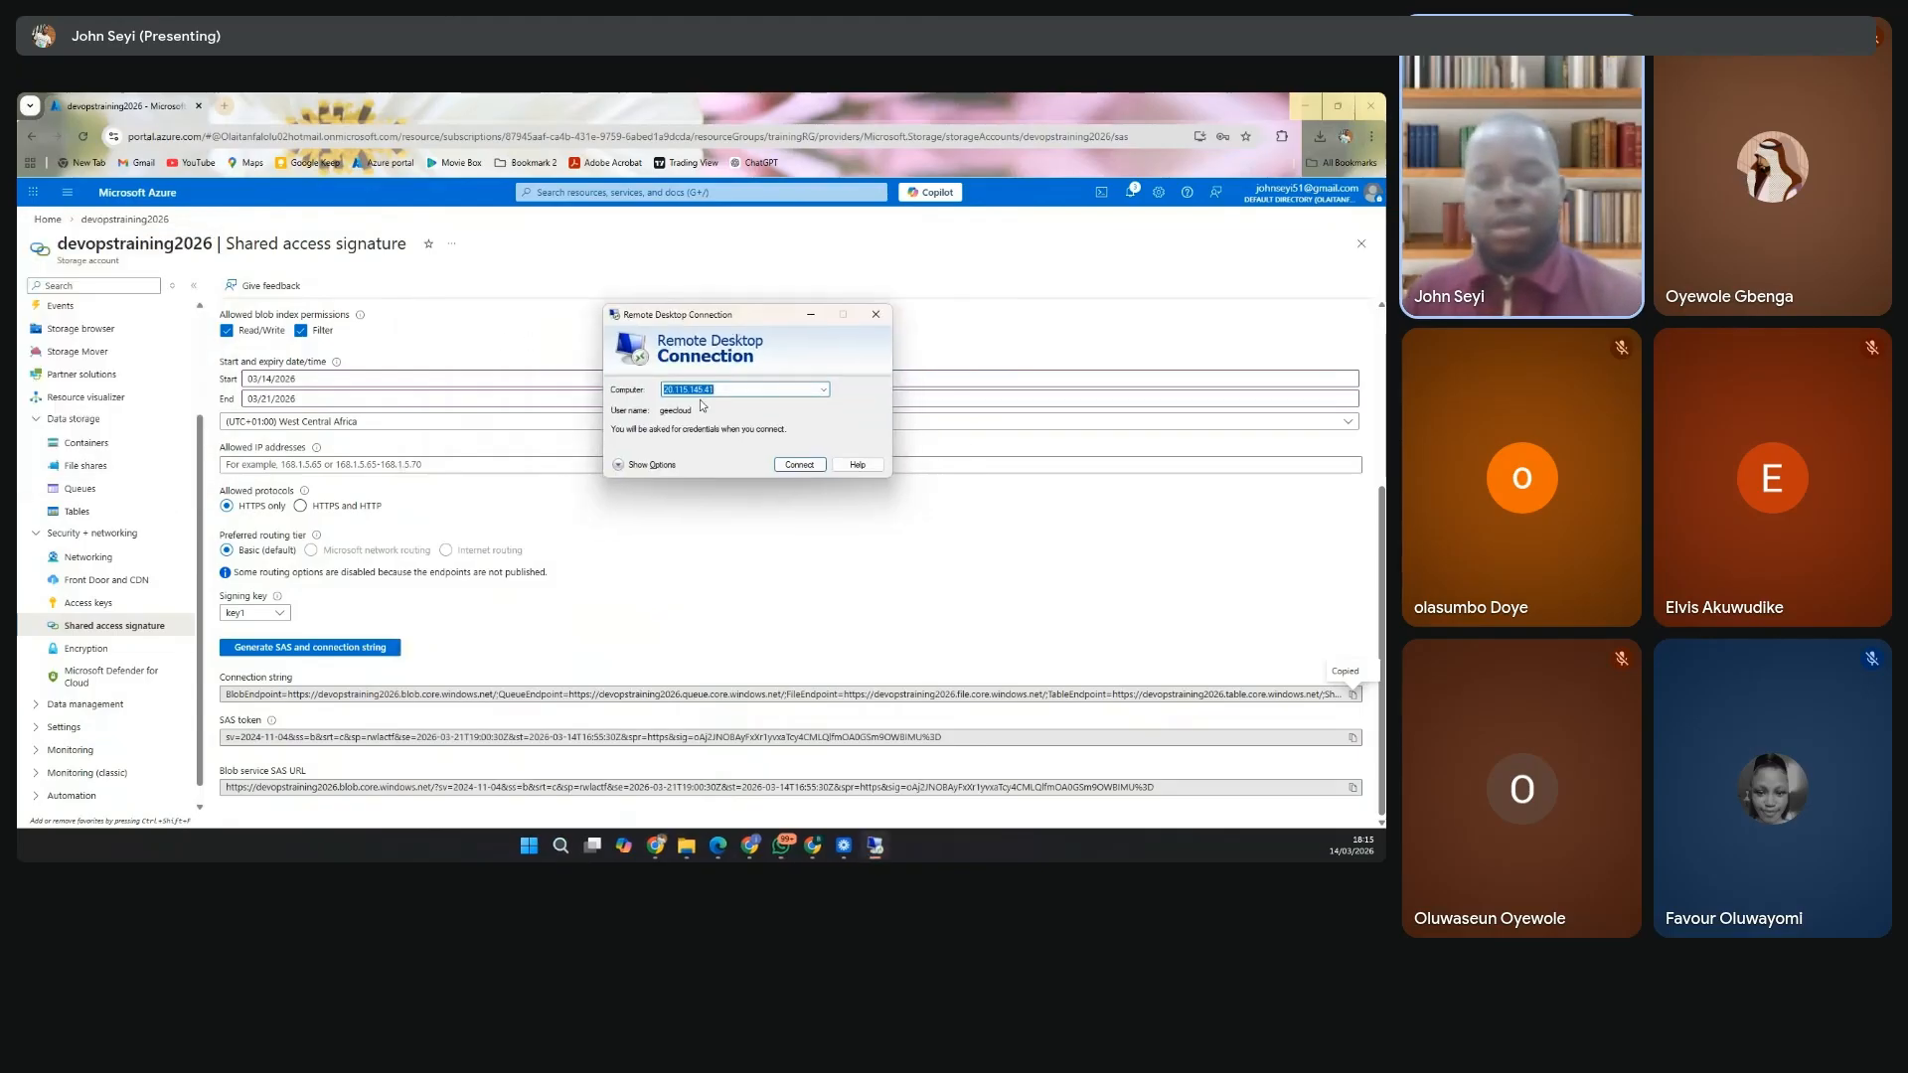
key(ctrl+v)
click(800, 465)
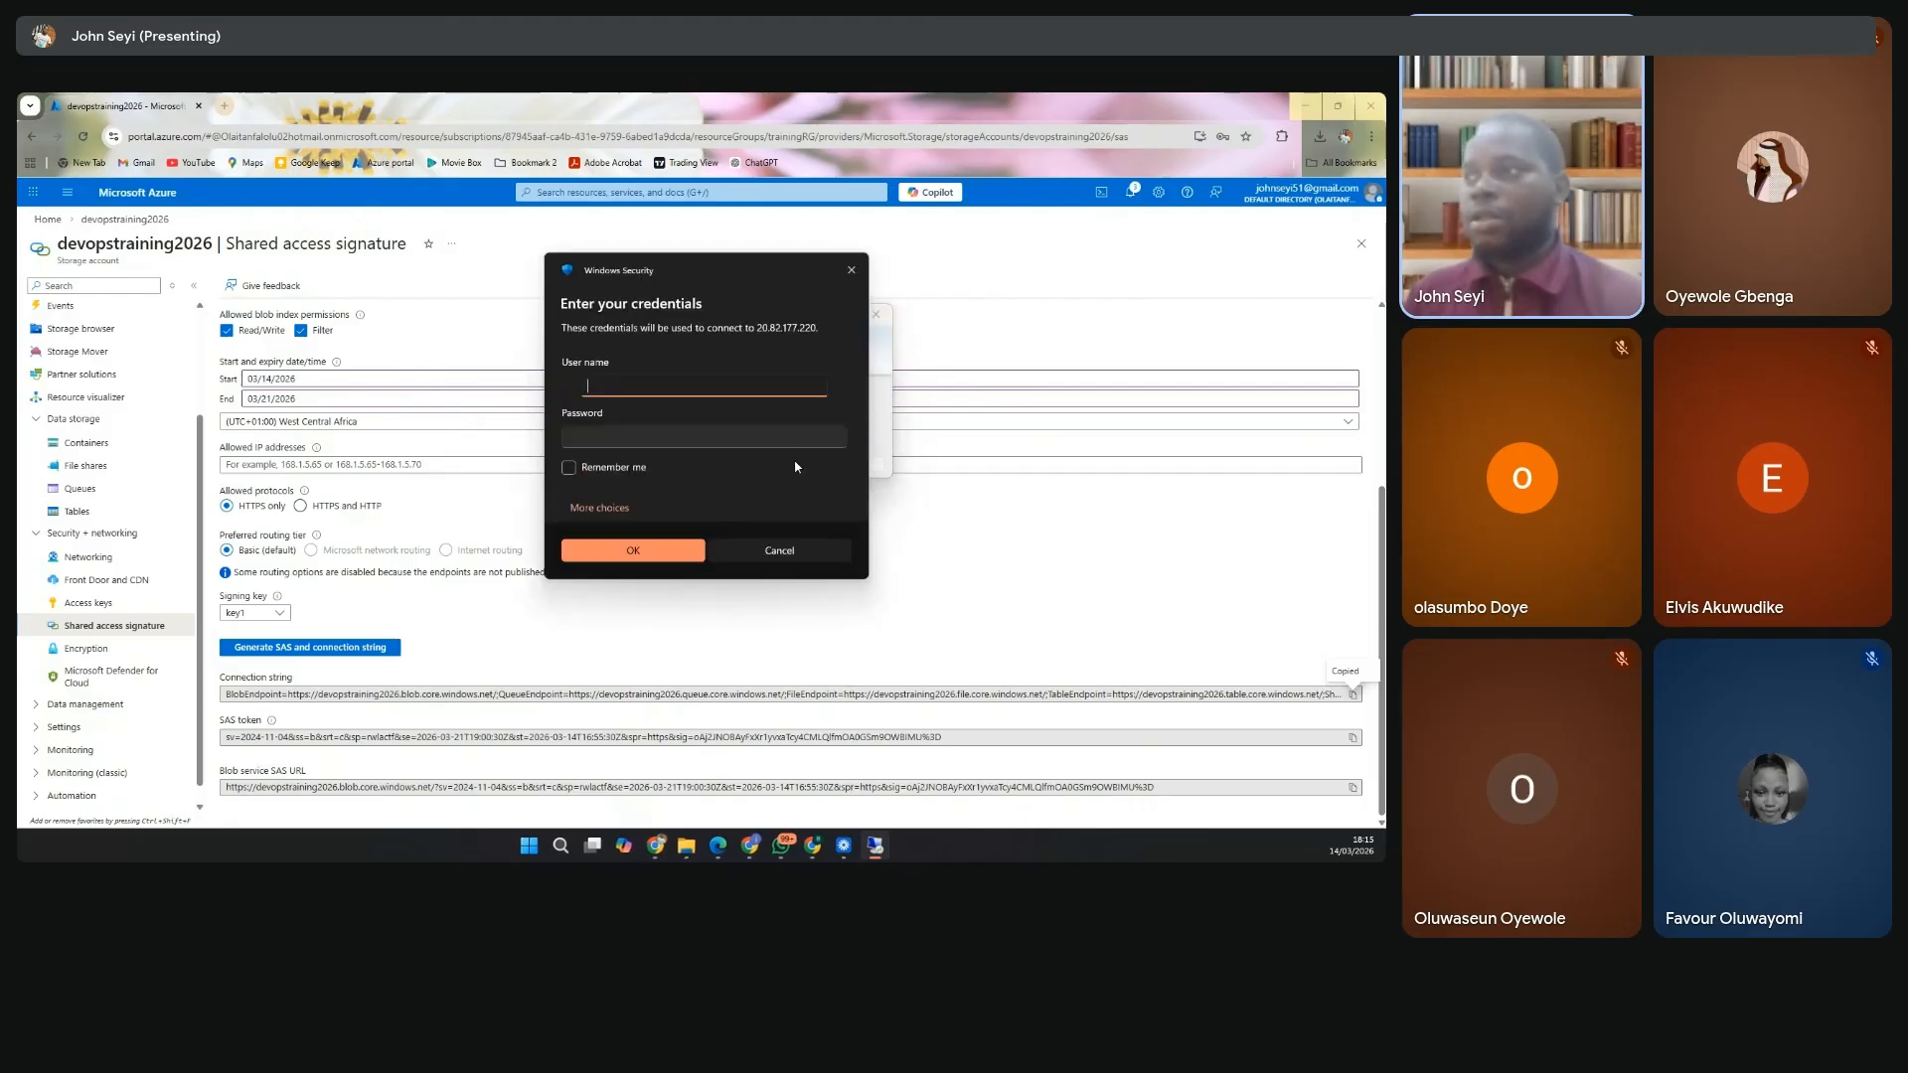
Sign in with the VM's user name and password, and accept the certificate warning.
key(alt+Tab)
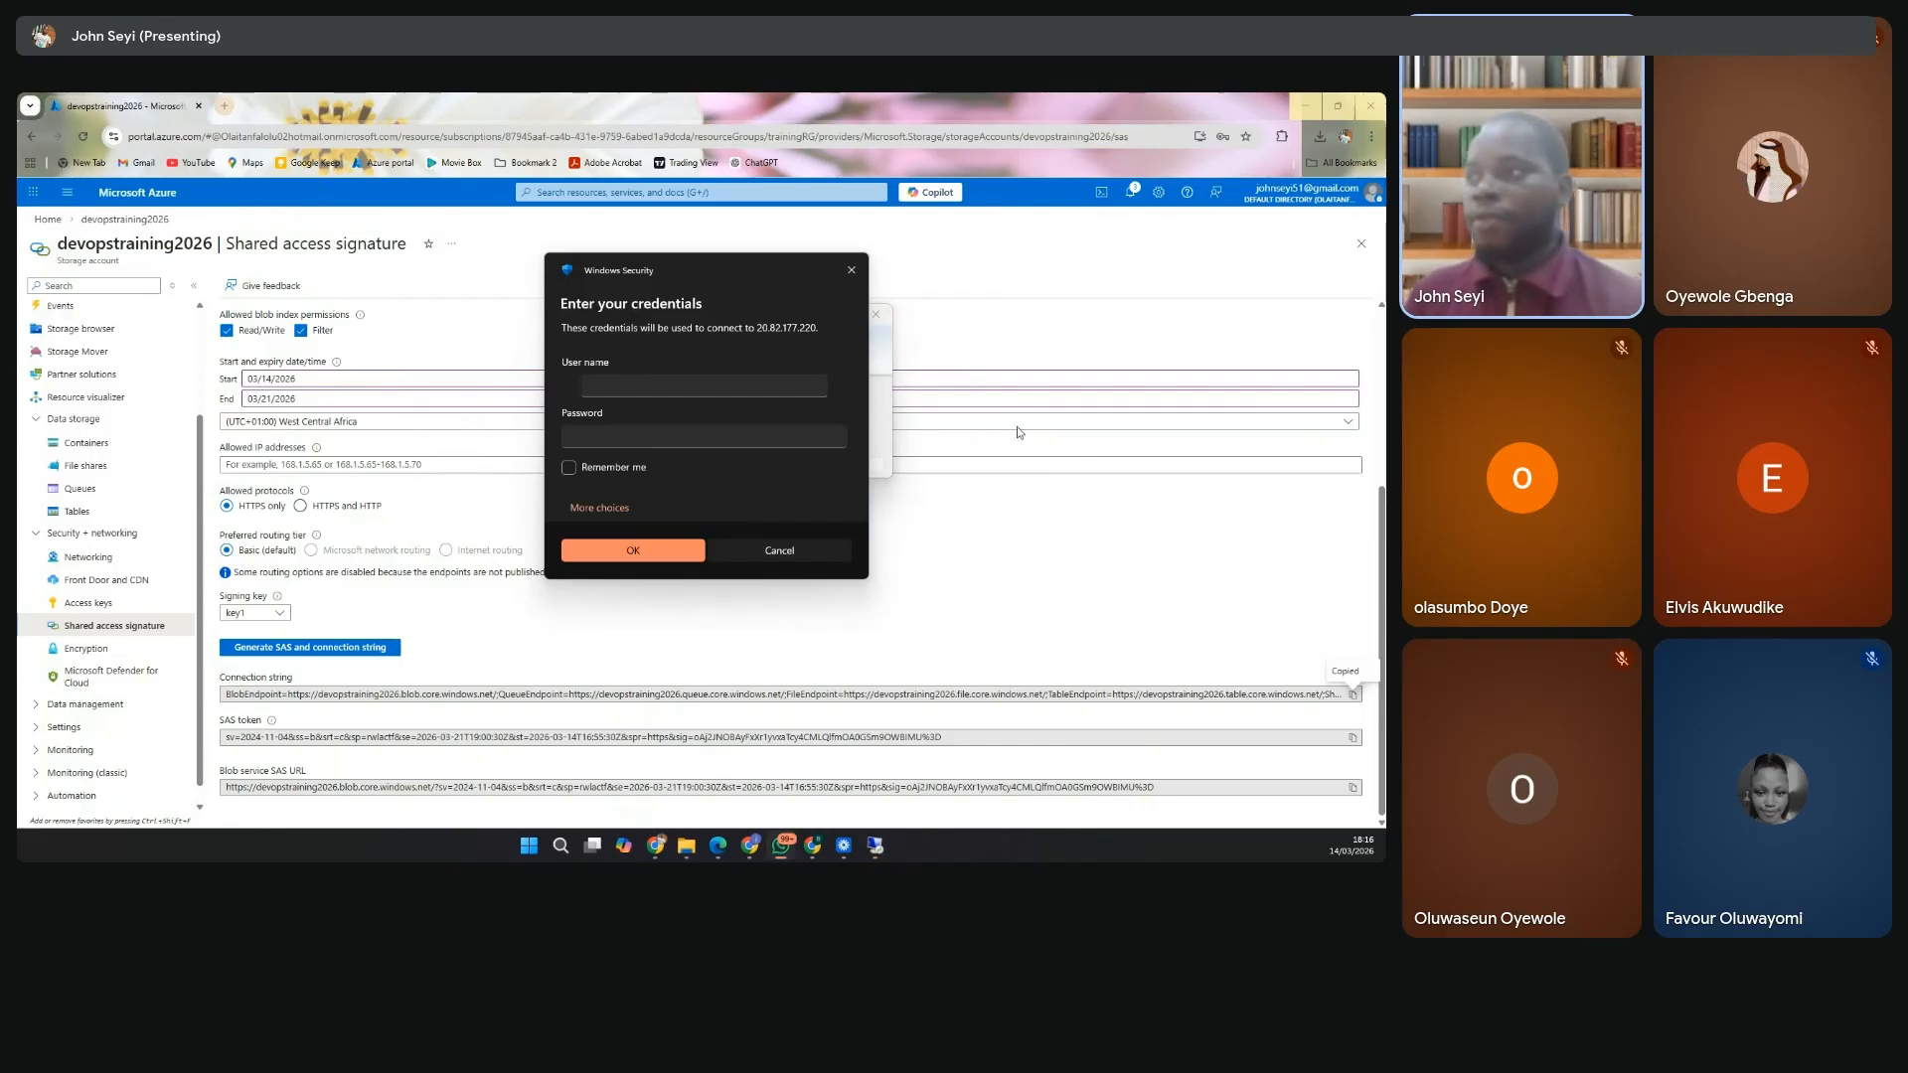
click(649, 383)
text(Elvisazure)
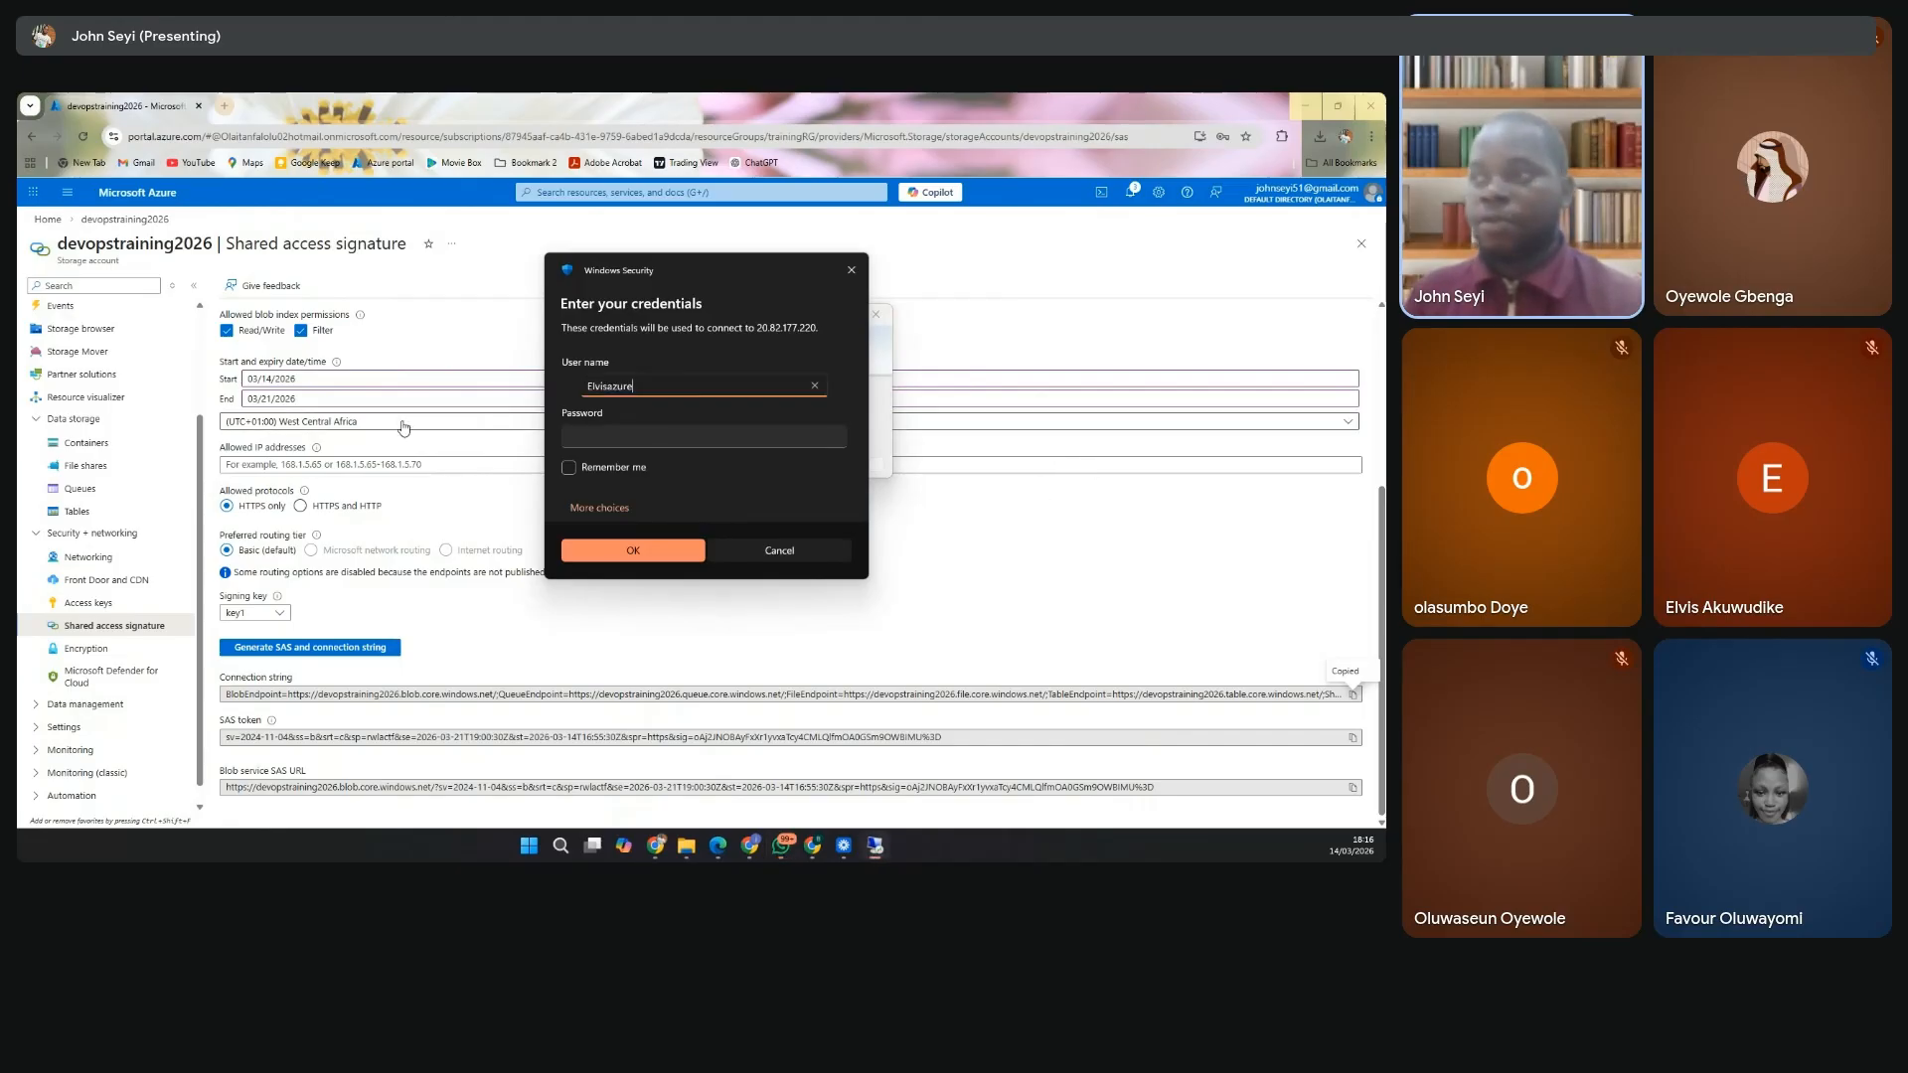
key(alt+Tab)
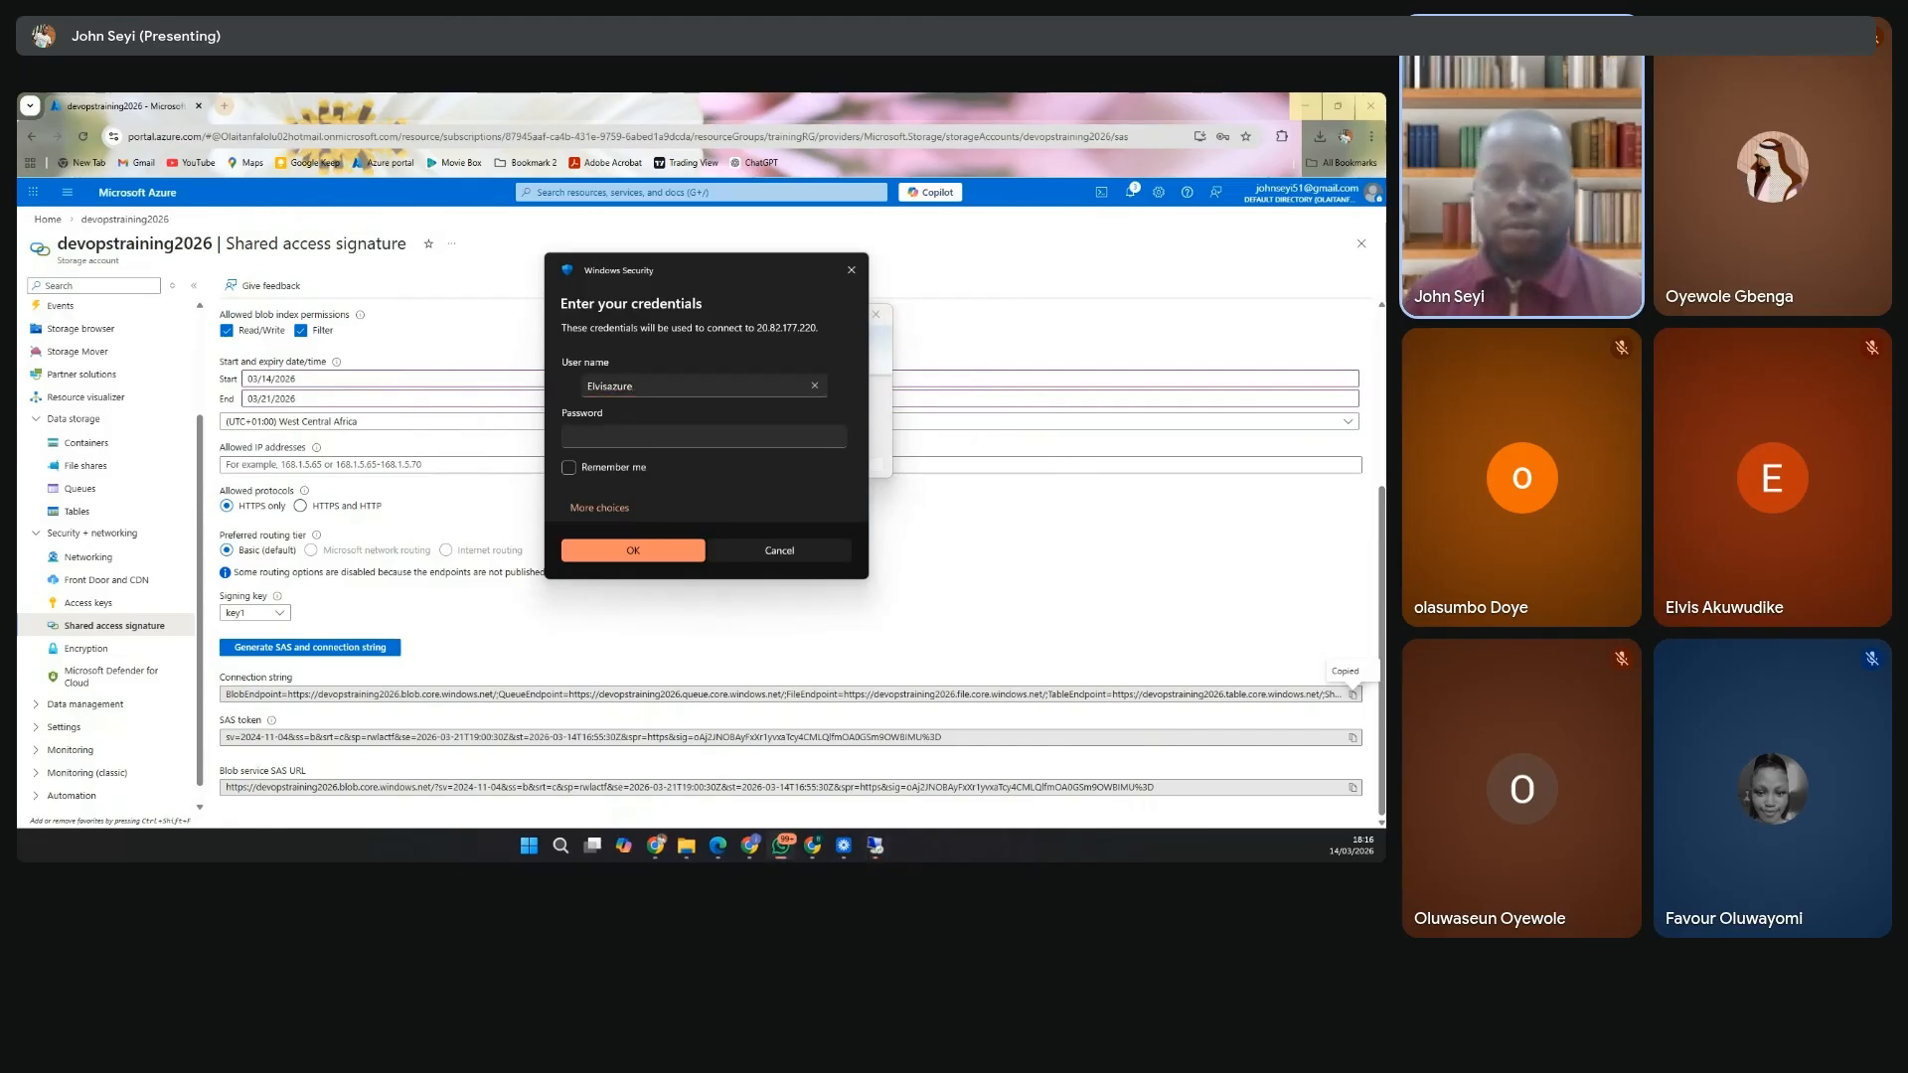
click(631, 437)
key(ctrl+v)
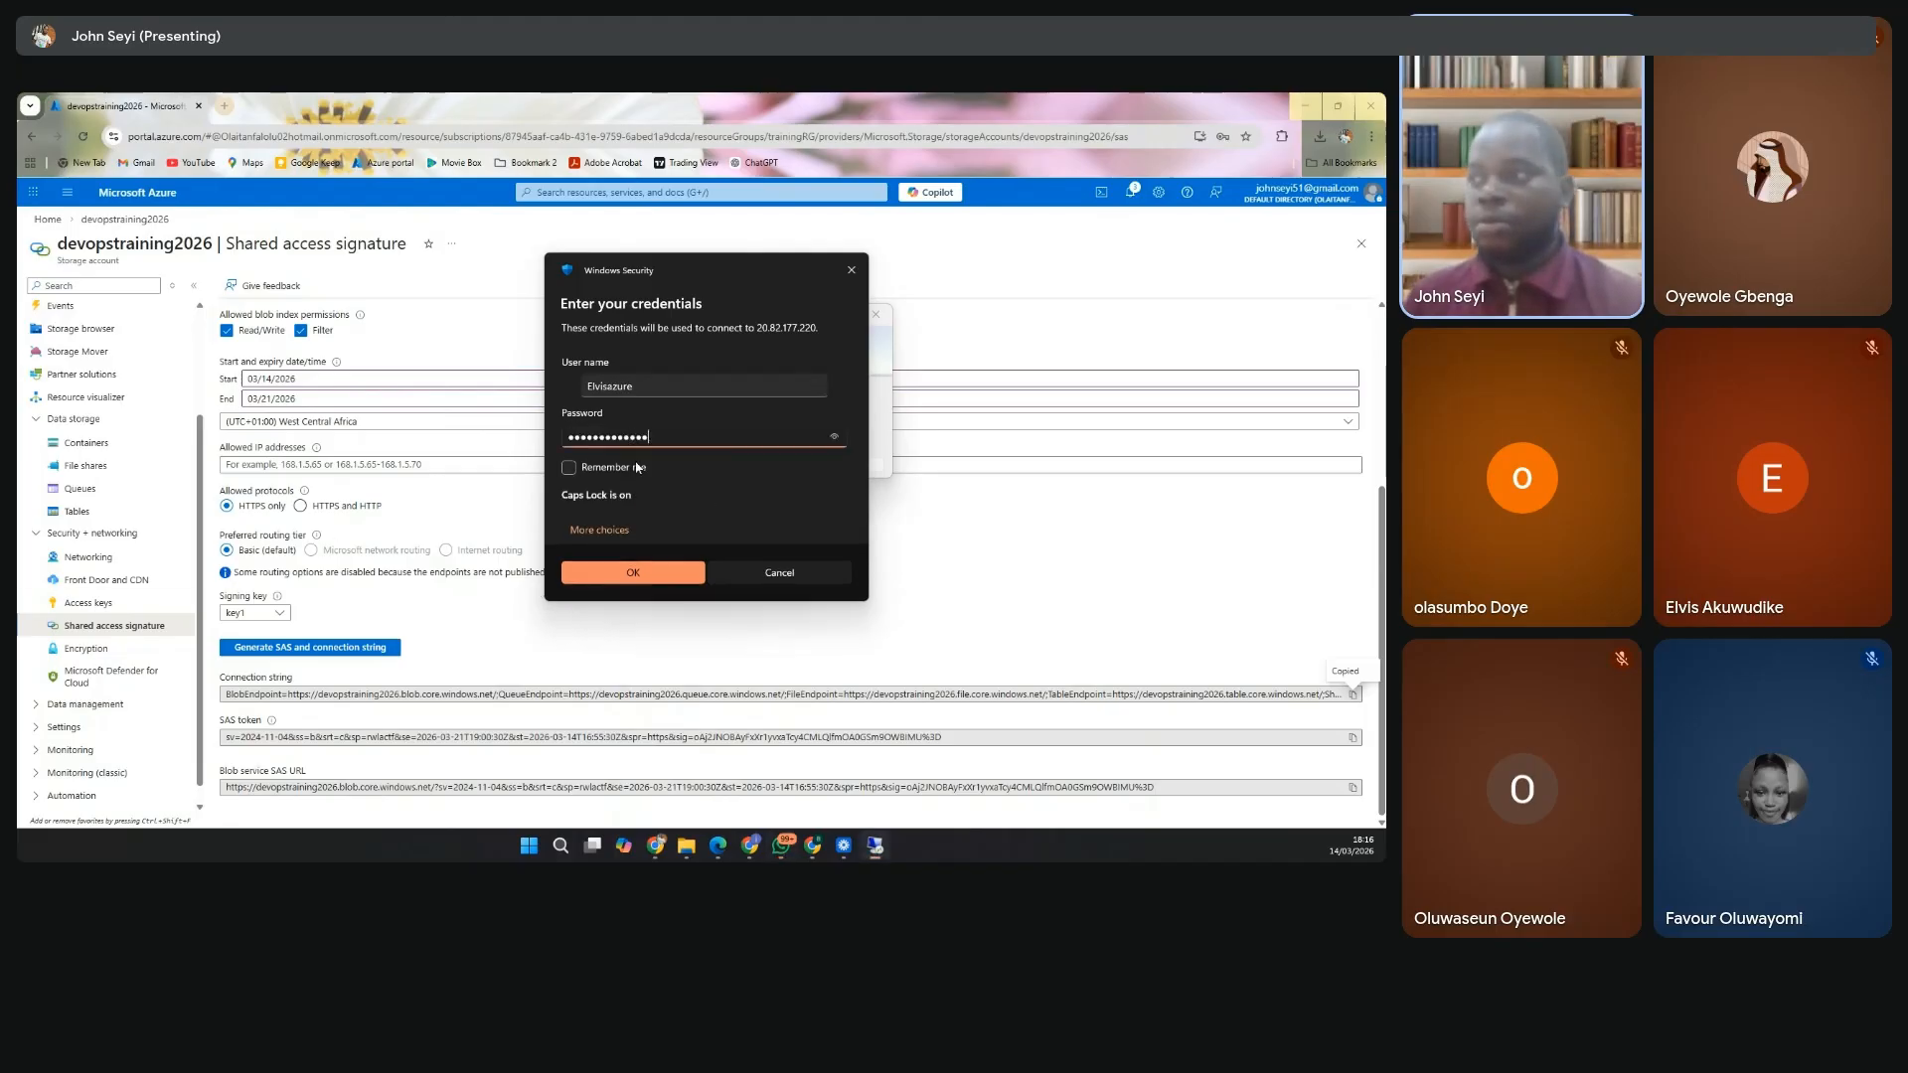
click(634, 573)
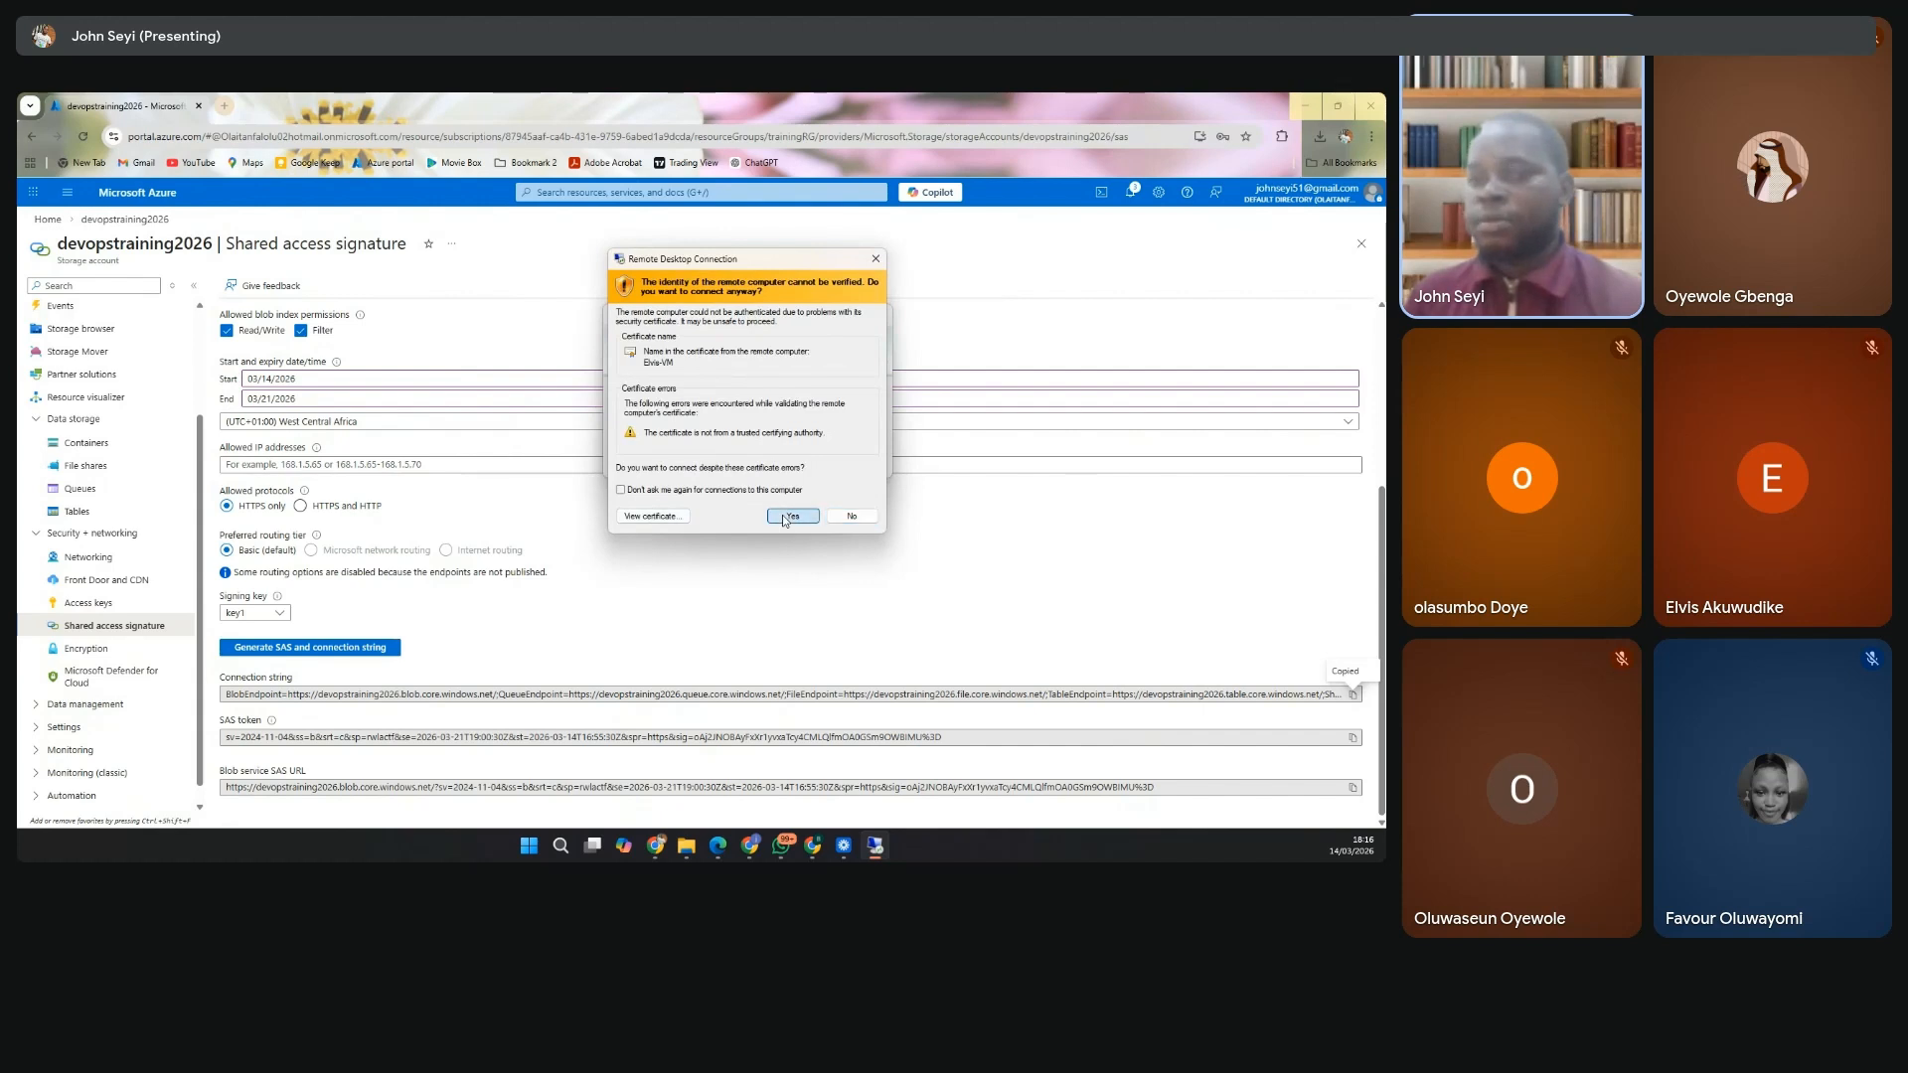
click(783, 519)
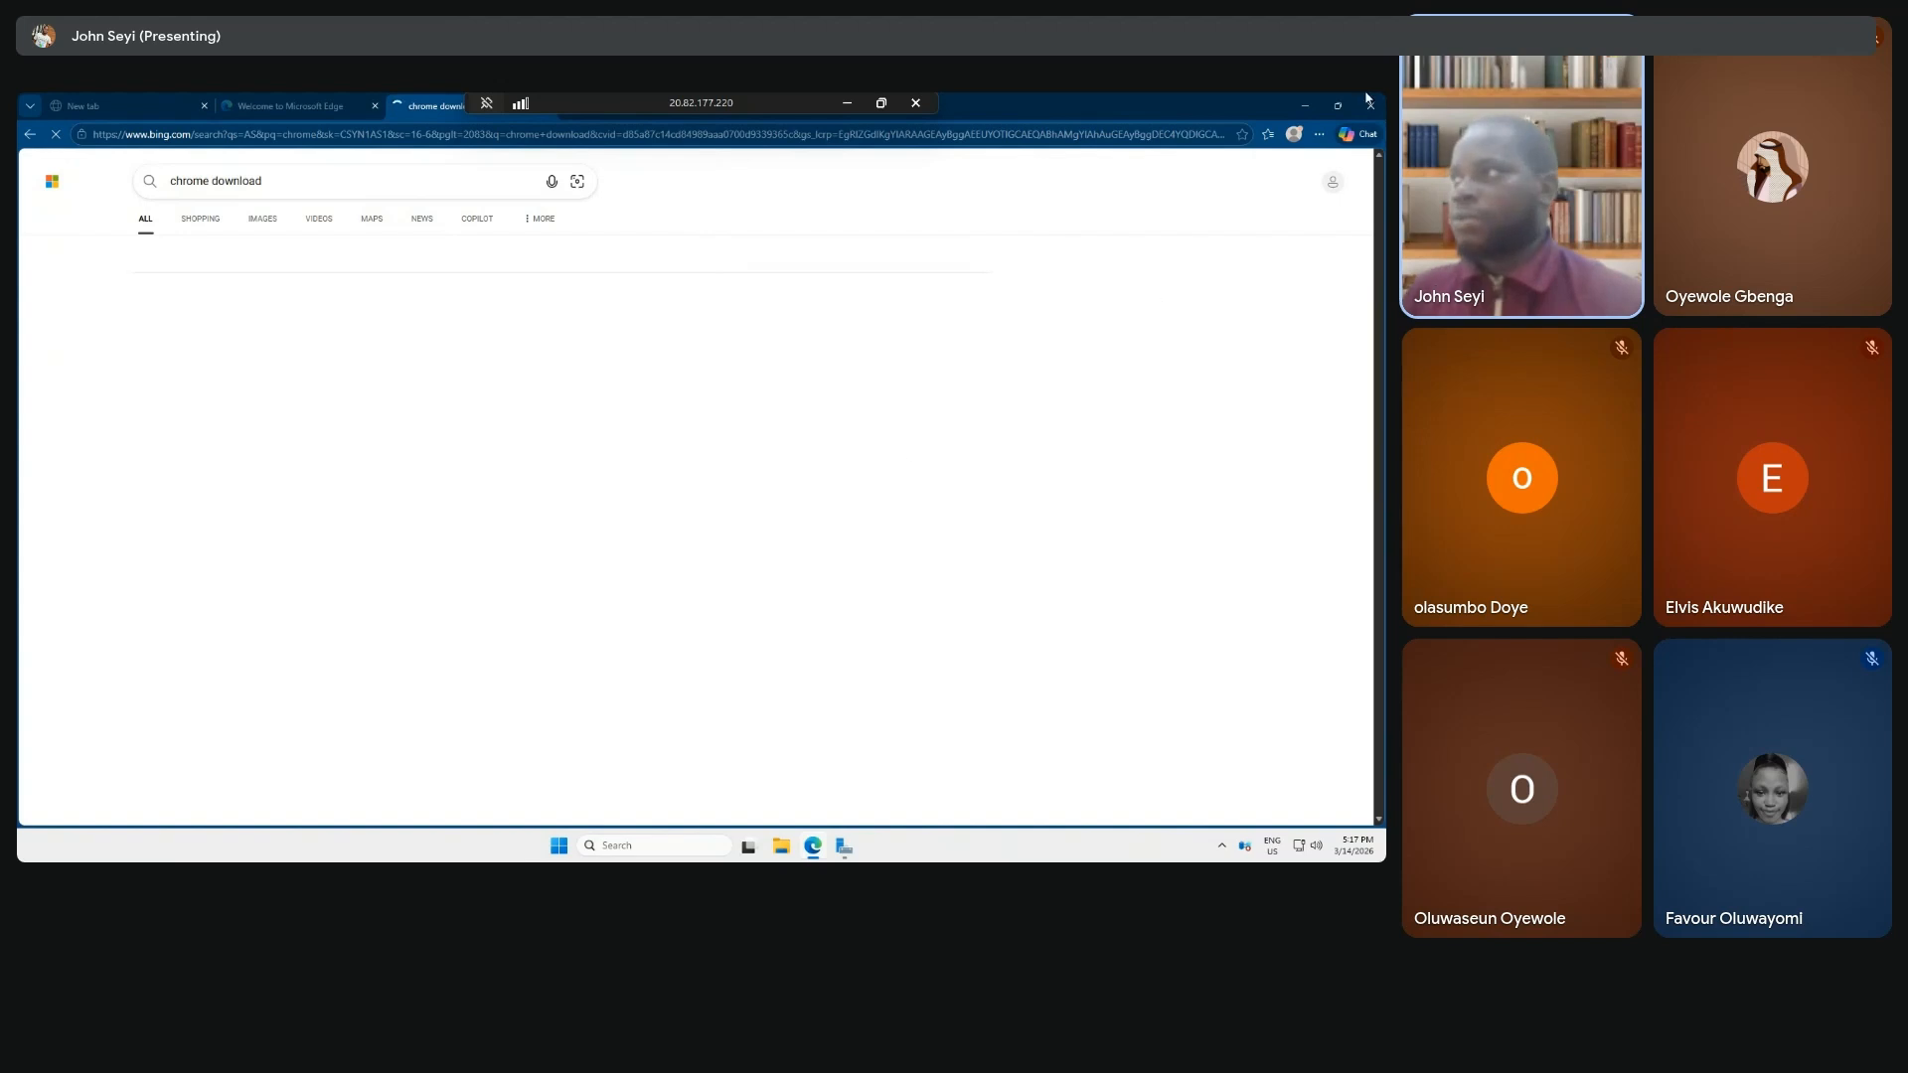
Minimize Edge and Server Manager on the VM and open File Explorer at its Home page.
click(1305, 105)
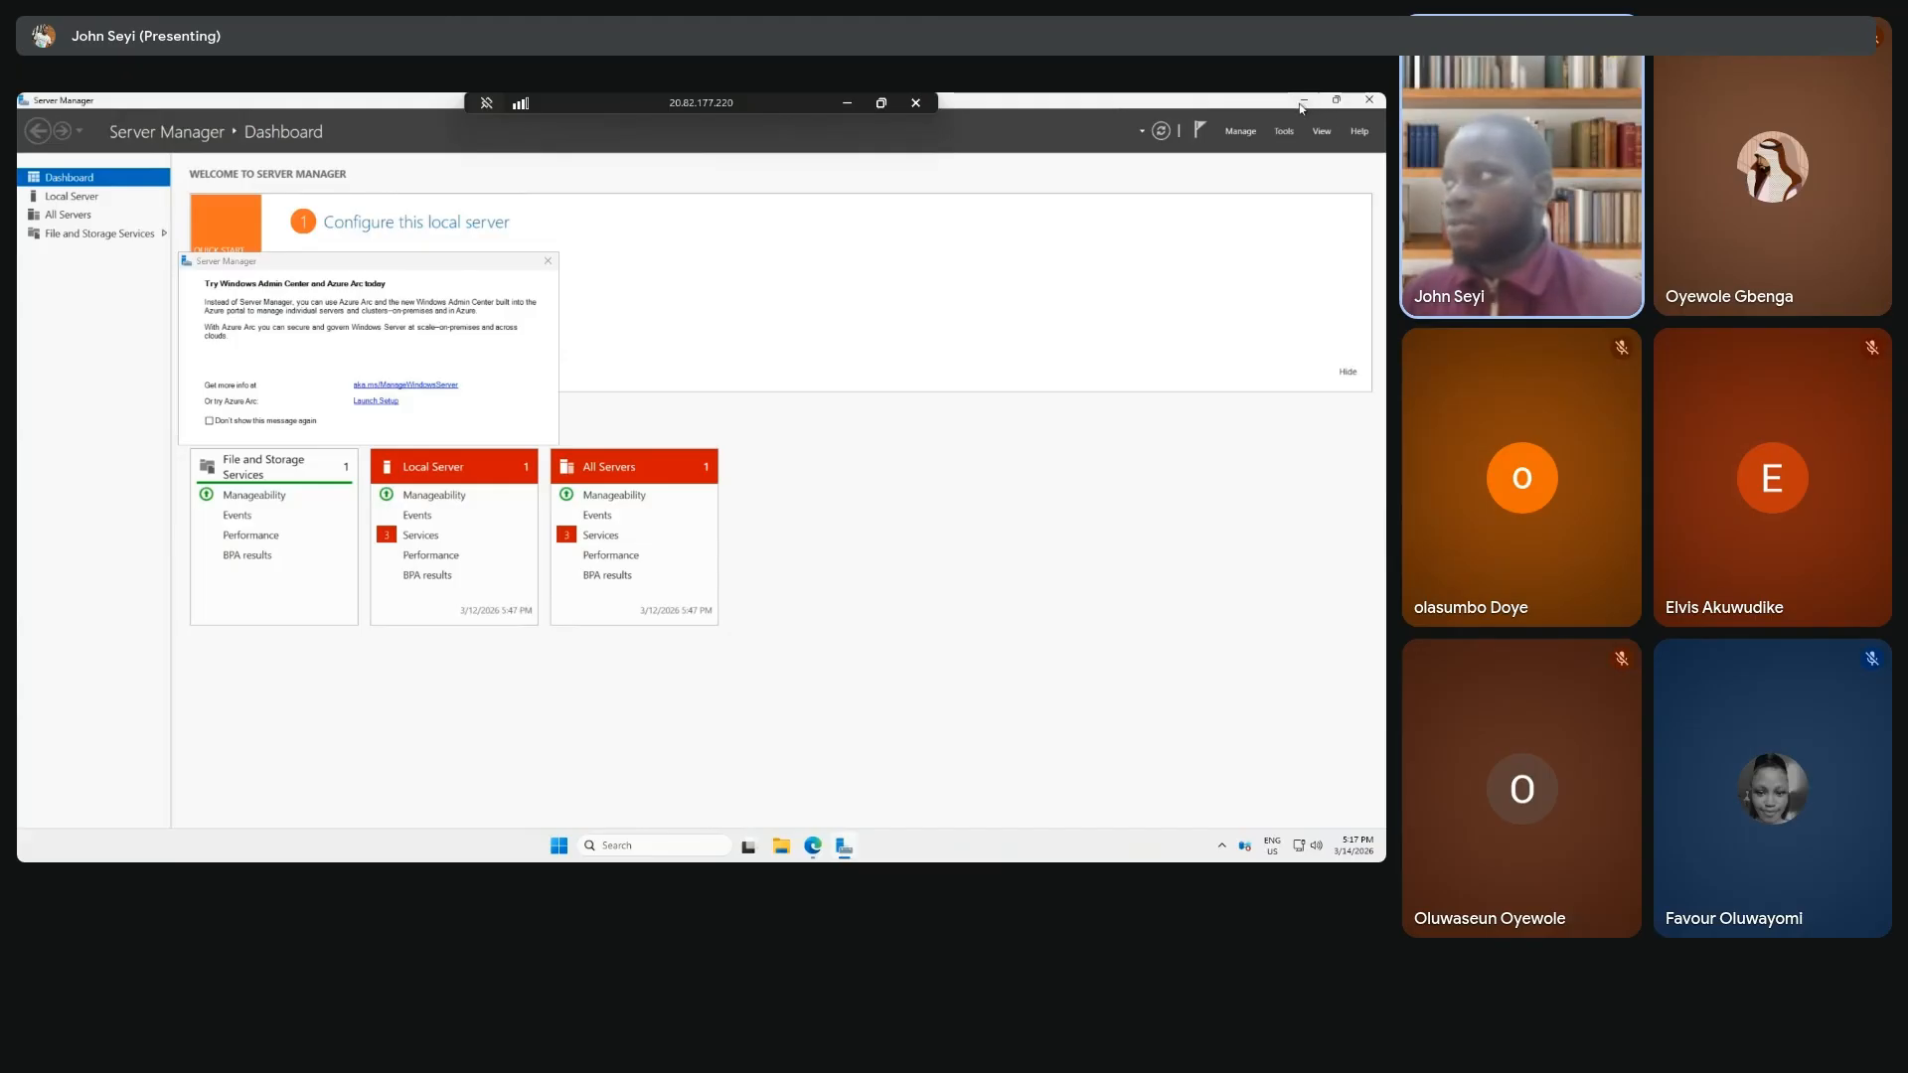
click(1306, 101)
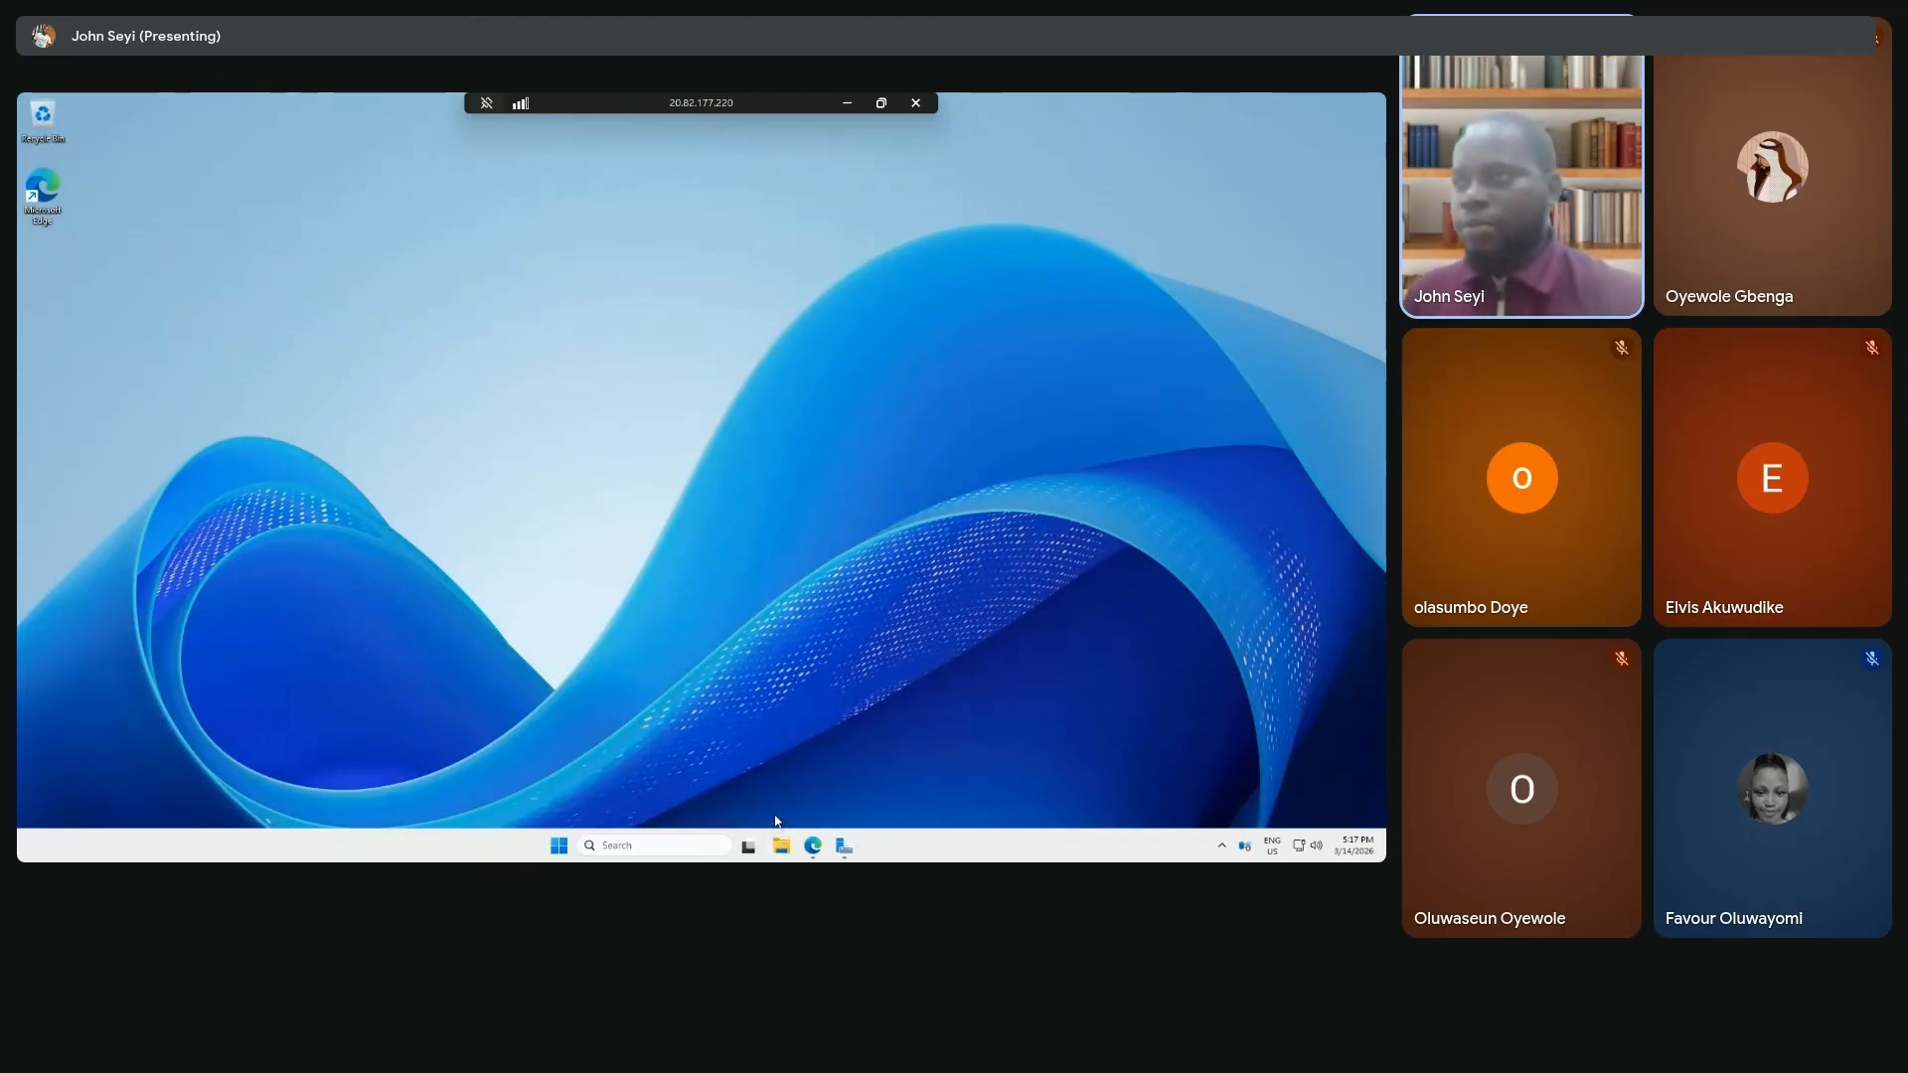
click(781, 845)
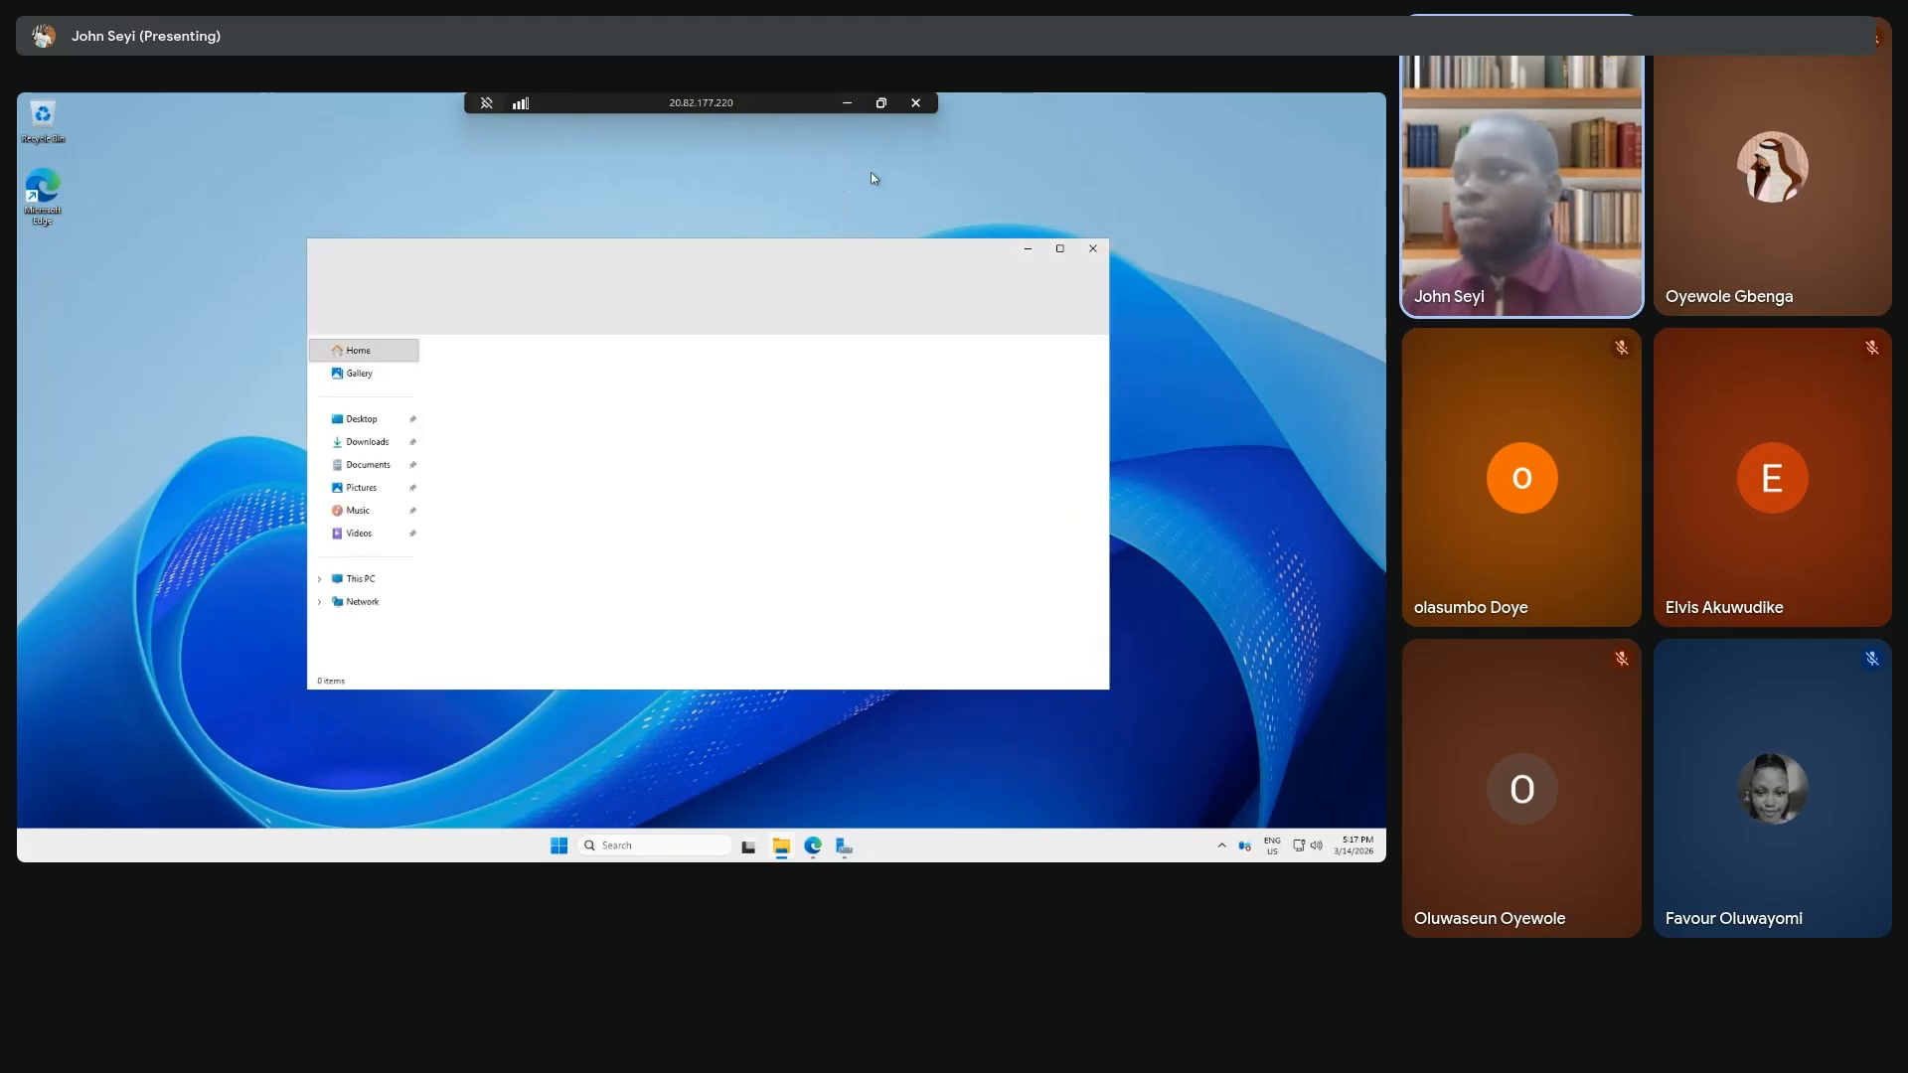
Minimize the remote session and open the firstfile share from the storage account's File shares list.
click(847, 103)
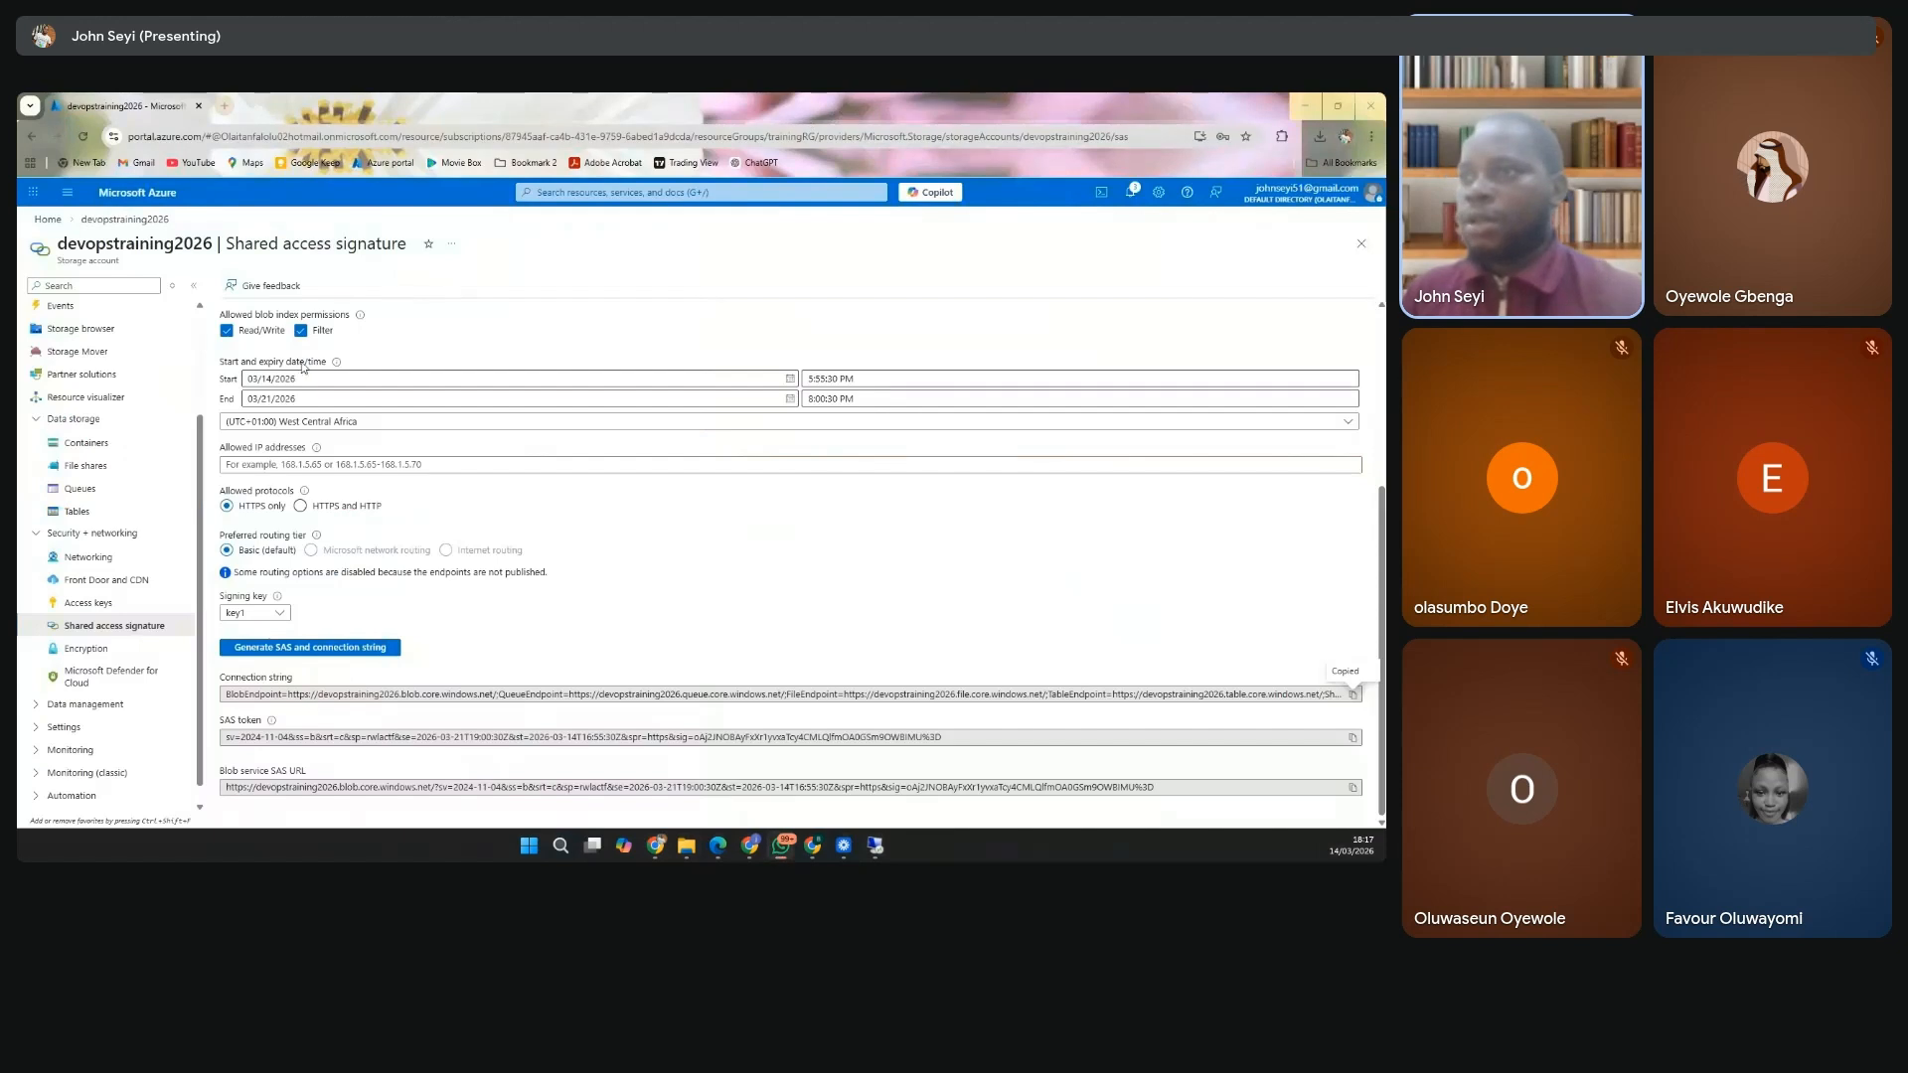
click(68, 468)
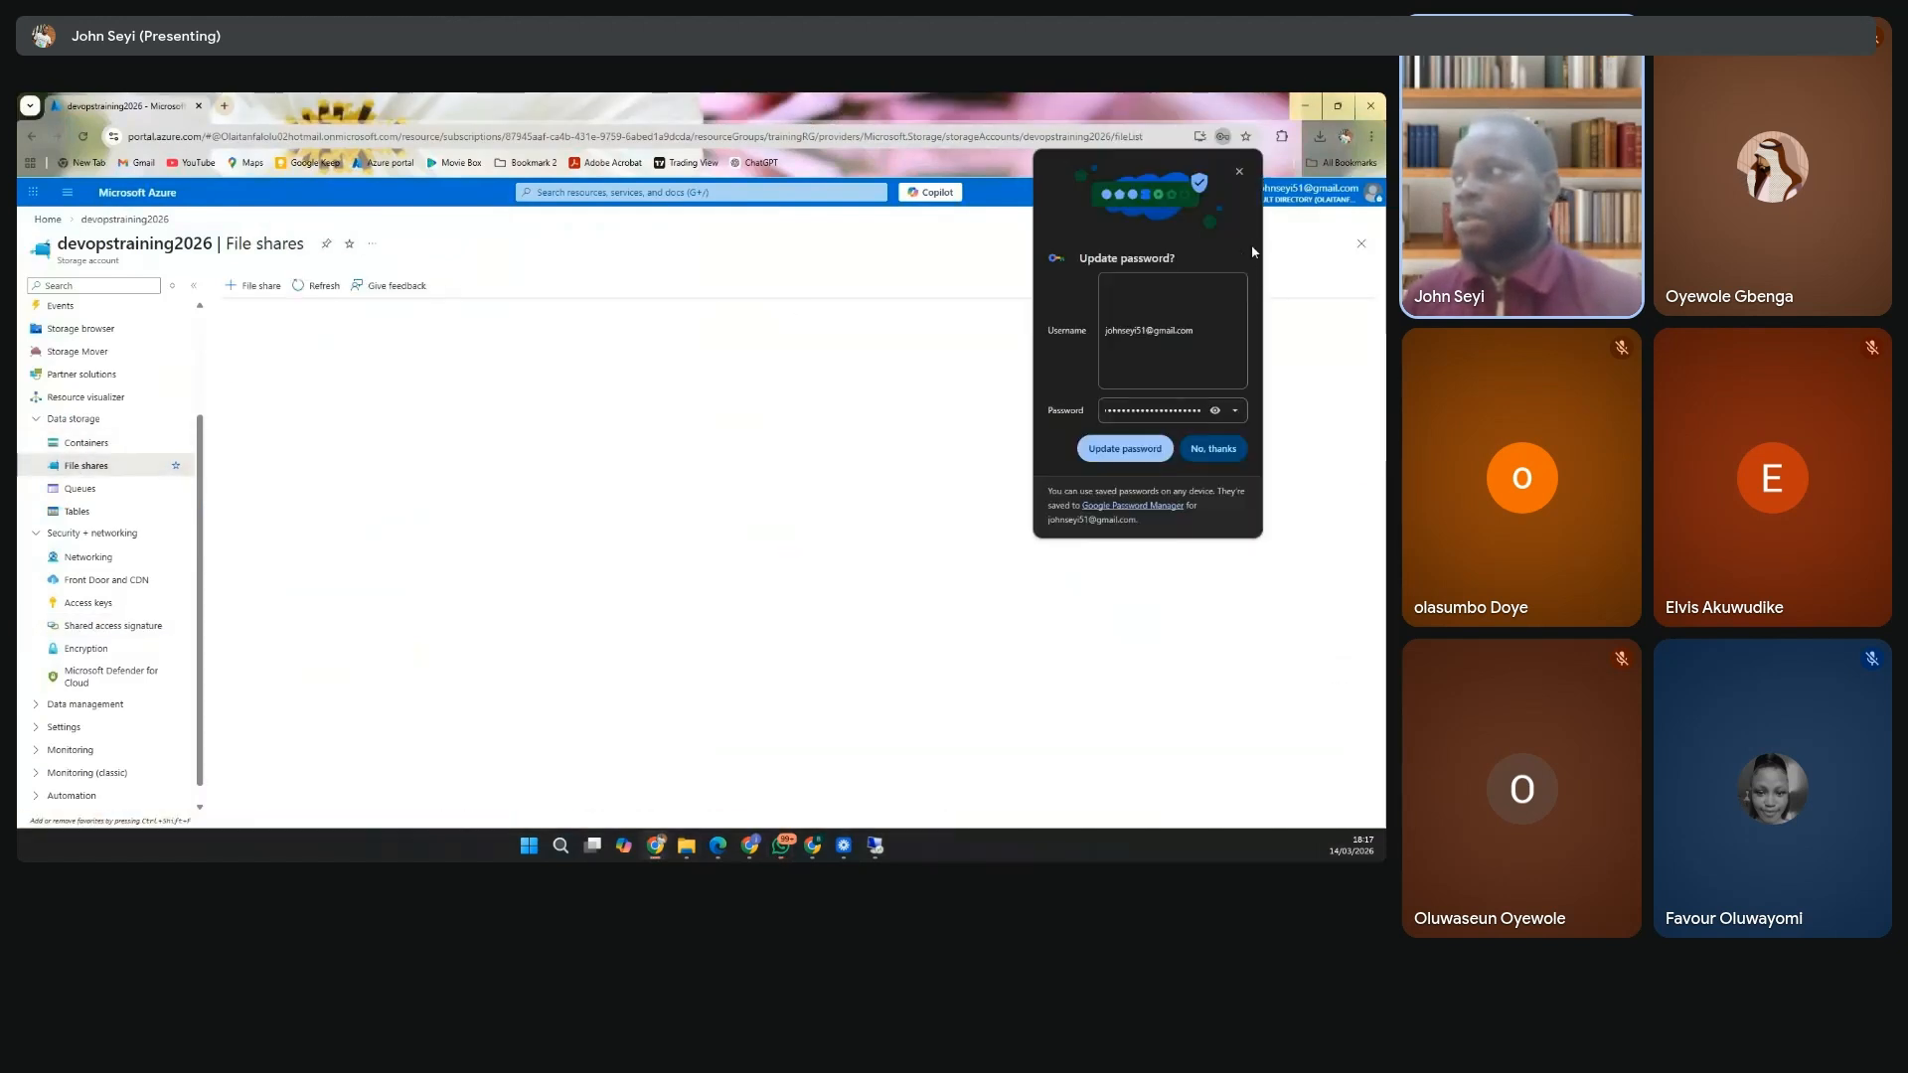
click(1124, 448)
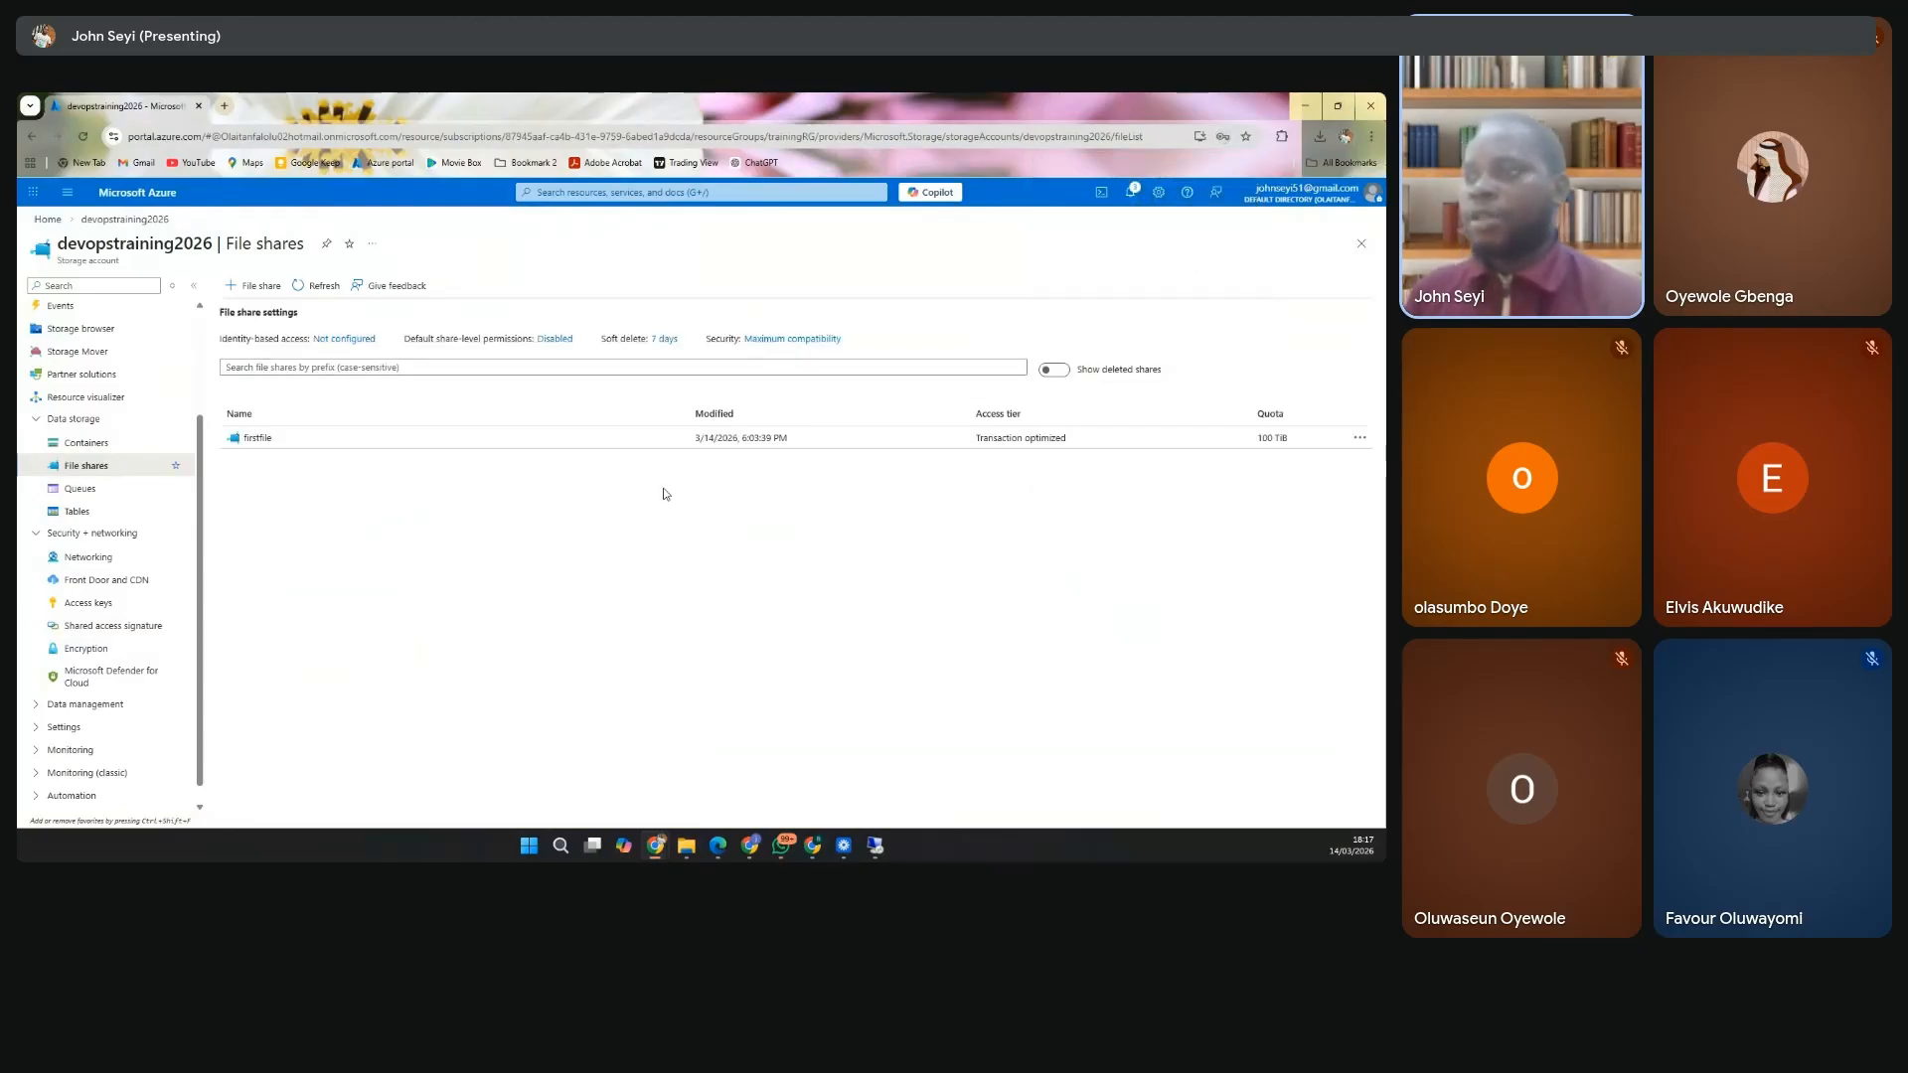
click(256, 440)
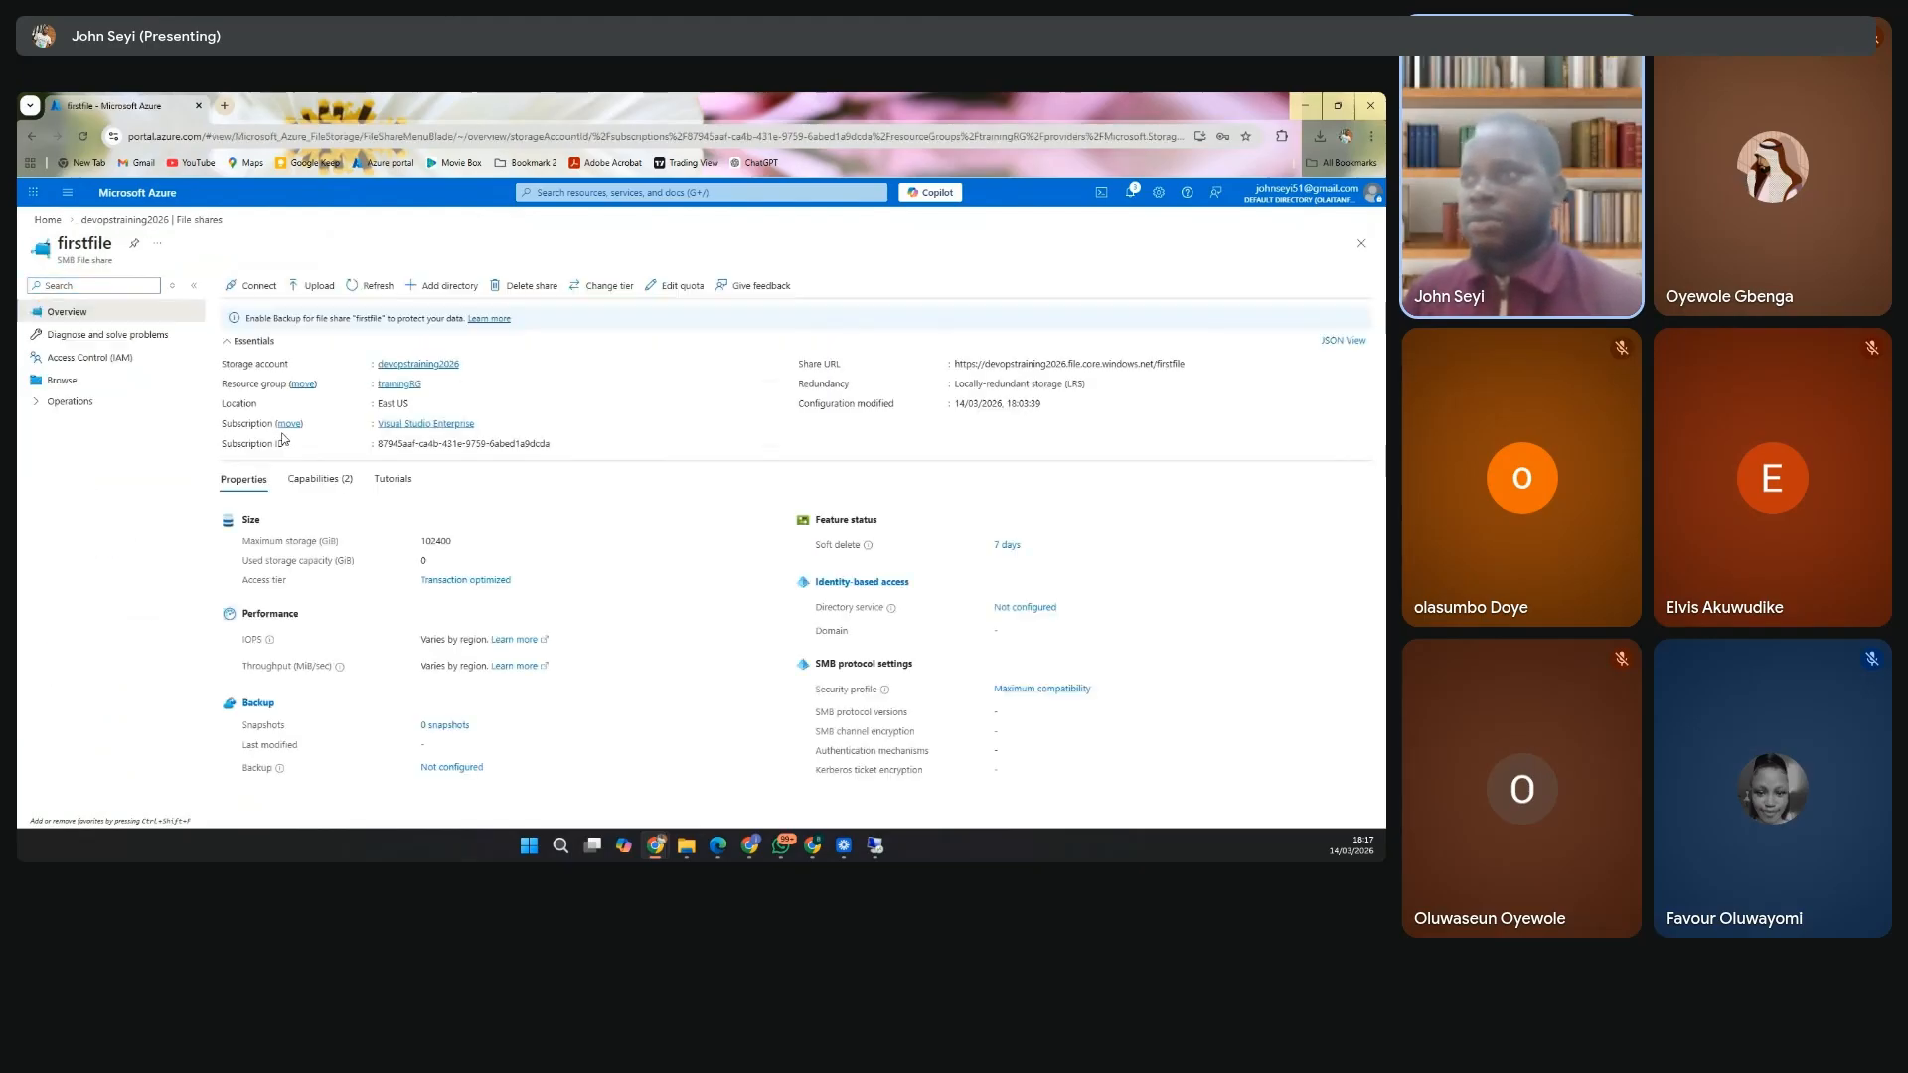
Copy firstfile's PowerShell script for mounting drive Z, then switch back to the remote VM.
click(257, 287)
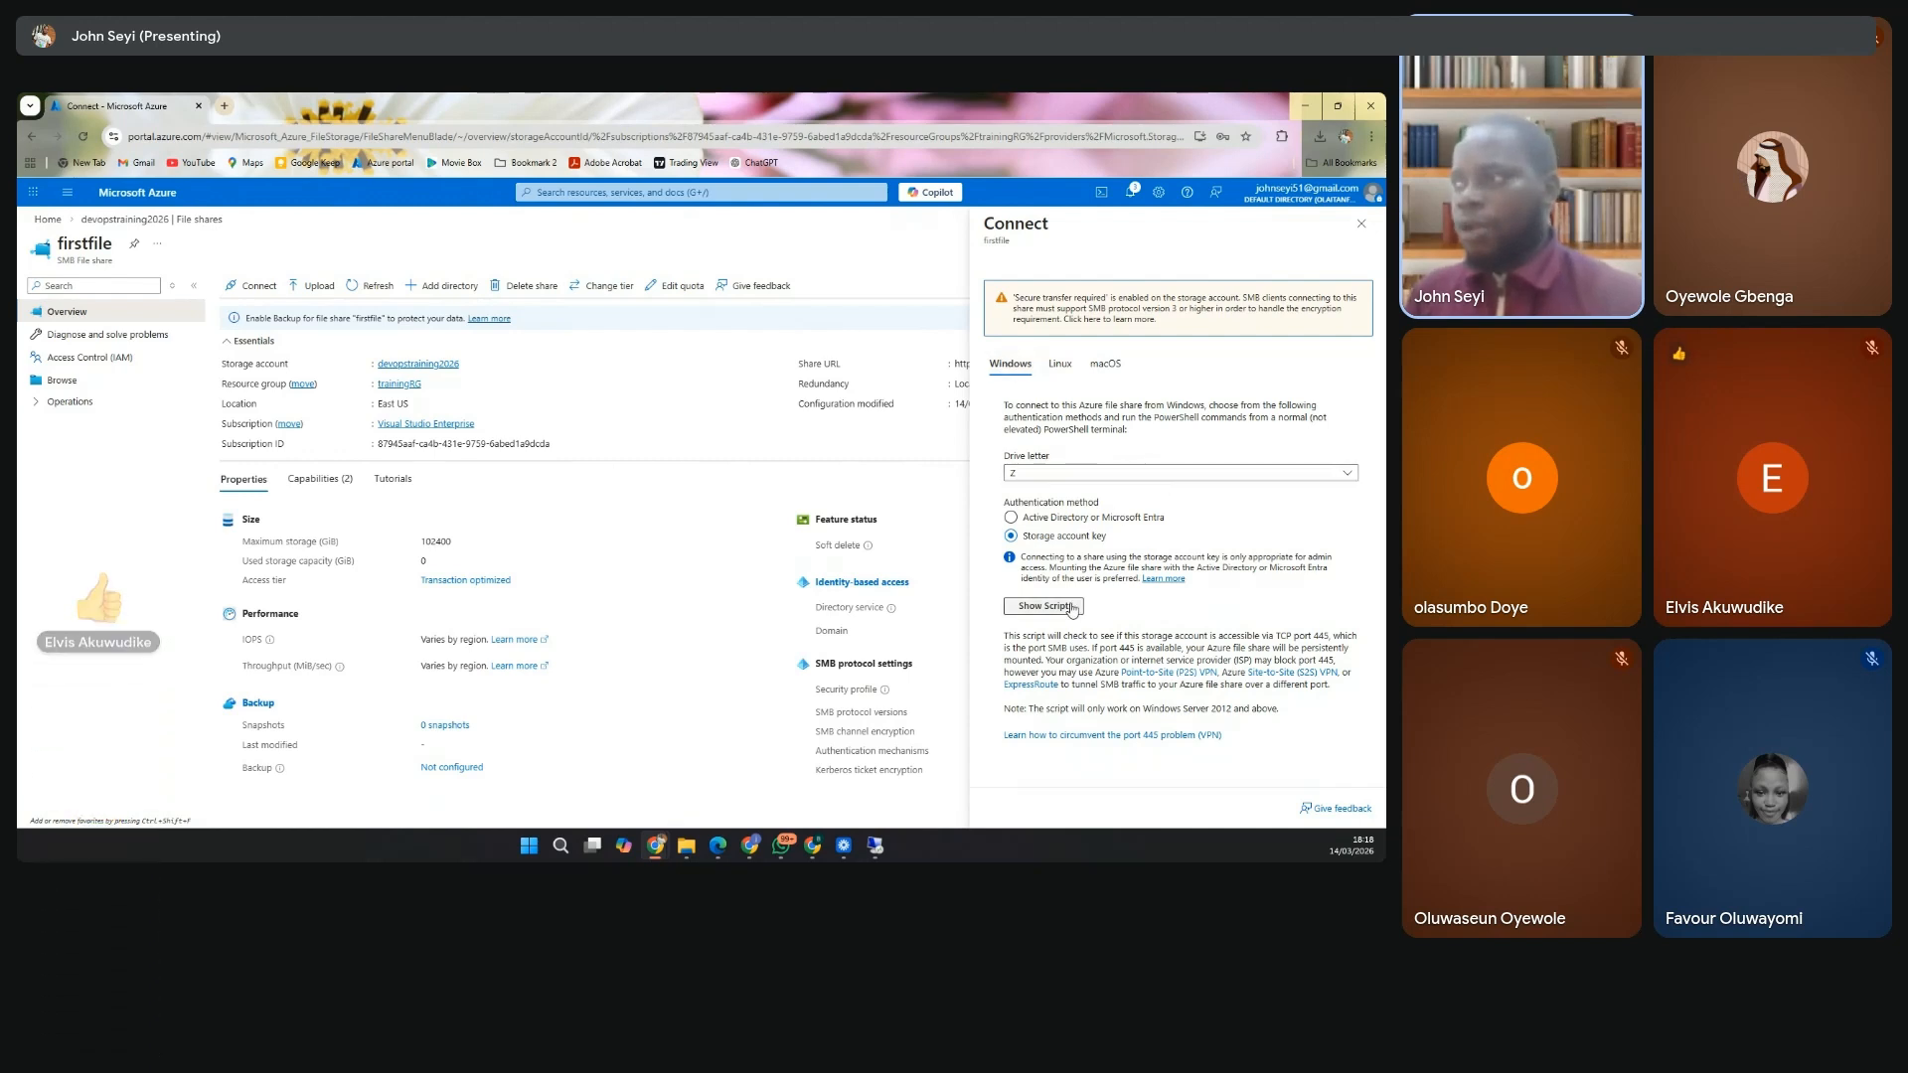
click(1071, 607)
scroll(1071, 596, down, 1)
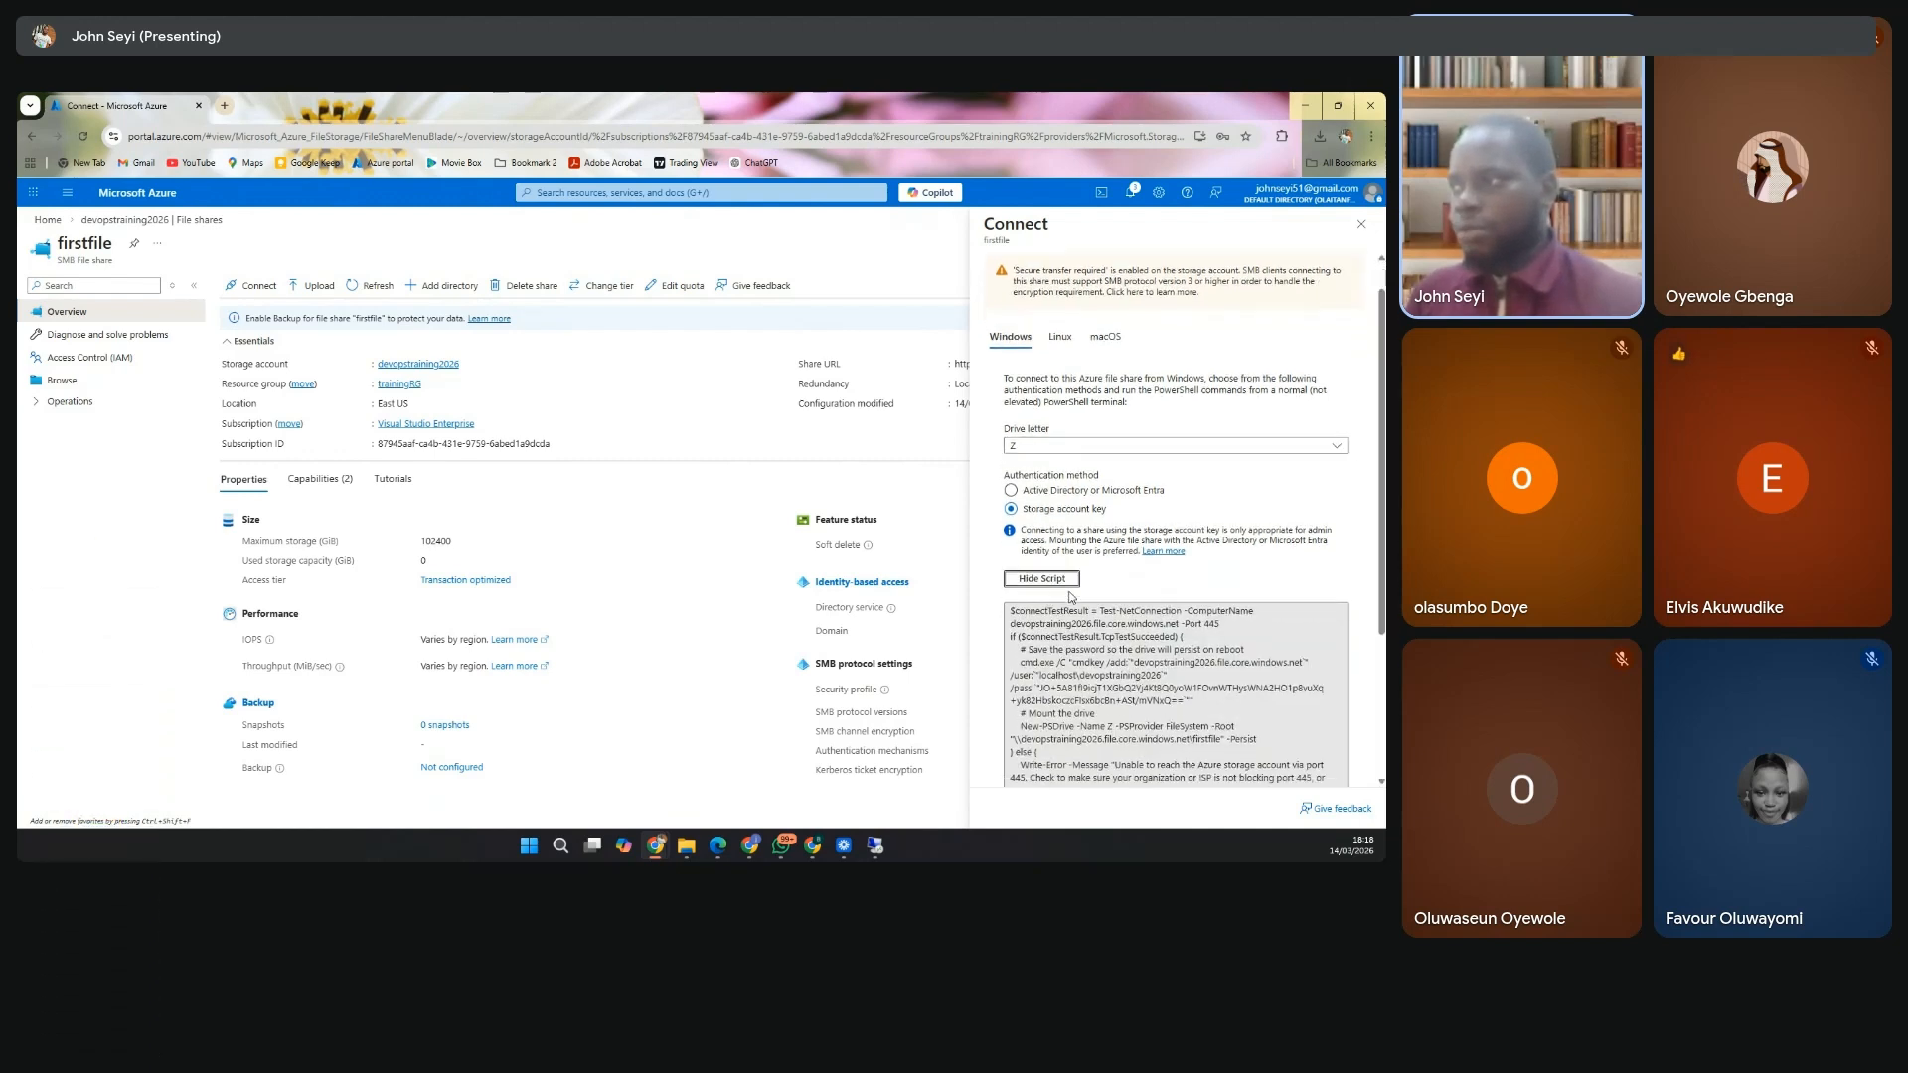
scroll(1071, 596, down, 3)
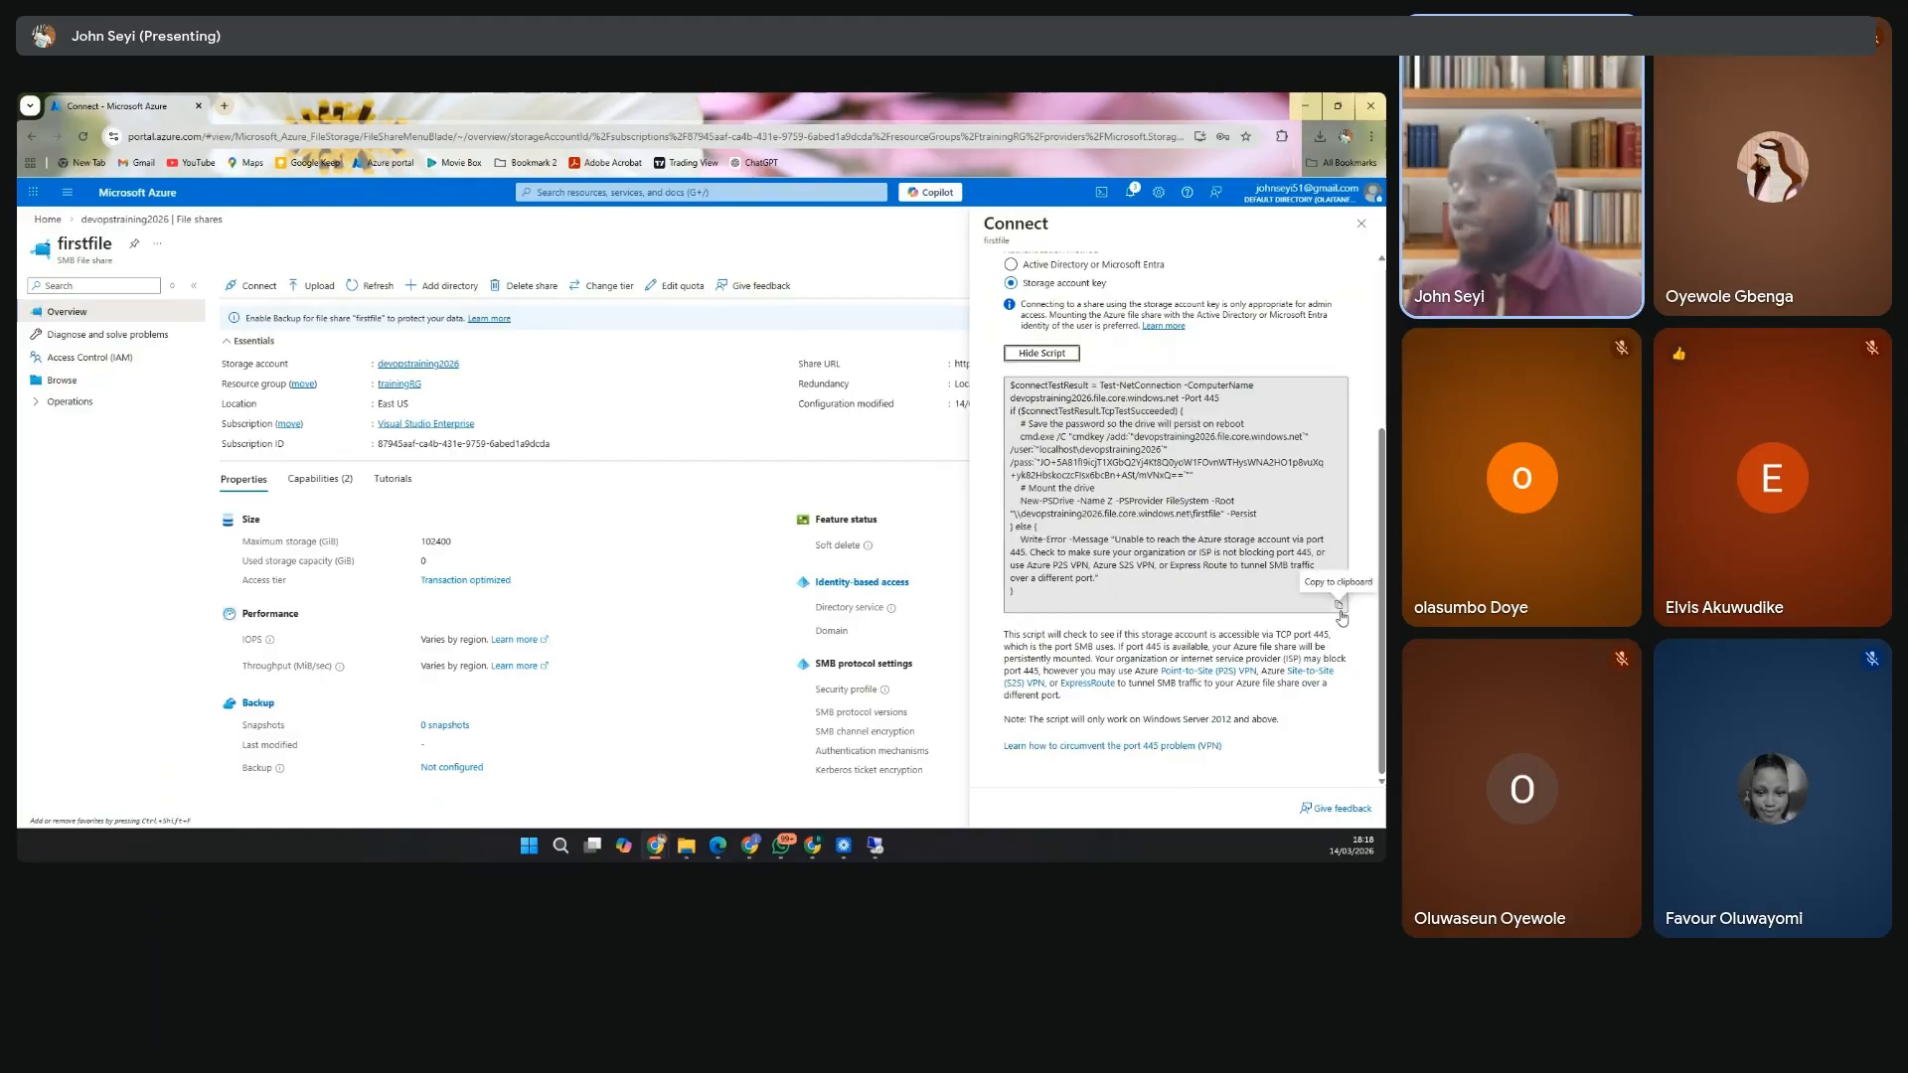
click(1338, 605)
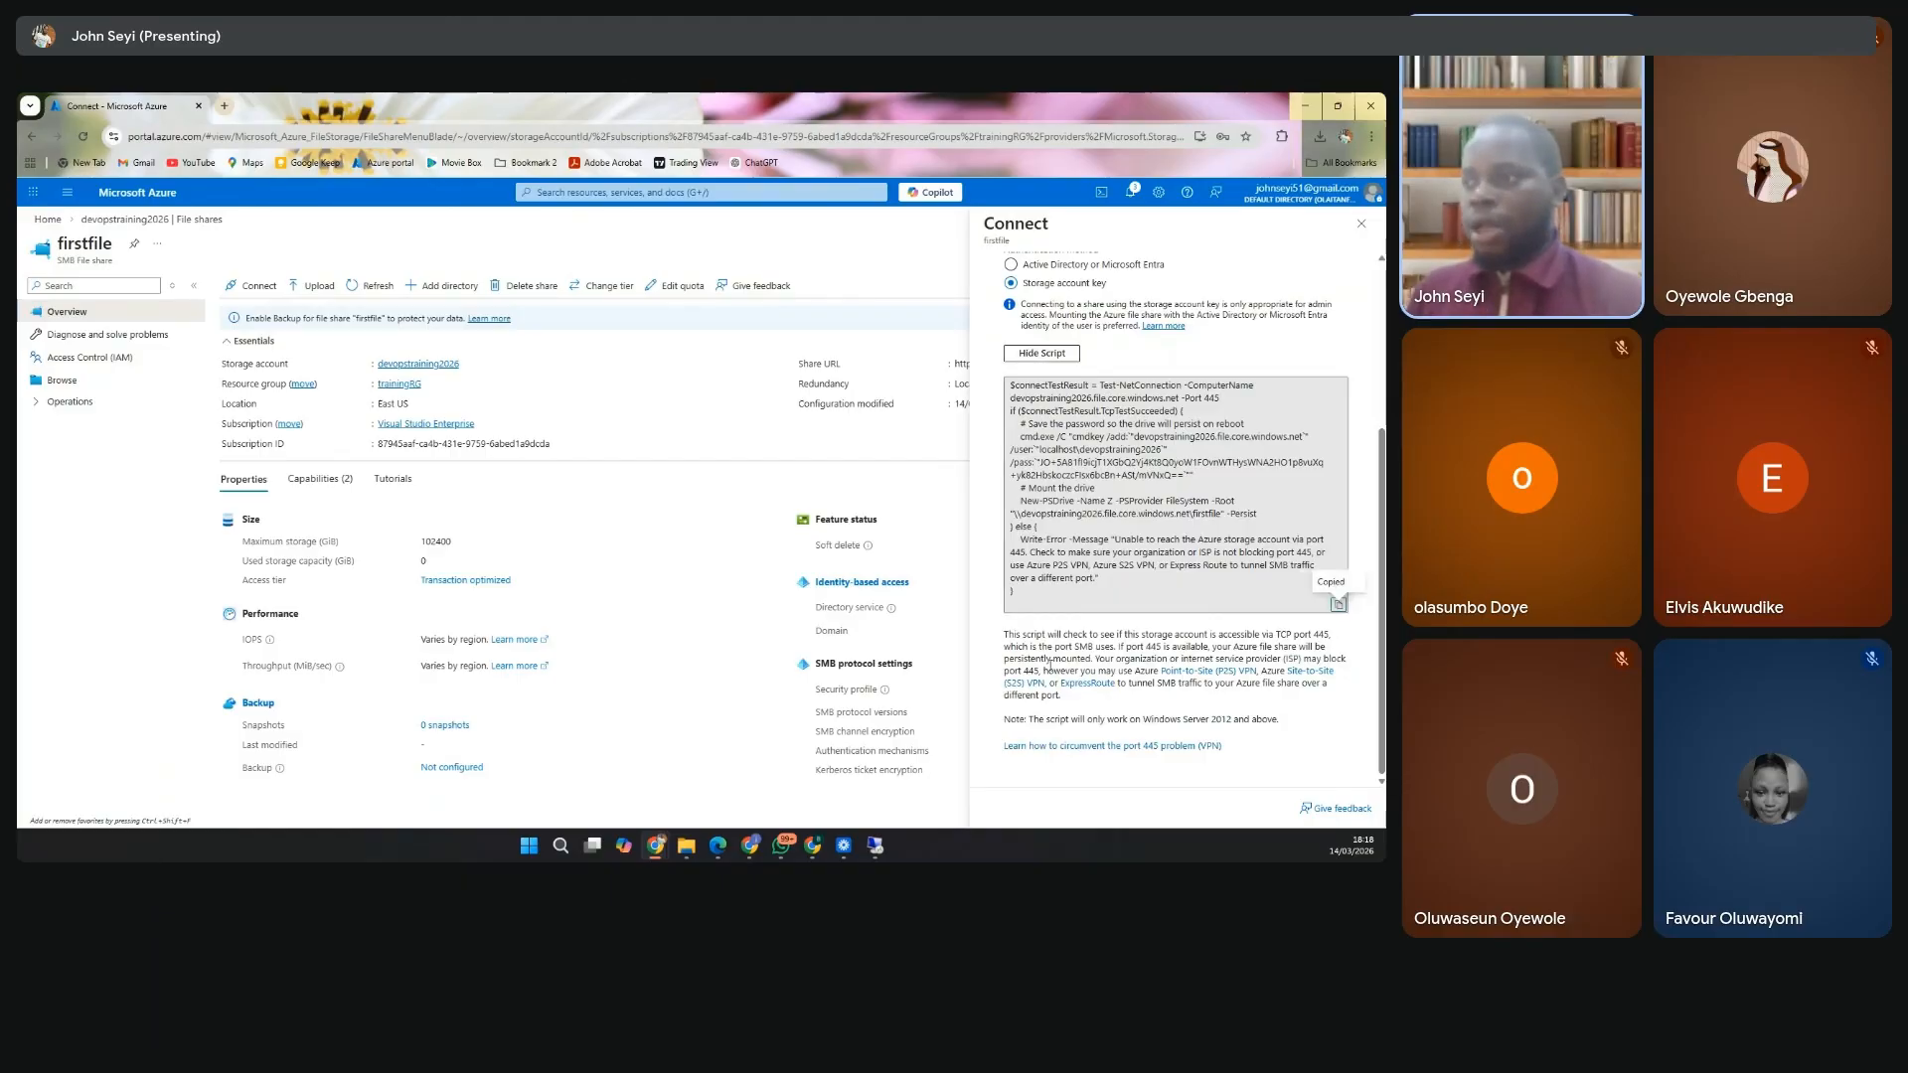
click(878, 846)
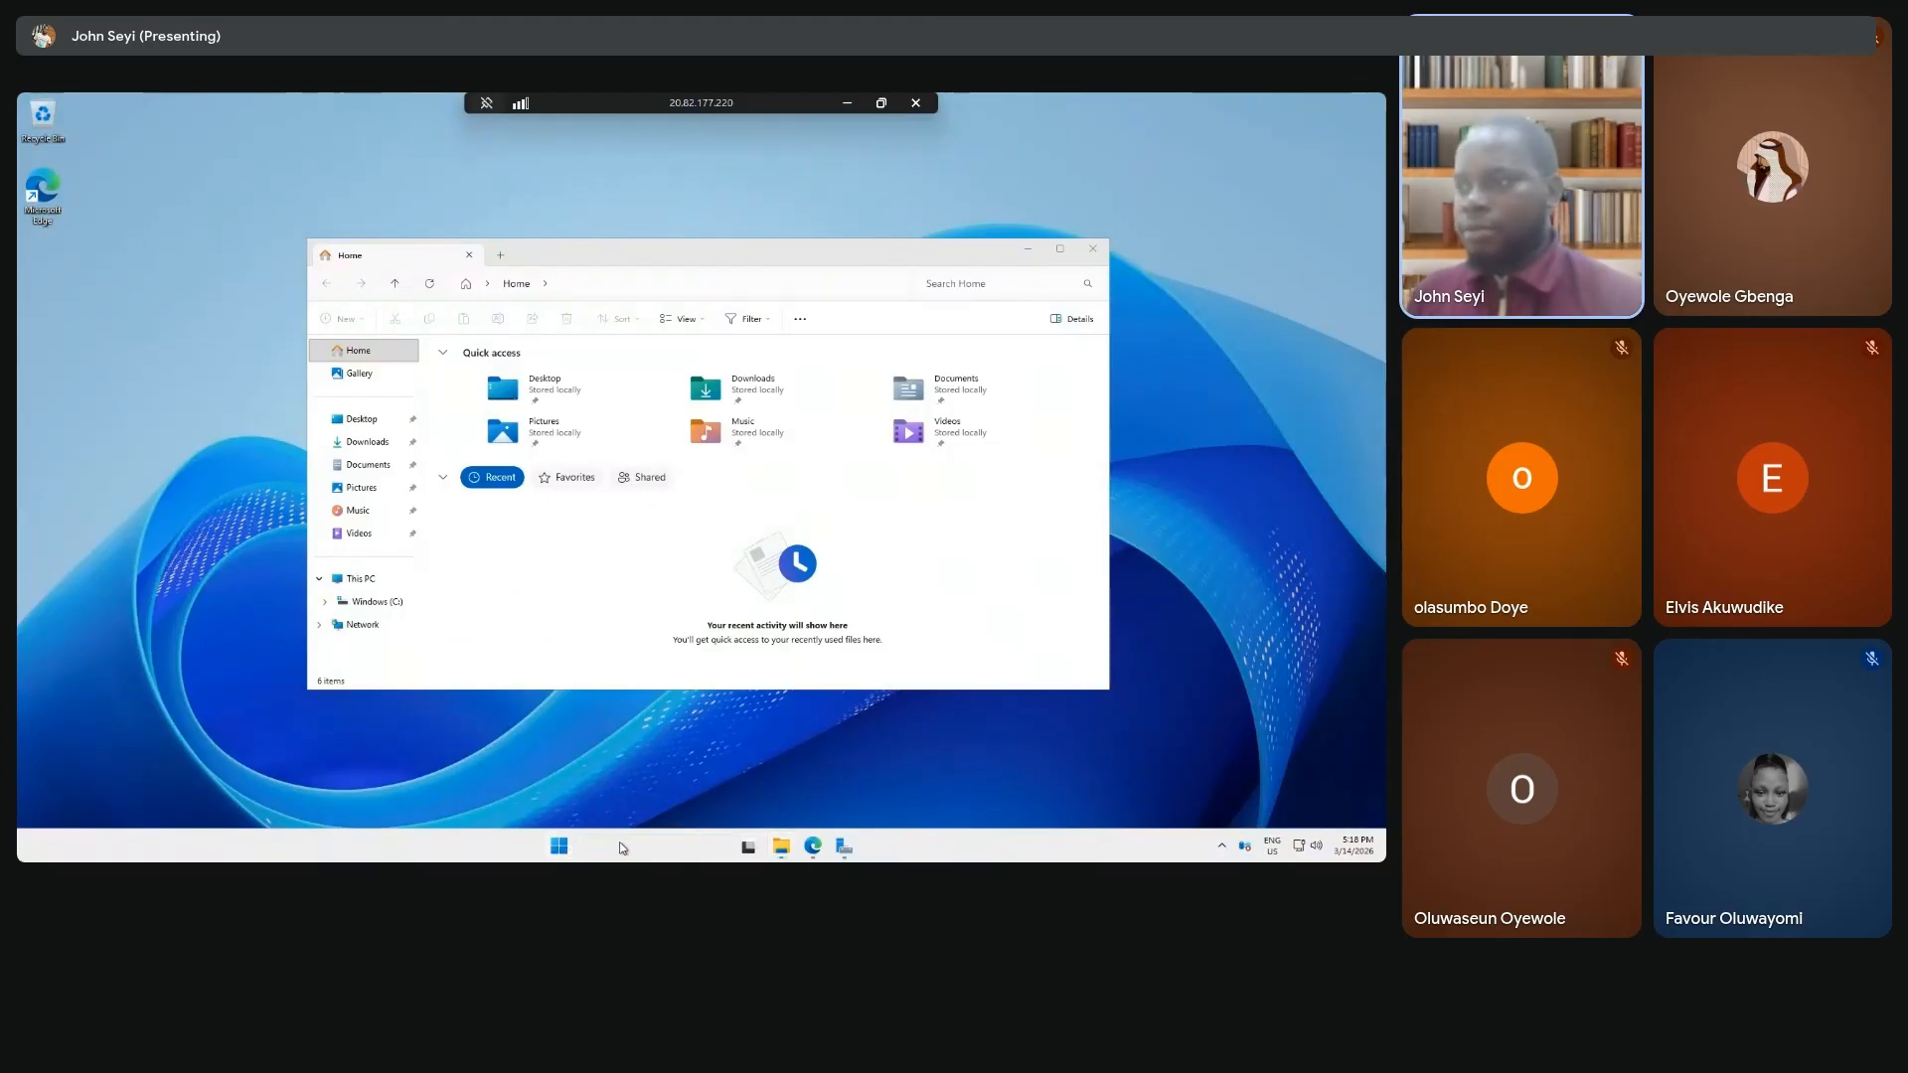
Search the VM for POWERSHELL and launch Windows PowerShell as administrator.
click(622, 846)
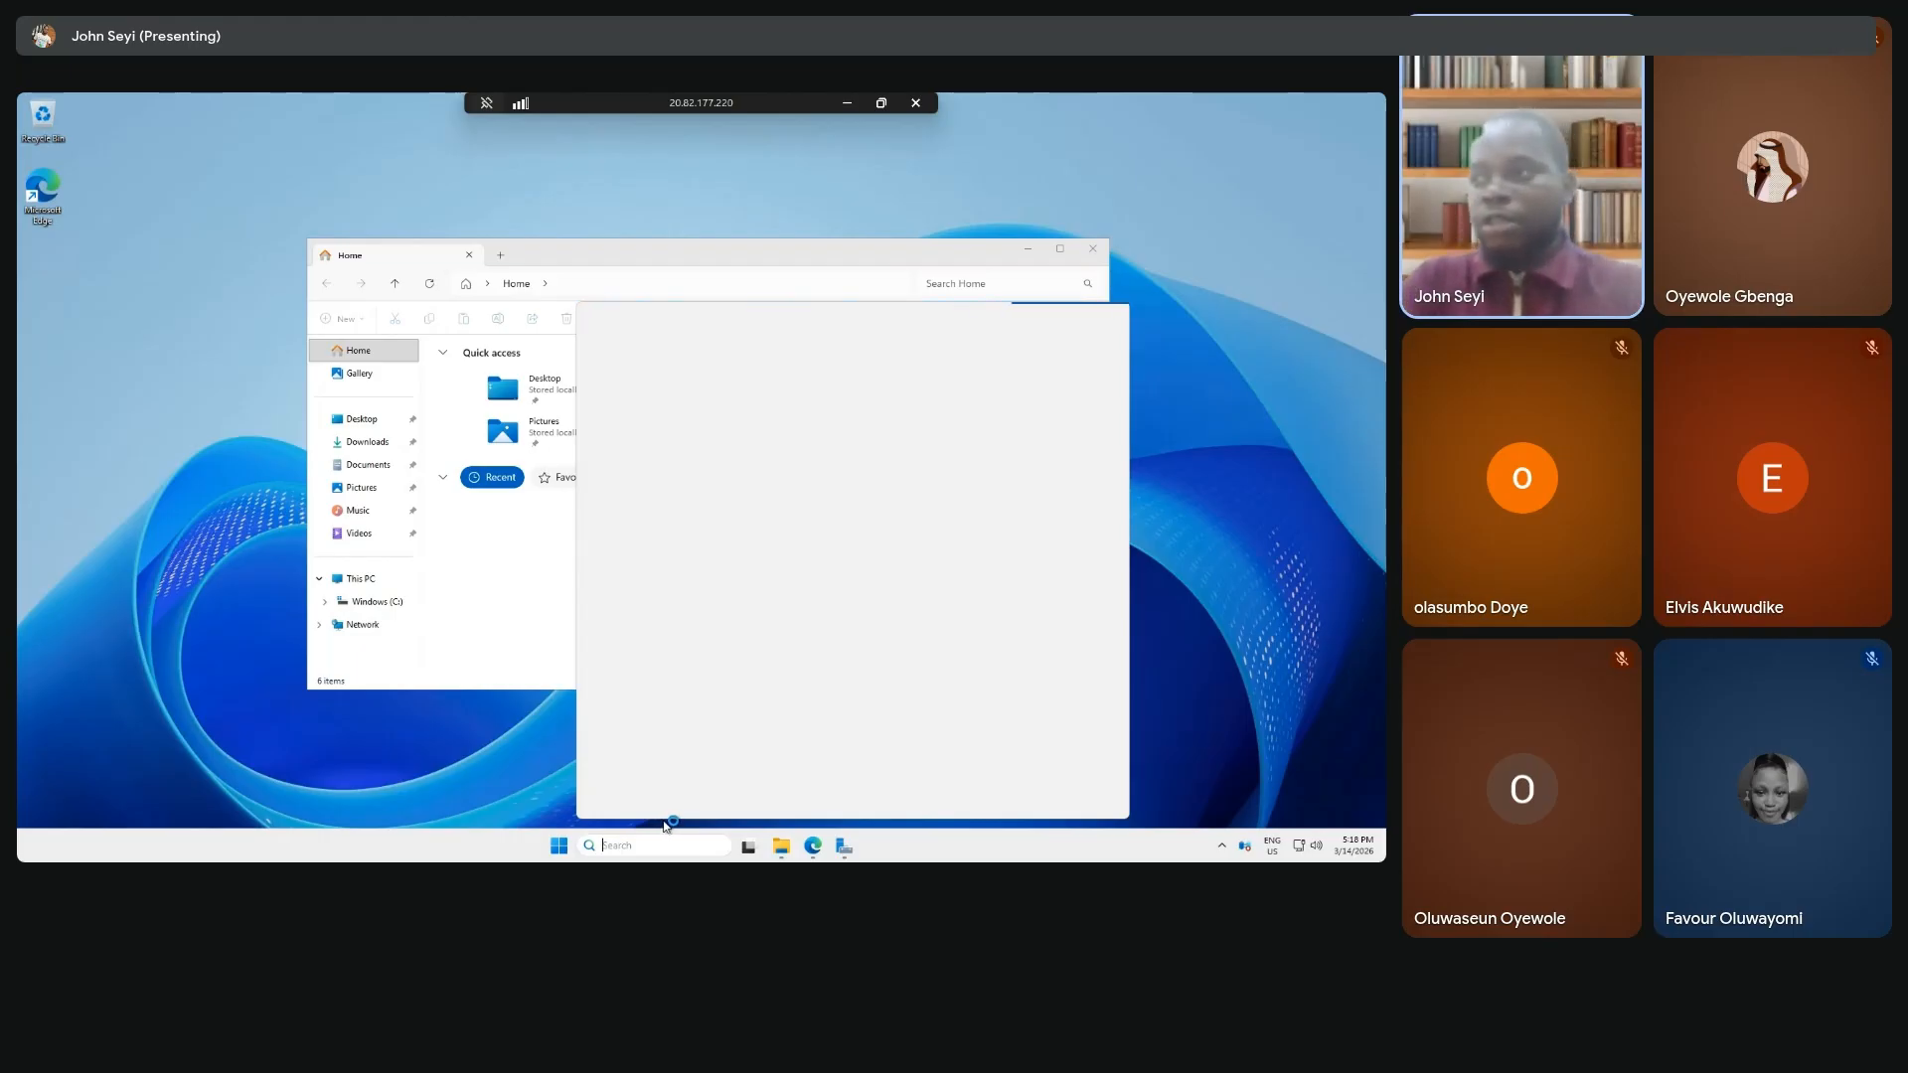
text(POWER)
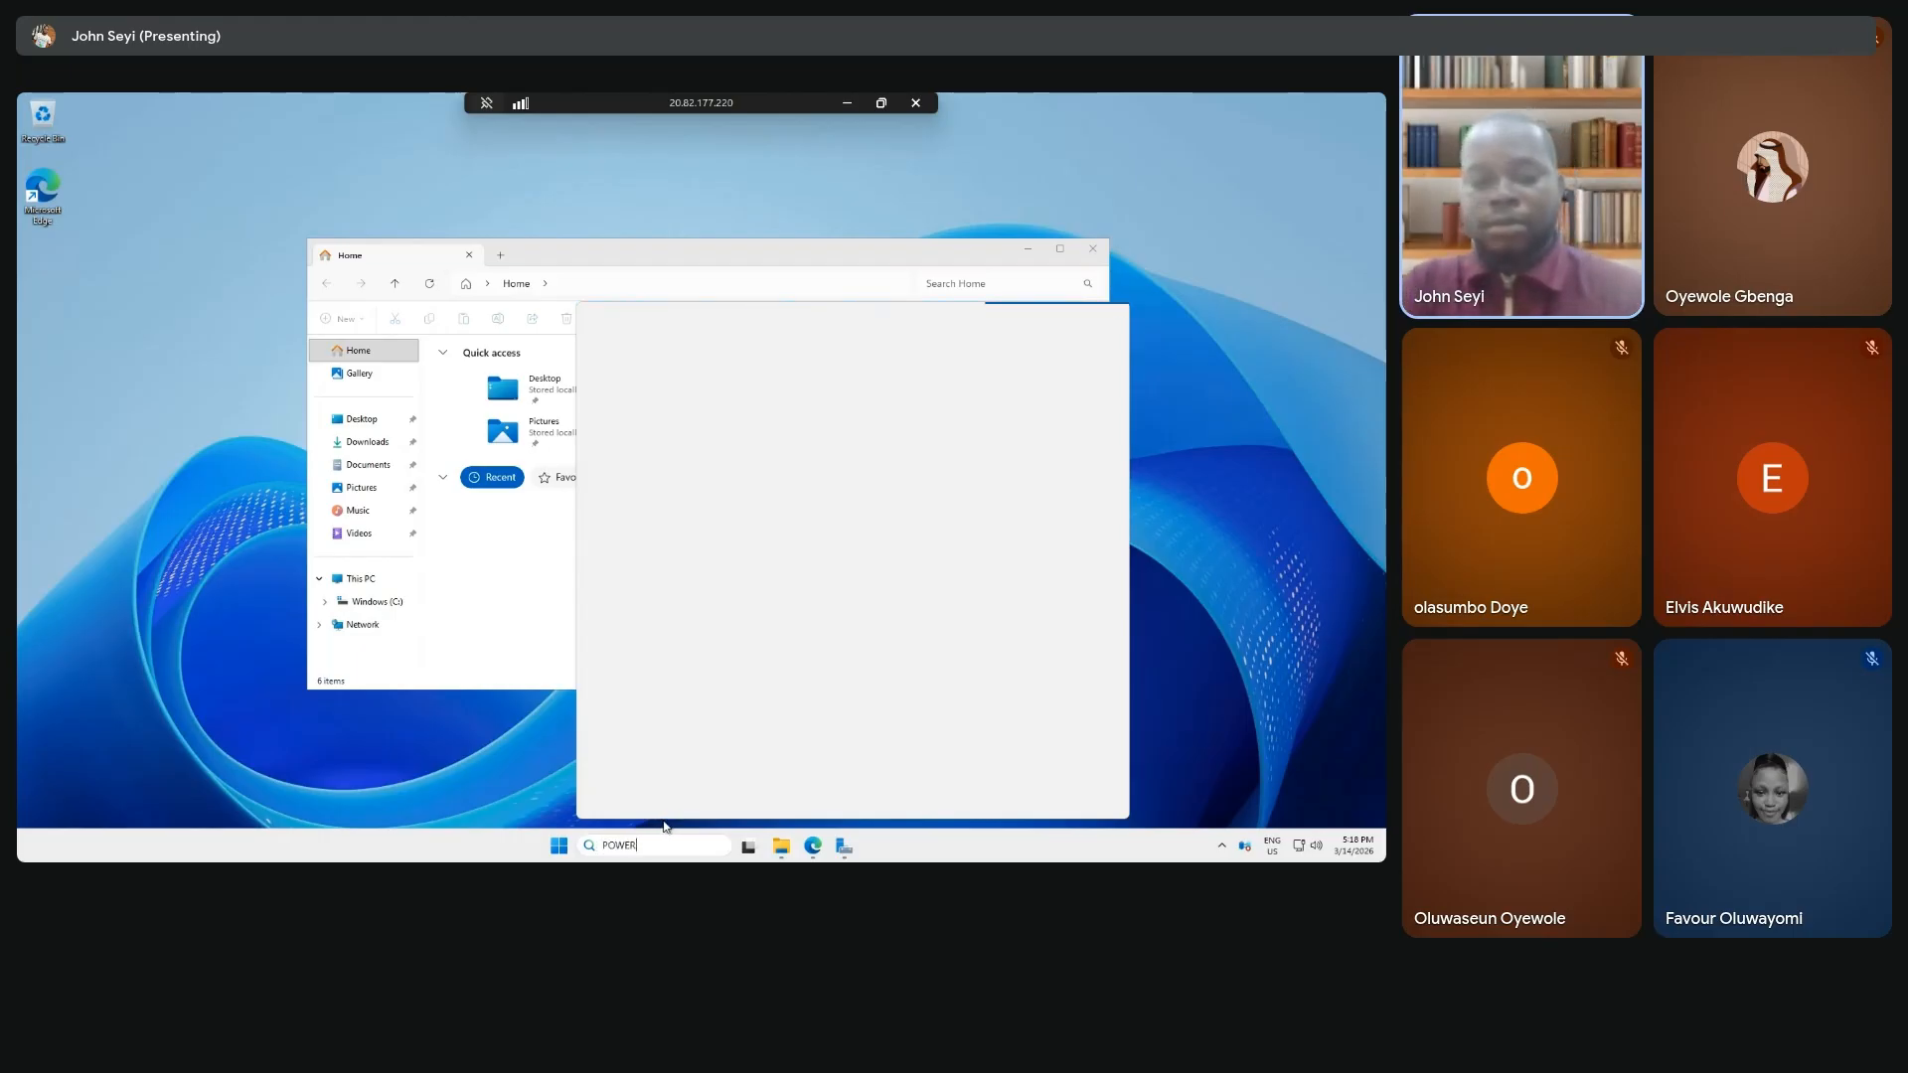
text(S)
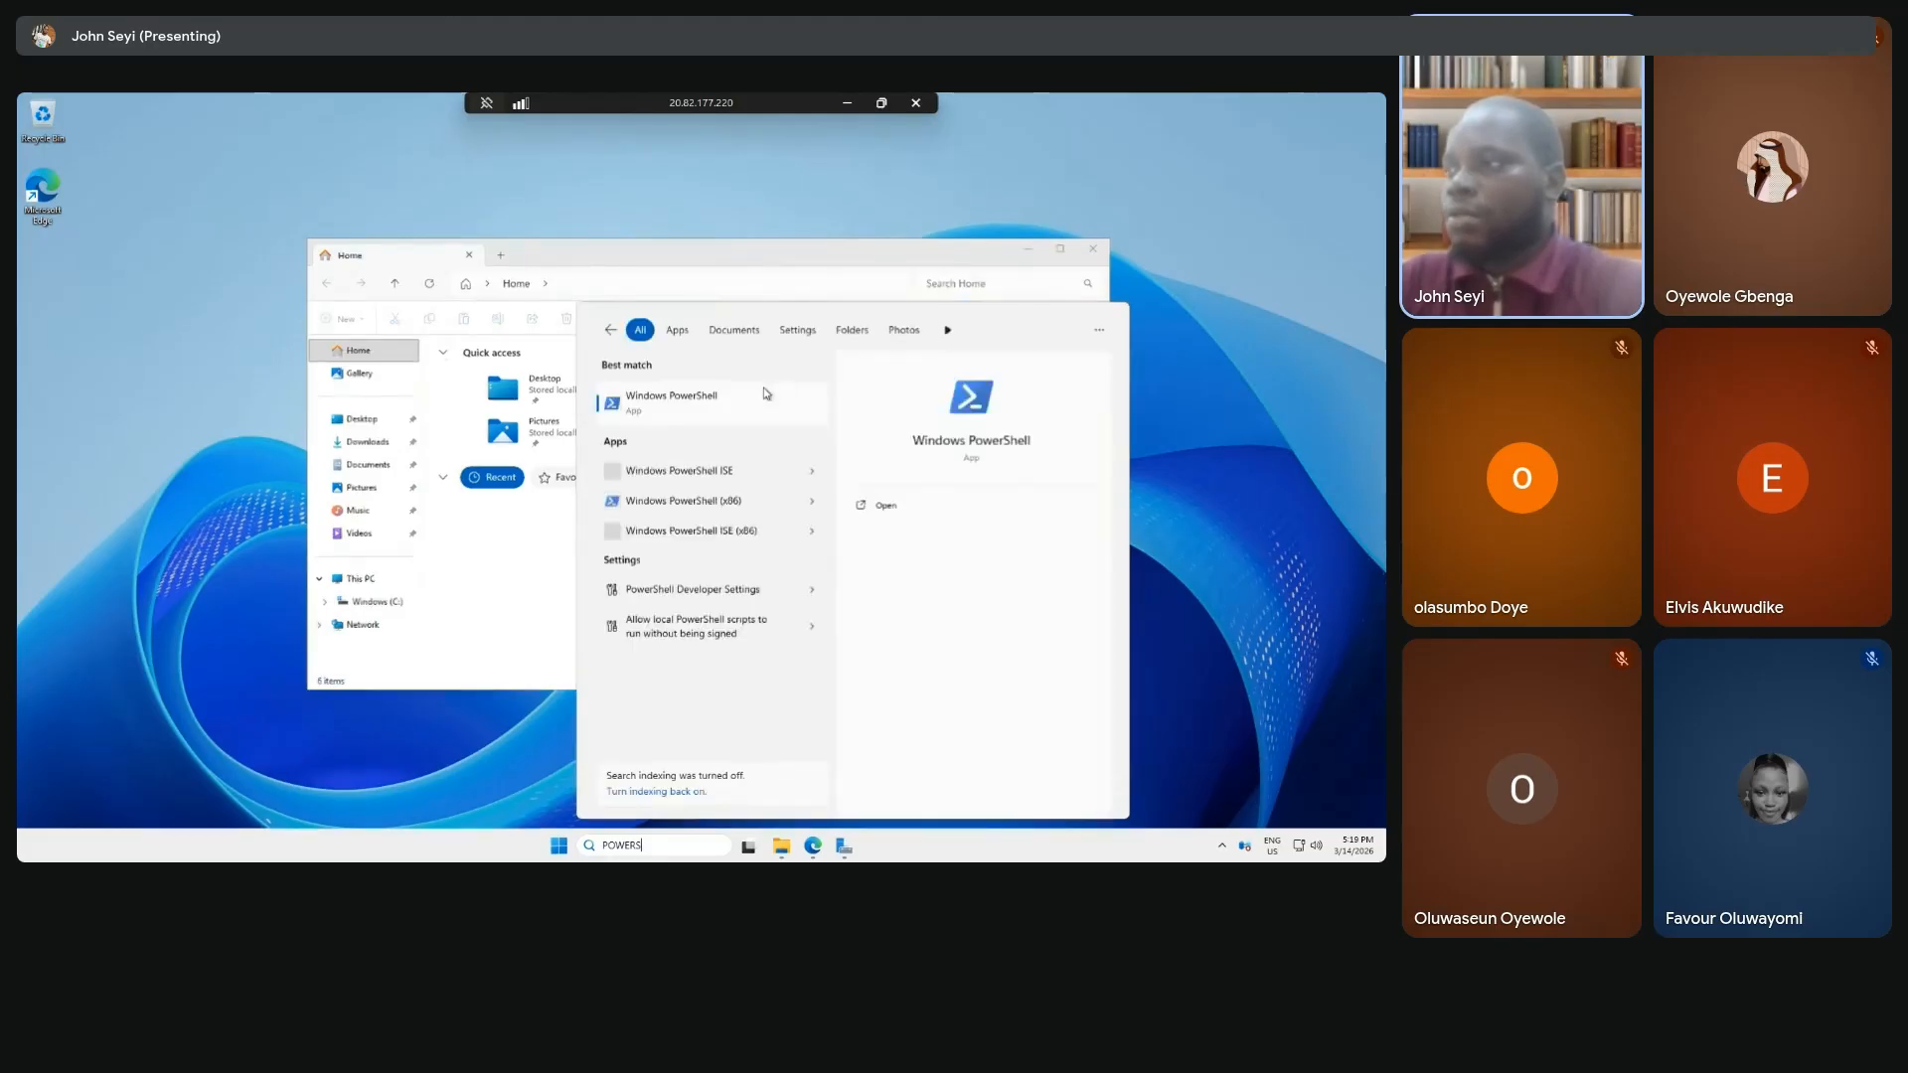
click(713, 402)
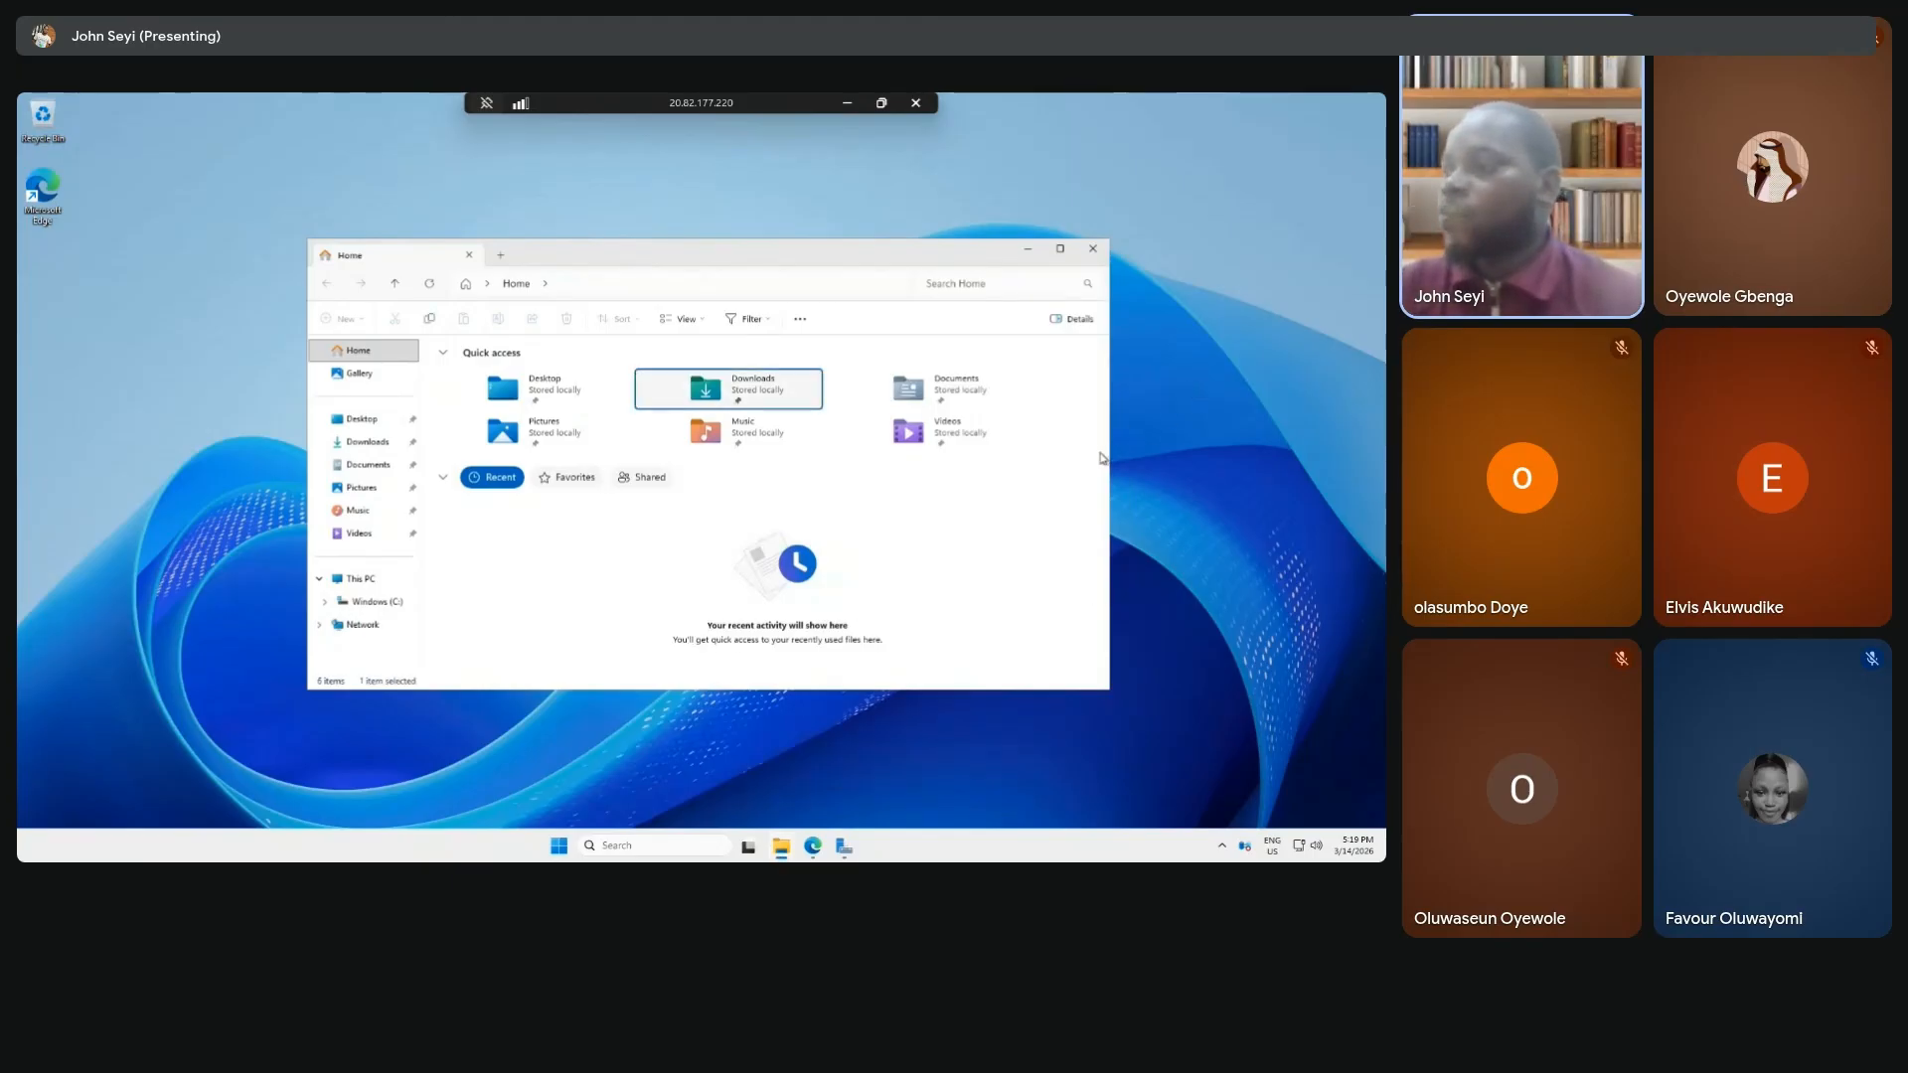
click(361, 576)
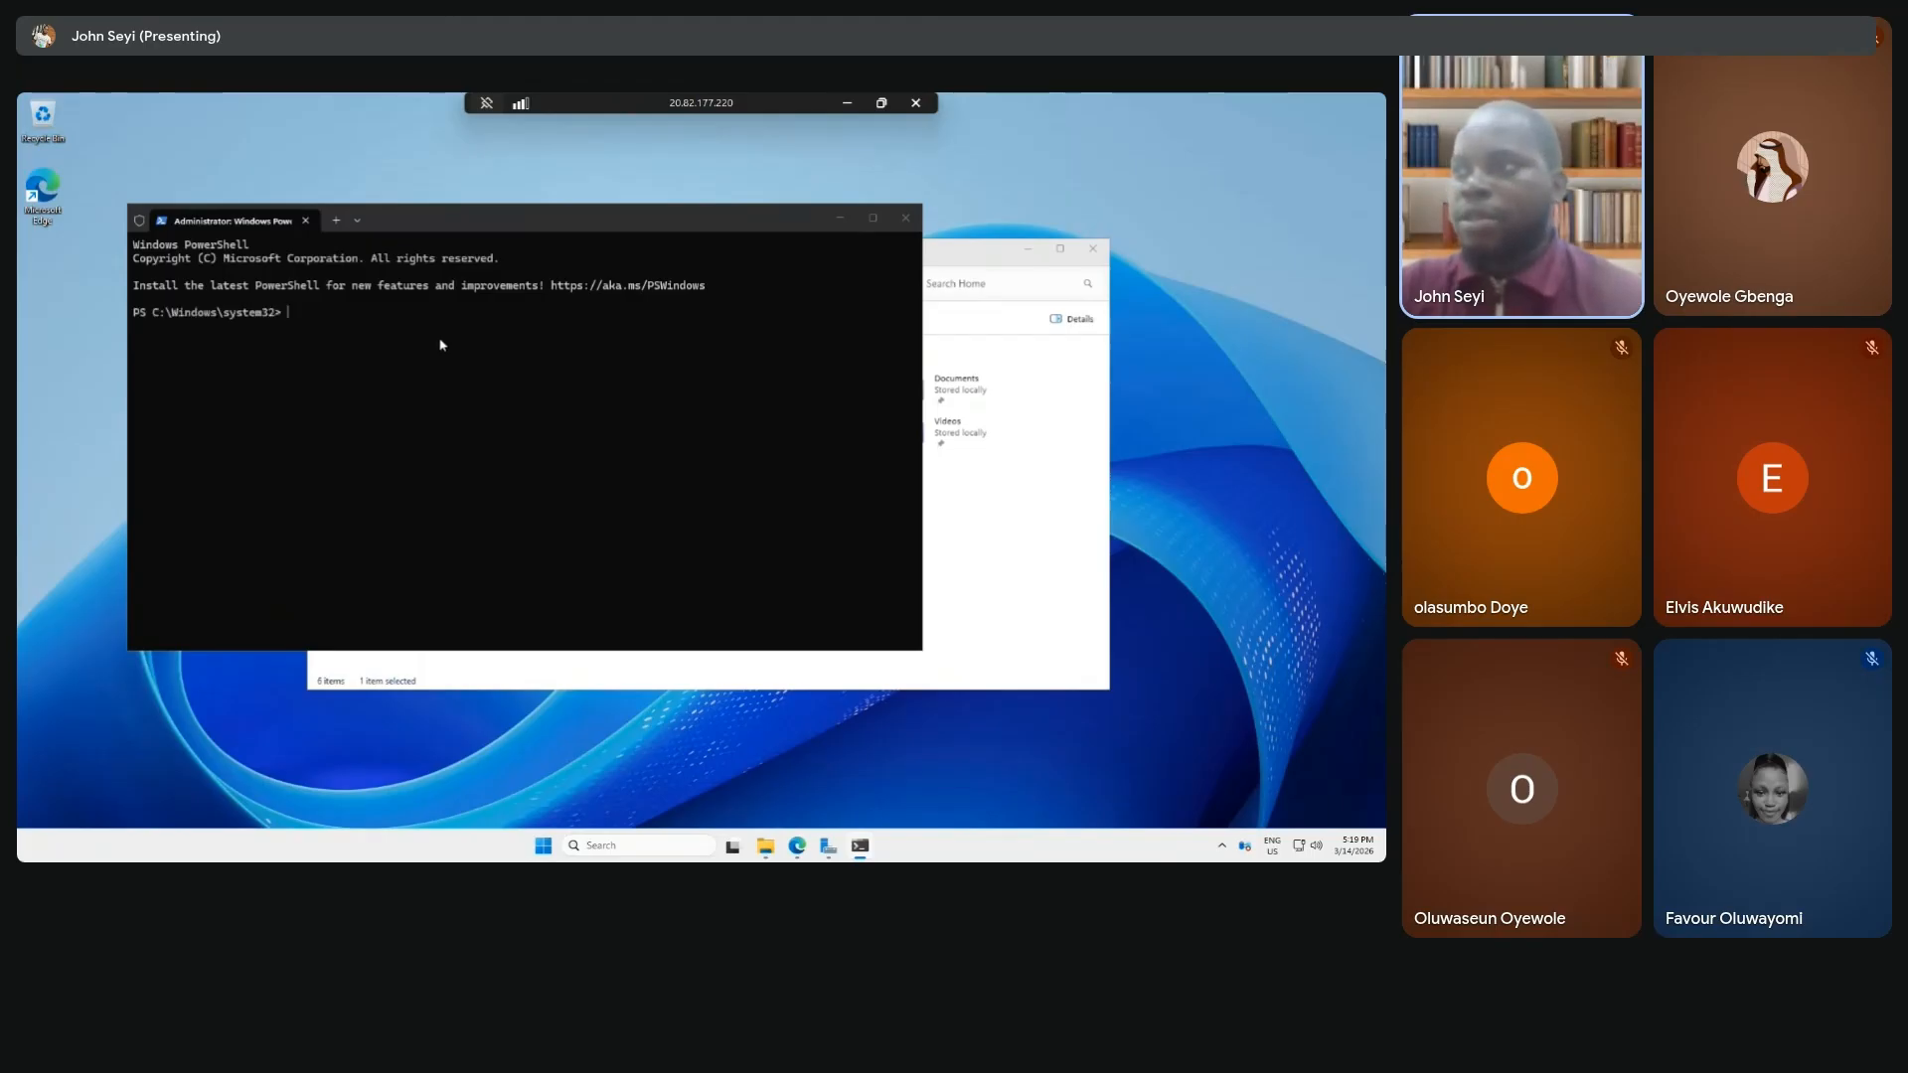
Paste and run the mount script in PowerShell to map firstfile as drive Z.
key(ctrl+v)
click(426, 526)
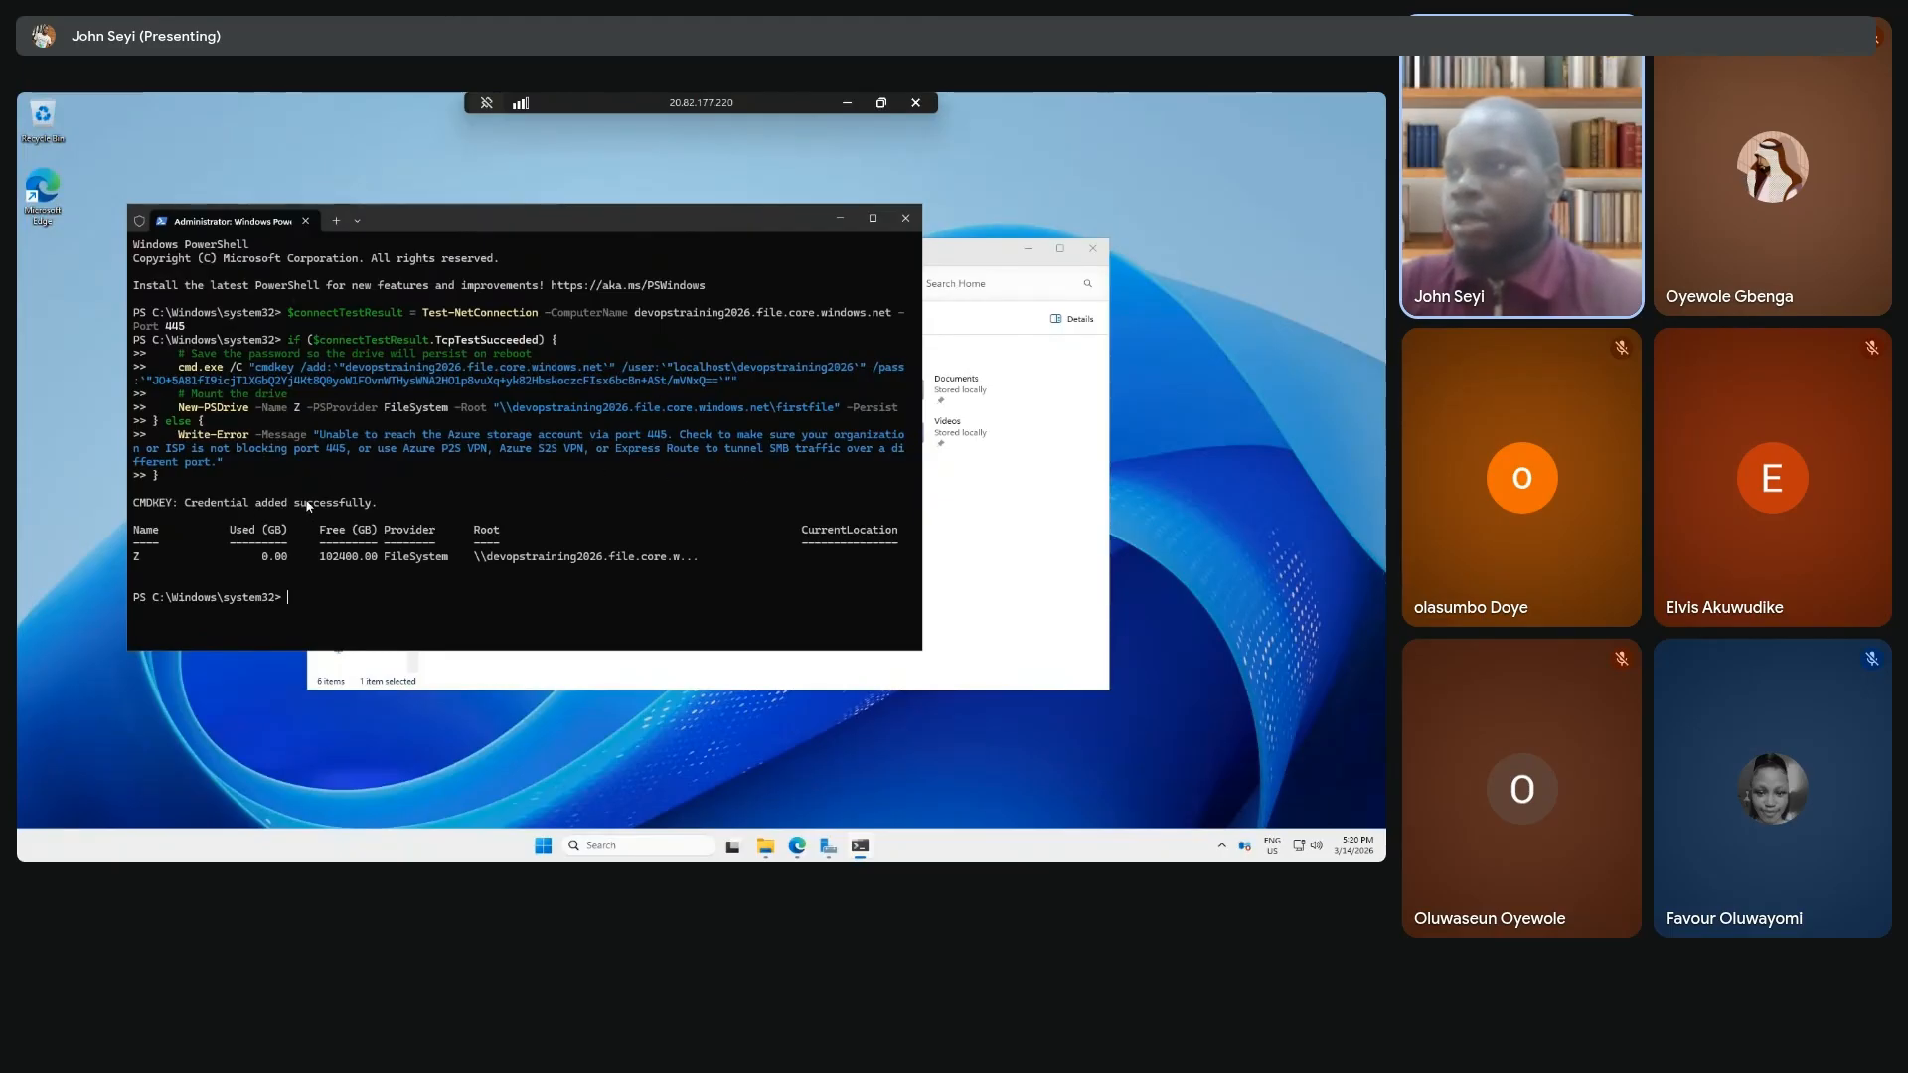
click(1022, 528)
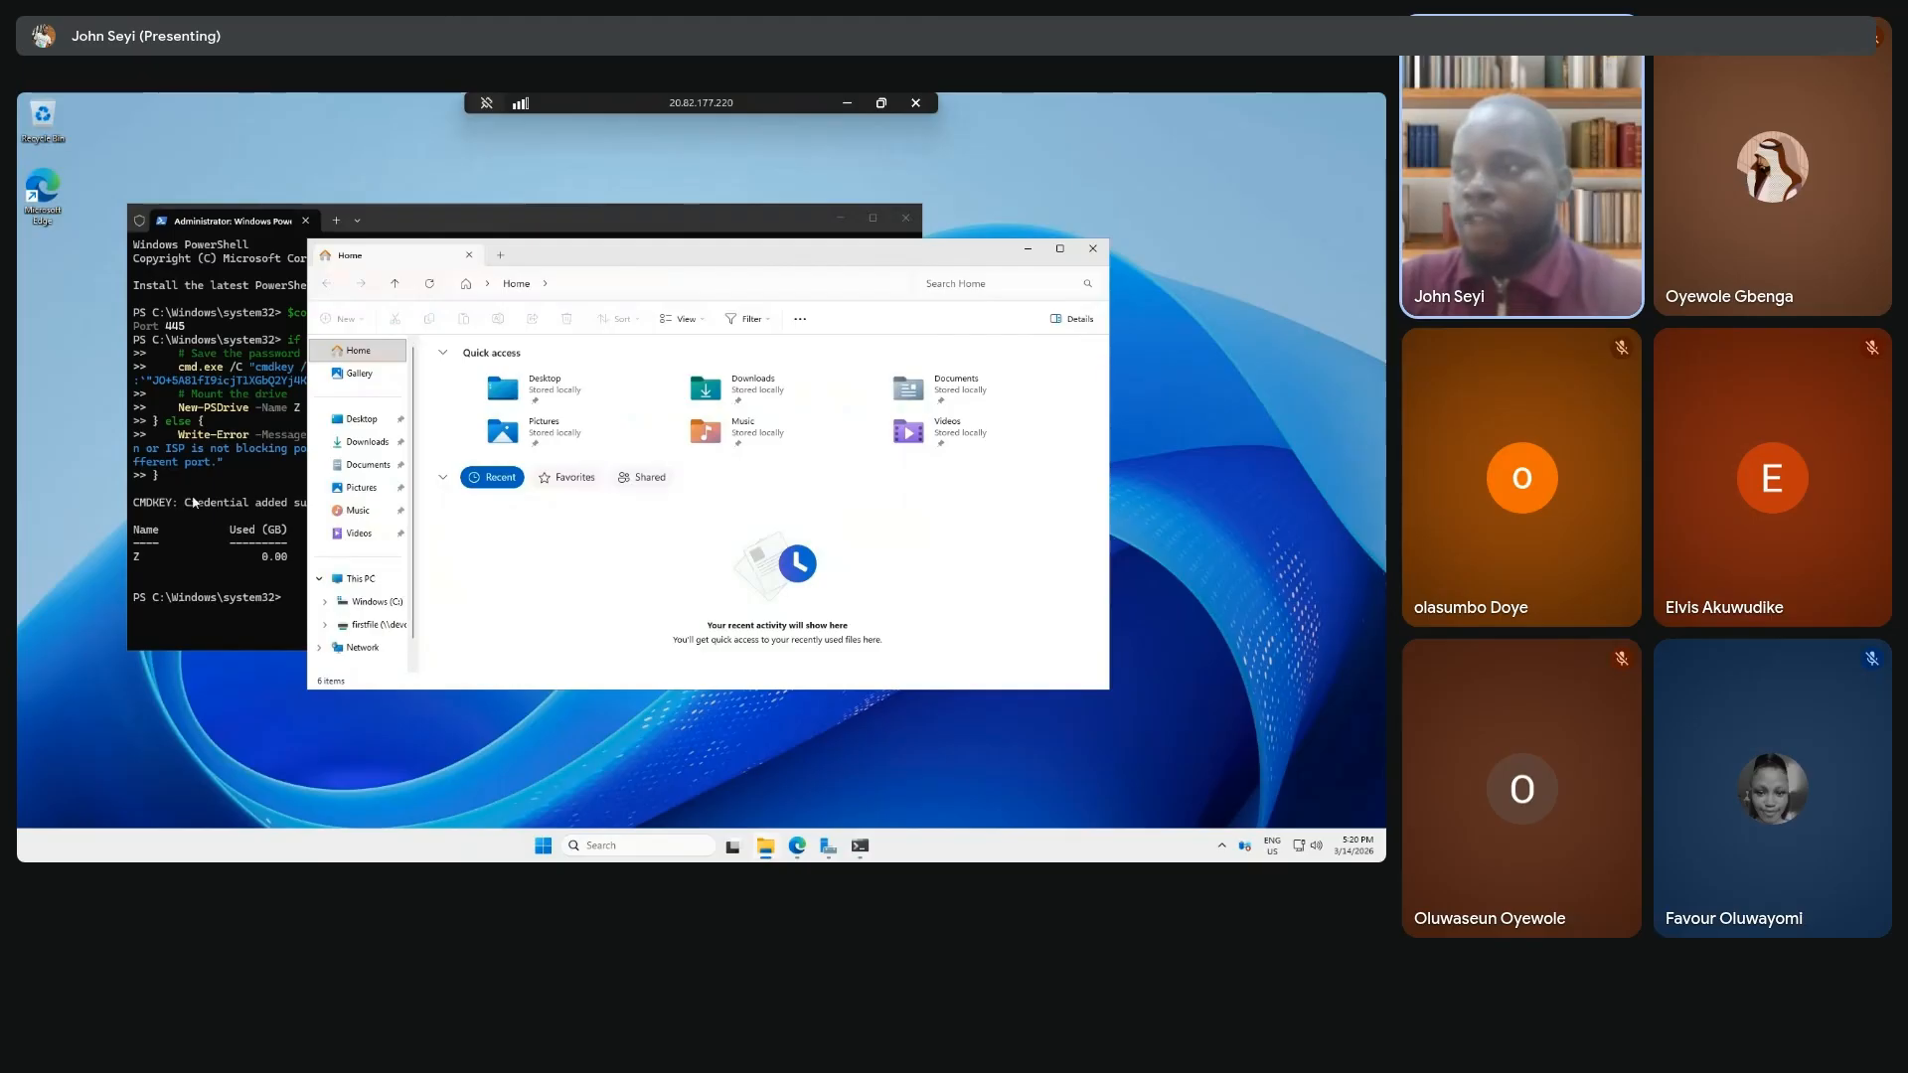
Open the firstfile Z: drive in File Explorer and select the ChatGPT image.
click(355, 581)
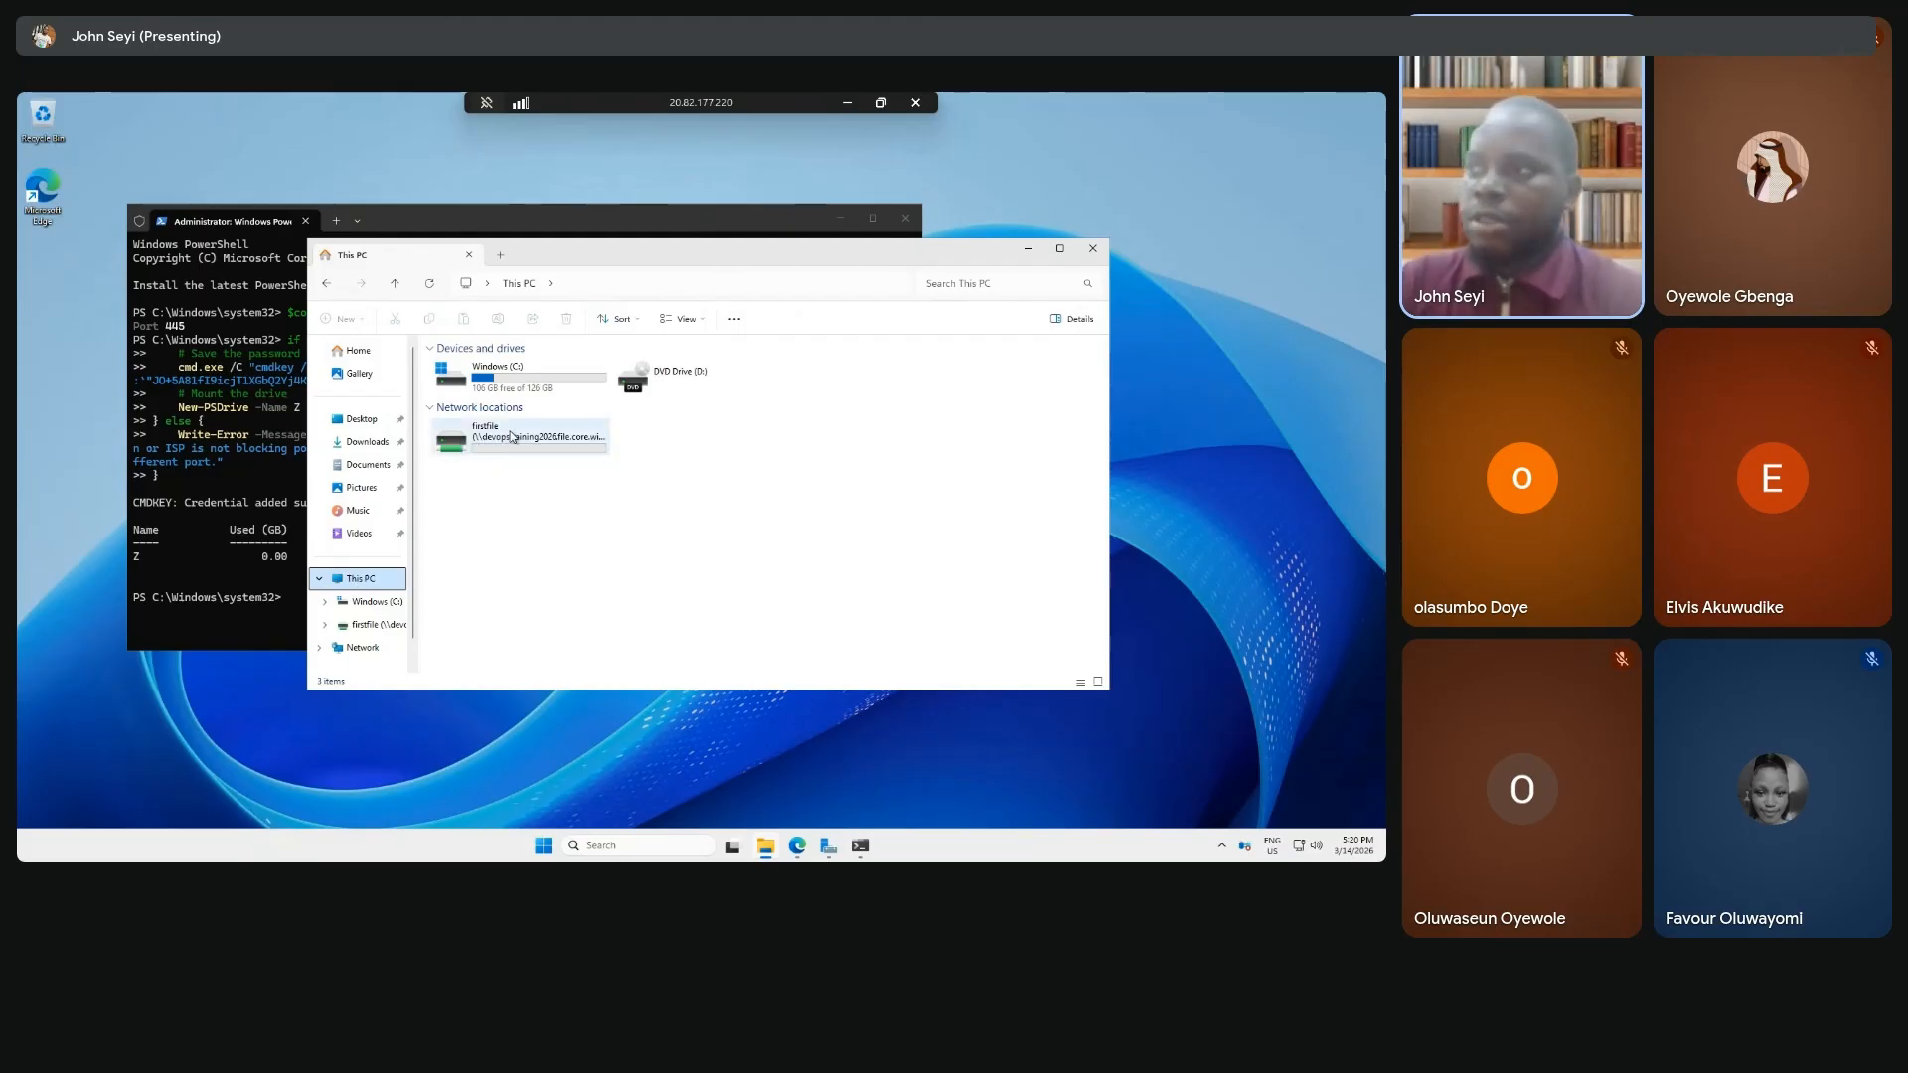
double_click(510, 435)
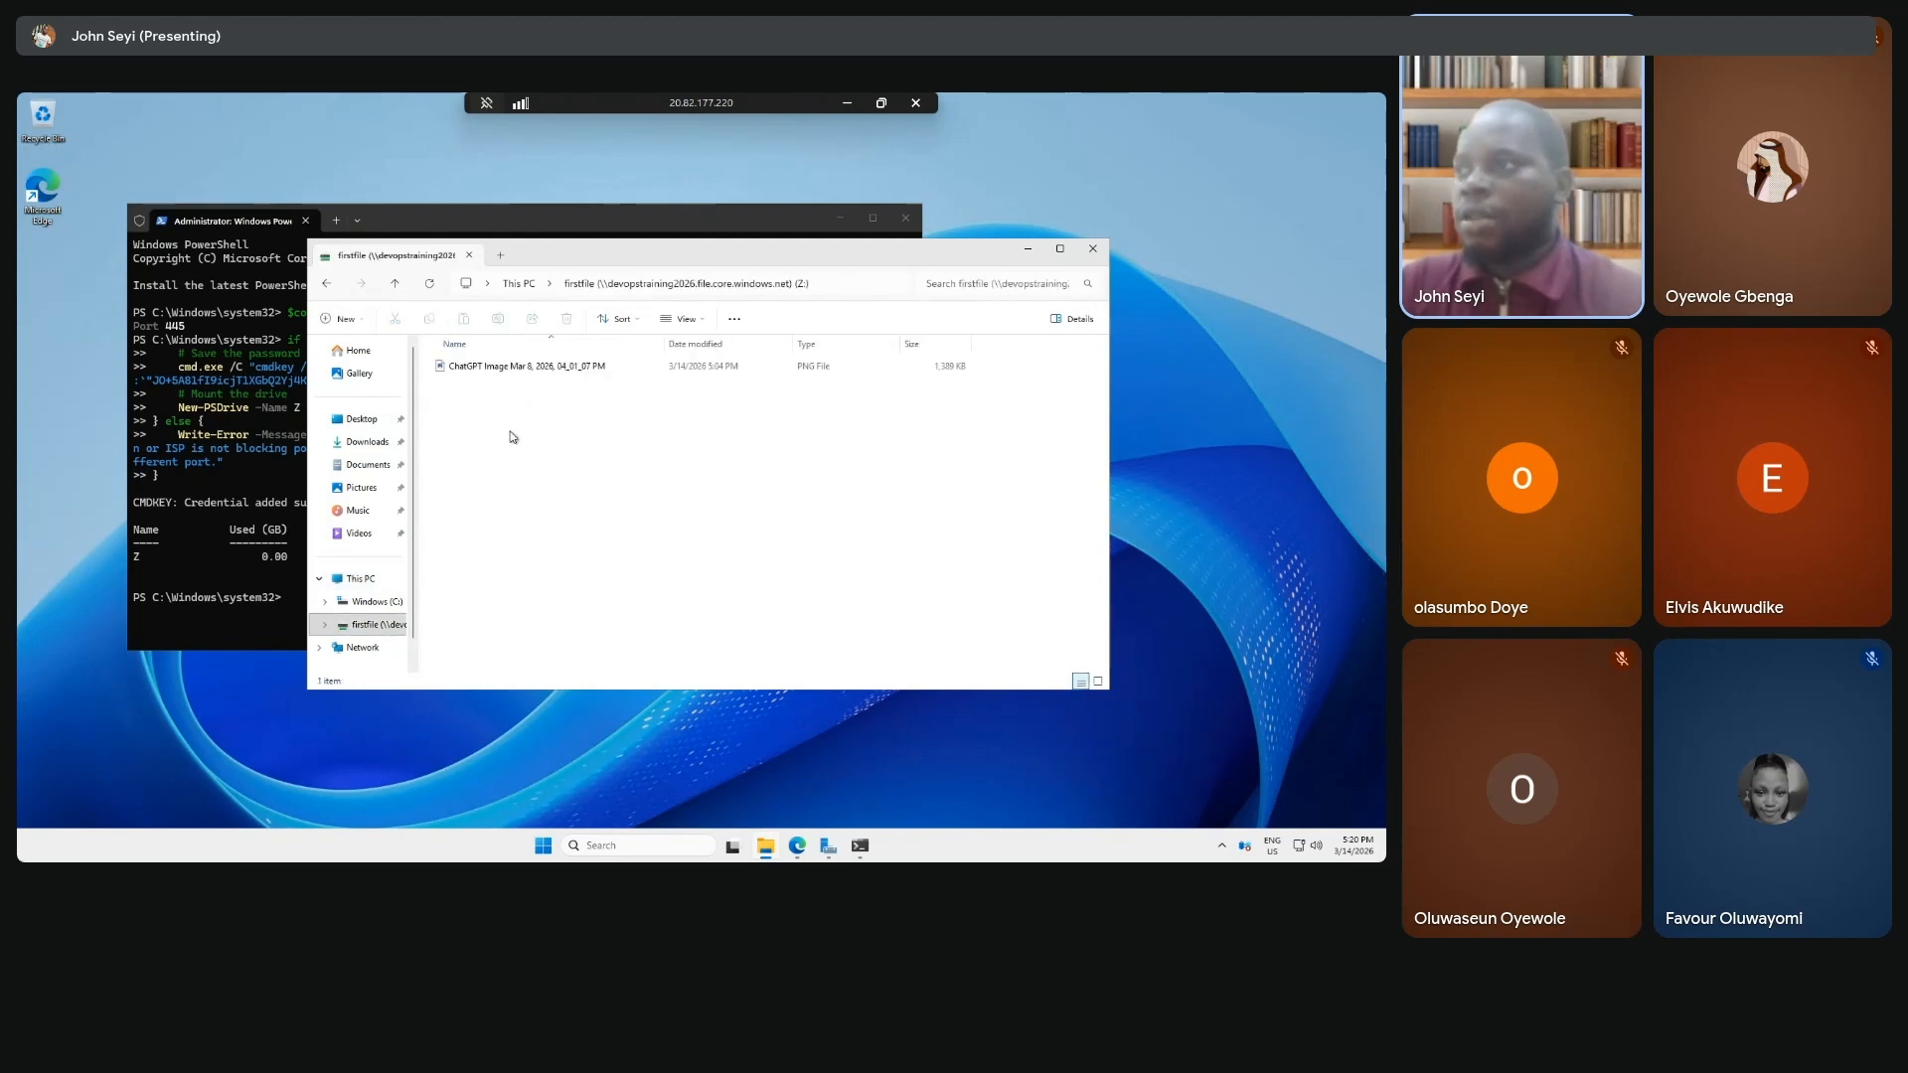
click(491, 369)
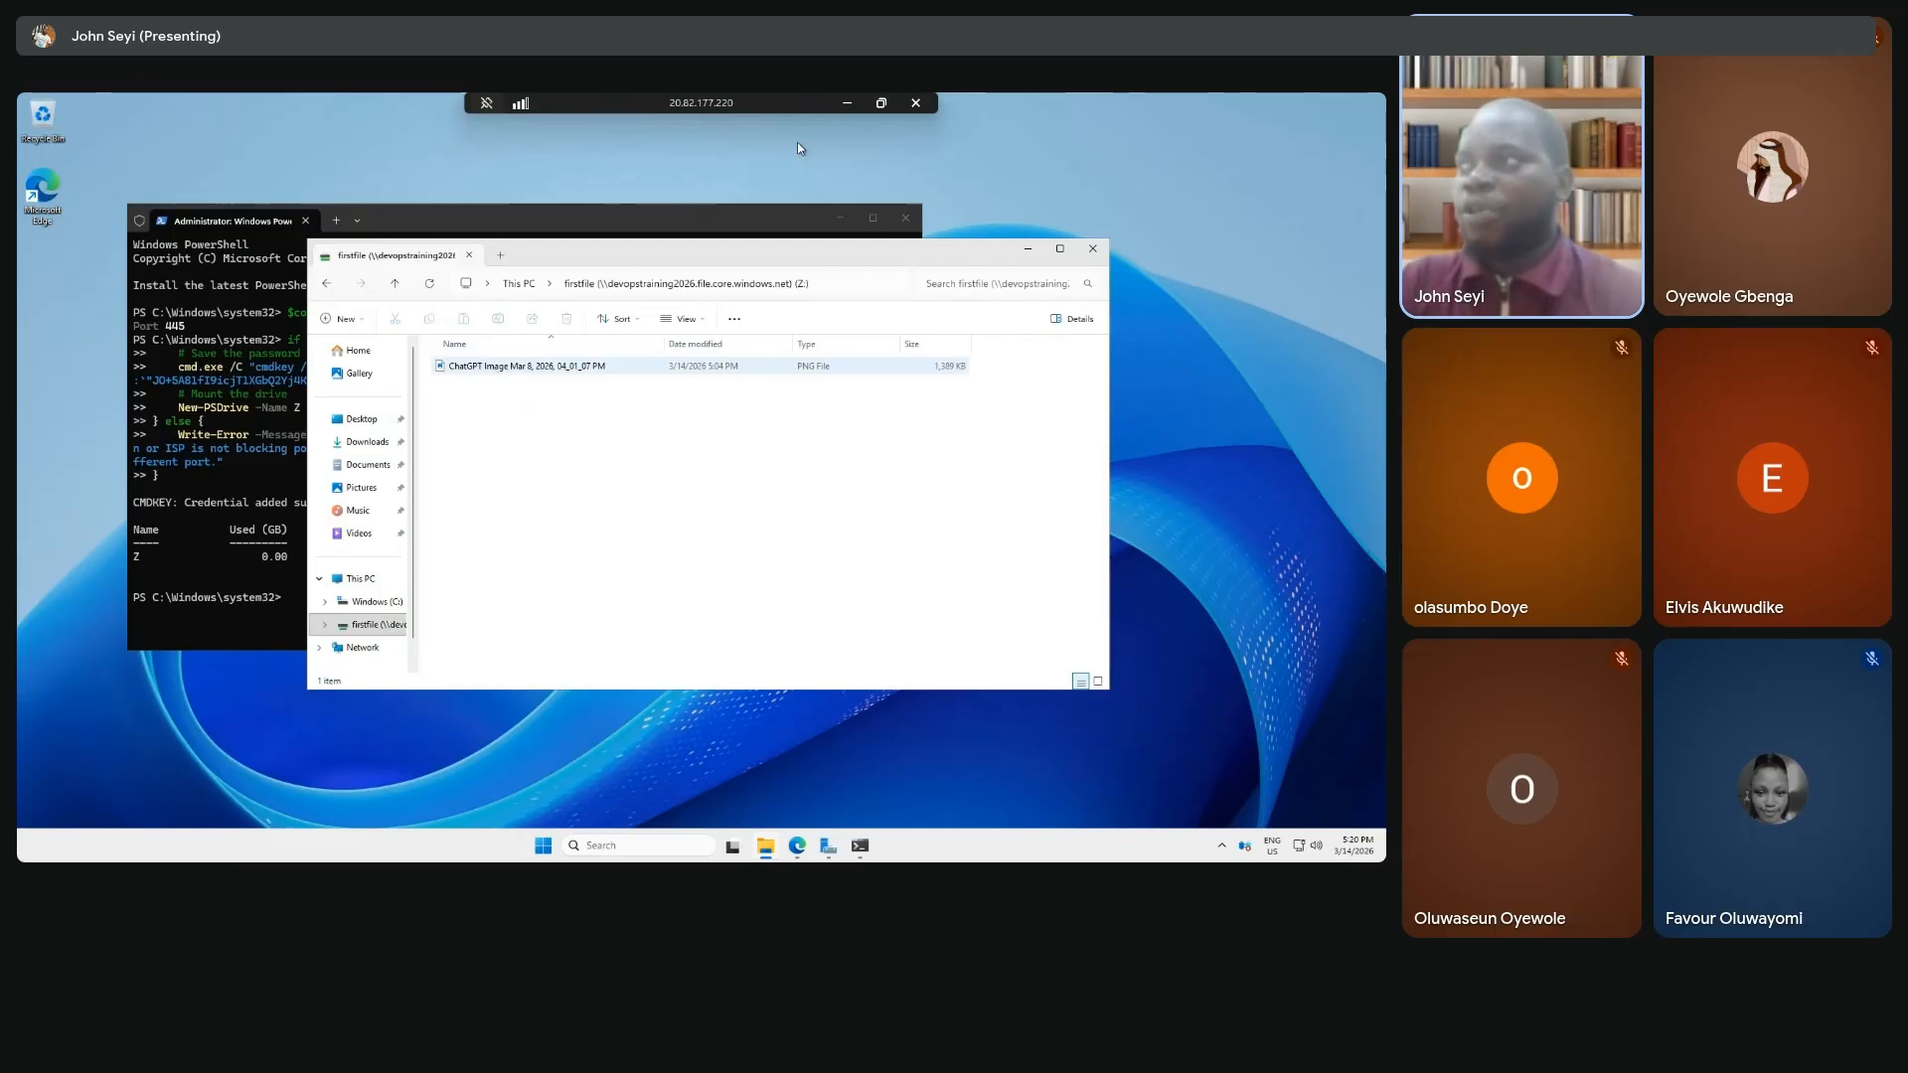
Check firstfile's Browse page in Azure, then reselect the ChatGPT image on drive Z.
click(846, 102)
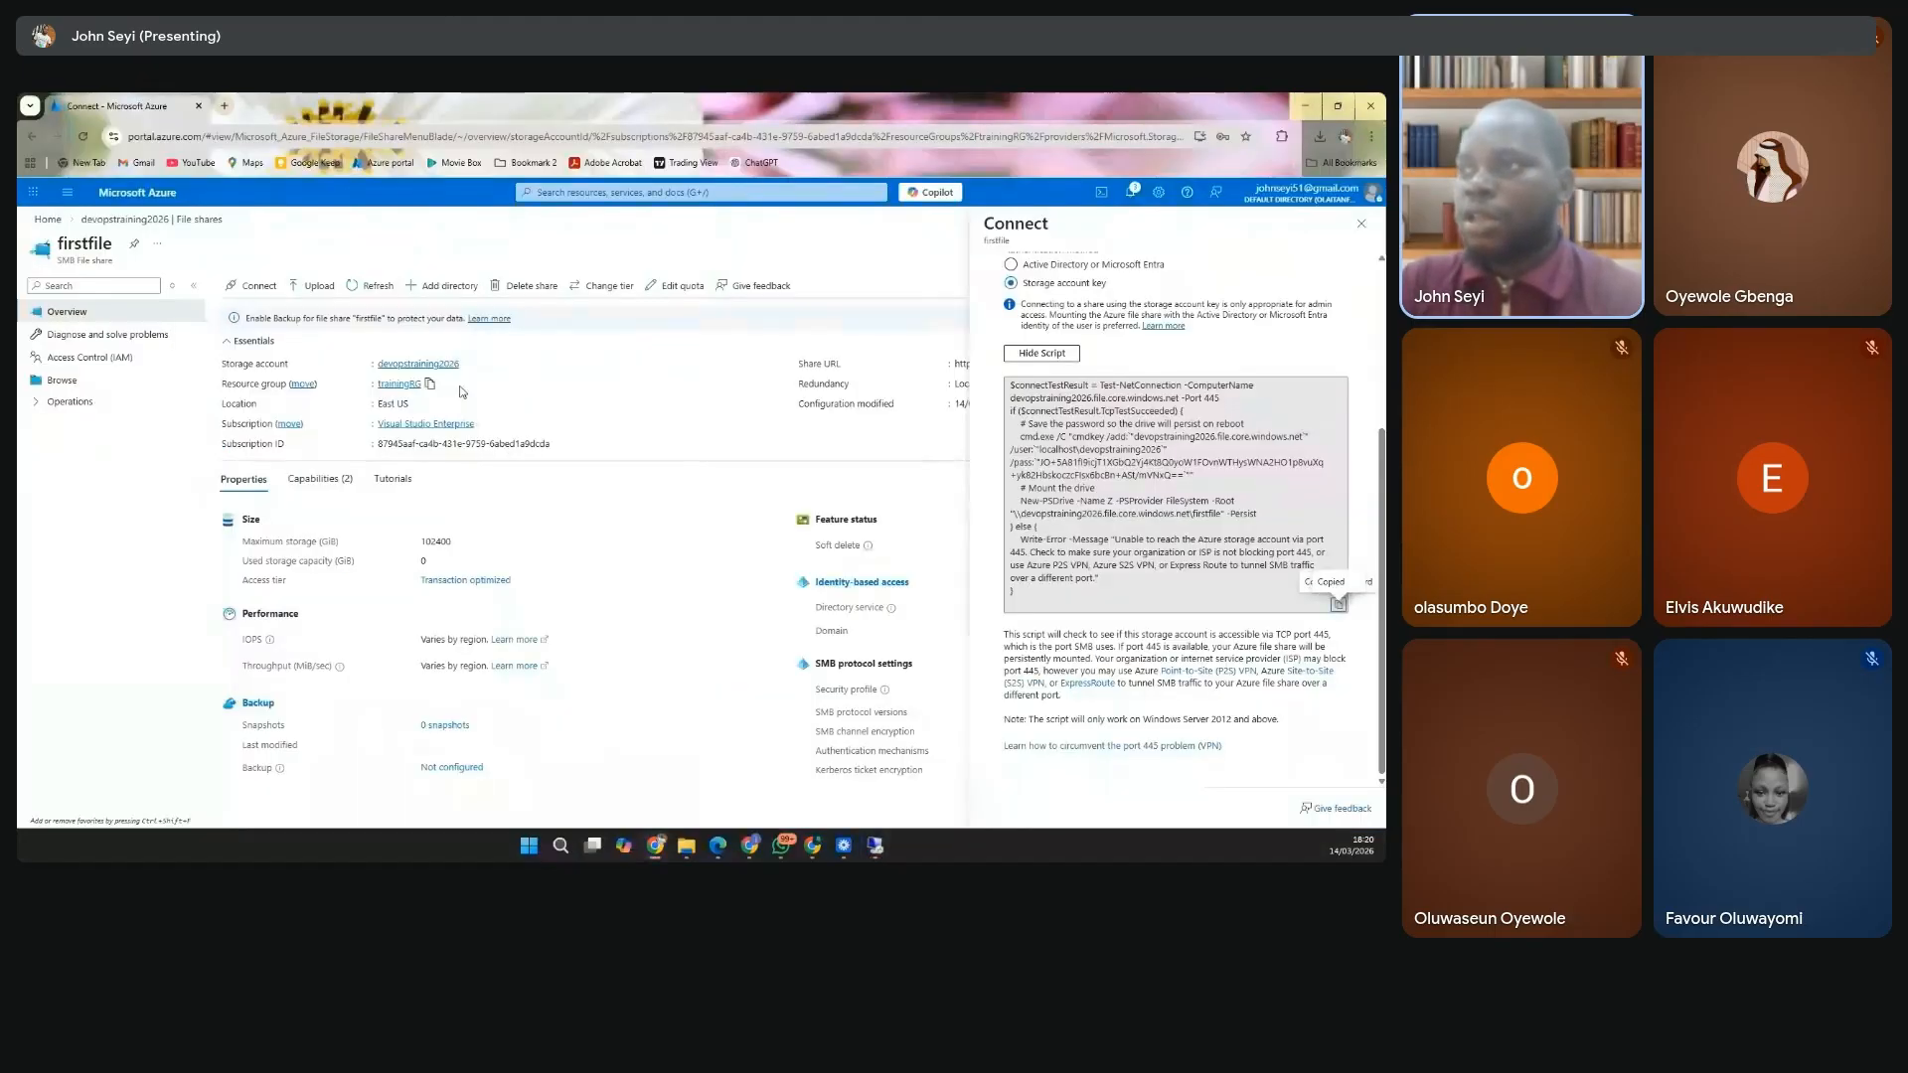
click(85, 382)
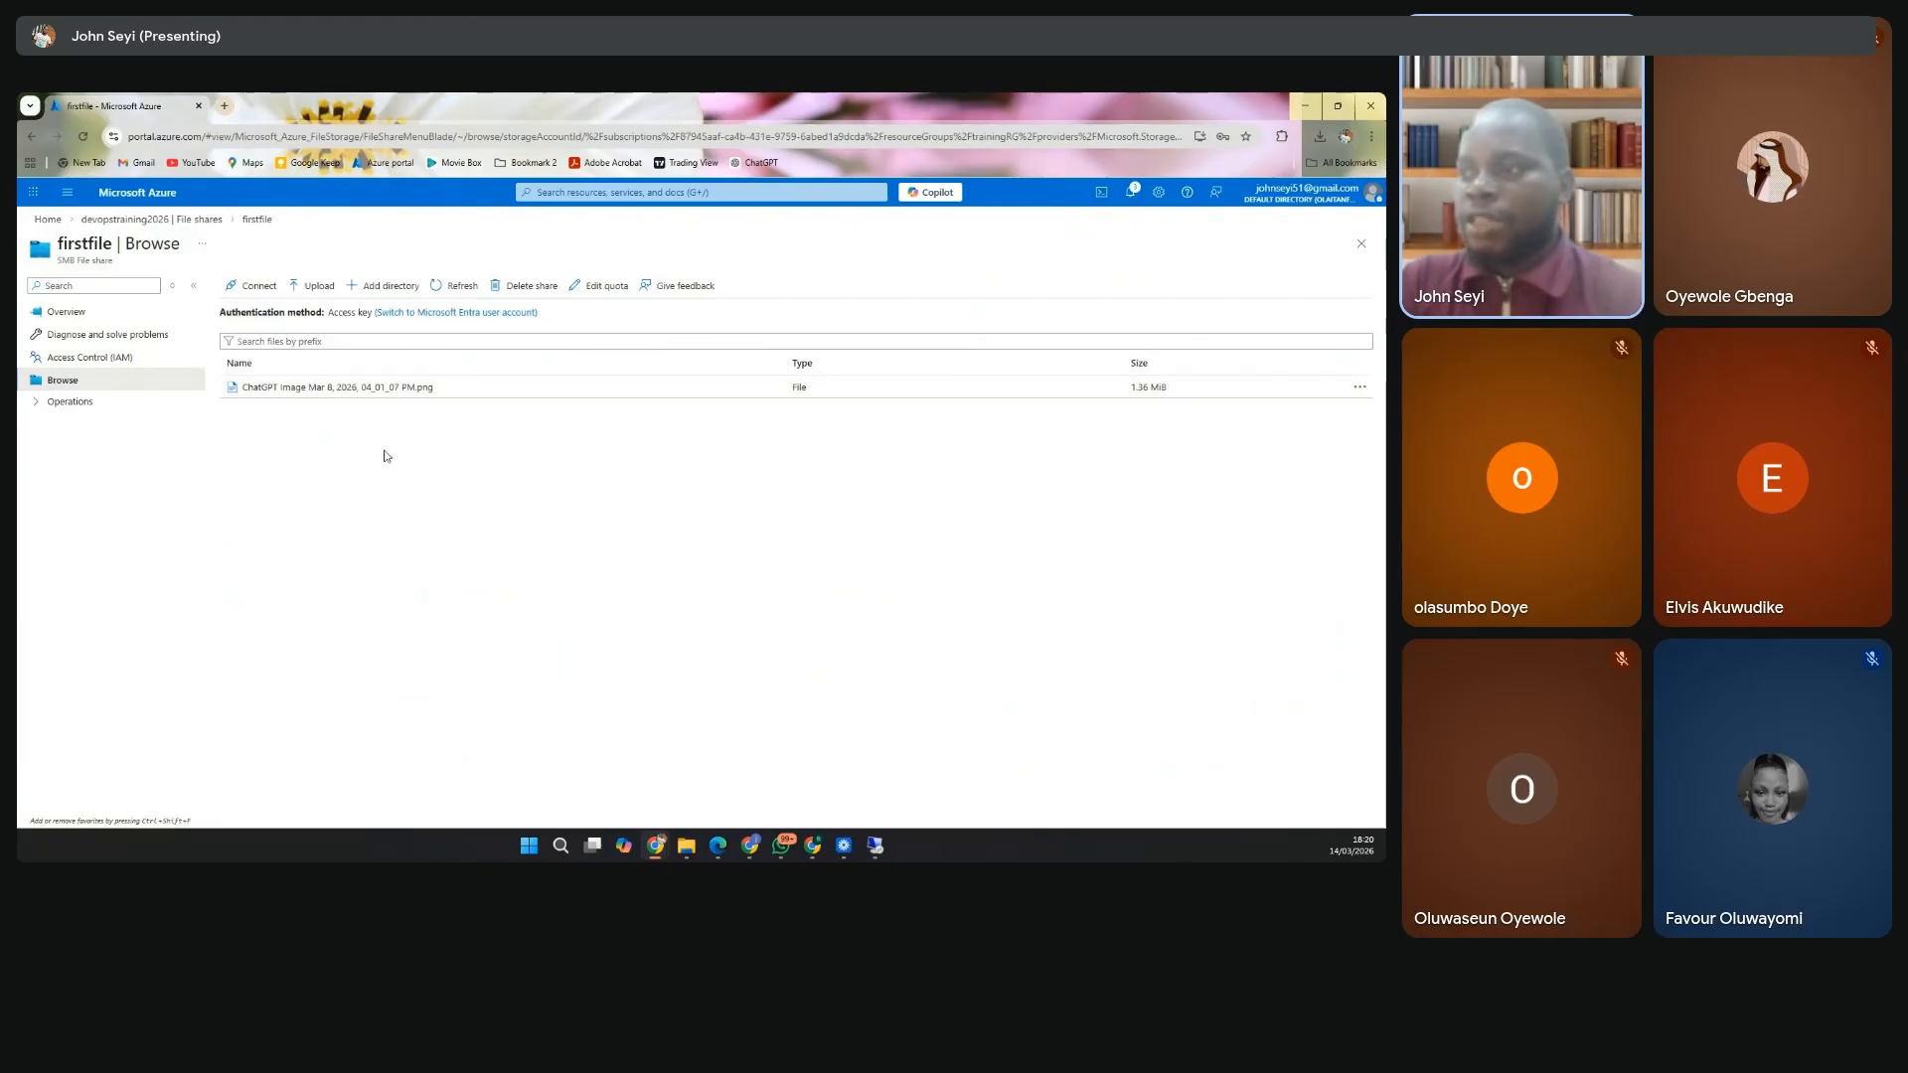
click(875, 847)
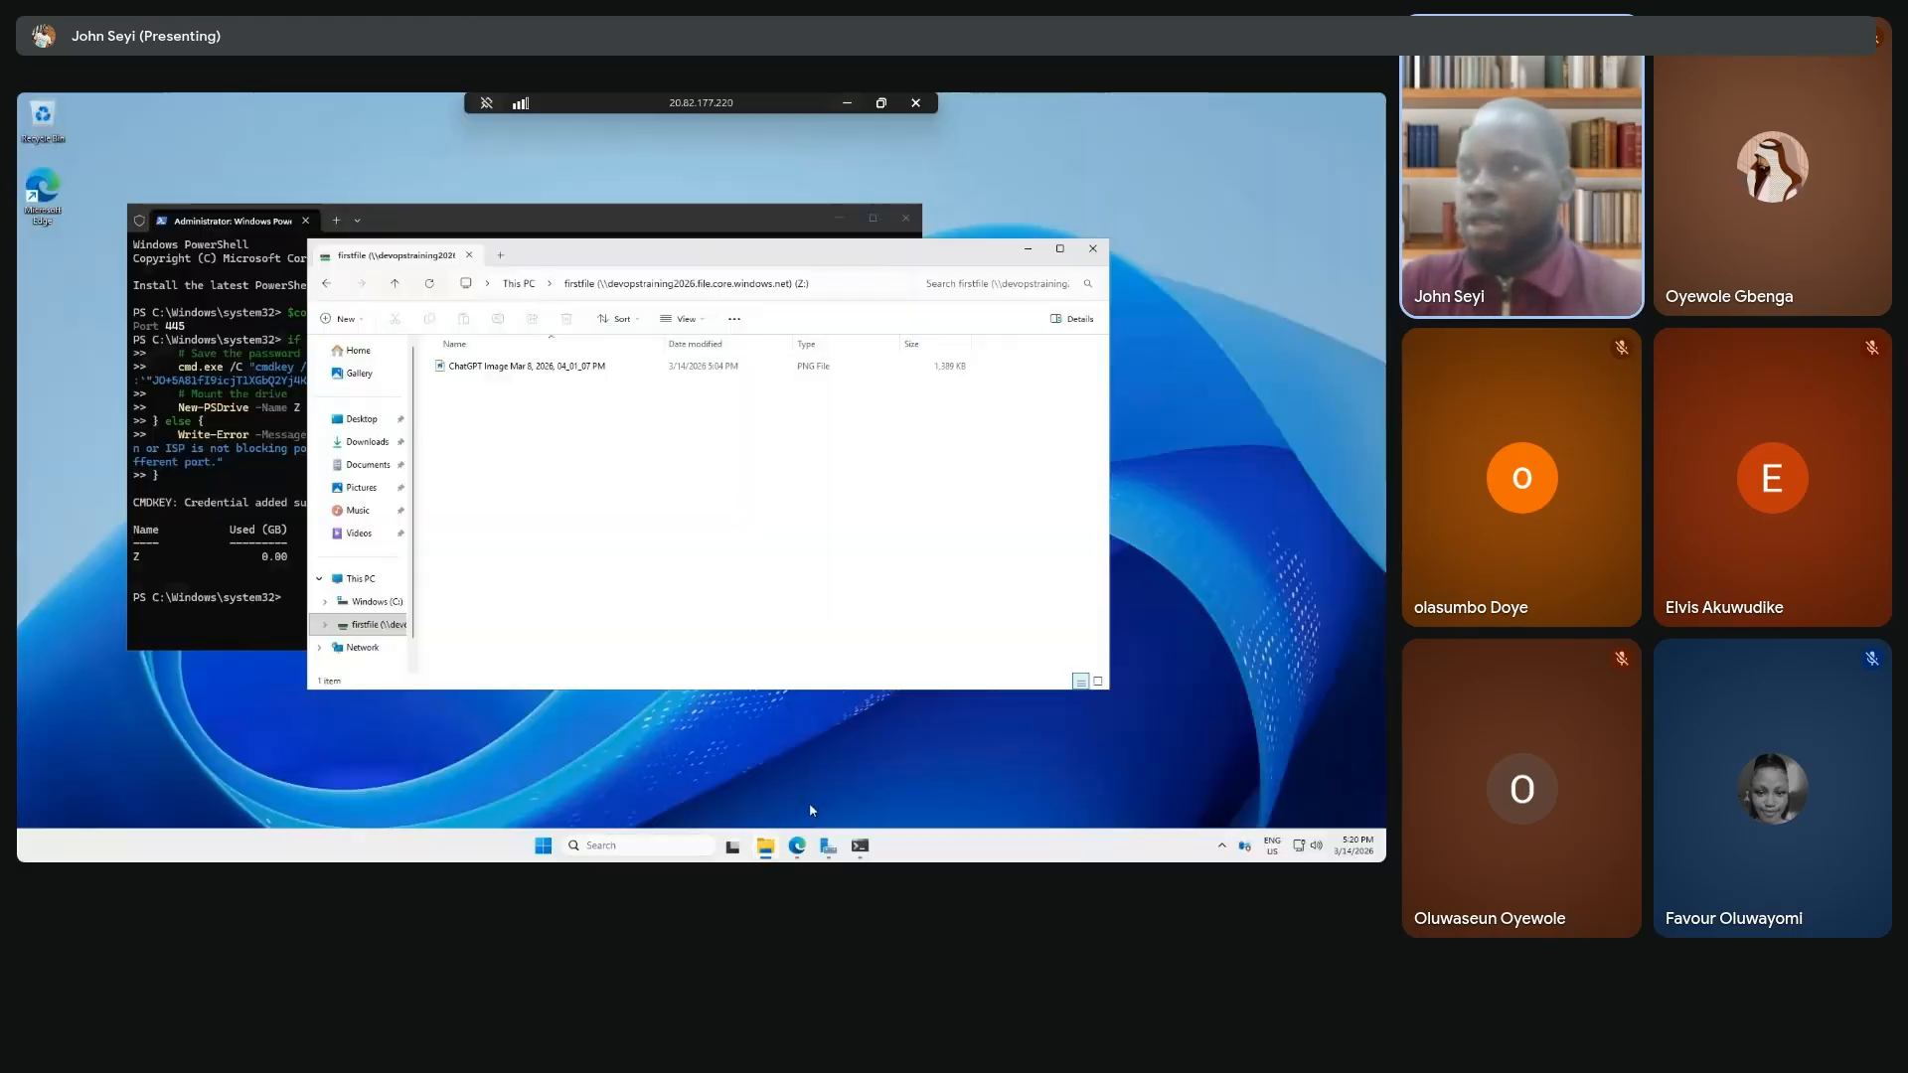
click(497, 368)
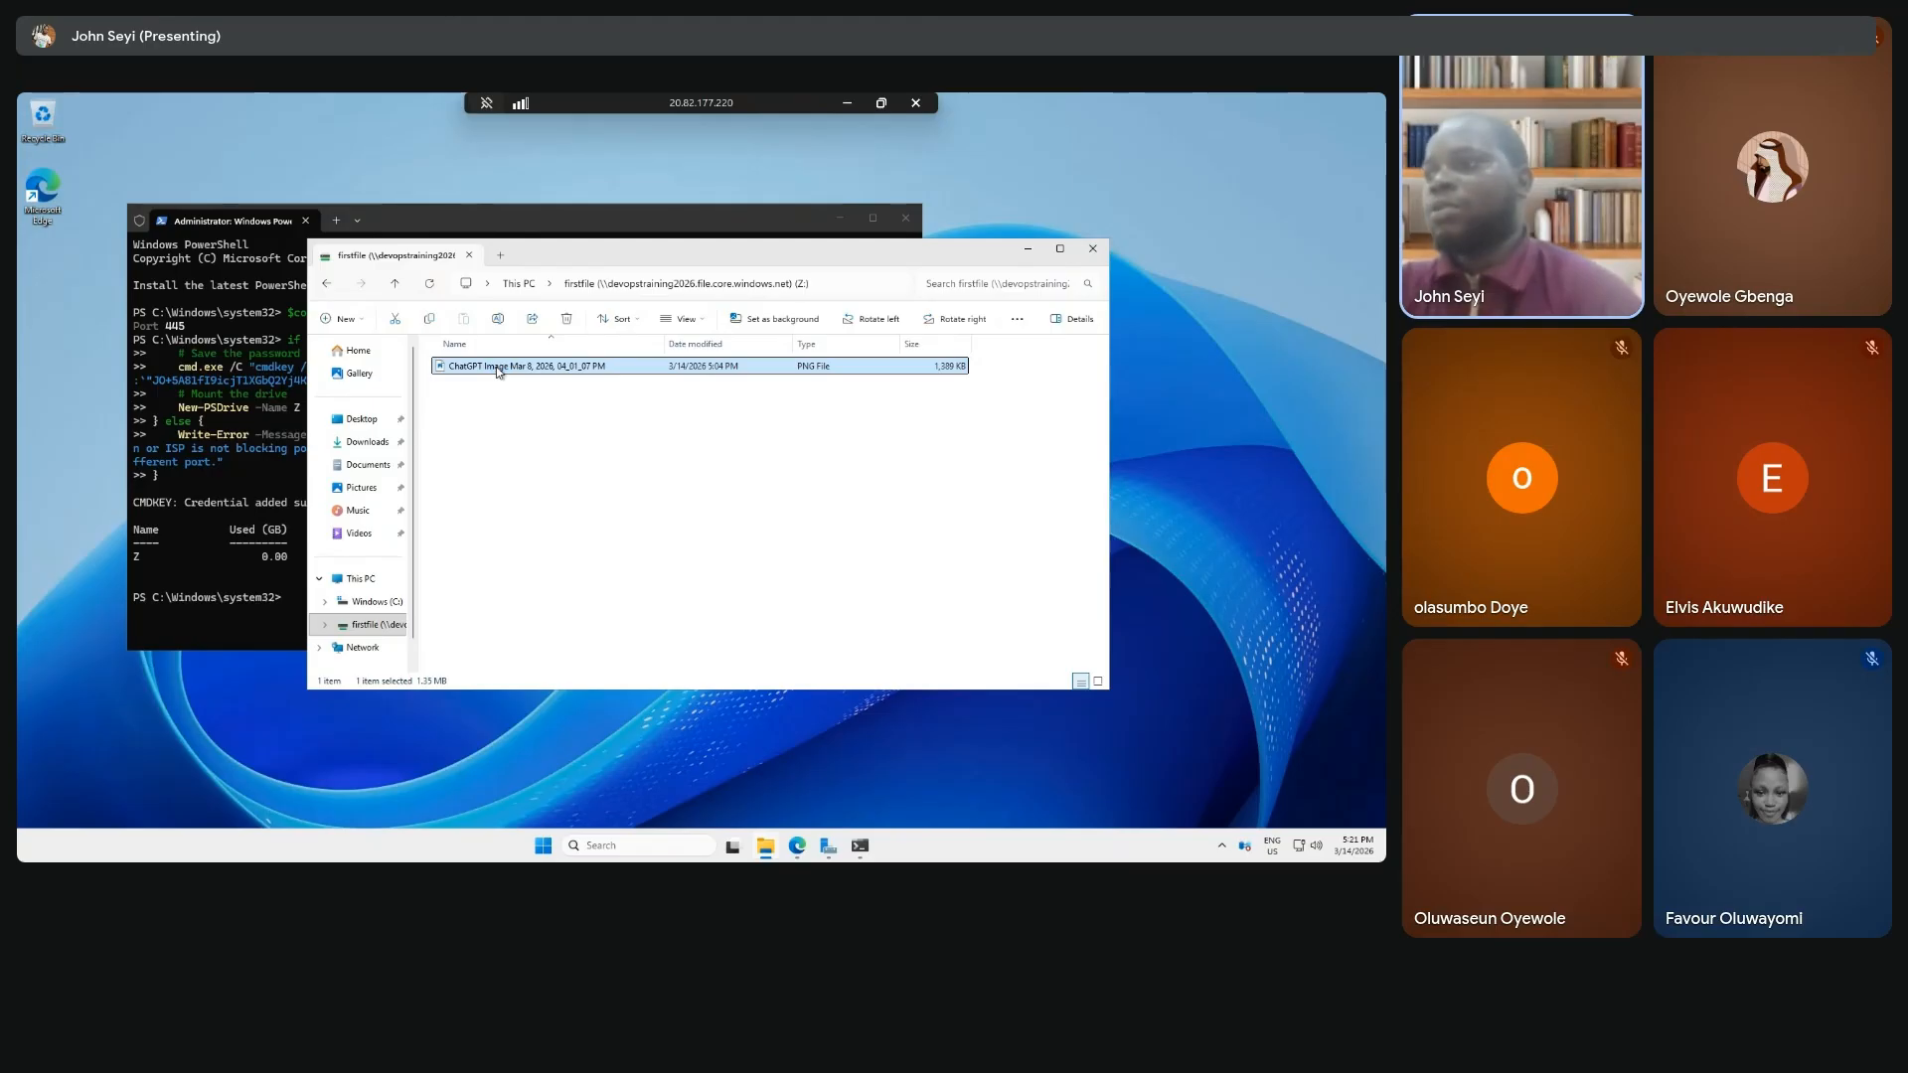
Open the ChatGPT image from drive Z in Paint and scroll through it.
double_click(499, 368)
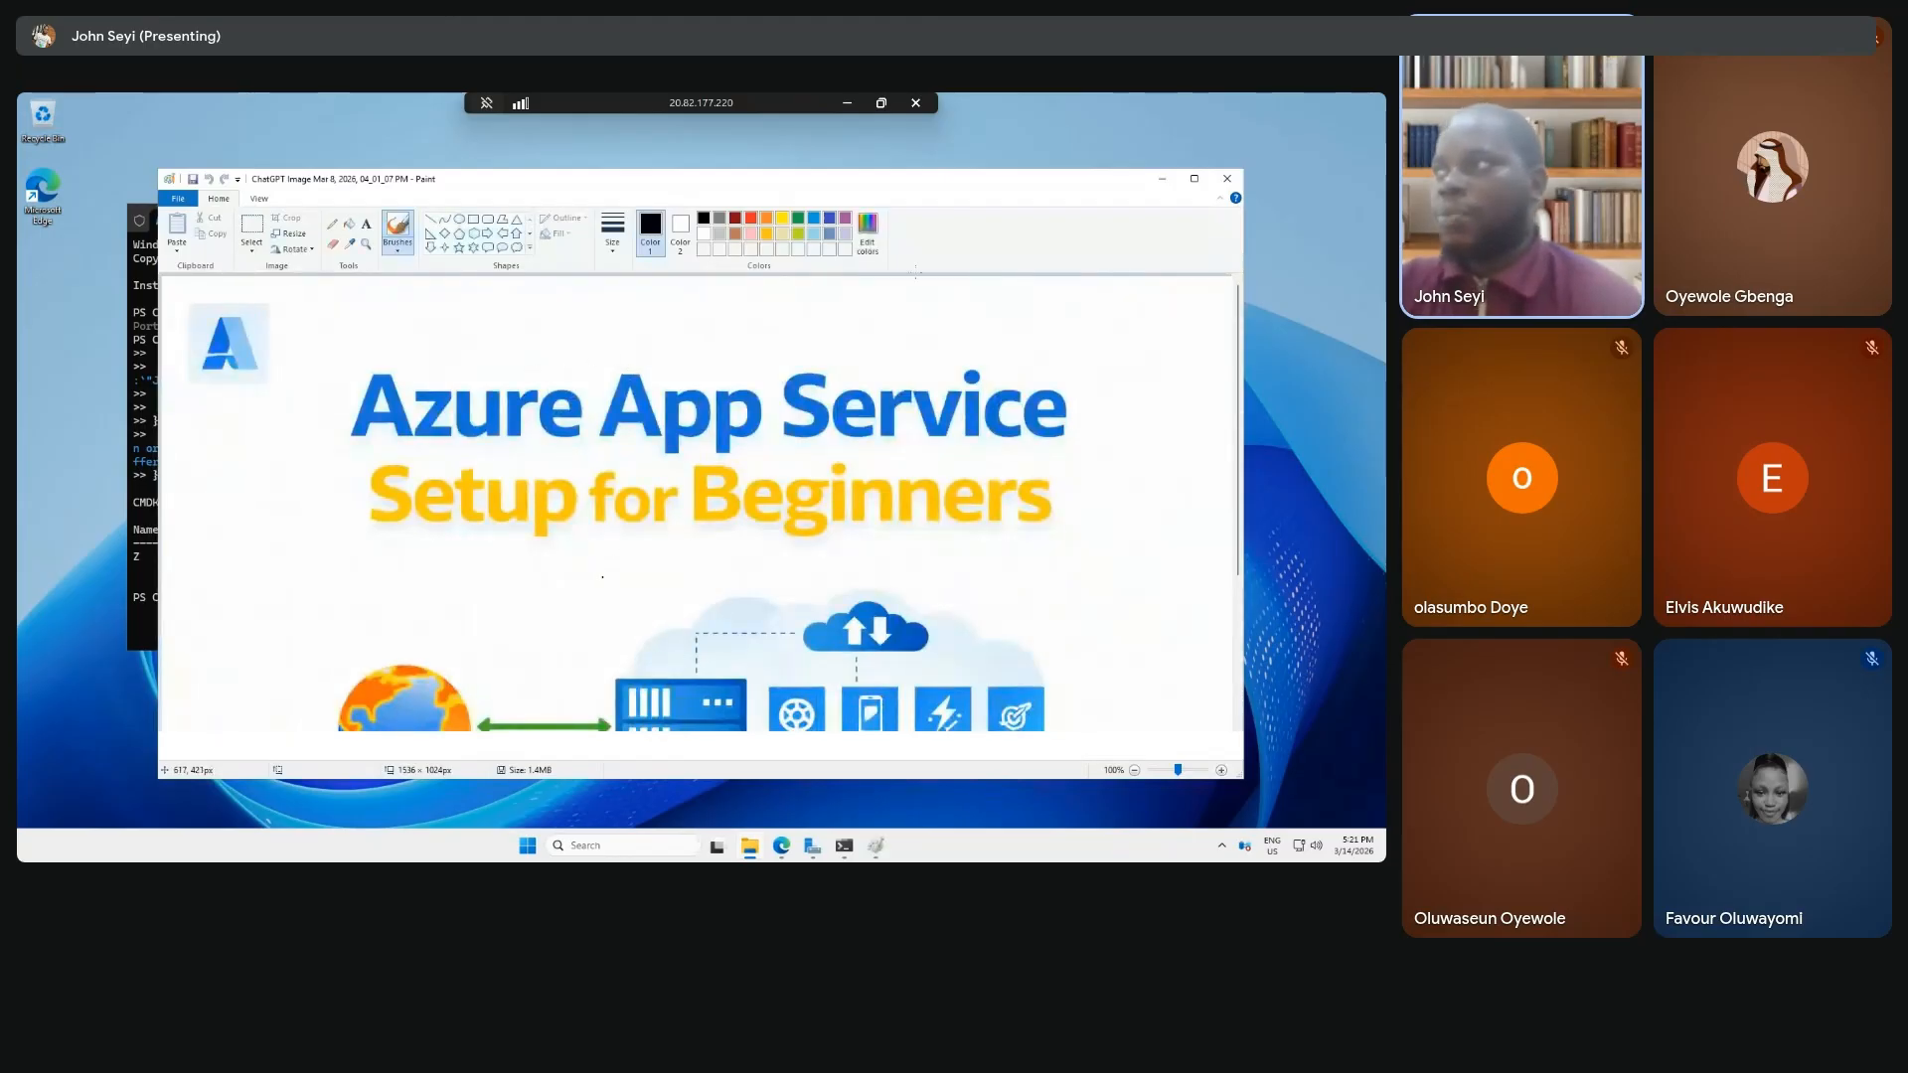
click(846, 102)
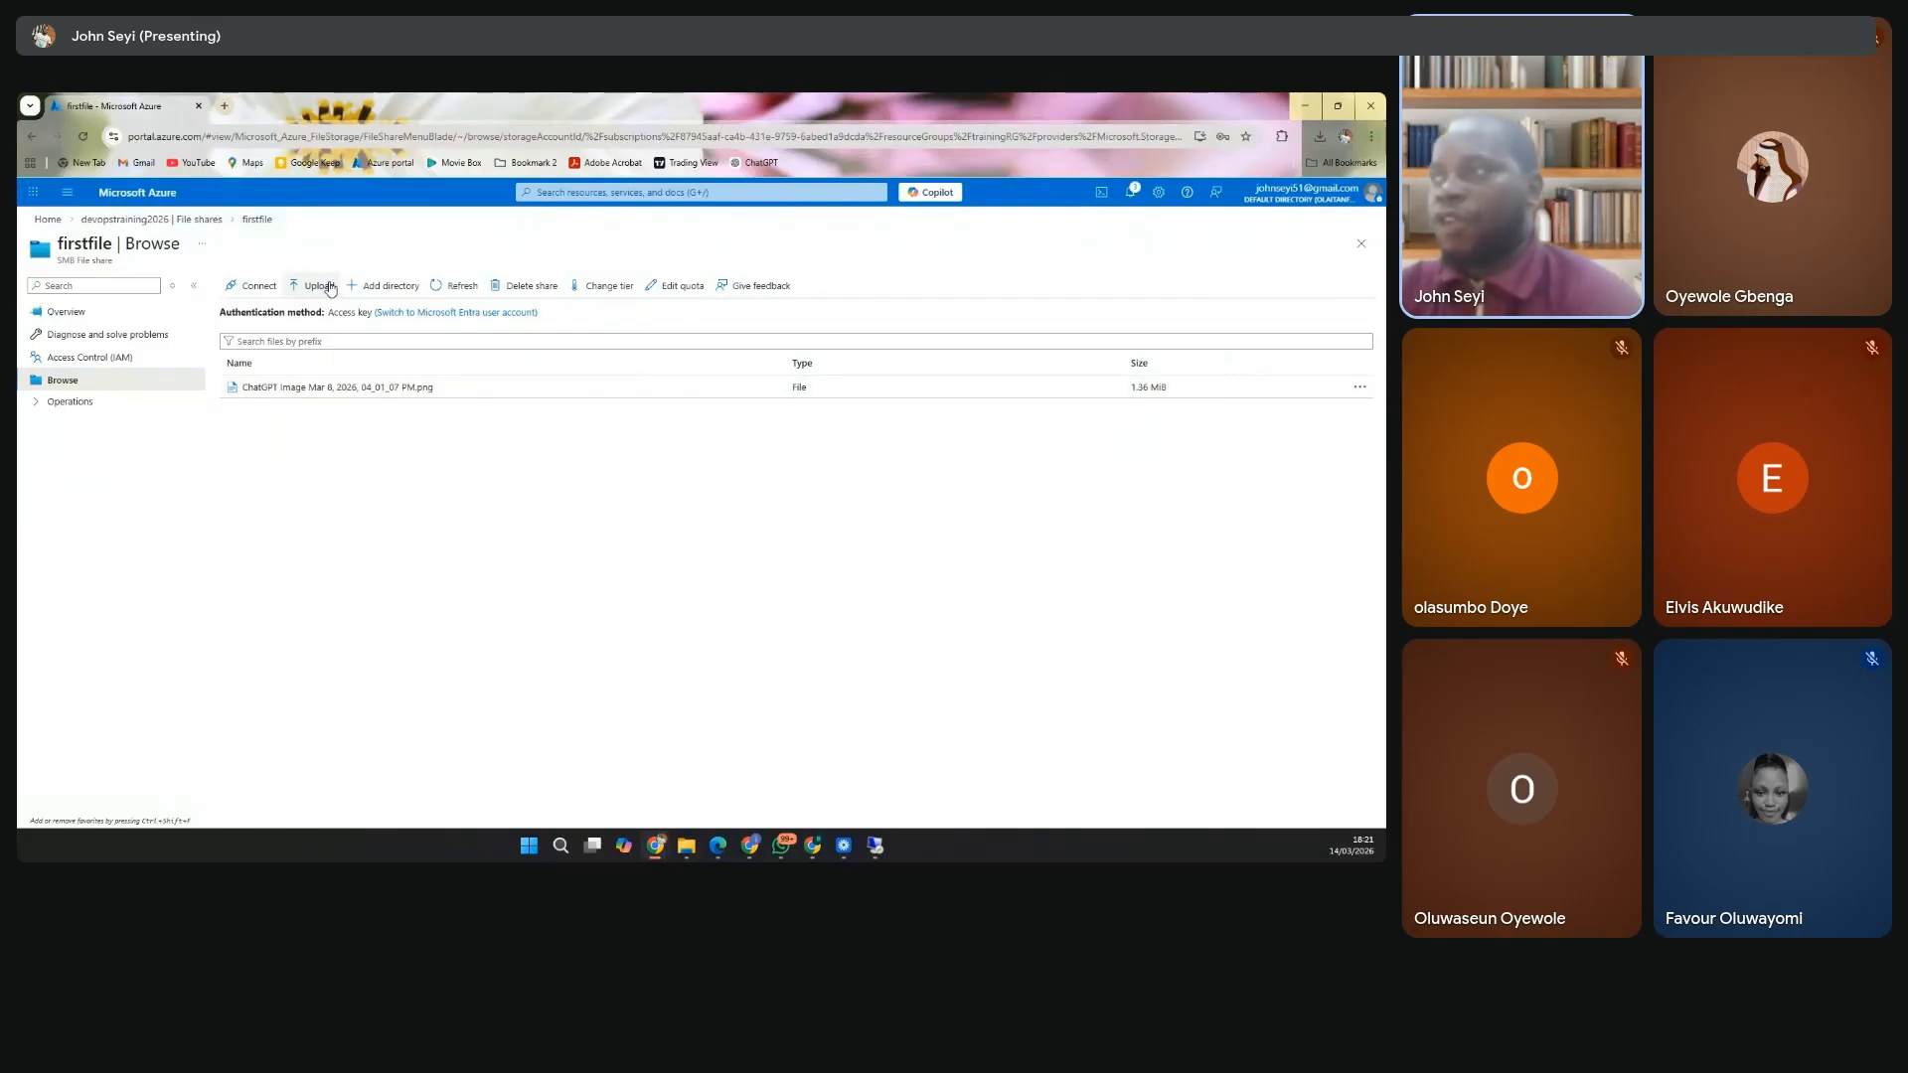
click(1313, 107)
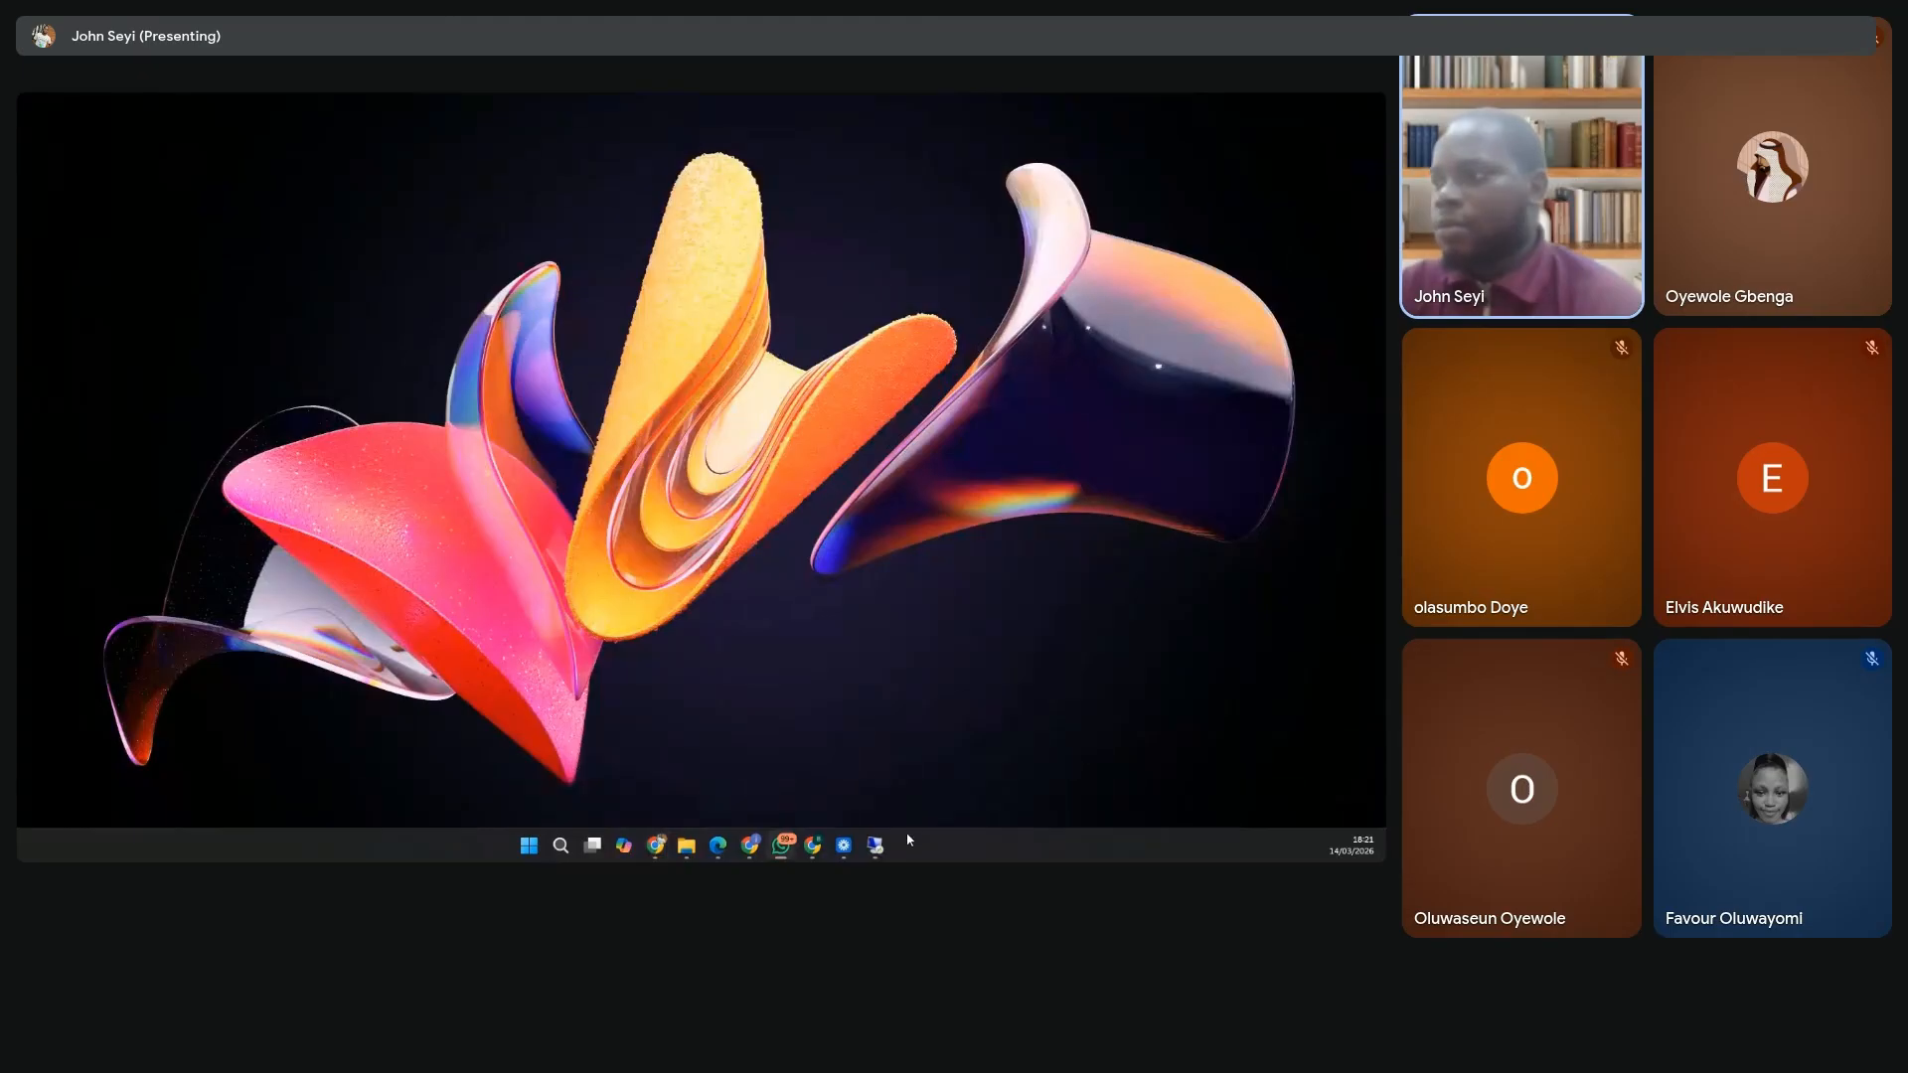
click(876, 845)
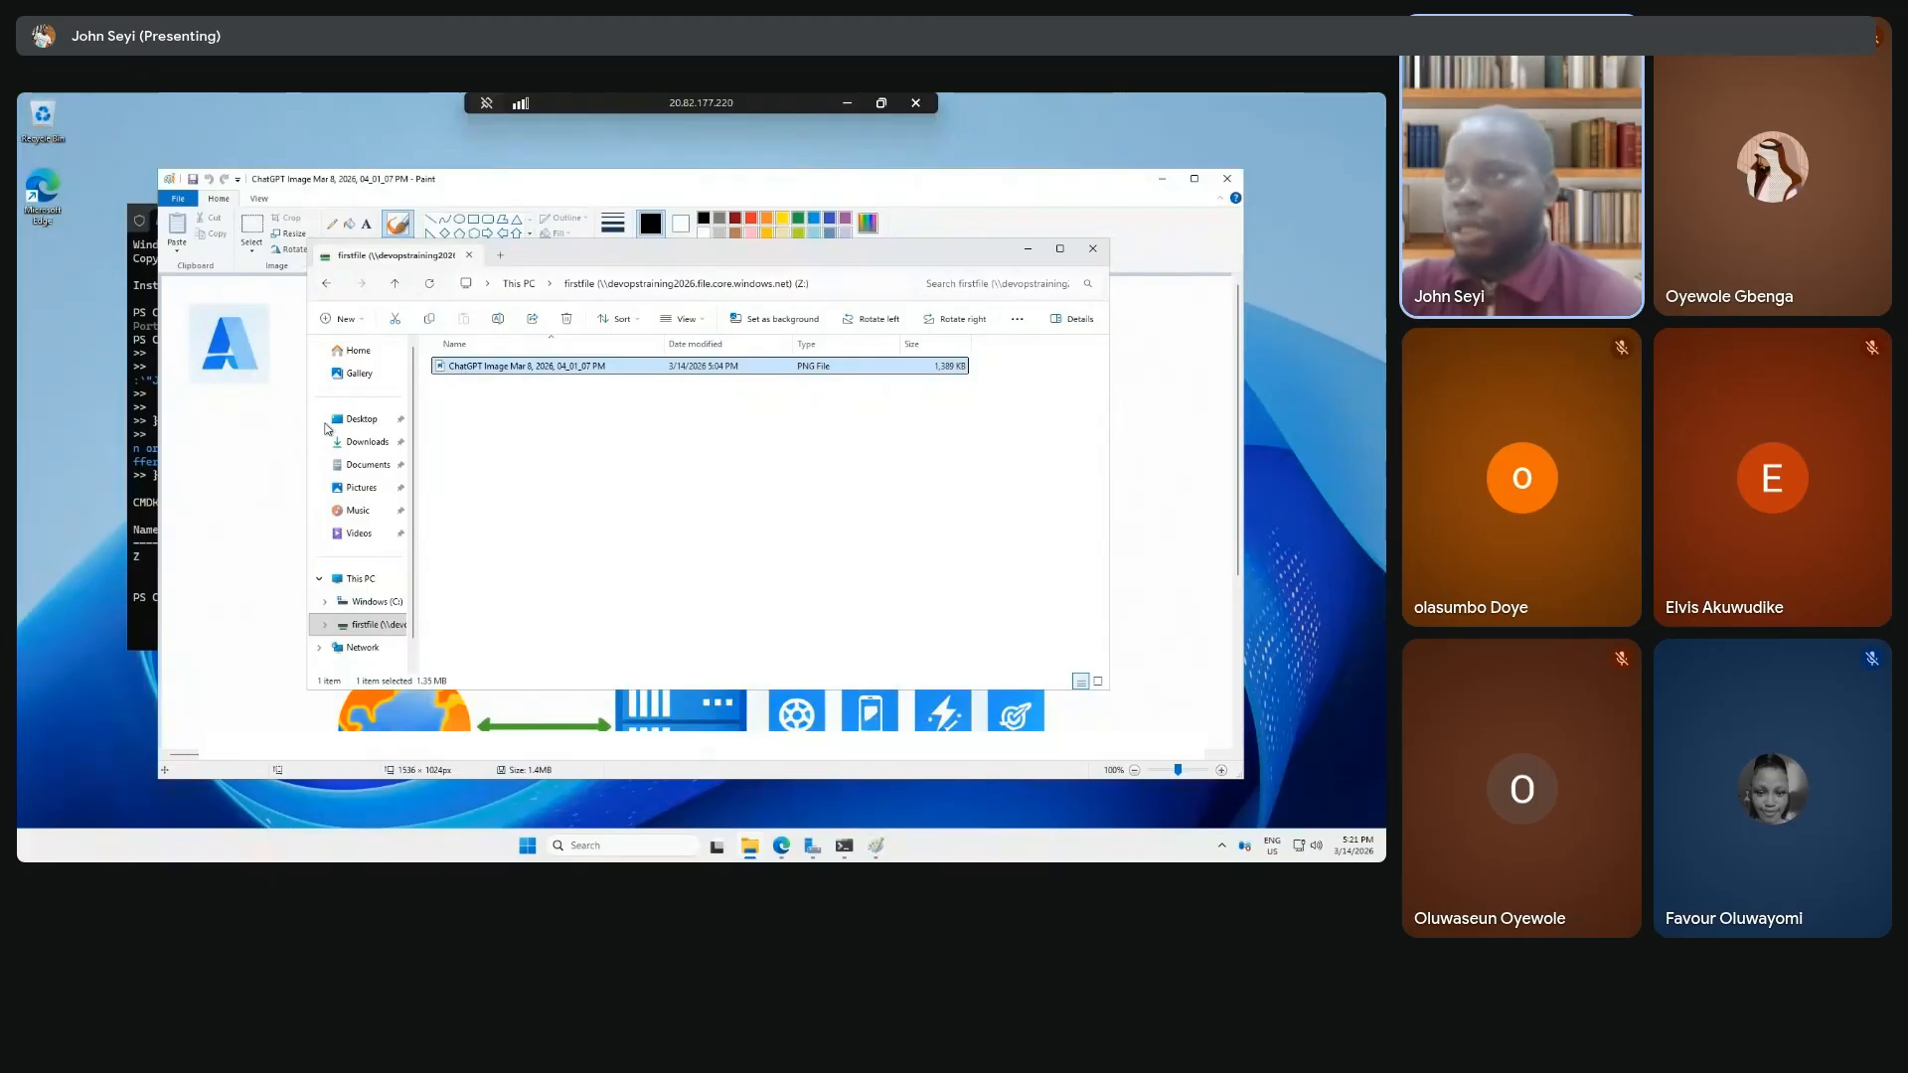
click(215, 425)
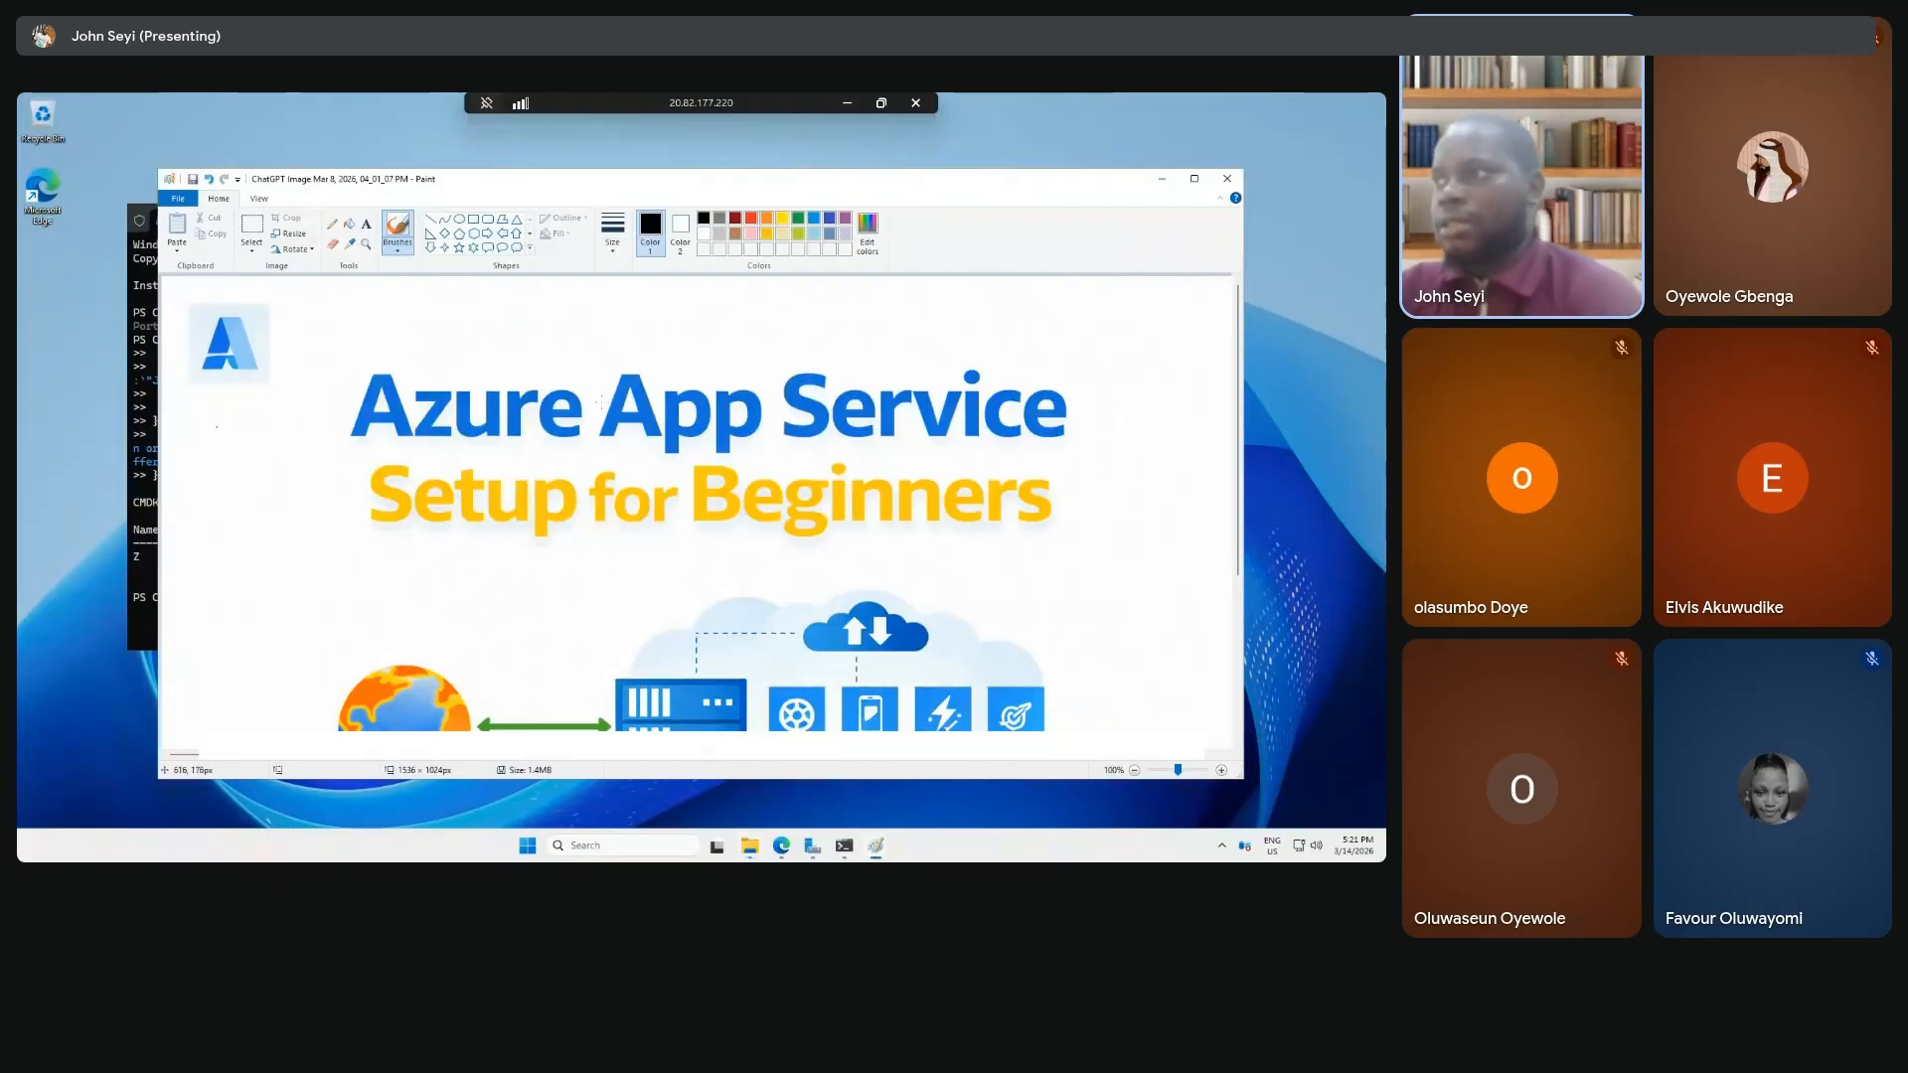
scroll(601, 401, down, 3)
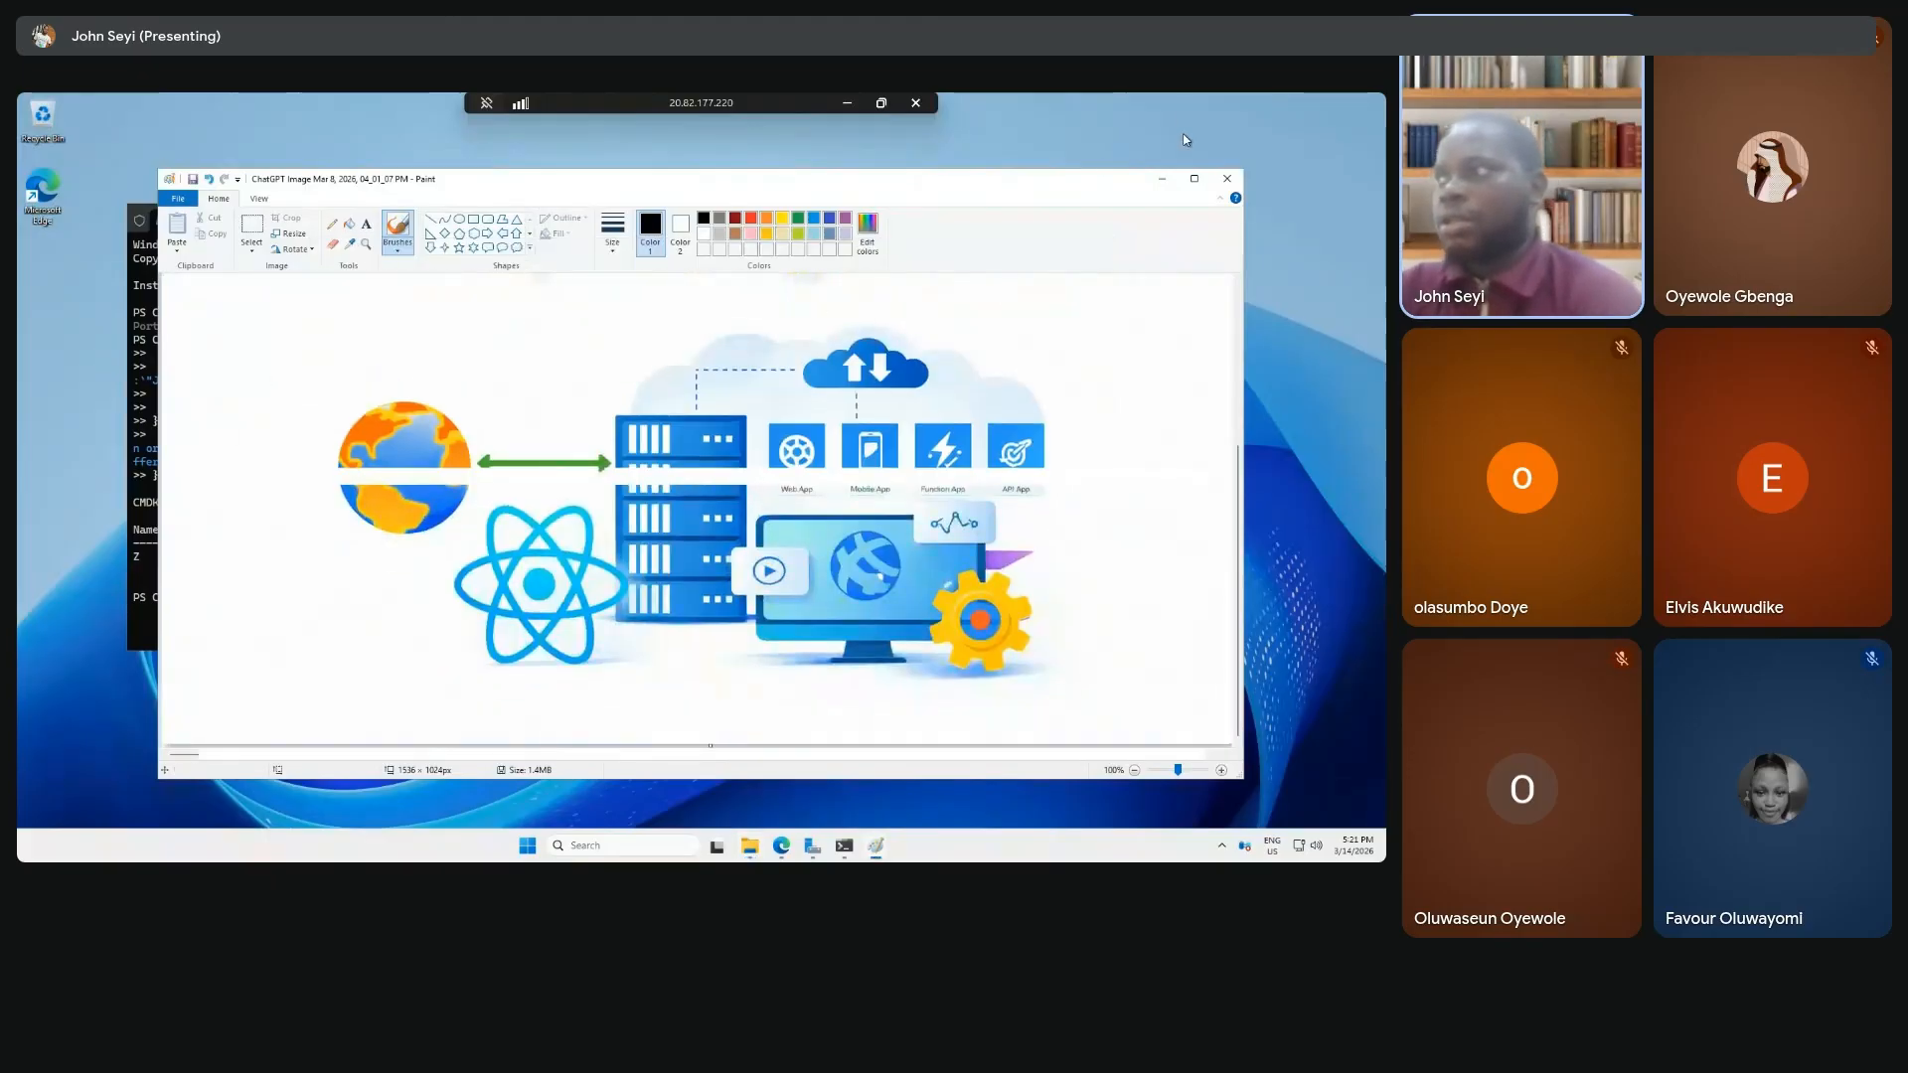
Close Paint without saving the image and minimize the remote session.
click(1236, 180)
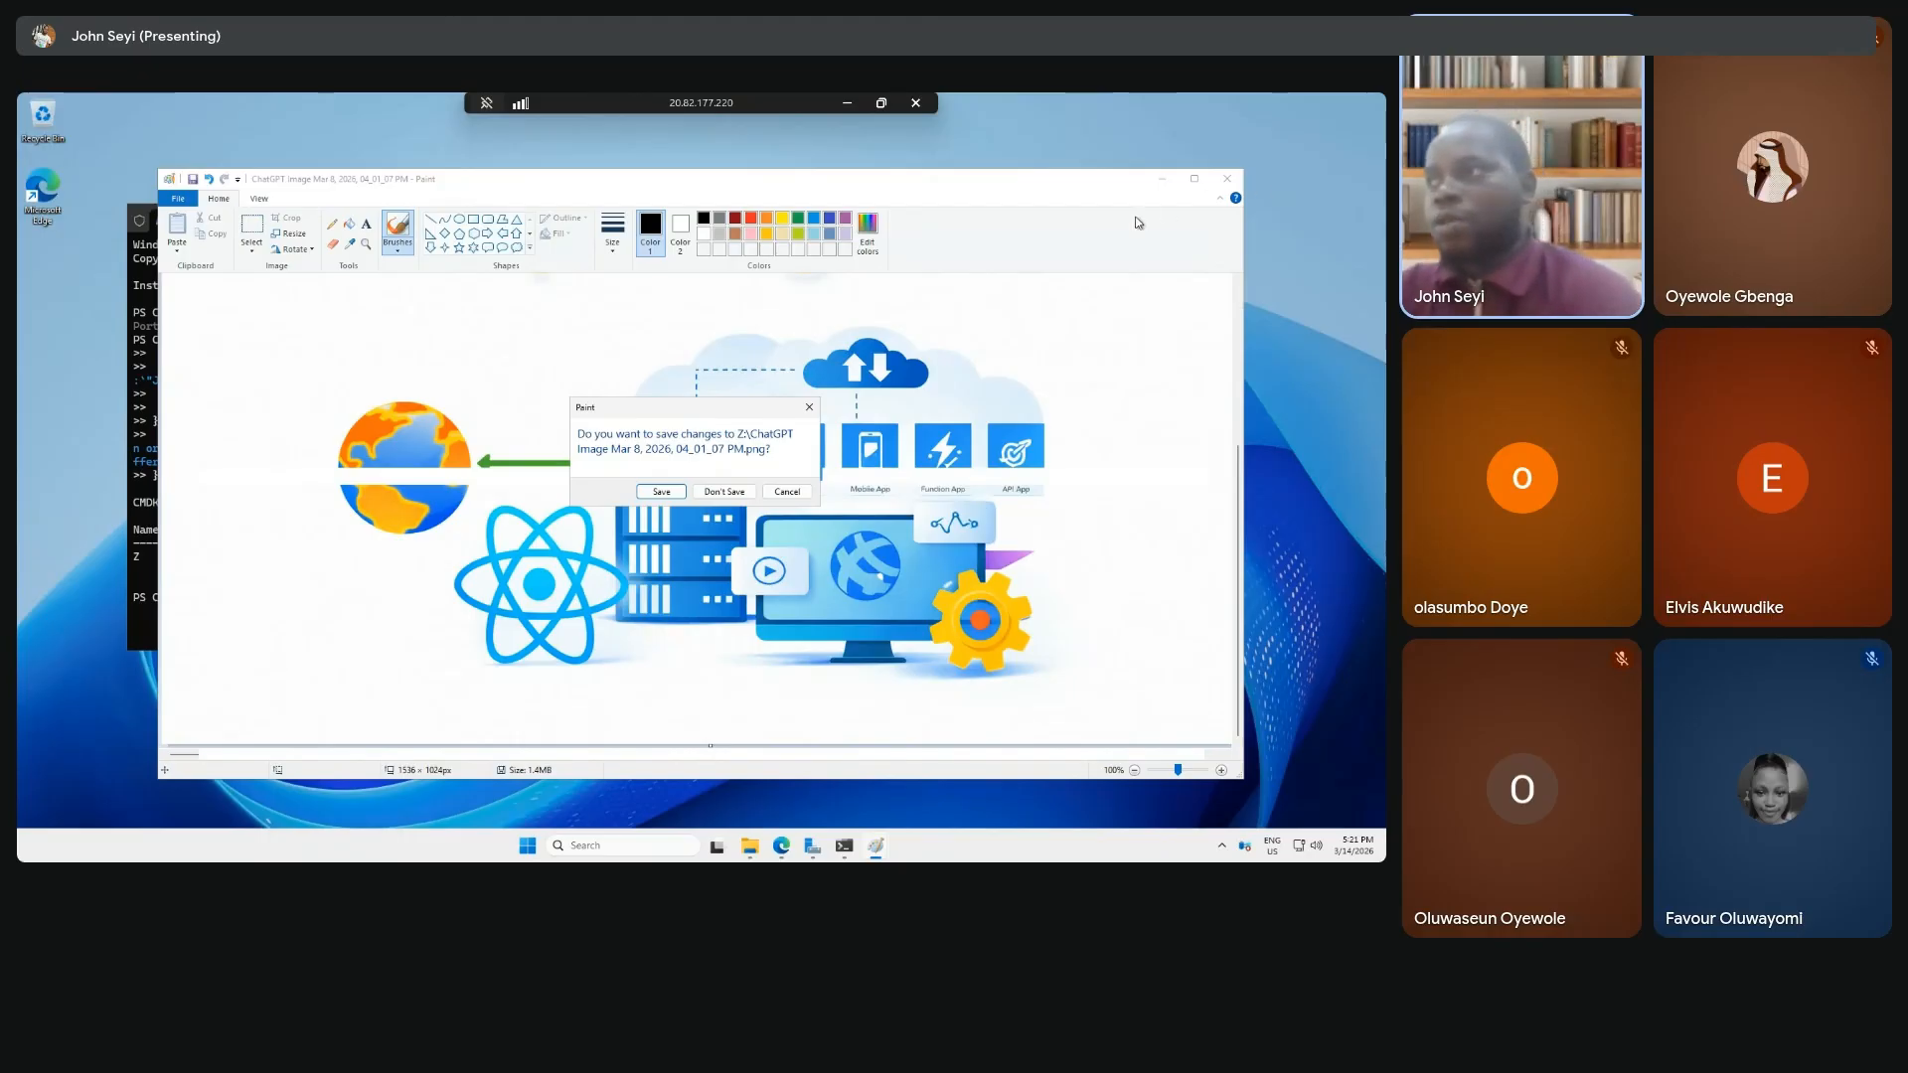
click(723, 491)
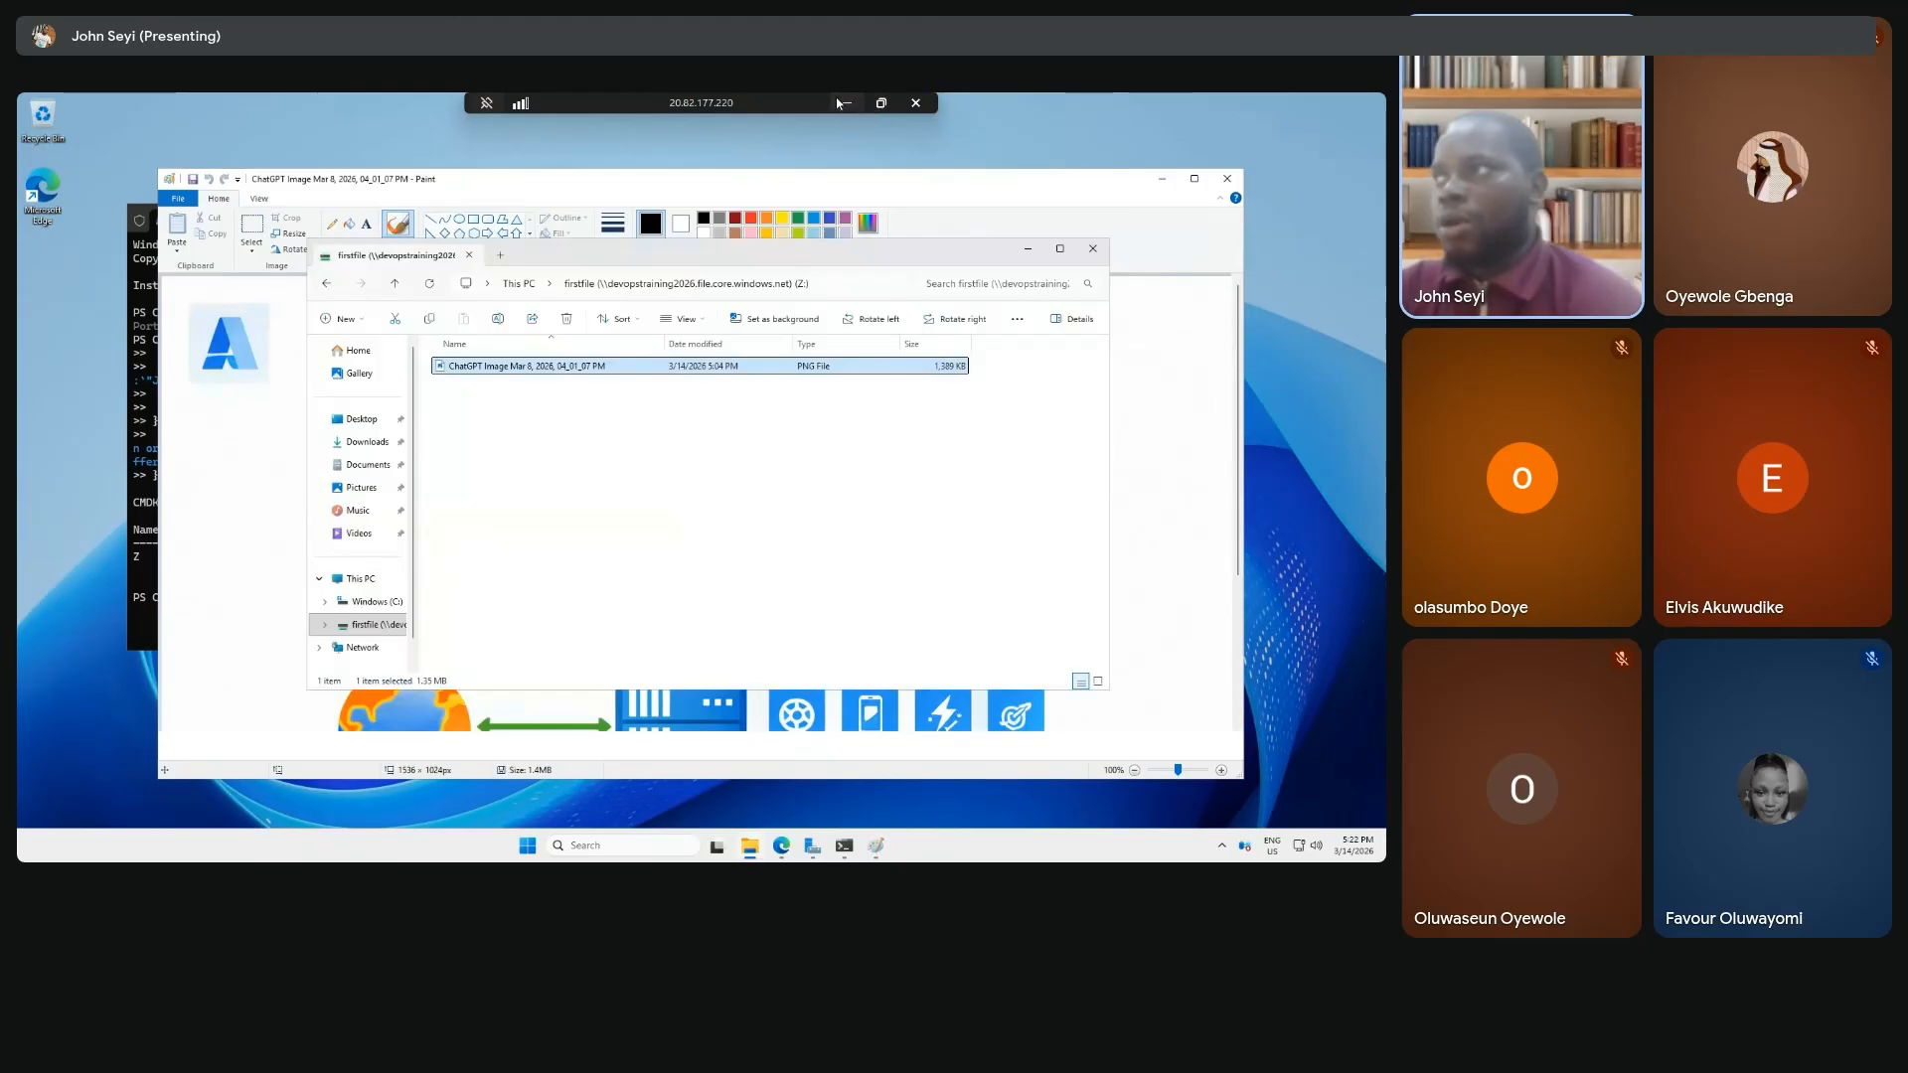
click(847, 102)
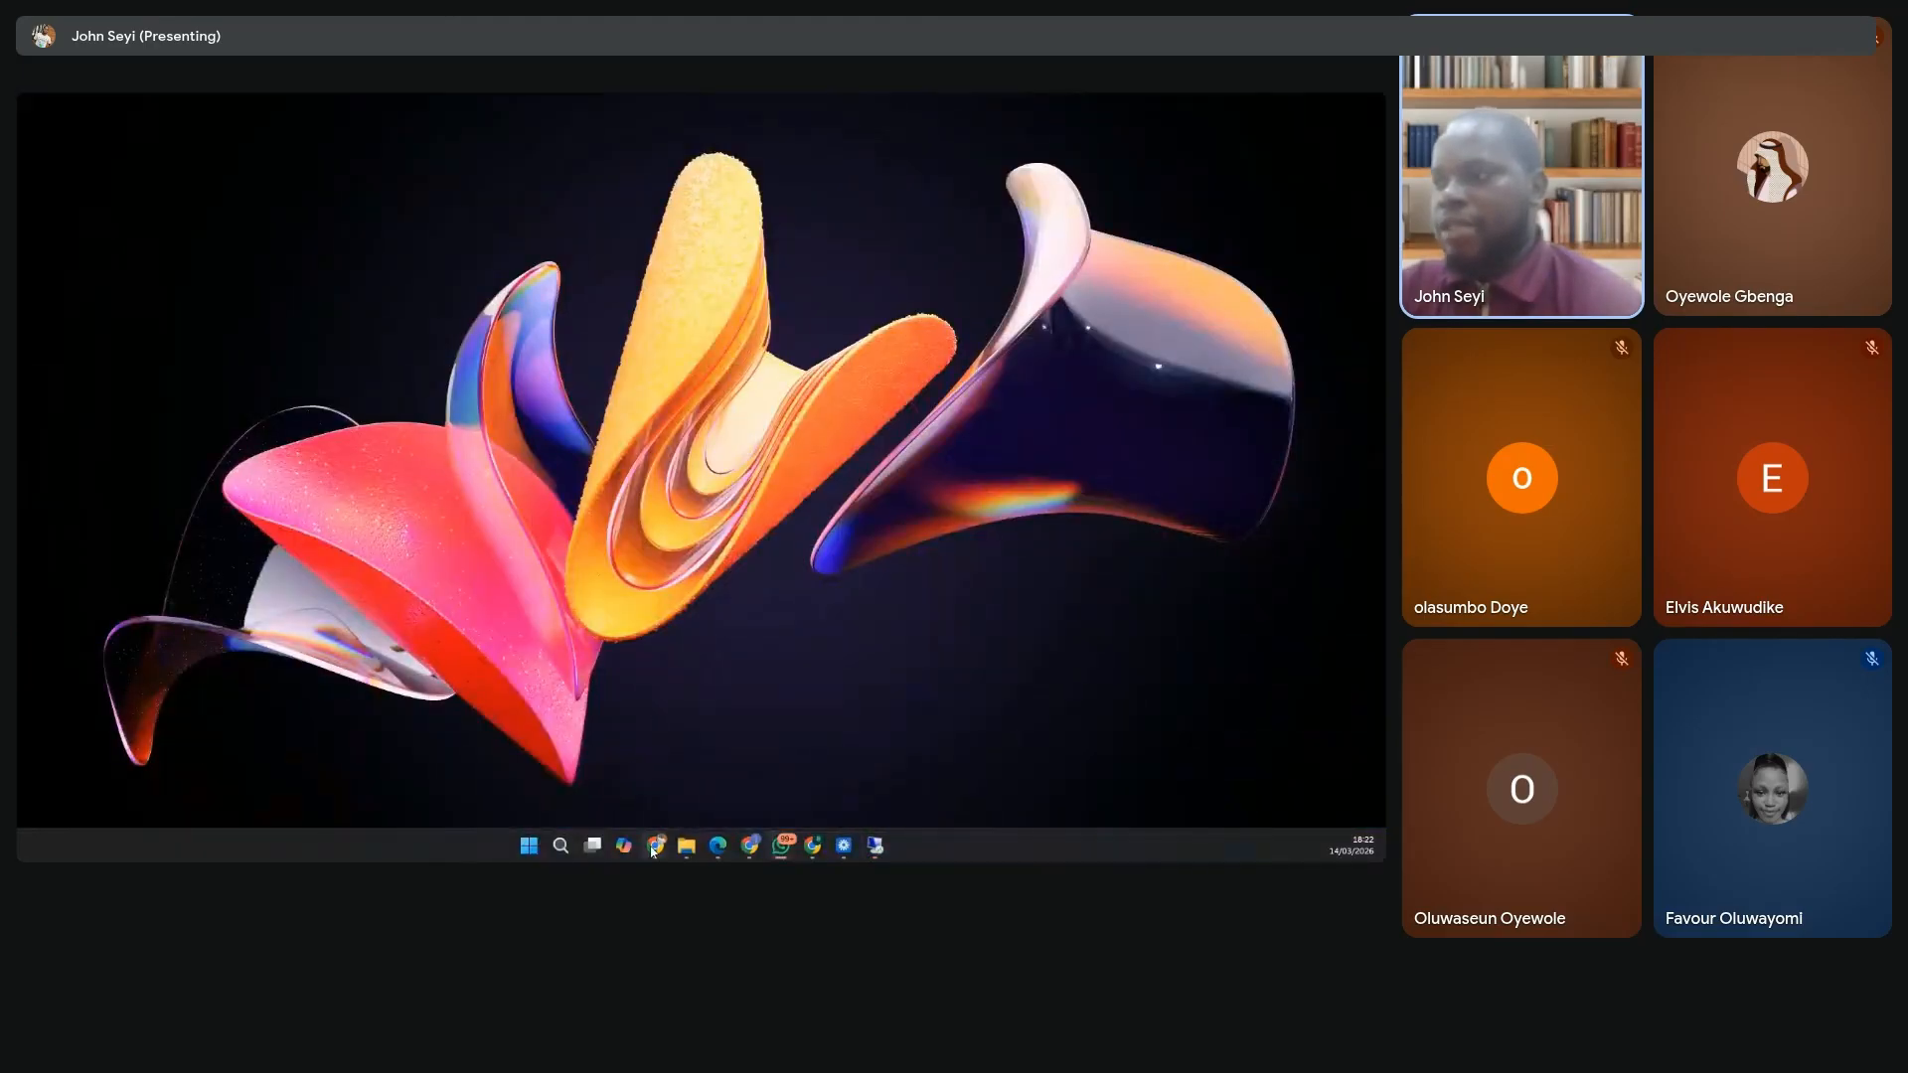
Go back to File shares, open firstfile, and show its Connect instructions.
mouse_move(656, 845)
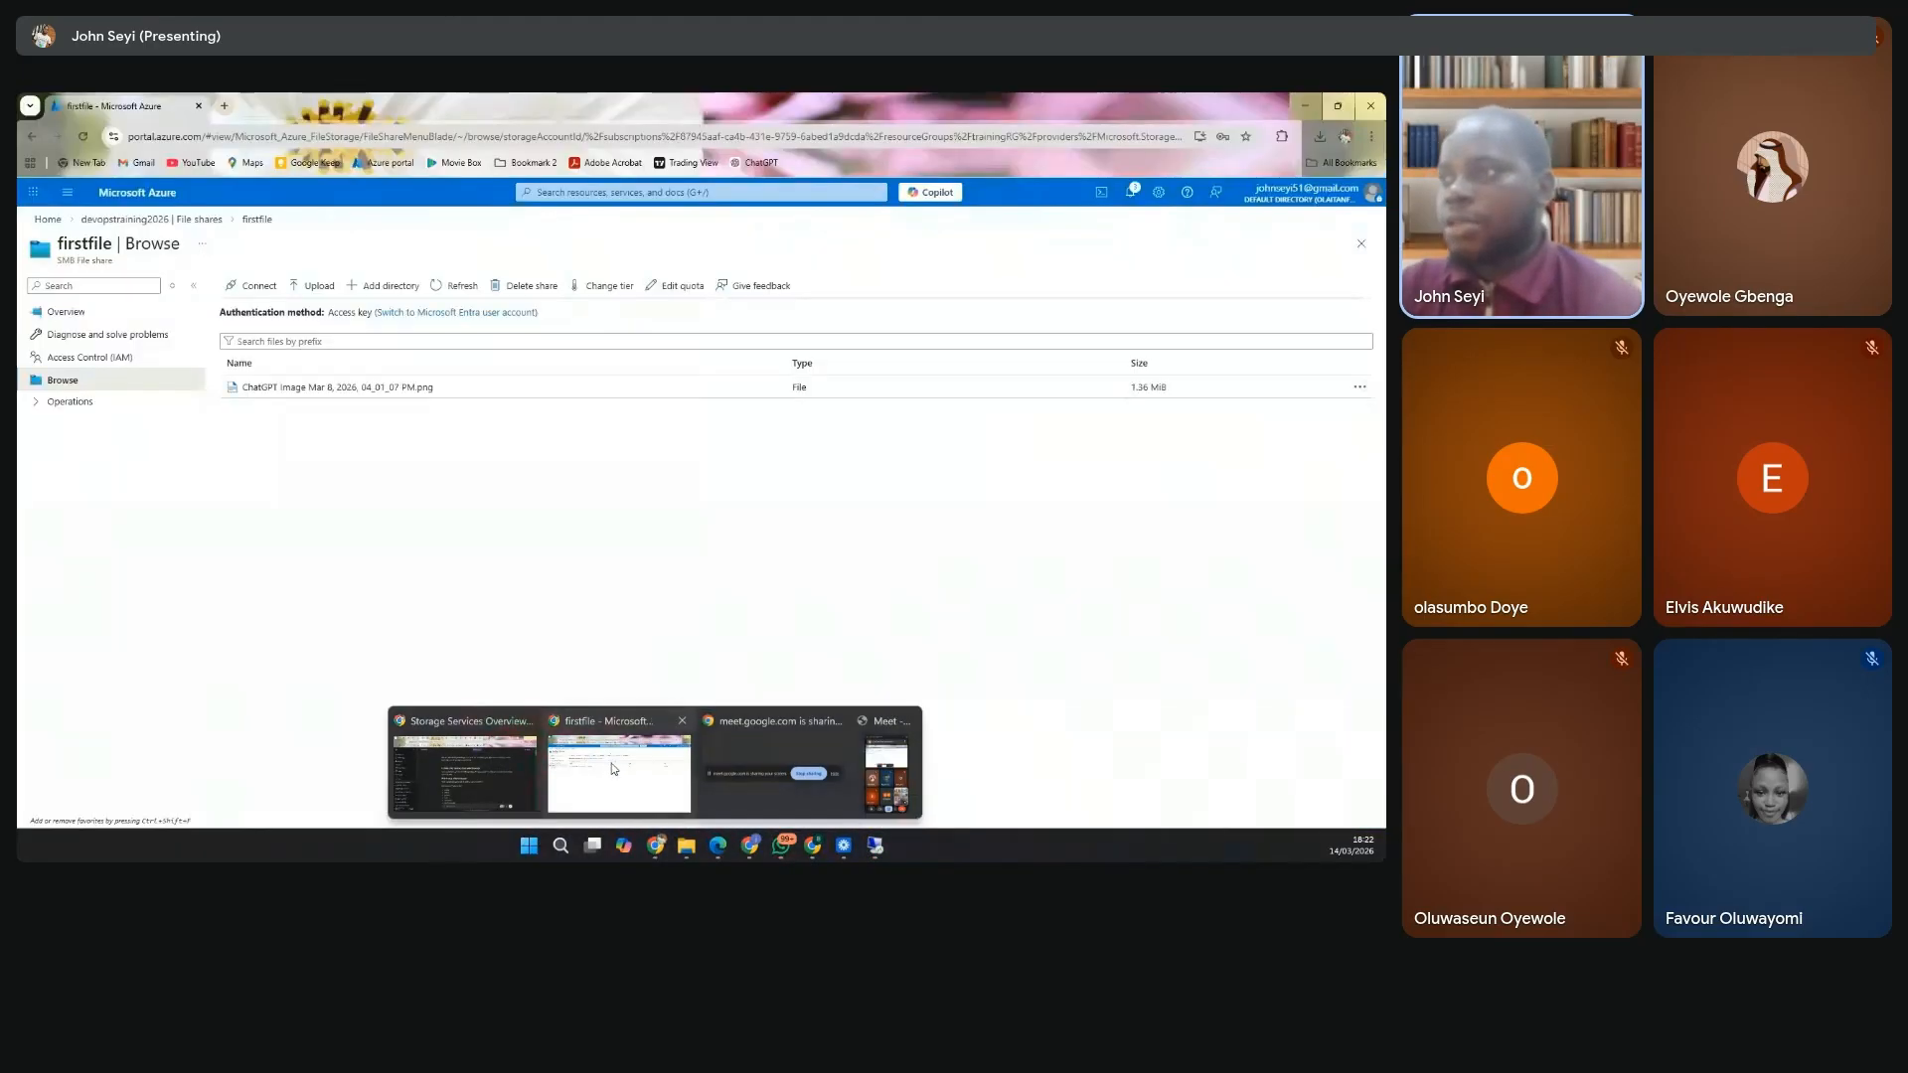
click(613, 768)
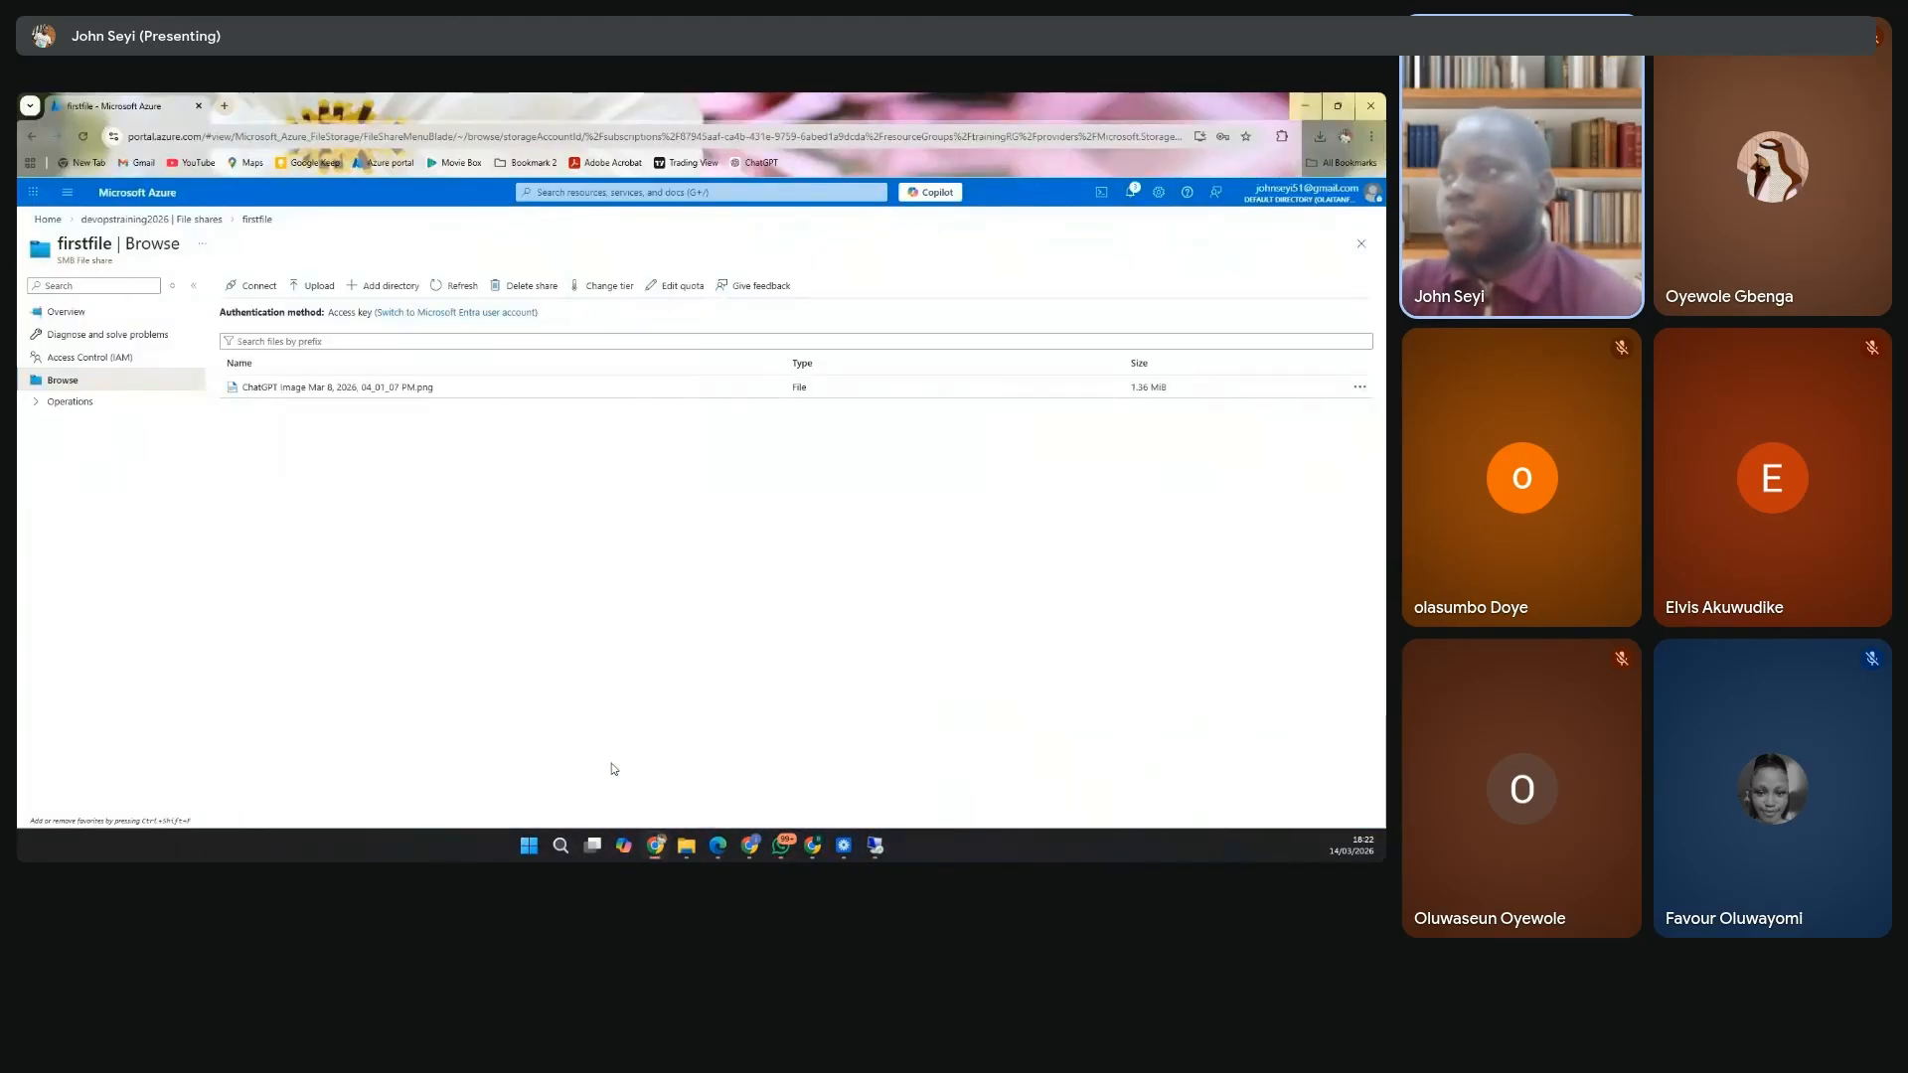
click(179, 220)
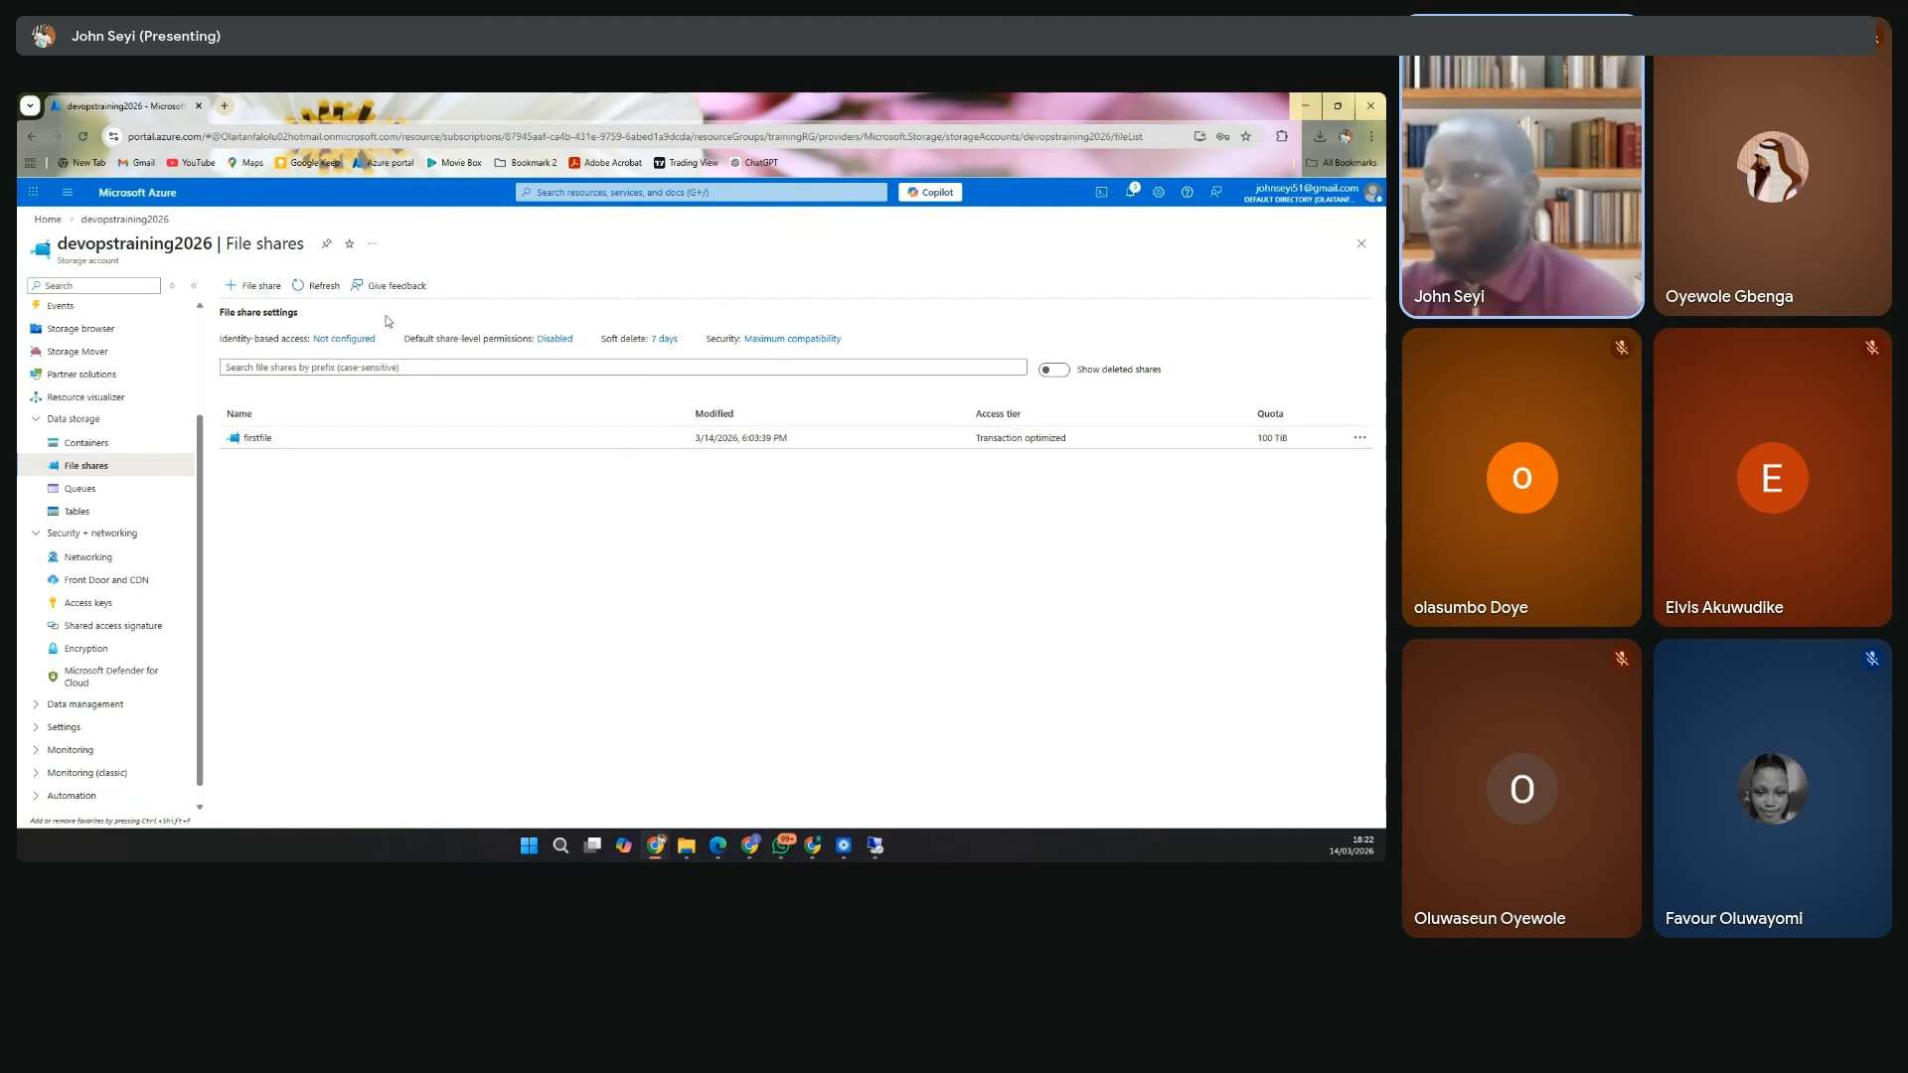
click(251, 437)
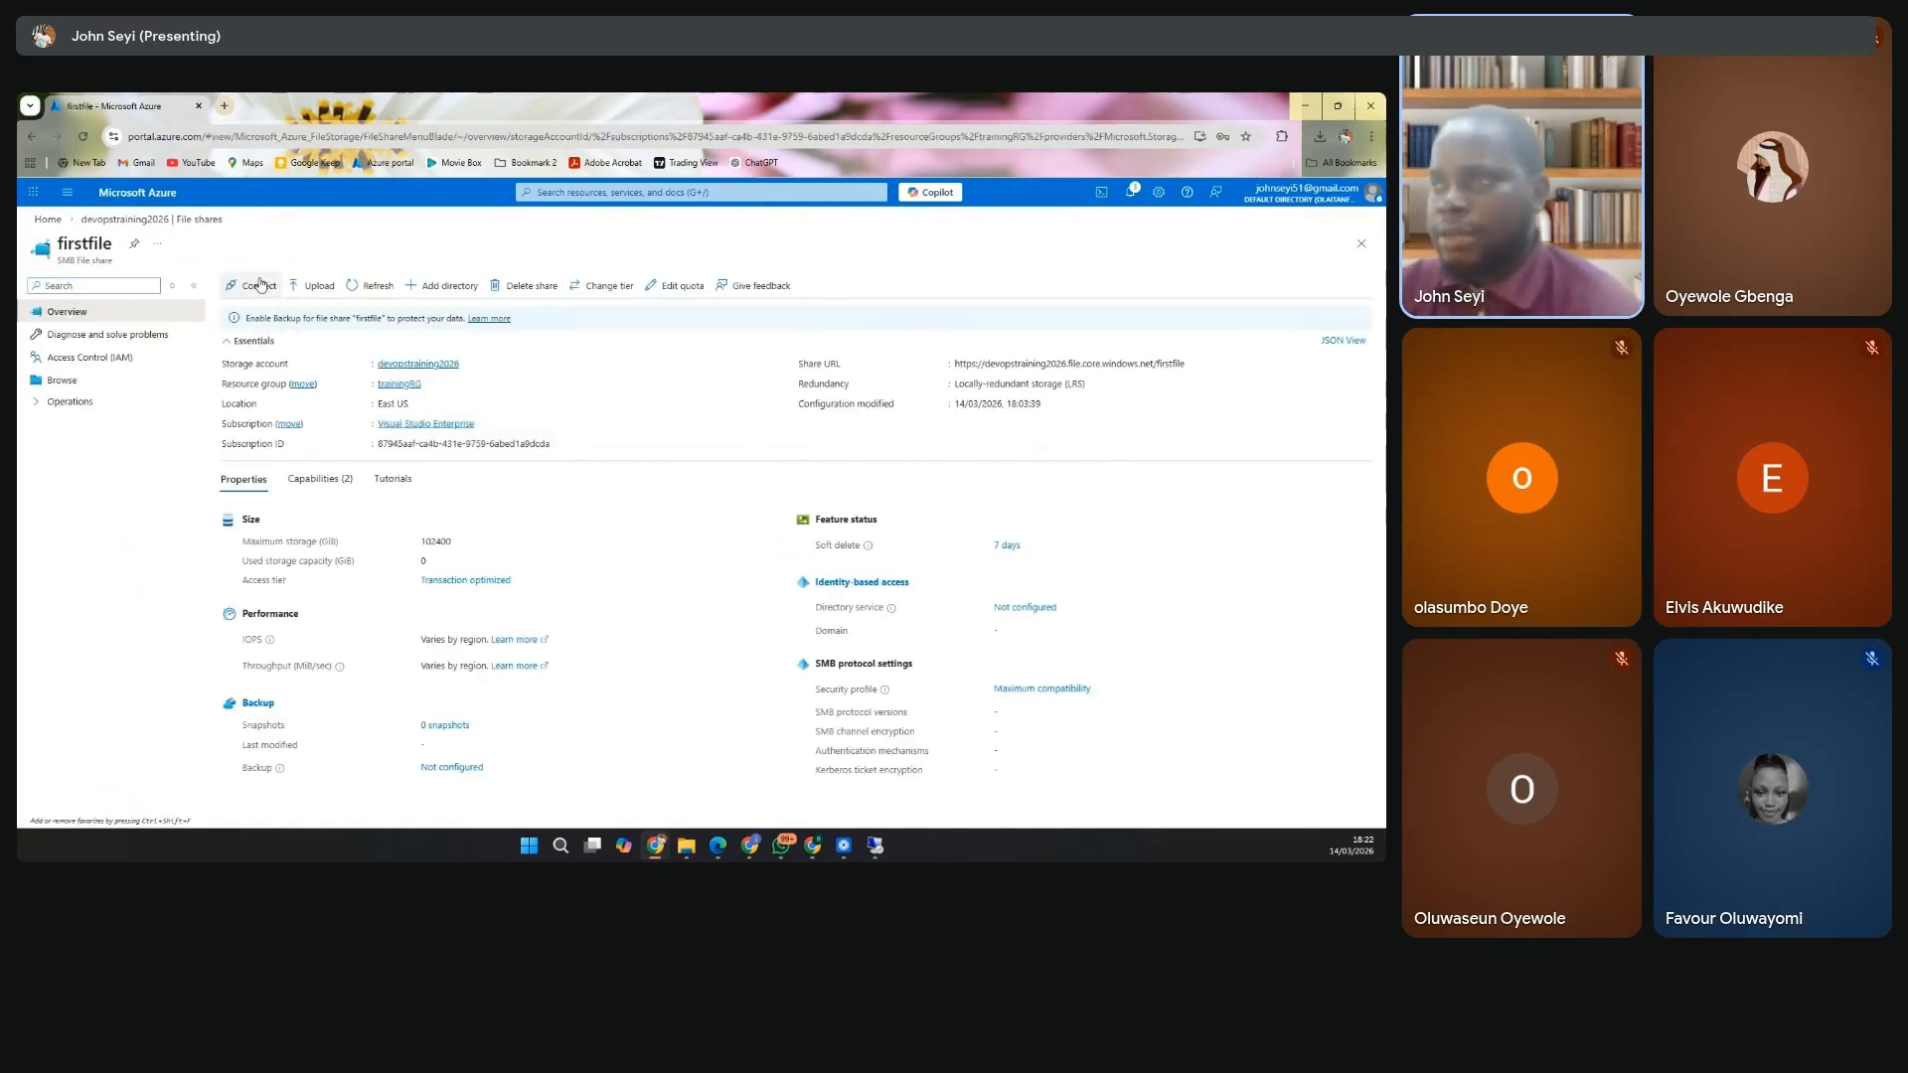
click(260, 285)
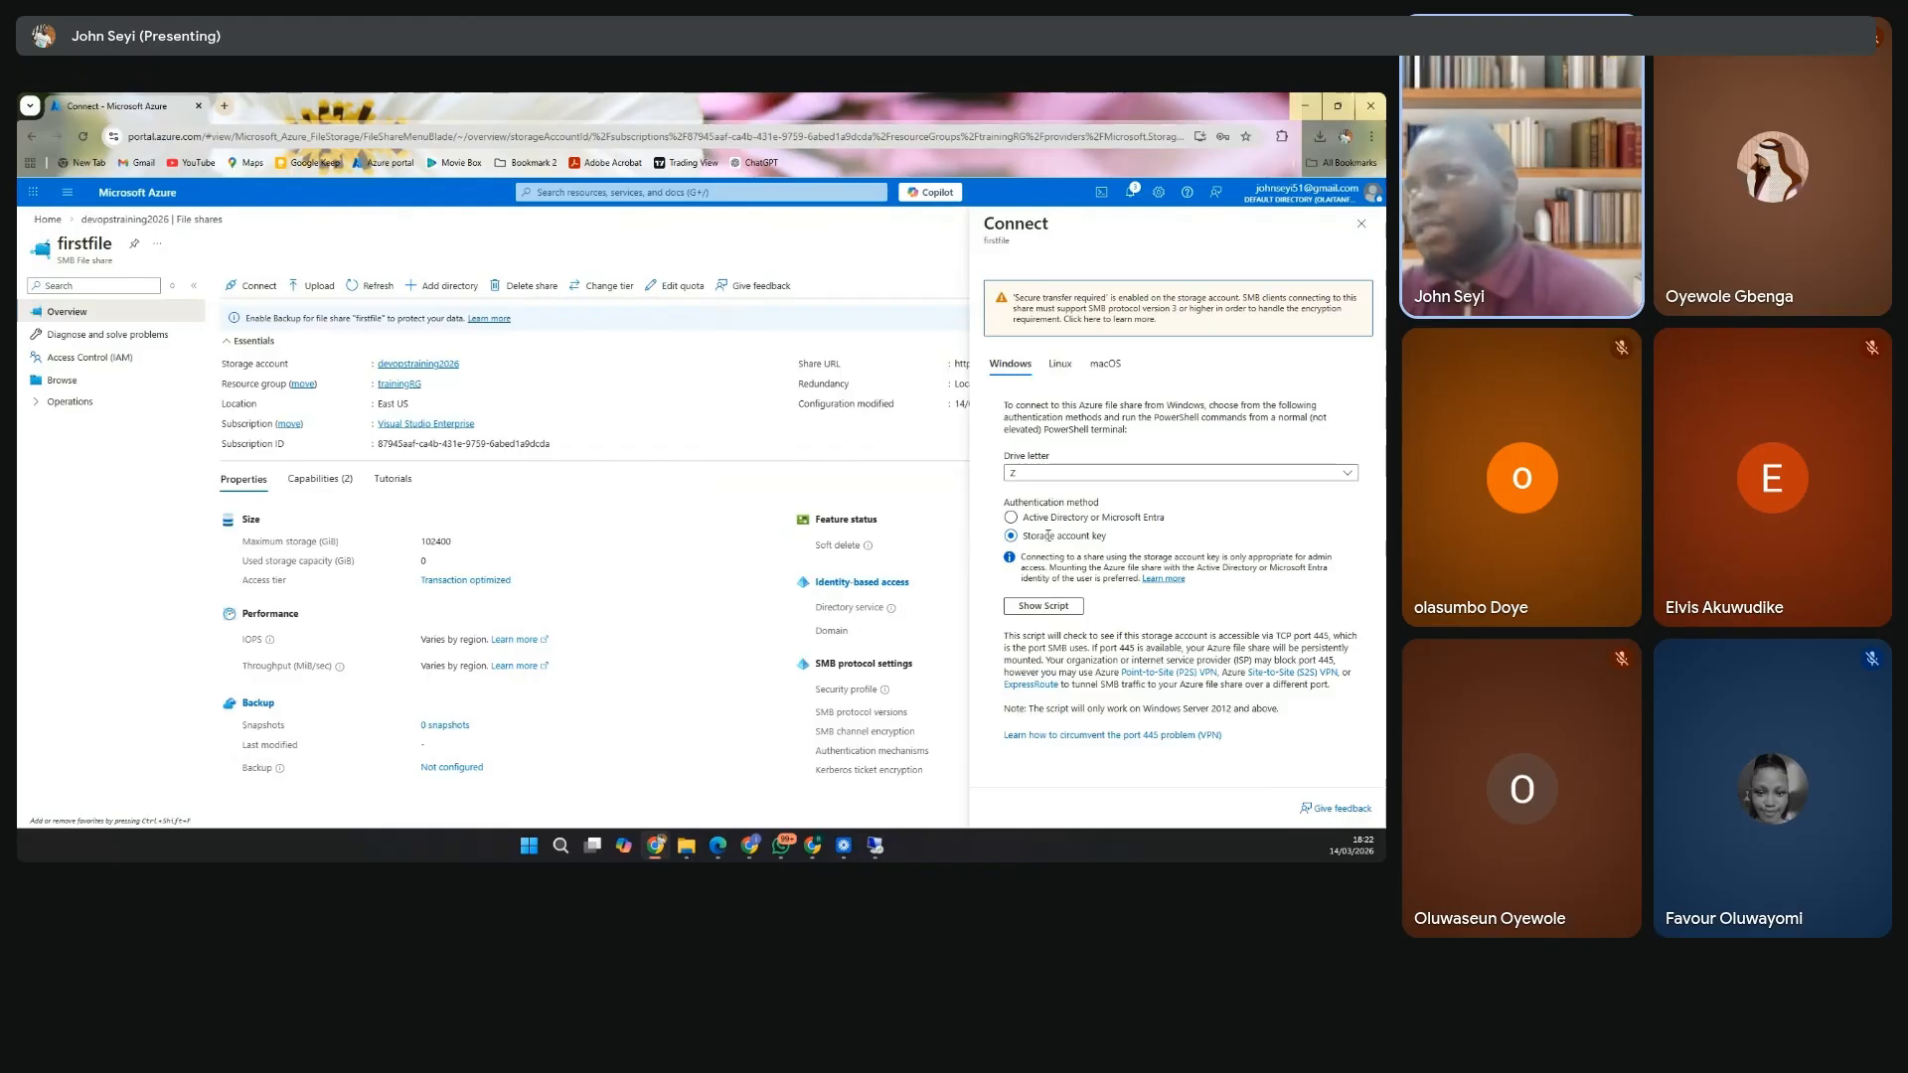
Reveal and copy the Windows PowerShell mount script for firstfile.
click(1039, 605)
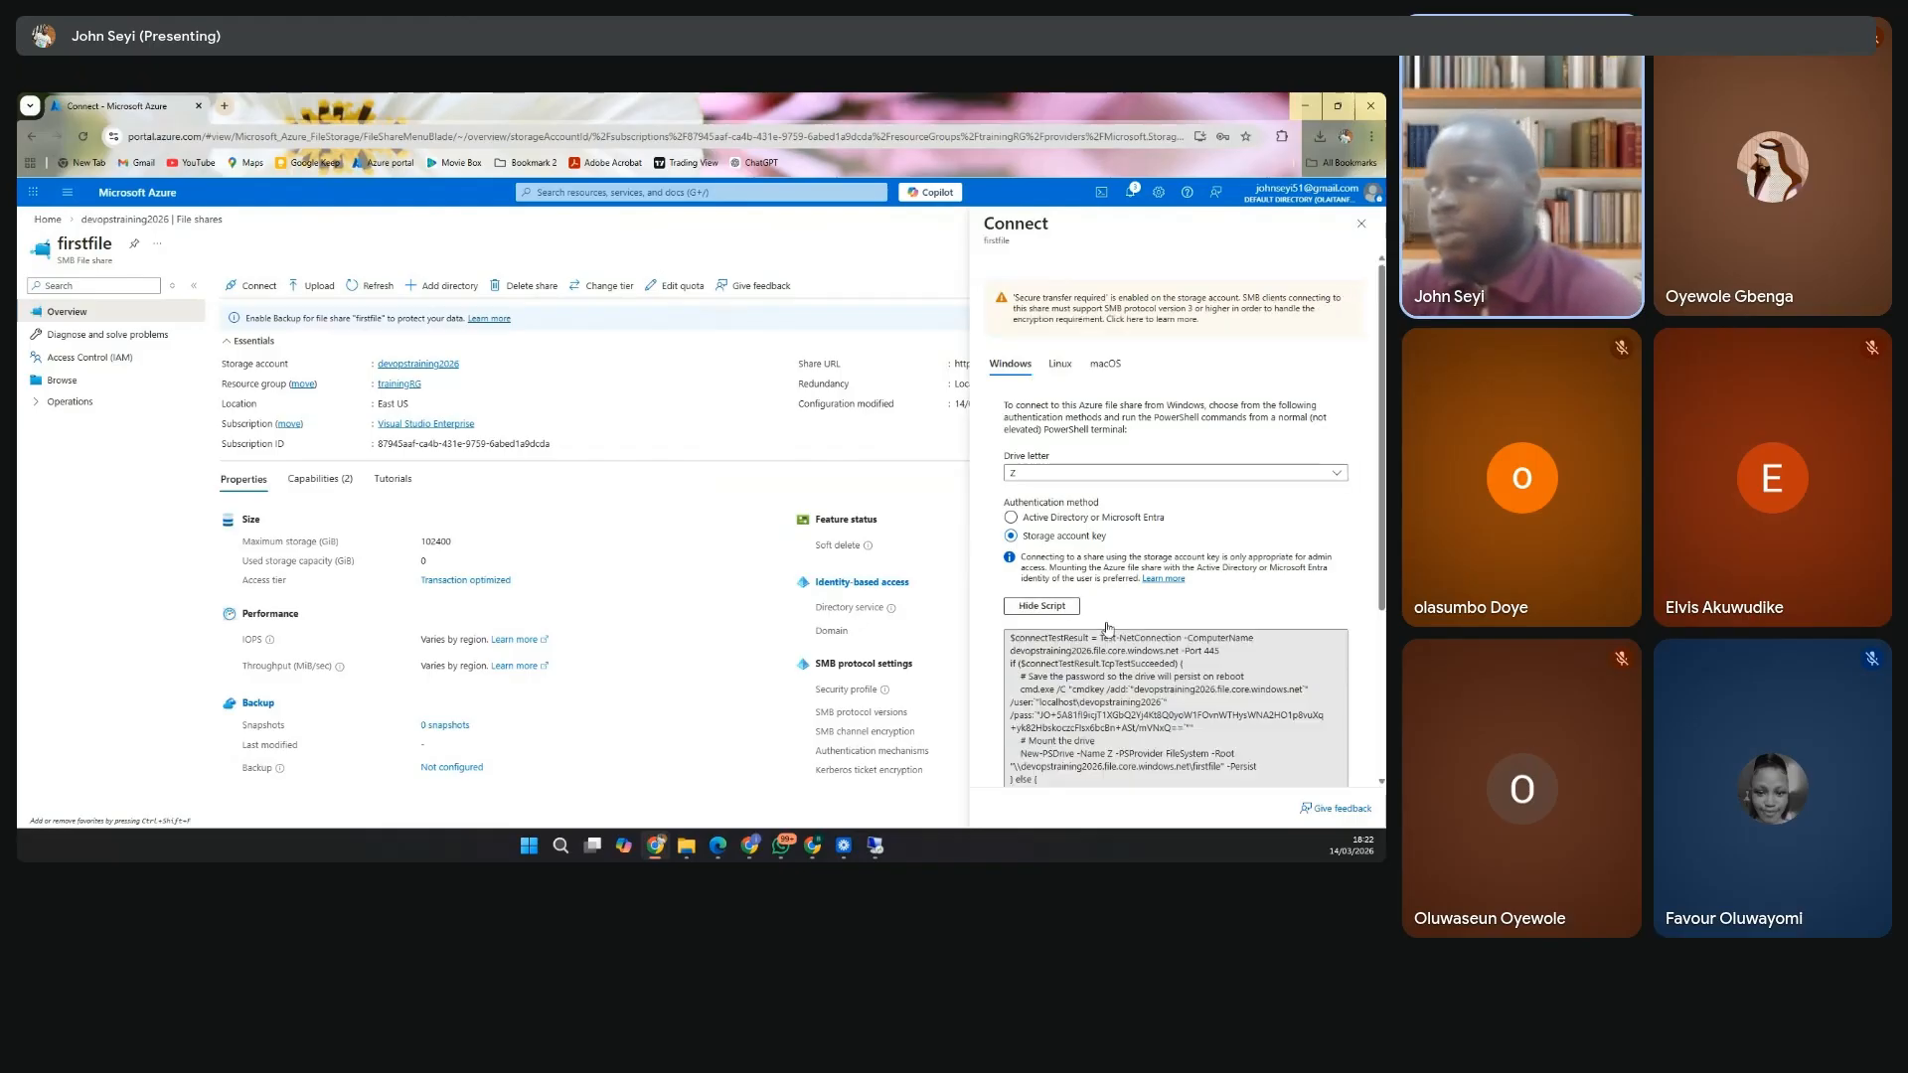
scroll(1333, 616, down, 3)
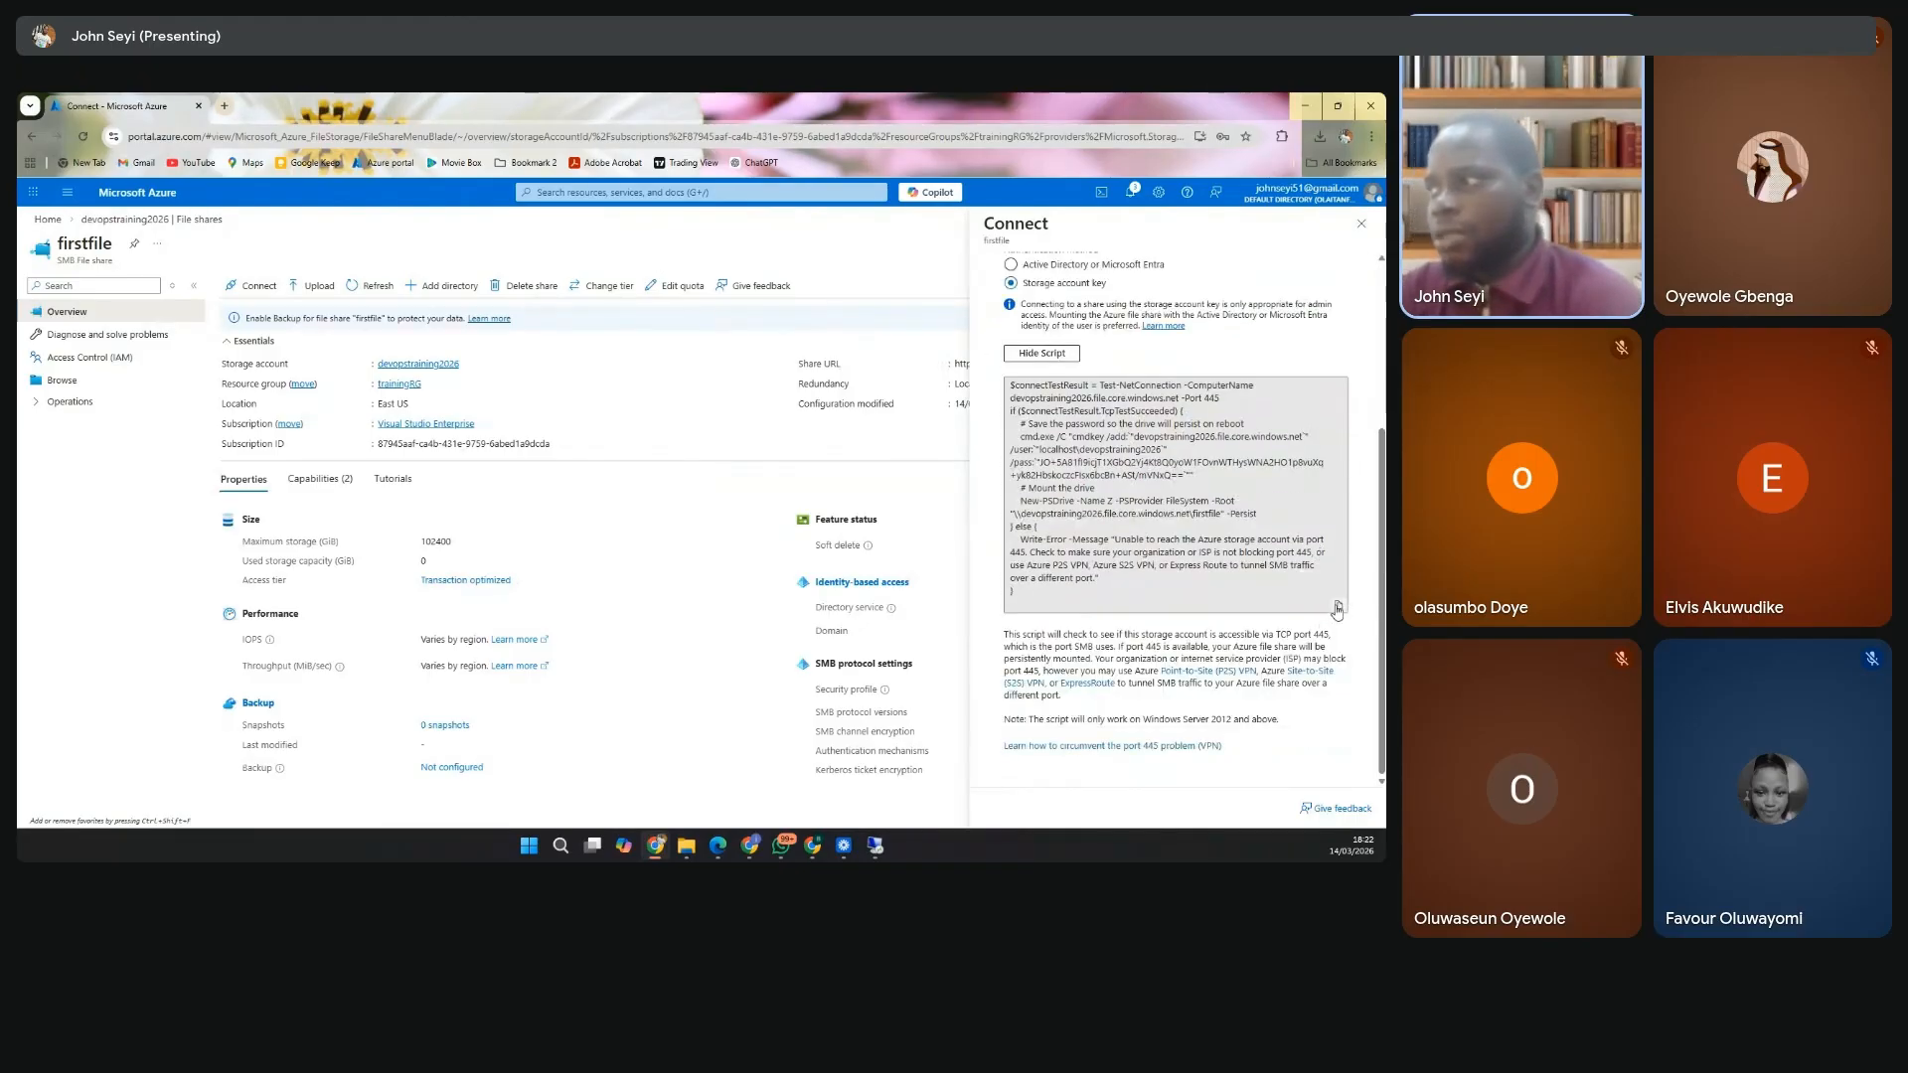
click(1338, 607)
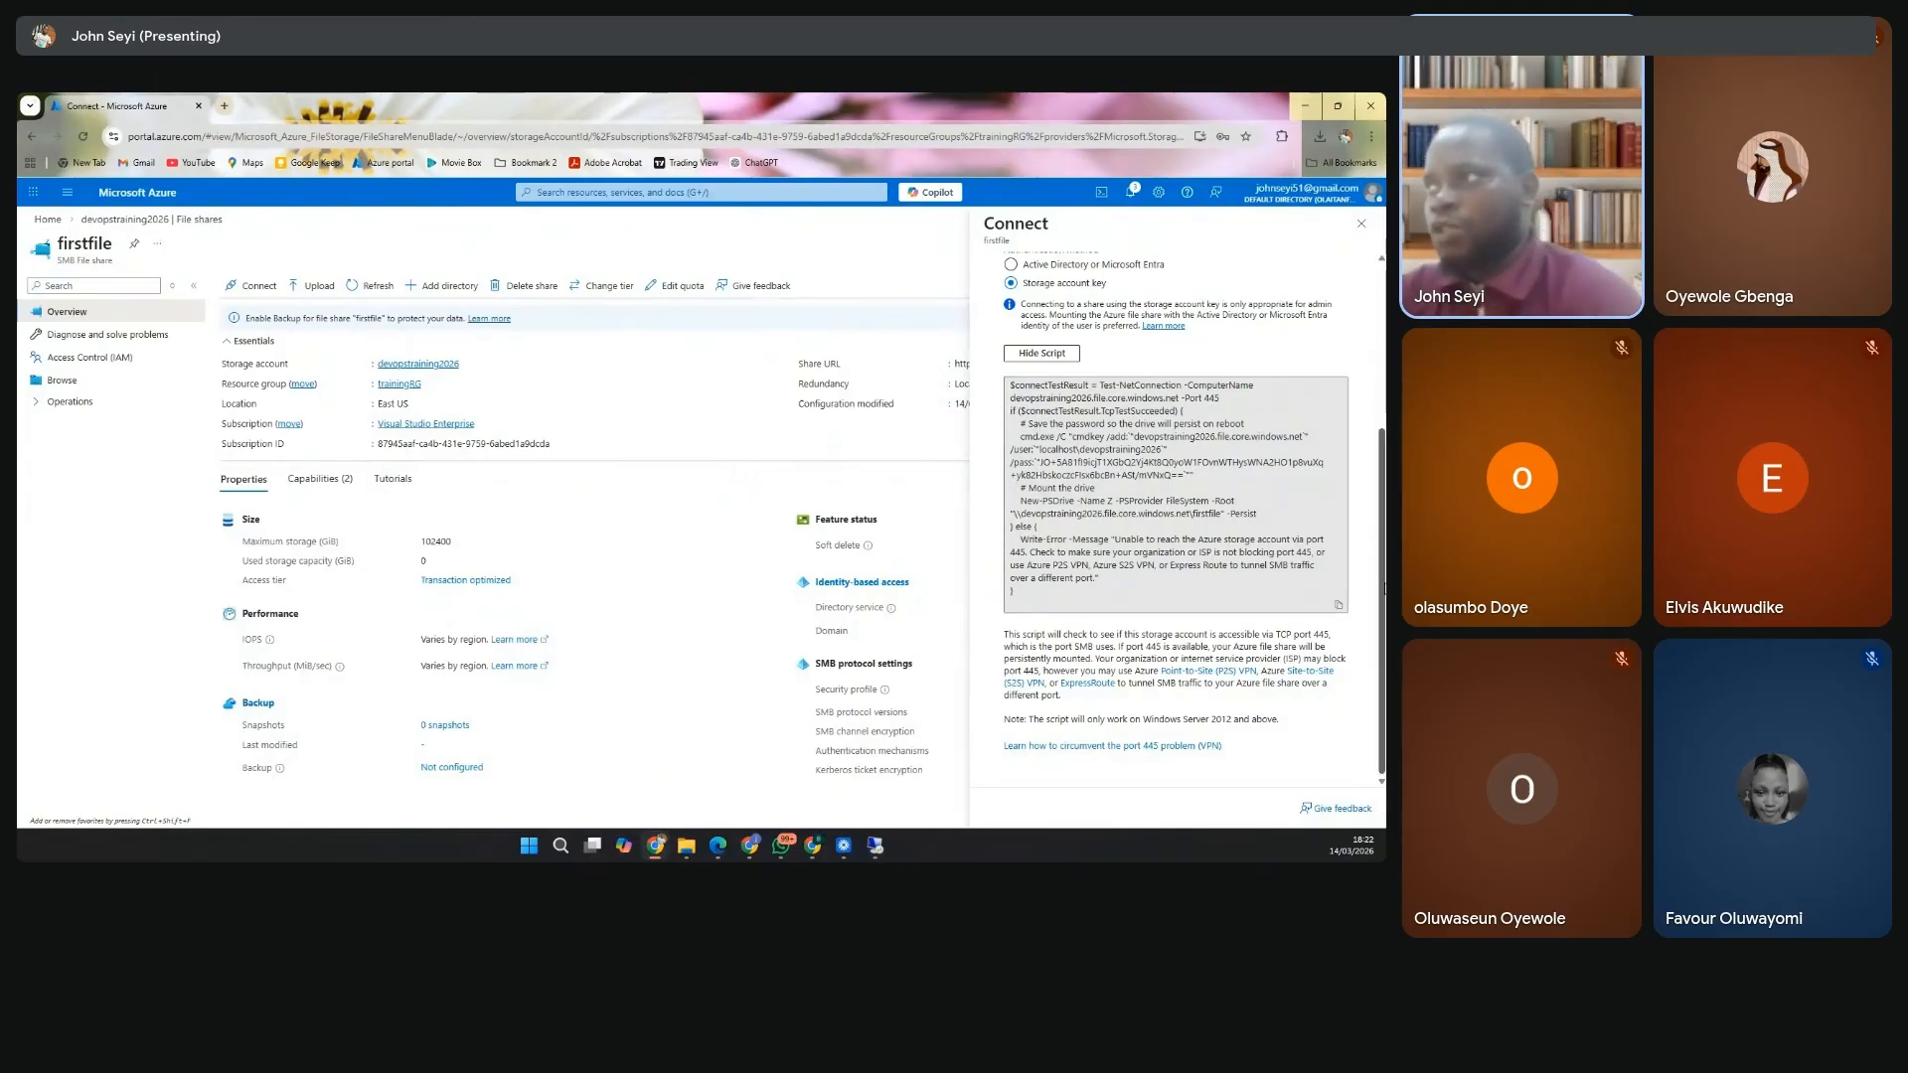
scroll(1177, 478, up, 5)
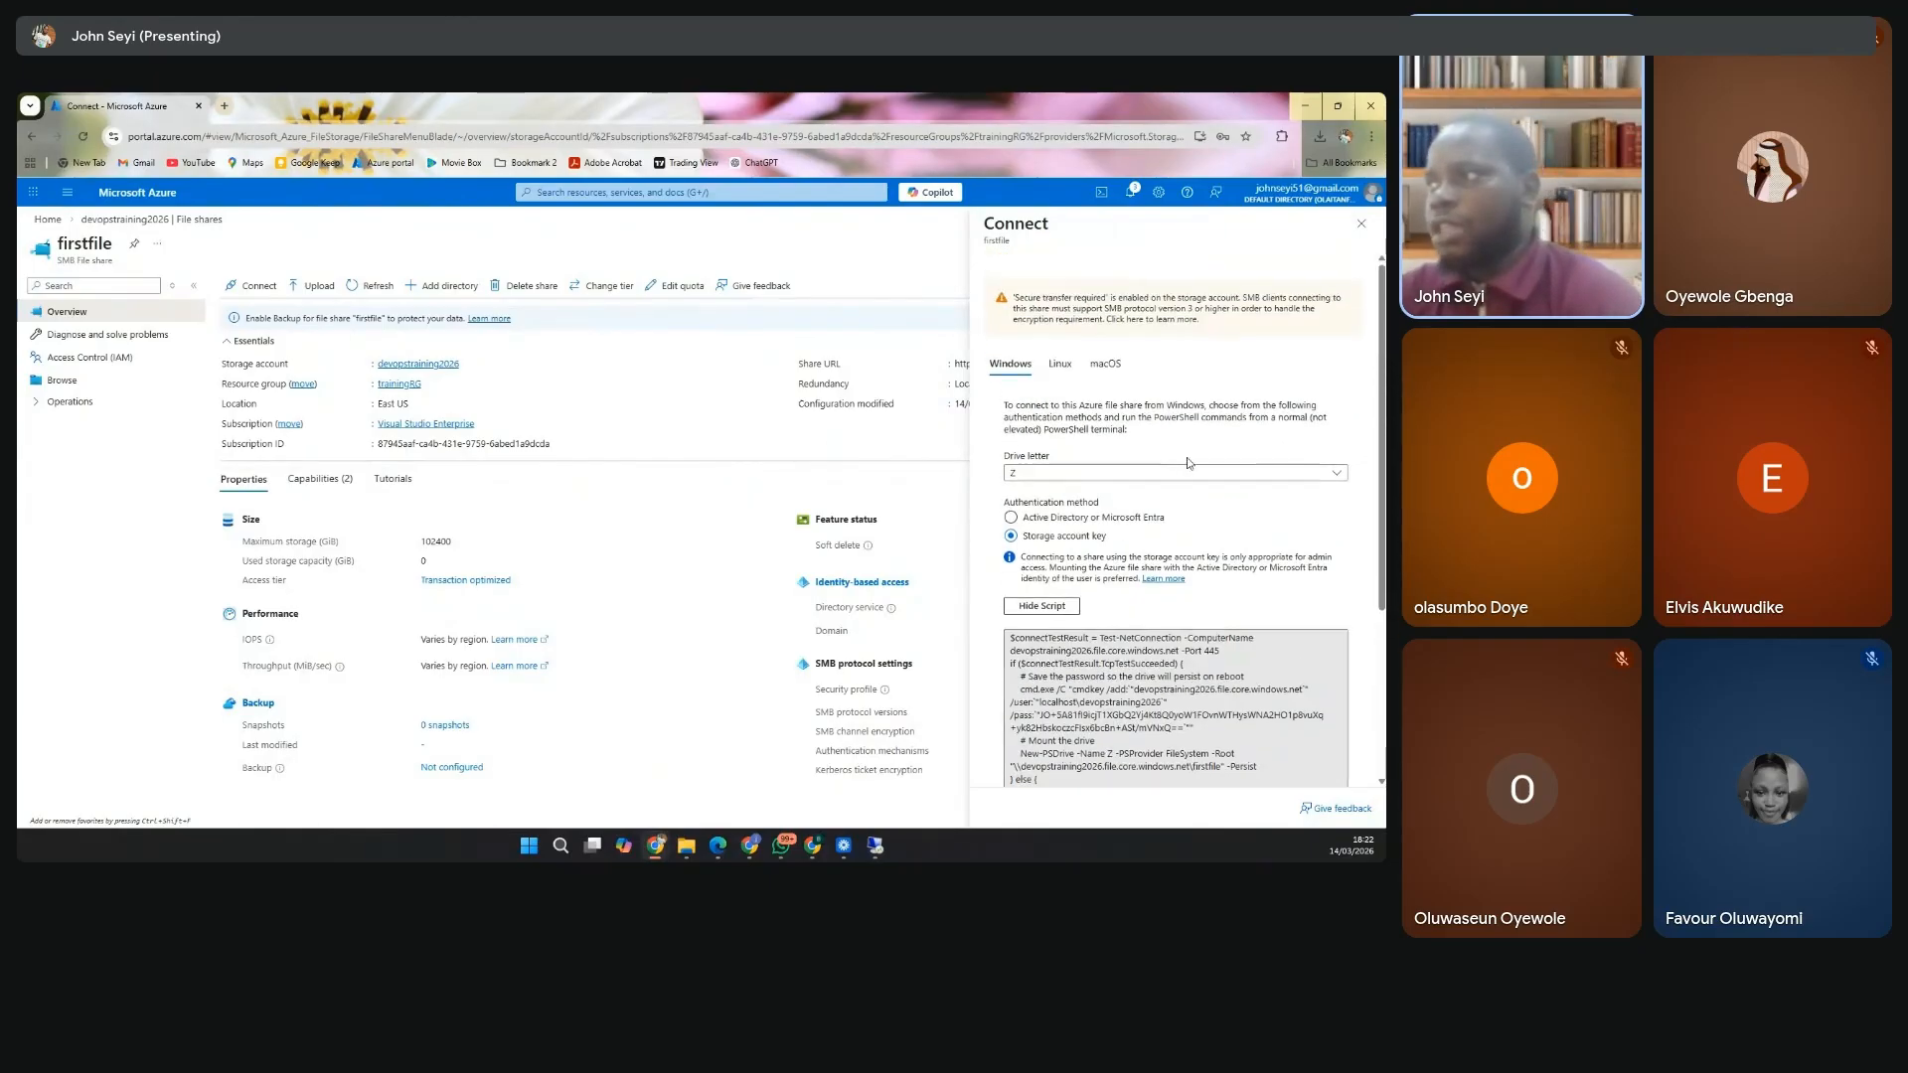
Reveal and copy the macOS mount command, glance at Linux, and return to Windows.
click(1114, 370)
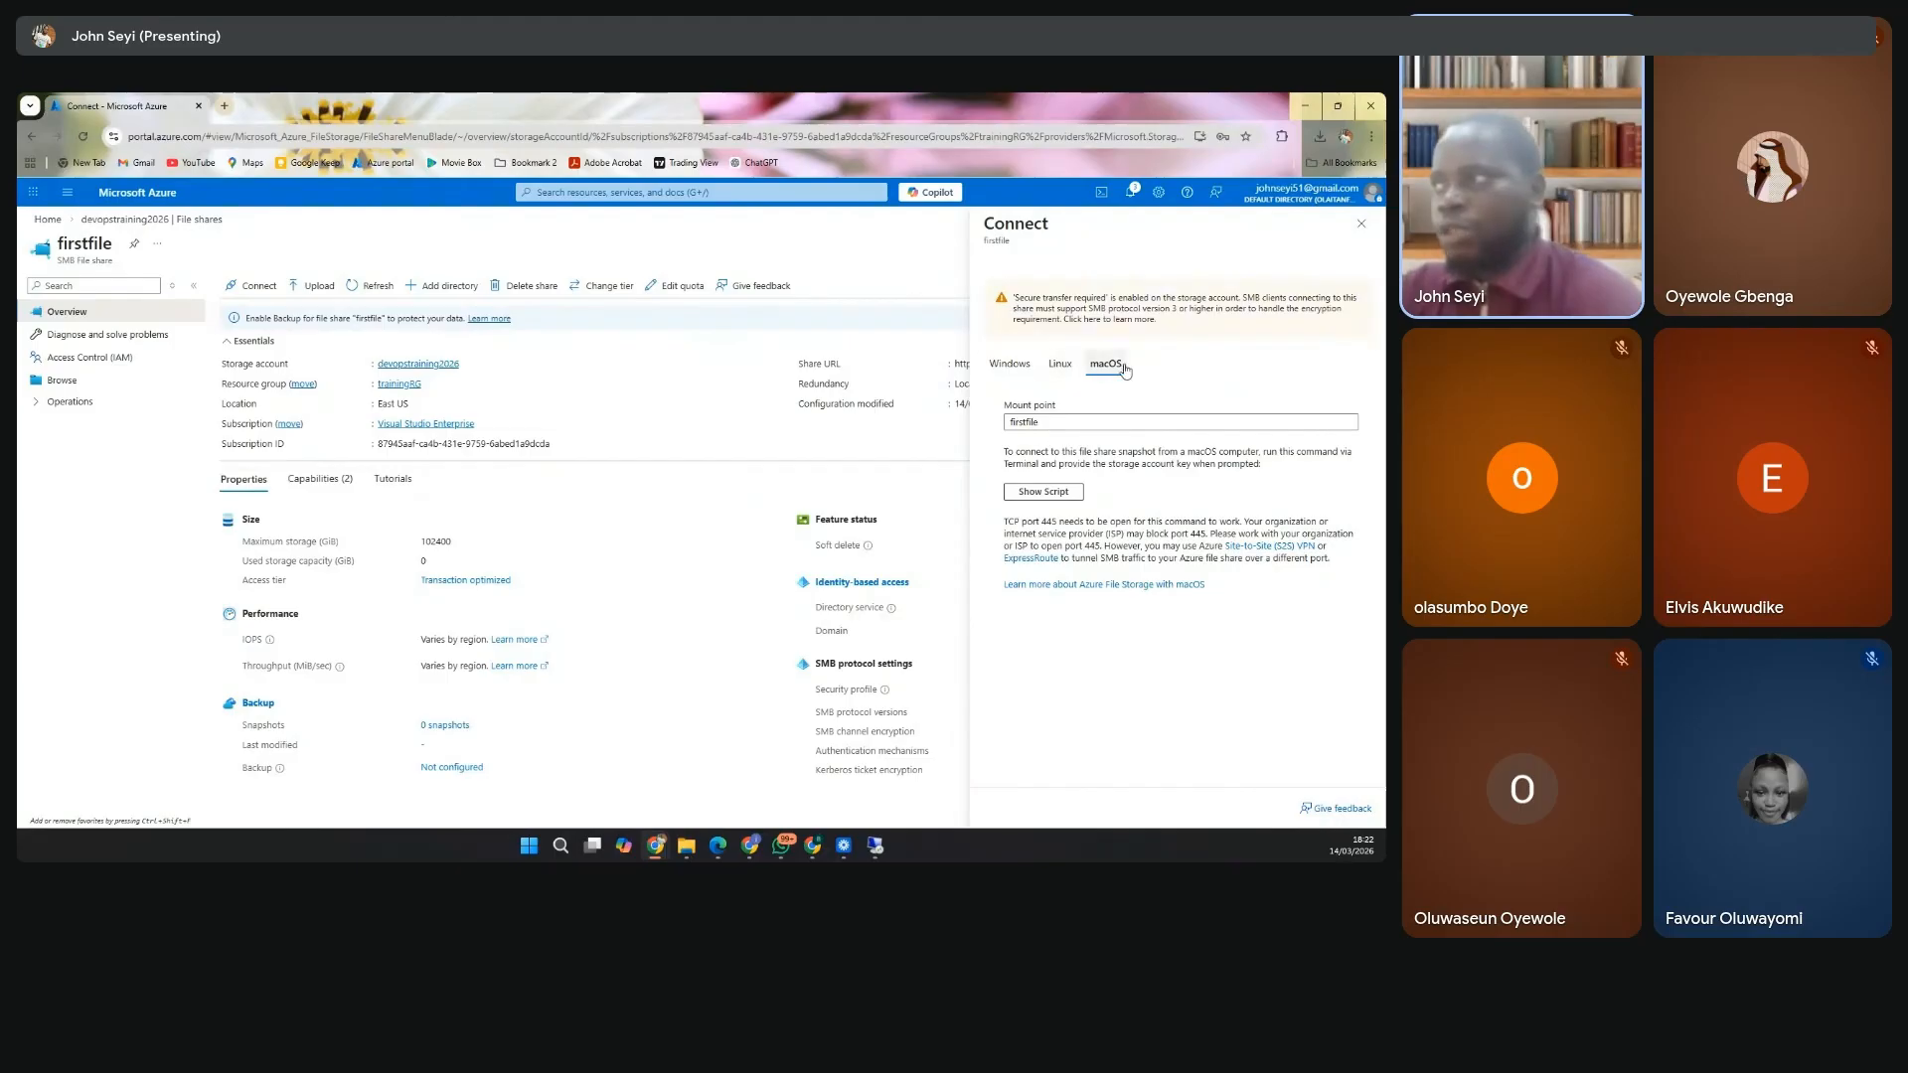
click(1043, 493)
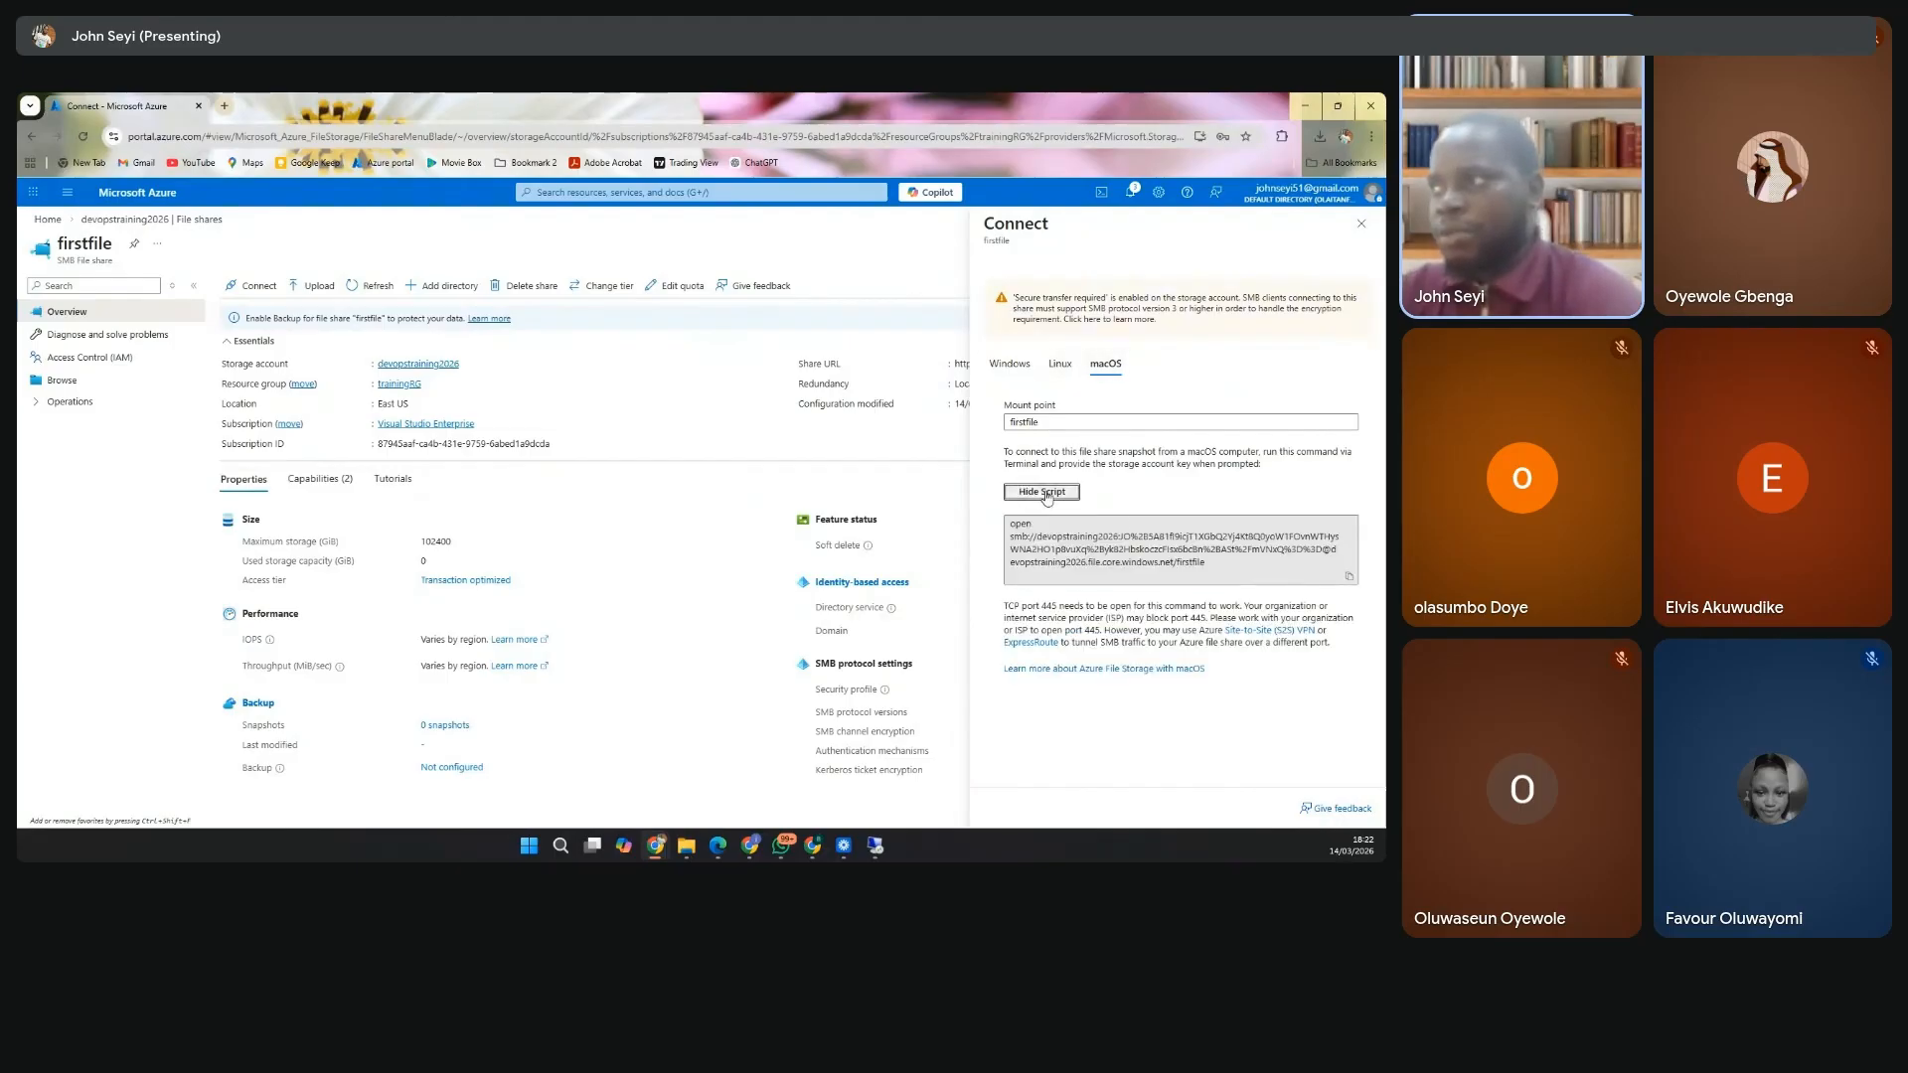
click(1349, 575)
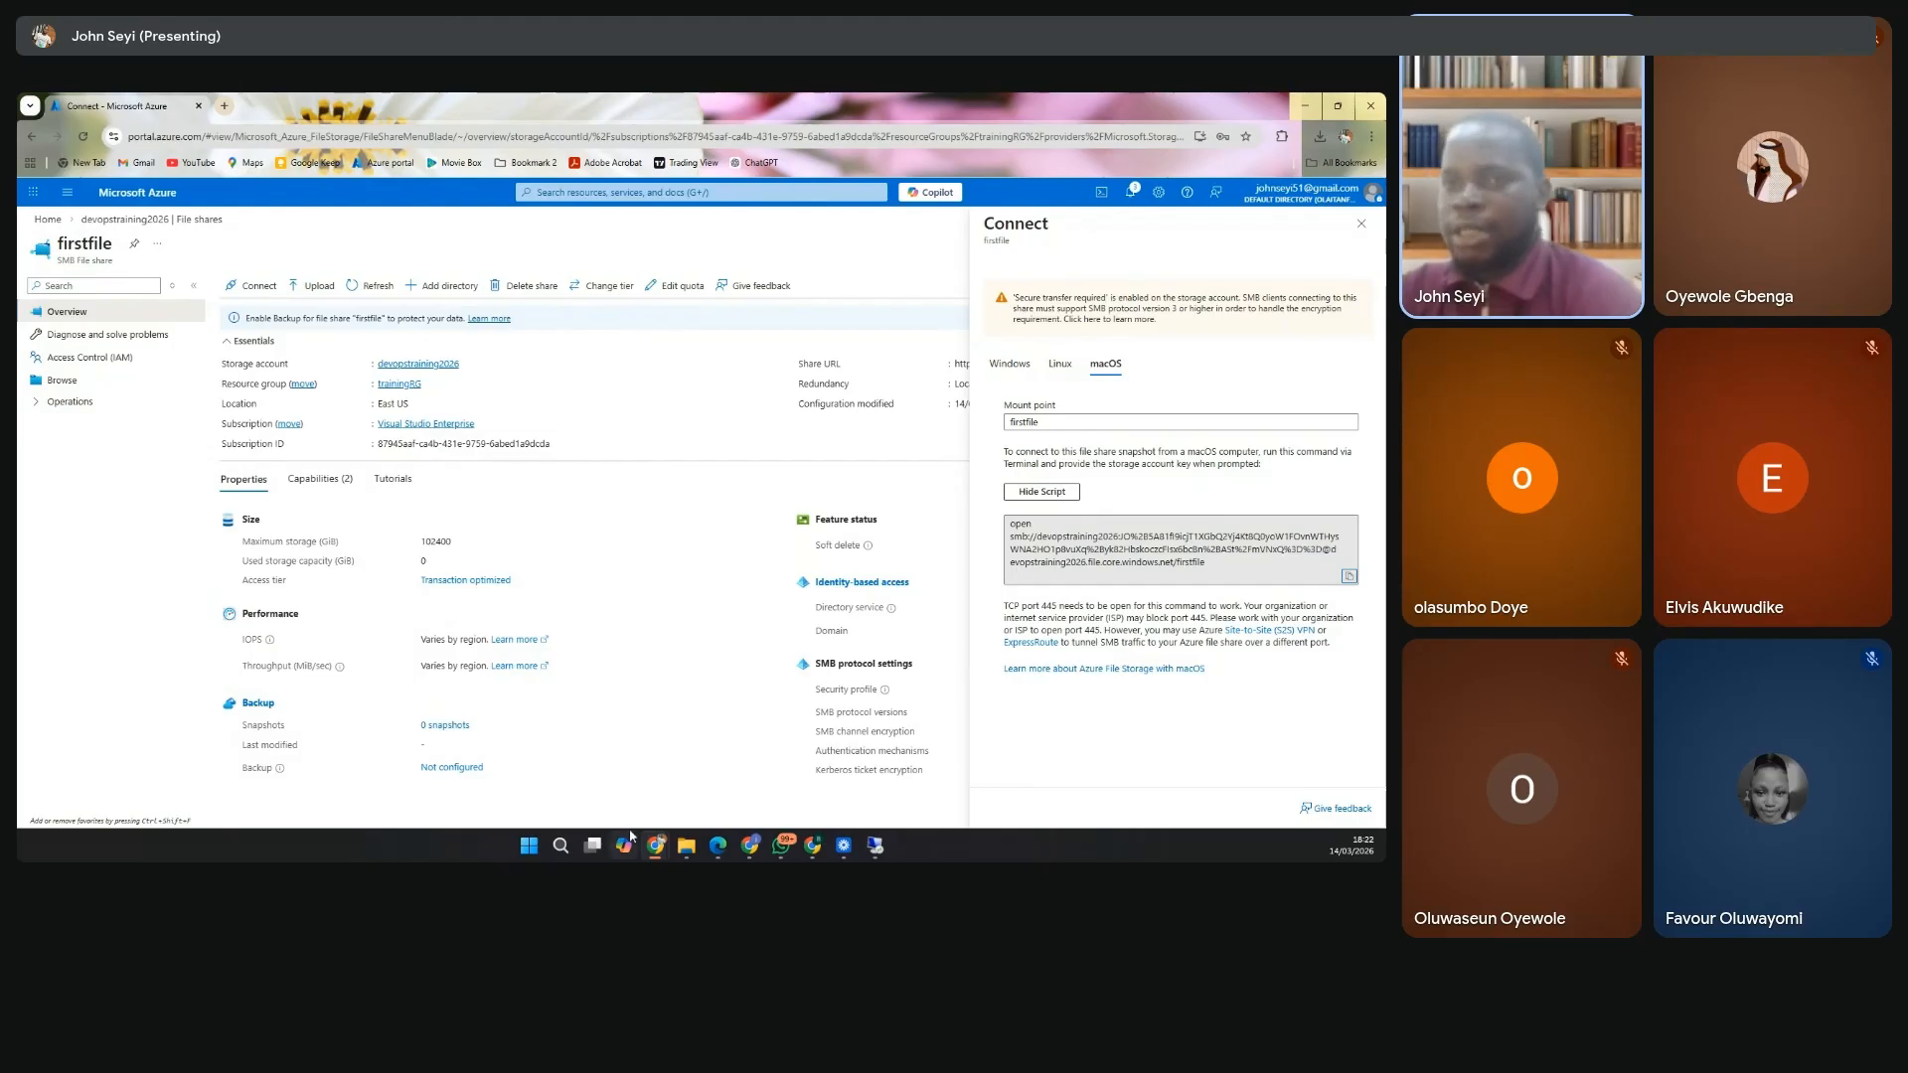
click(1055, 360)
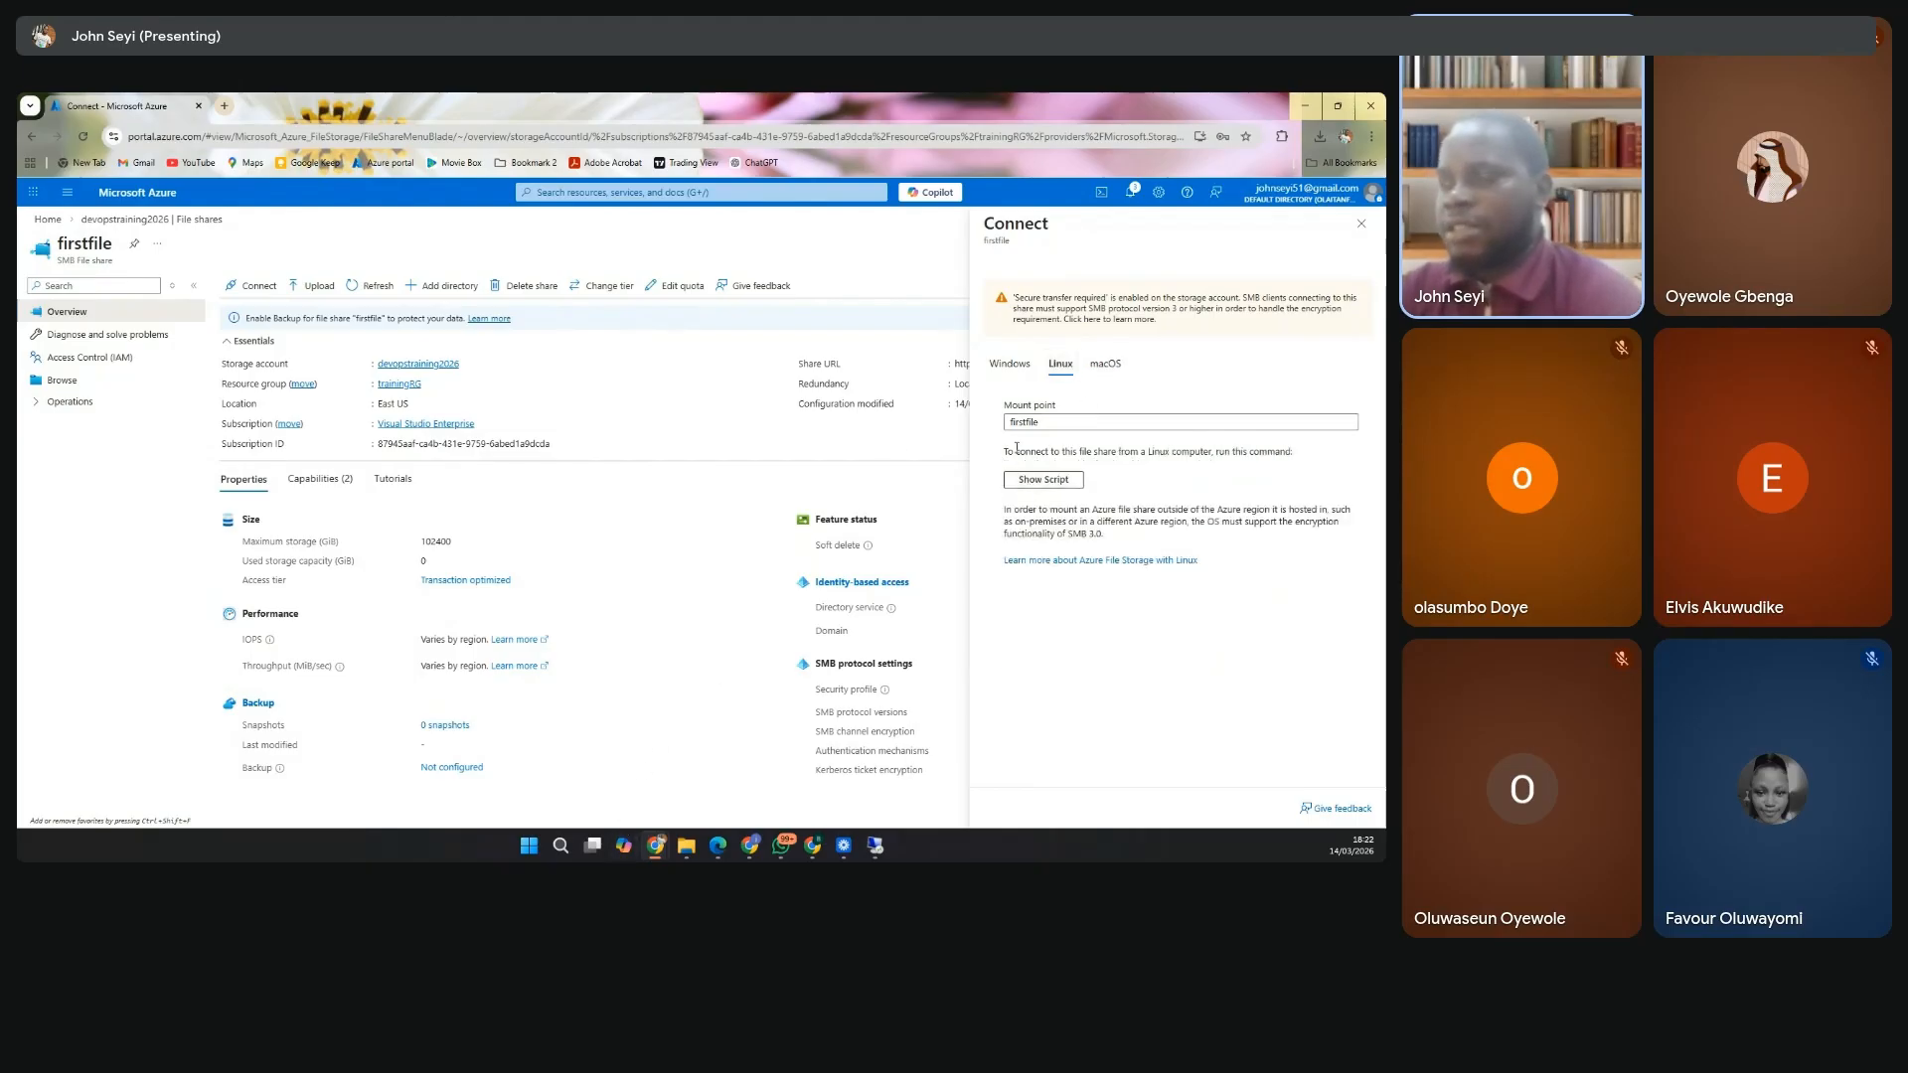
click(1010, 365)
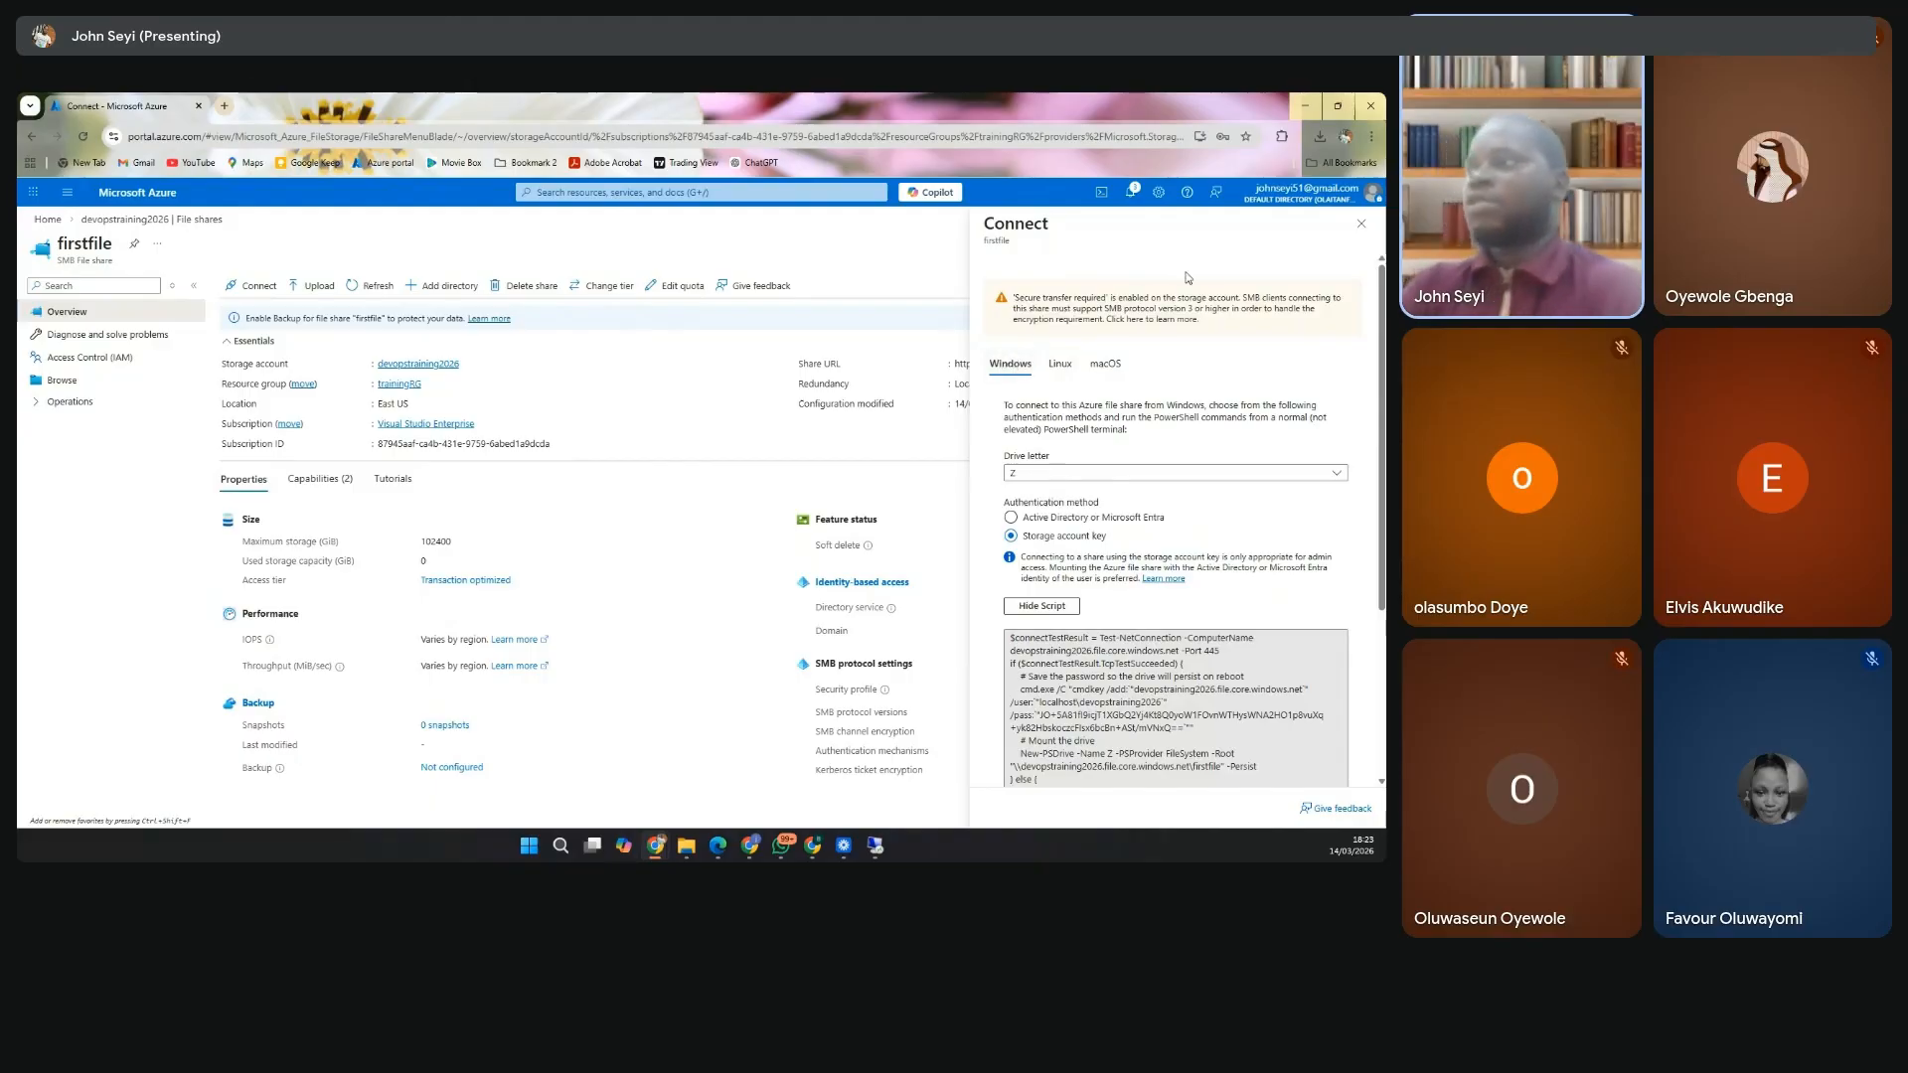